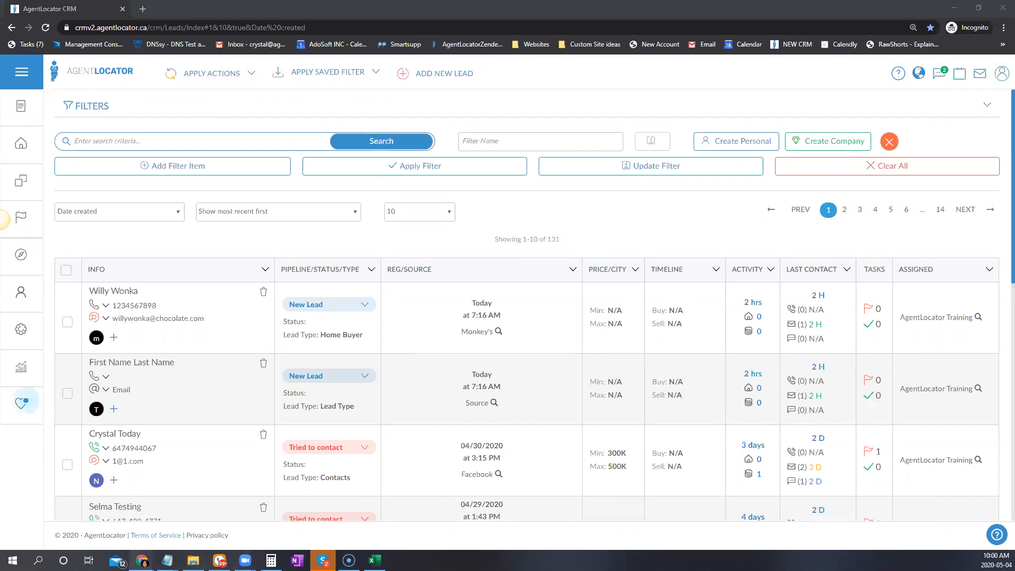
Bring the Example Import Sheet spreadsheet window to the front from the taskbar
mouse_move(142, 560)
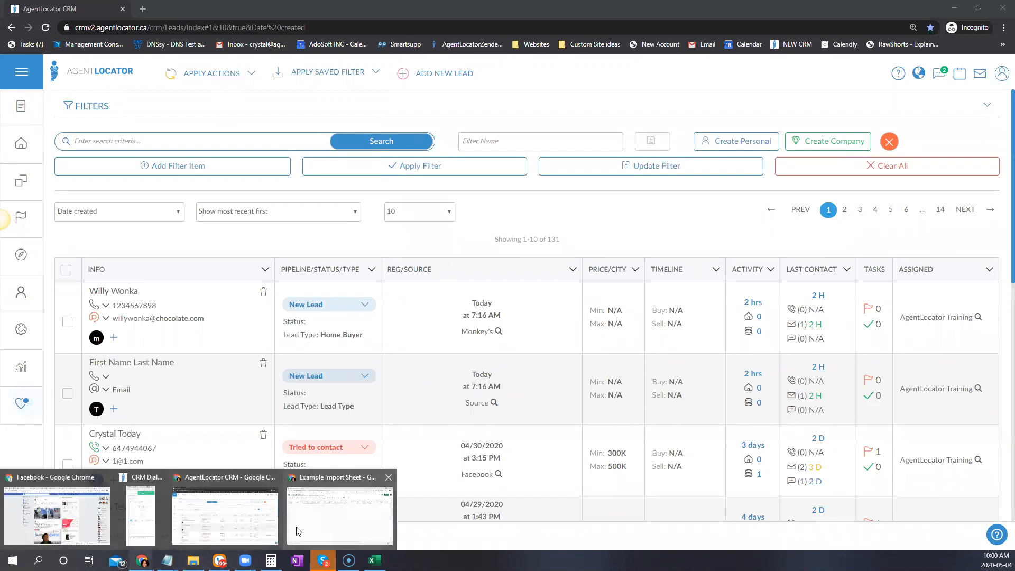
left_click(322, 526)
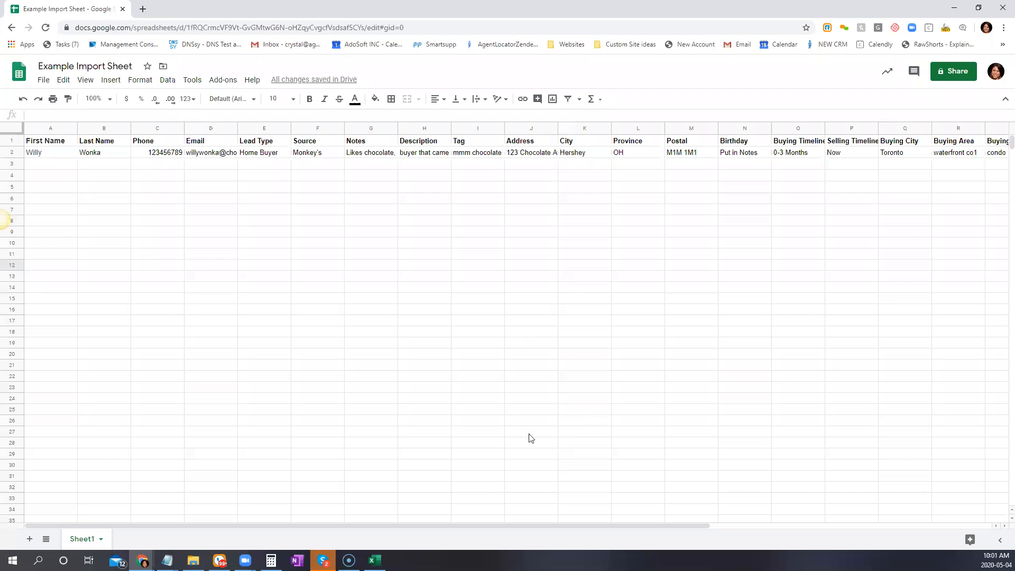
mouse_move(142, 561)
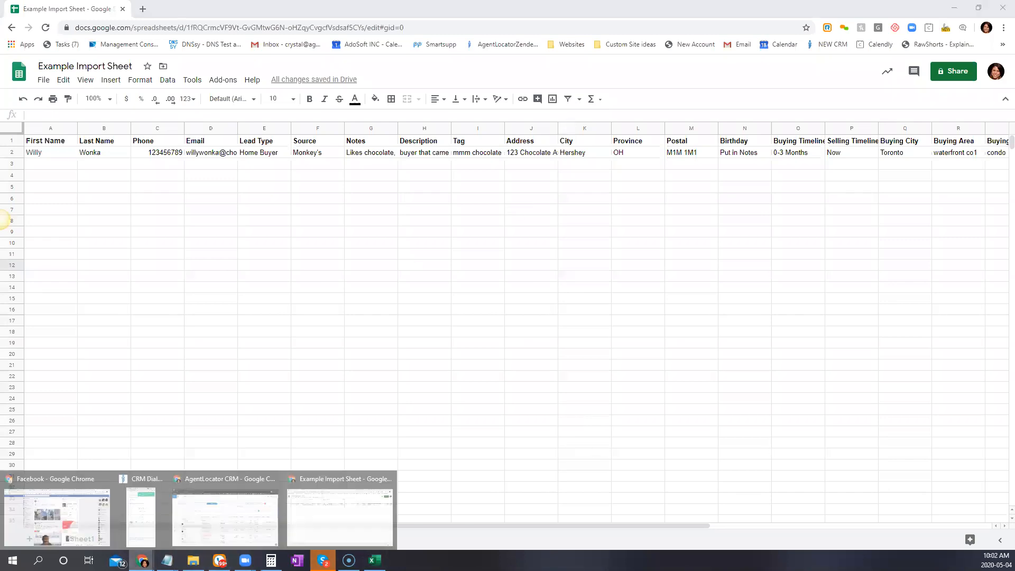
Back in the CRM, search help for 'import' and open the '3. Have a List of Contacts' article
left_click(222, 516)
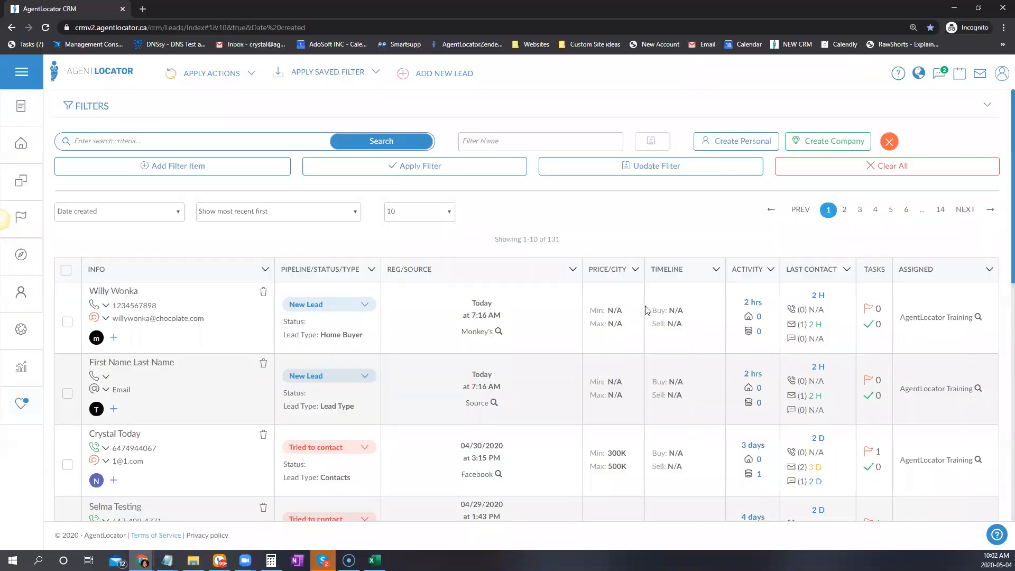
left_click(1001, 536)
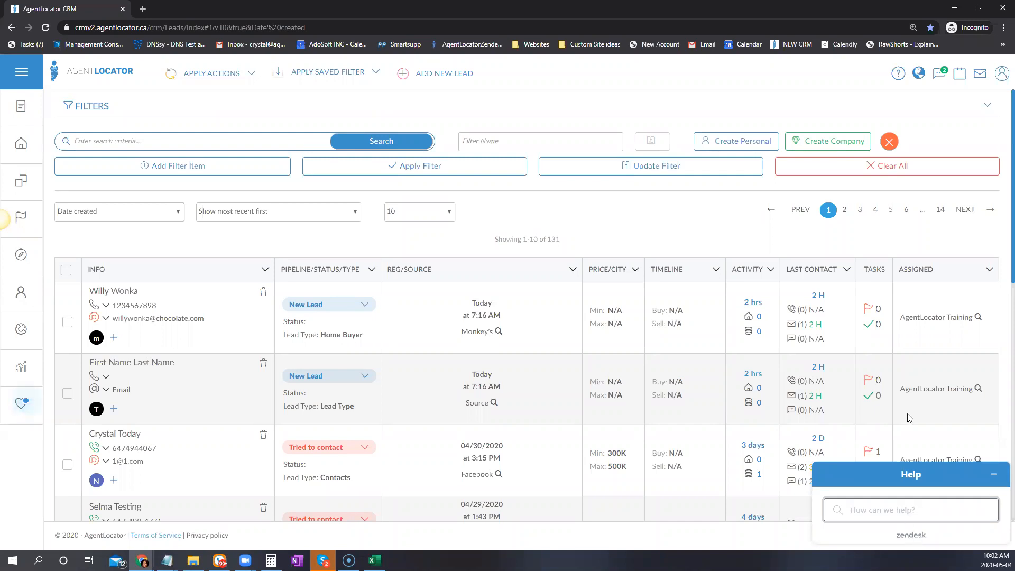
type("import")
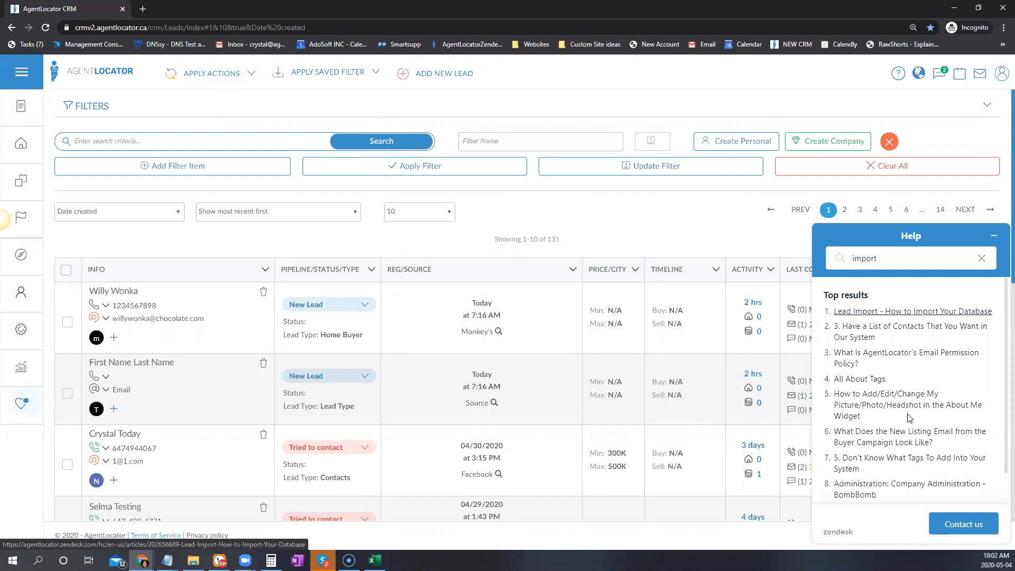
left_click(876, 330)
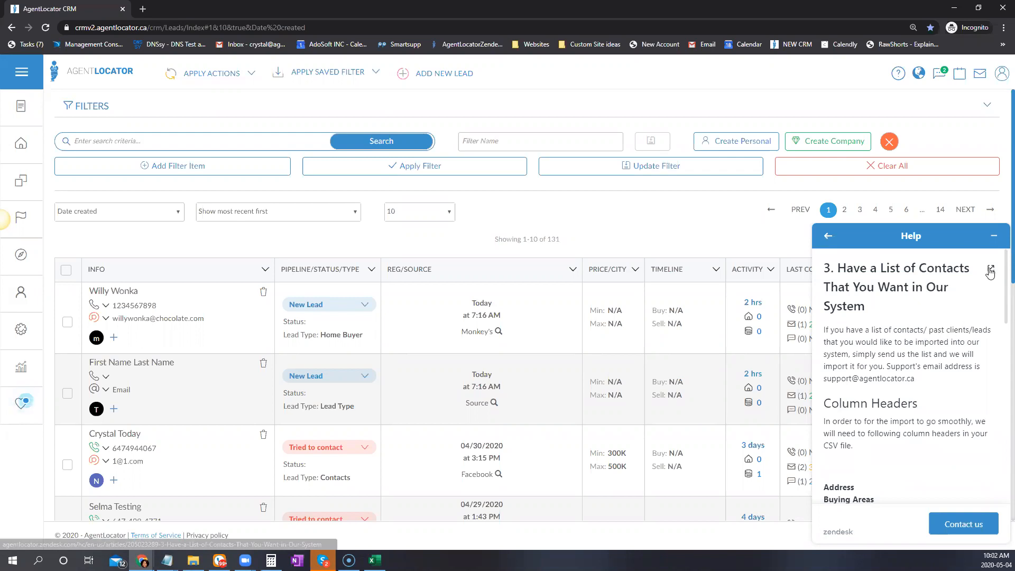
scroll(910, 352, "down", 5)
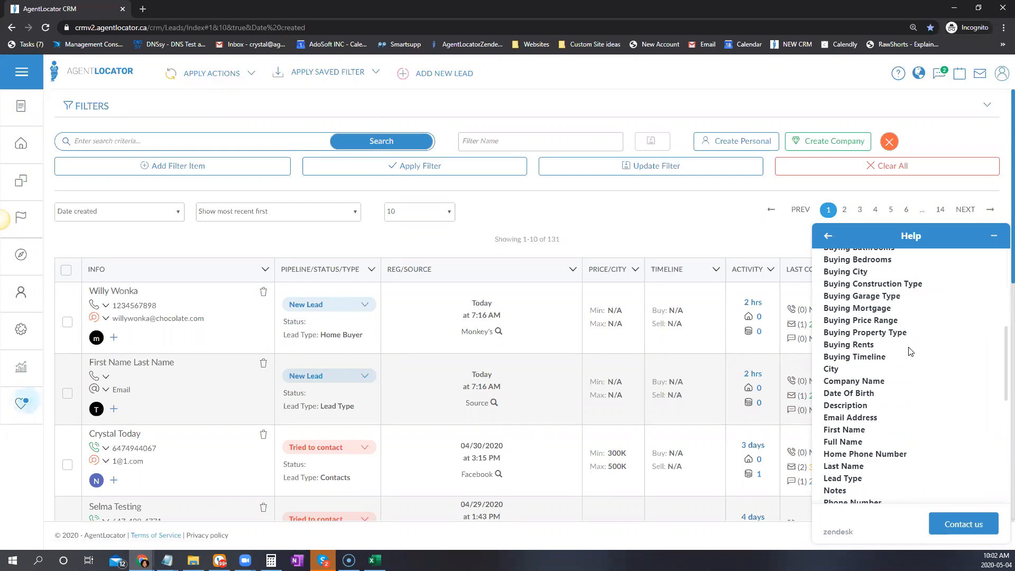
scroll(911, 351, "up", 5)
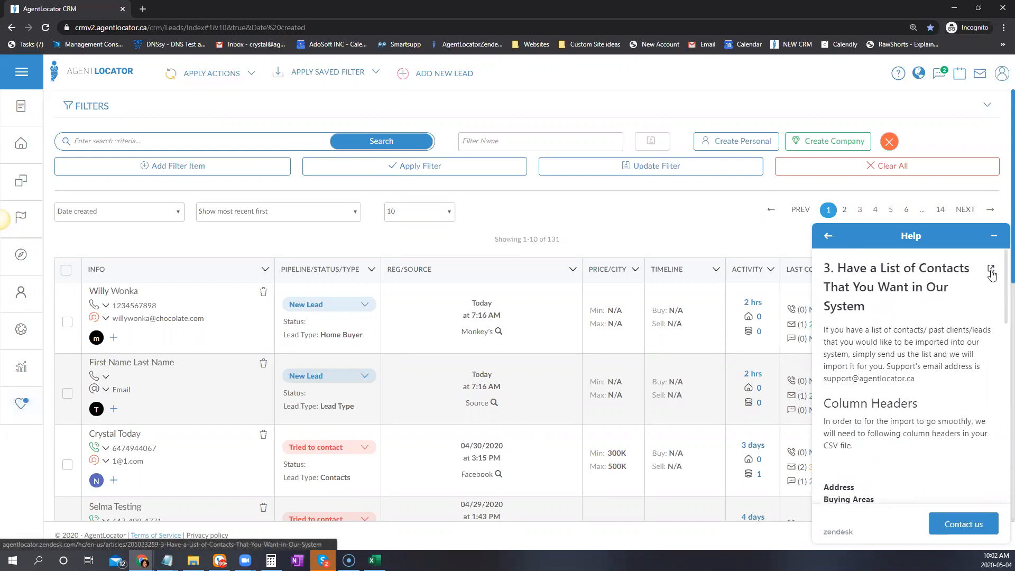
Open the contact-import article in its own tab, review its column headers, then return to the import sheet
left_click(993, 273)
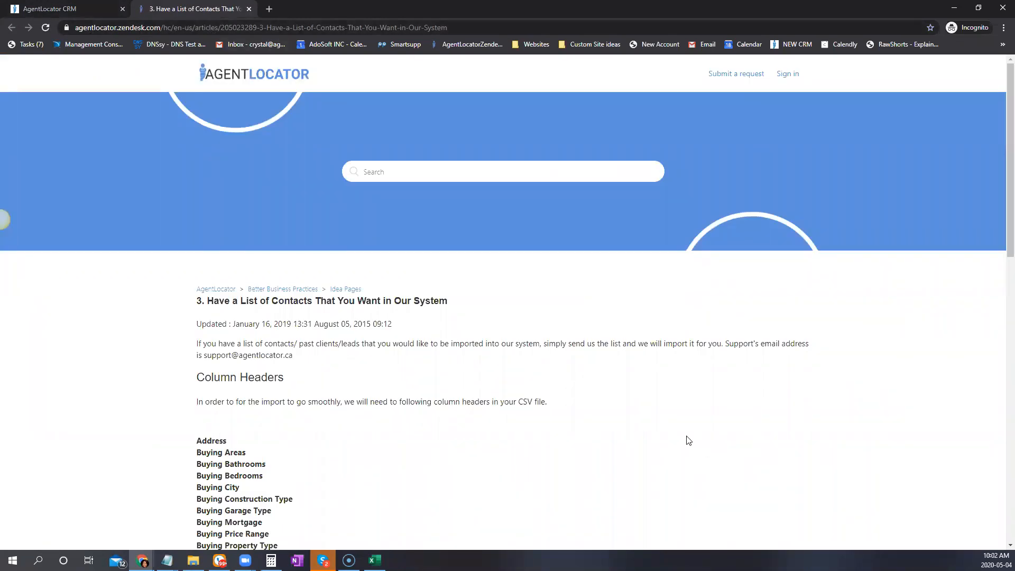
scroll(687, 440, "down", 4)
scroll(701, 423, "down", 1)
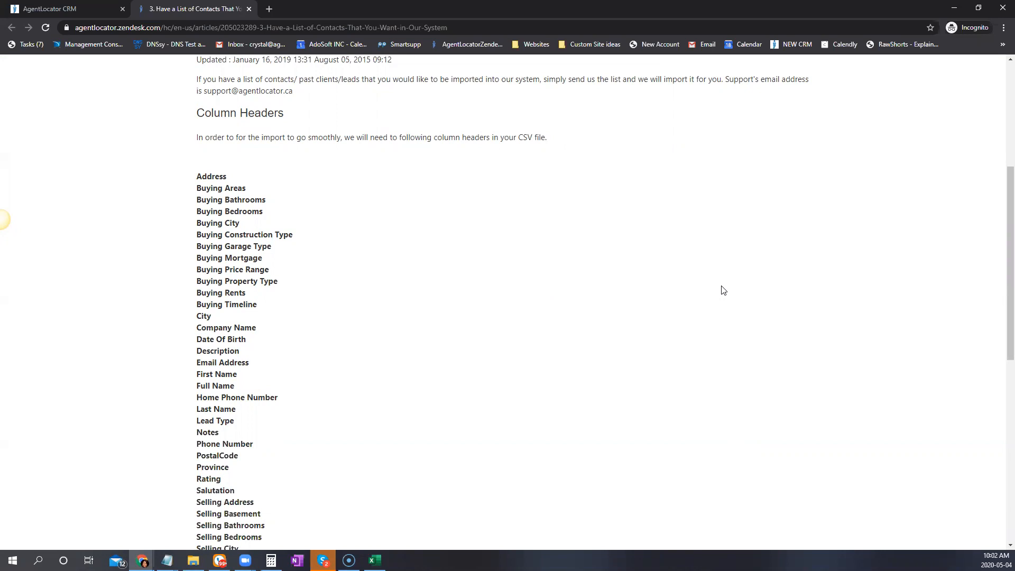
scroll(286, 206, "down", 2)
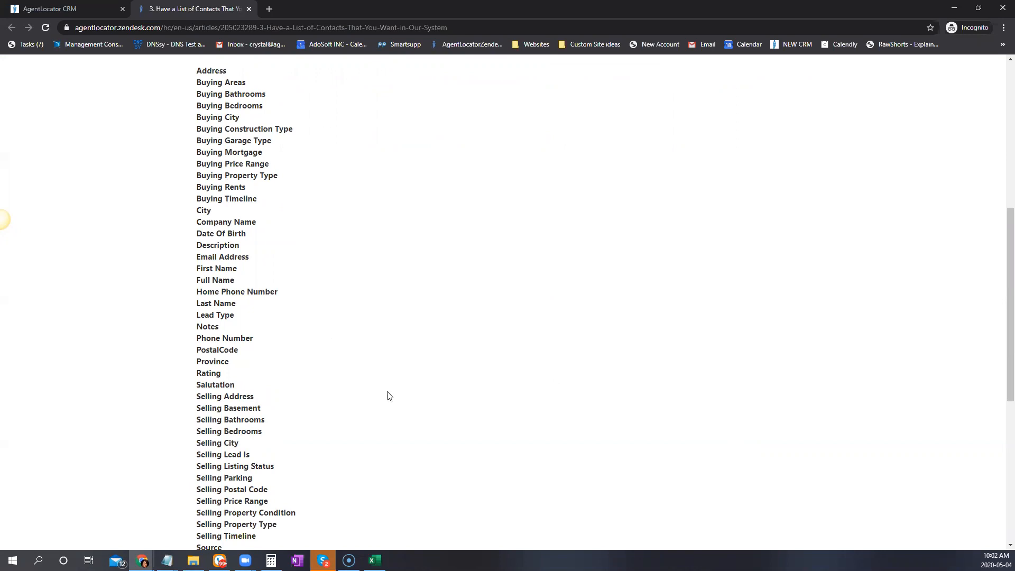
scroll(392, 406, "down", 1)
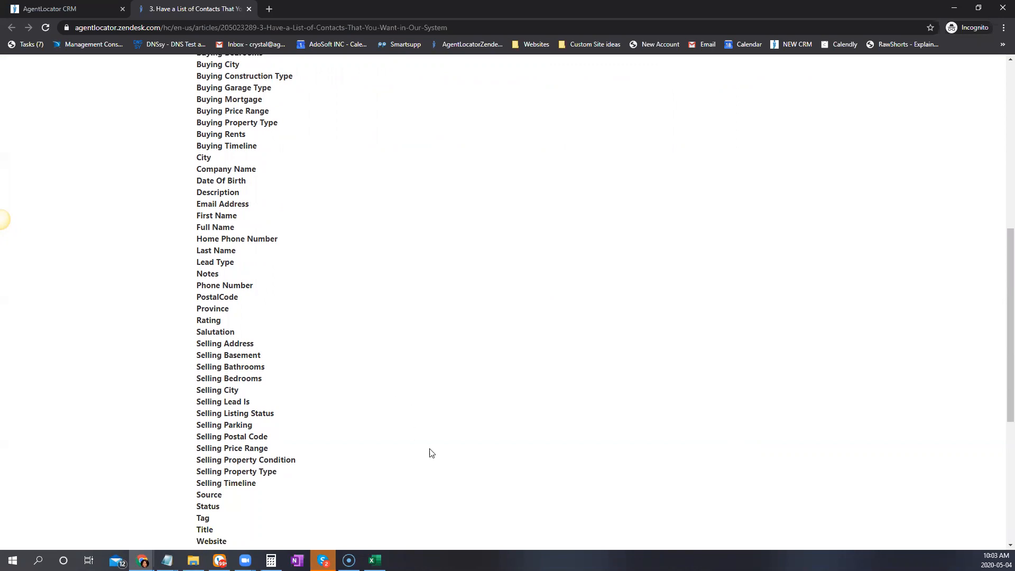
scroll(447, 423, "down", 2)
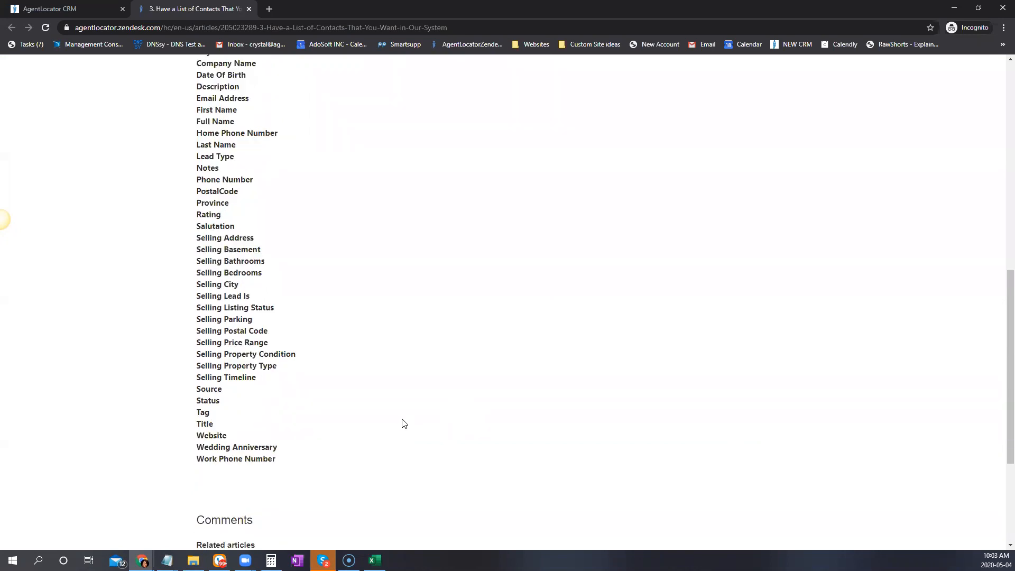
scroll(402, 423, "up", 3)
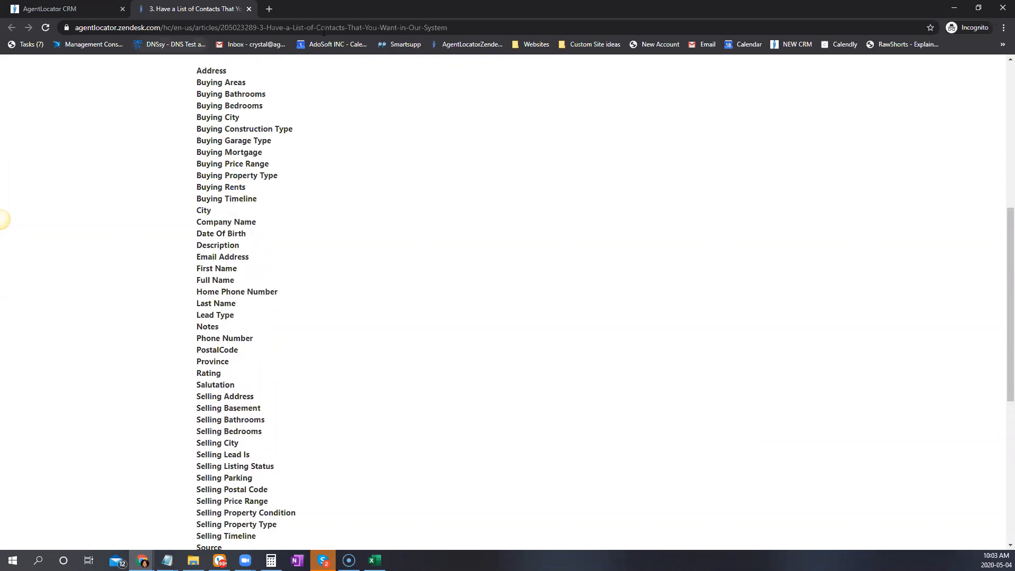
scroll(392, 344, "up", 2)
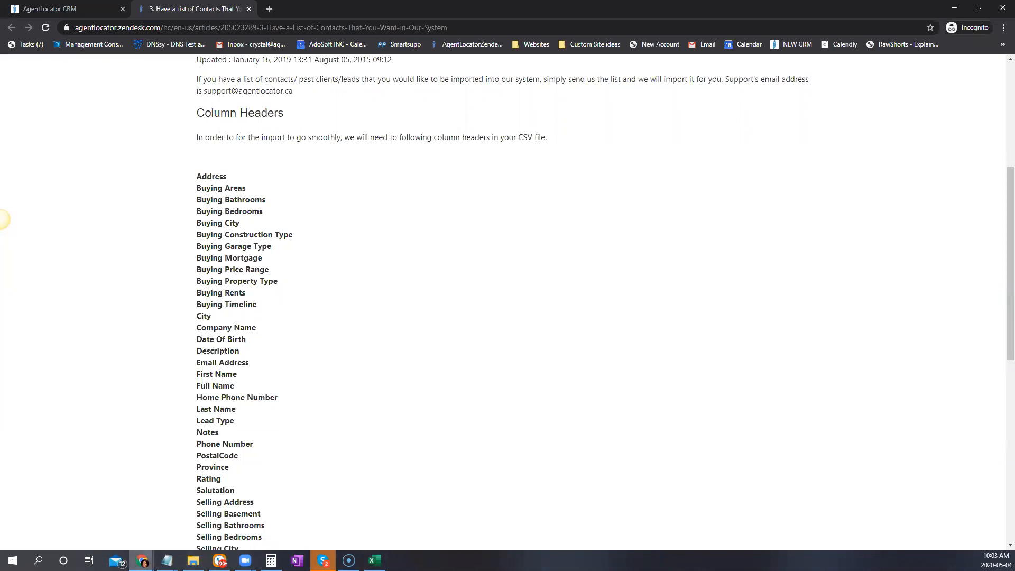
mouse_move(142, 561)
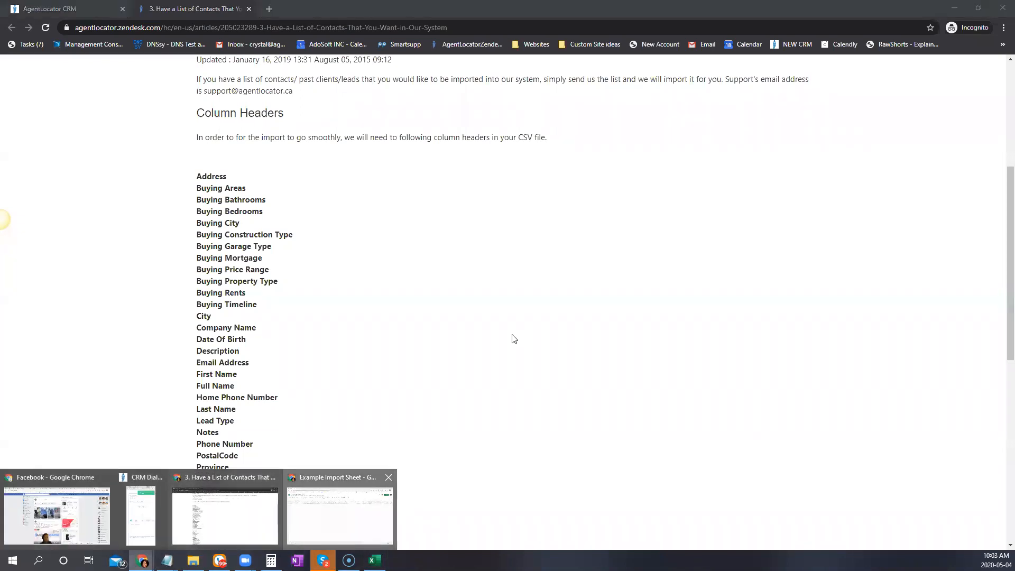
left_click(344, 513)
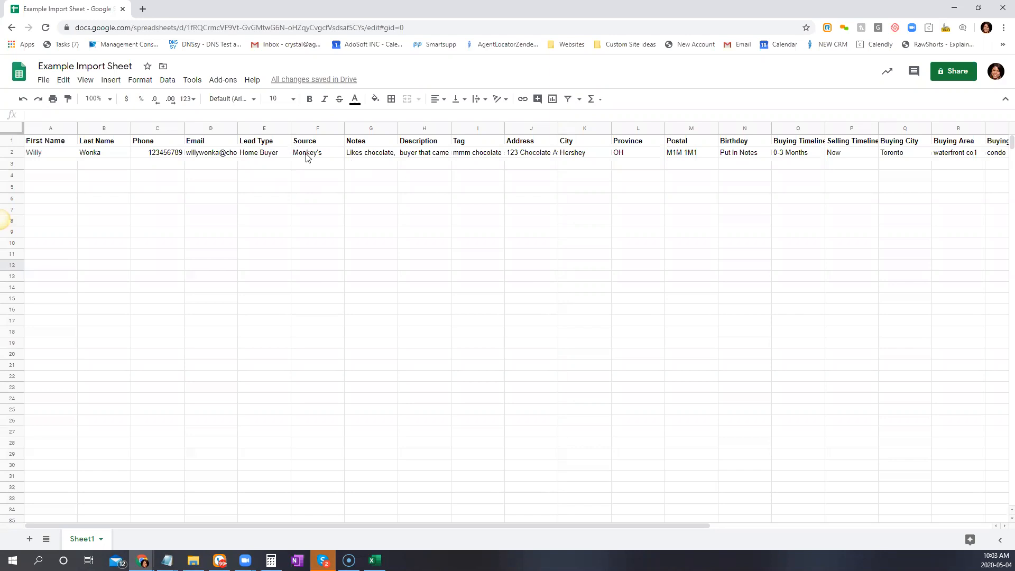
left_click(381, 158)
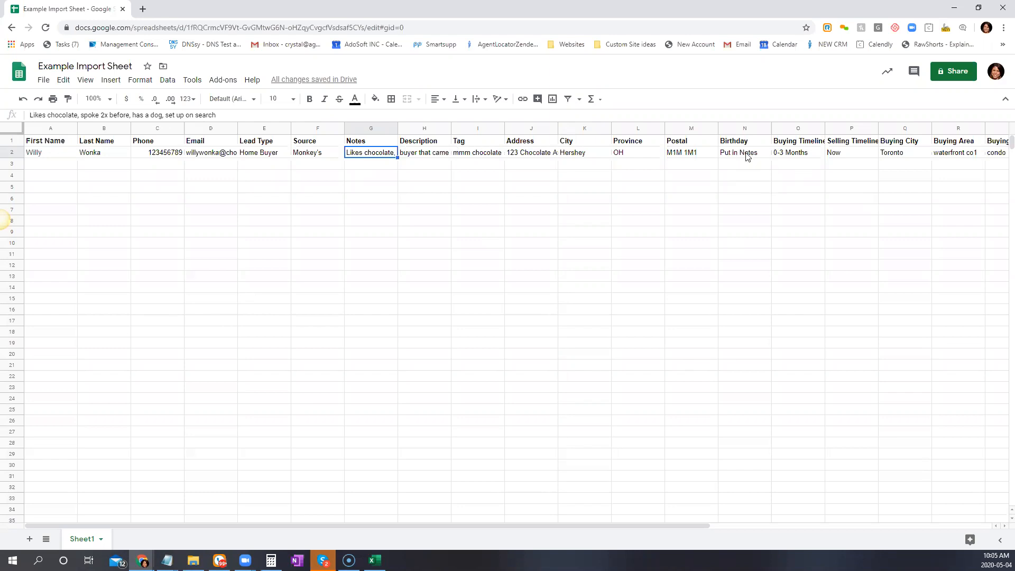
Scroll right to column Z, widen it to show the full Selling headers, and select Z2:Z5
left_click_drag(609, 525, 714, 527)
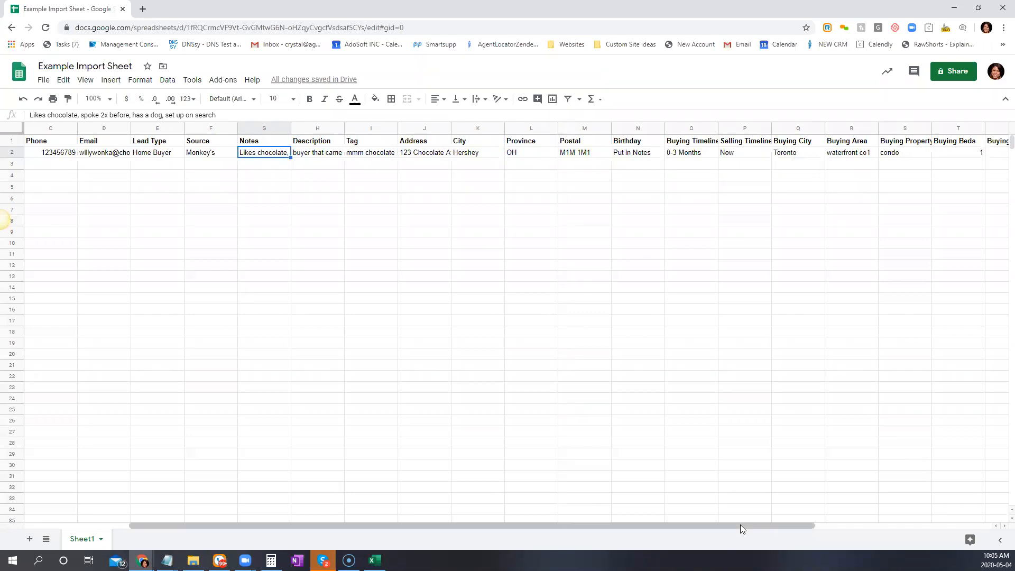
left_click_drag(740, 524, 807, 525)
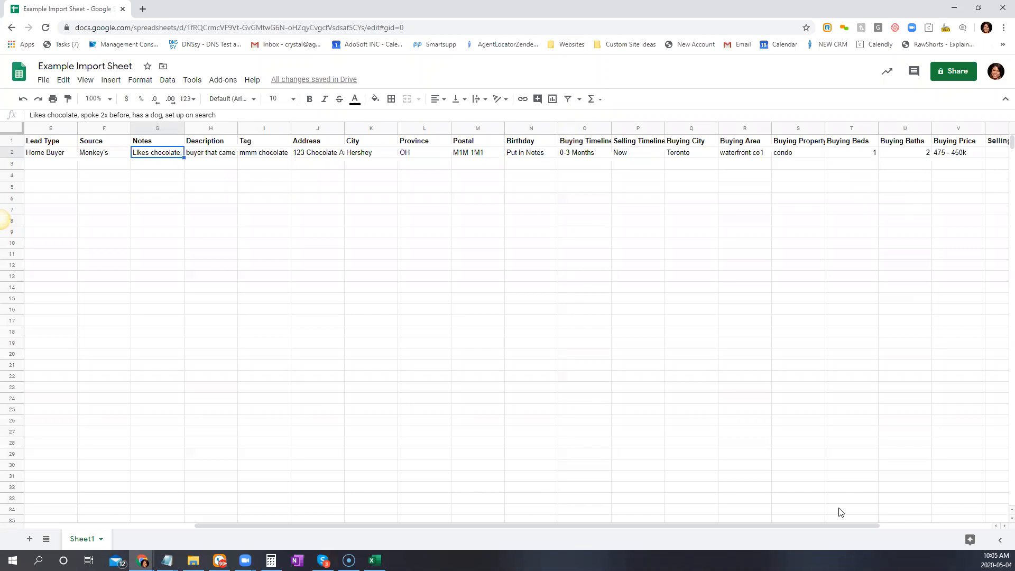
left_click_drag(844, 526, 953, 496)
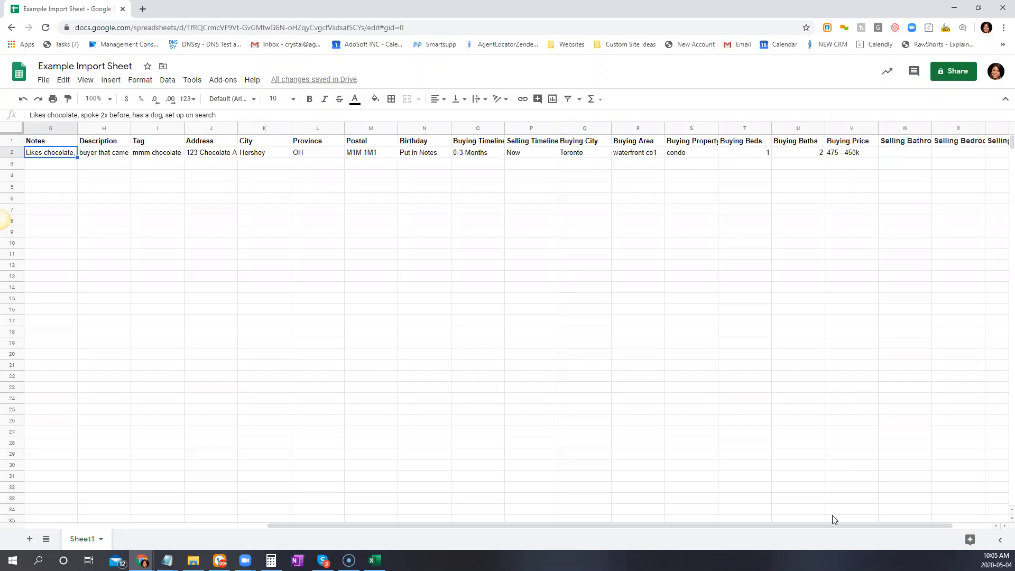
left_click_drag(834, 525, 925, 523)
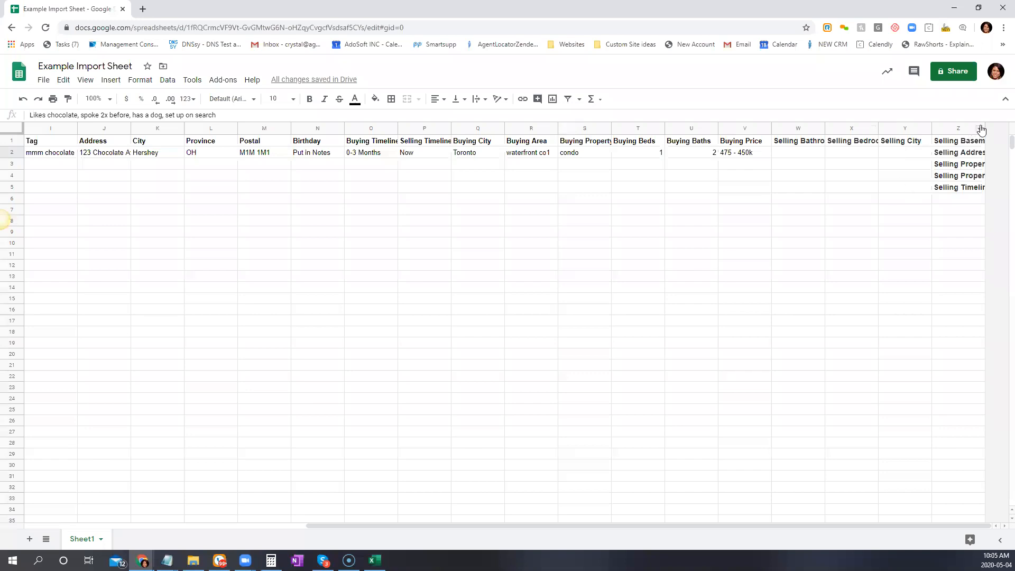
left_click_drag(984, 126, 1012, 127)
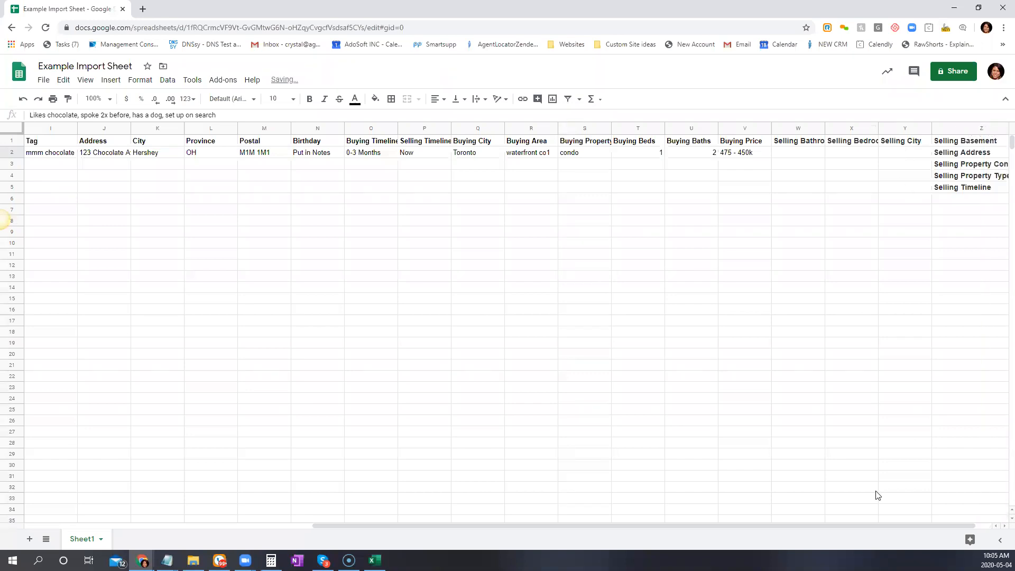
left_click_drag(888, 525, 952, 526)
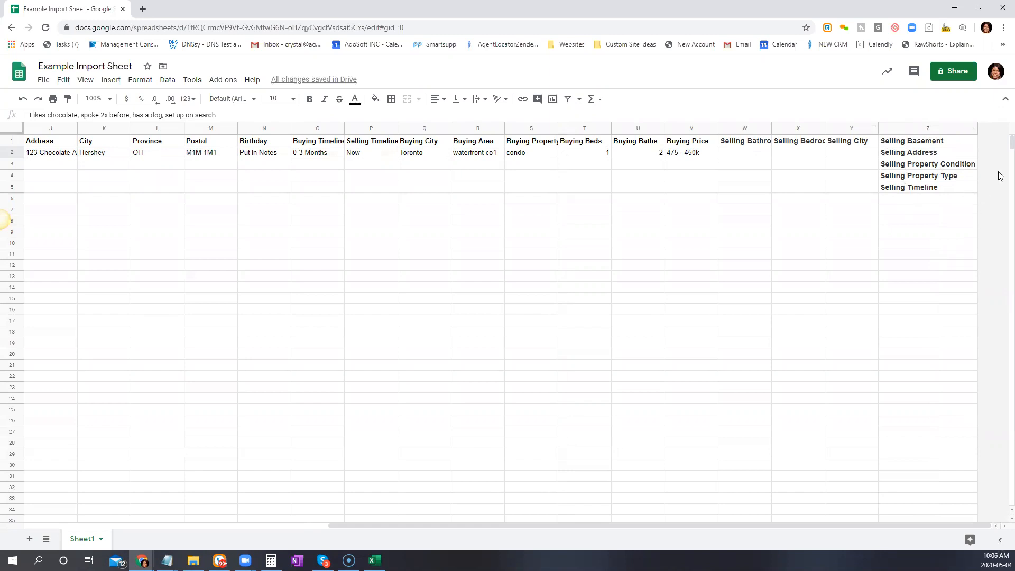
left_click_drag(905, 155, 899, 187)
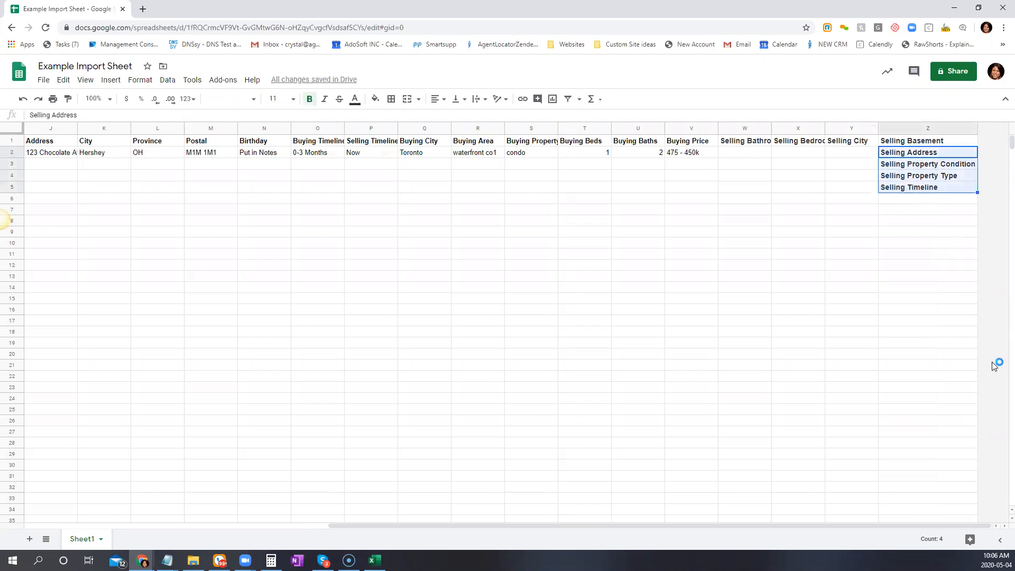
Copy the selling field names in Z2:Z5 and add a blank Sheet2
key("ctrl+c")
left_click(30, 539)
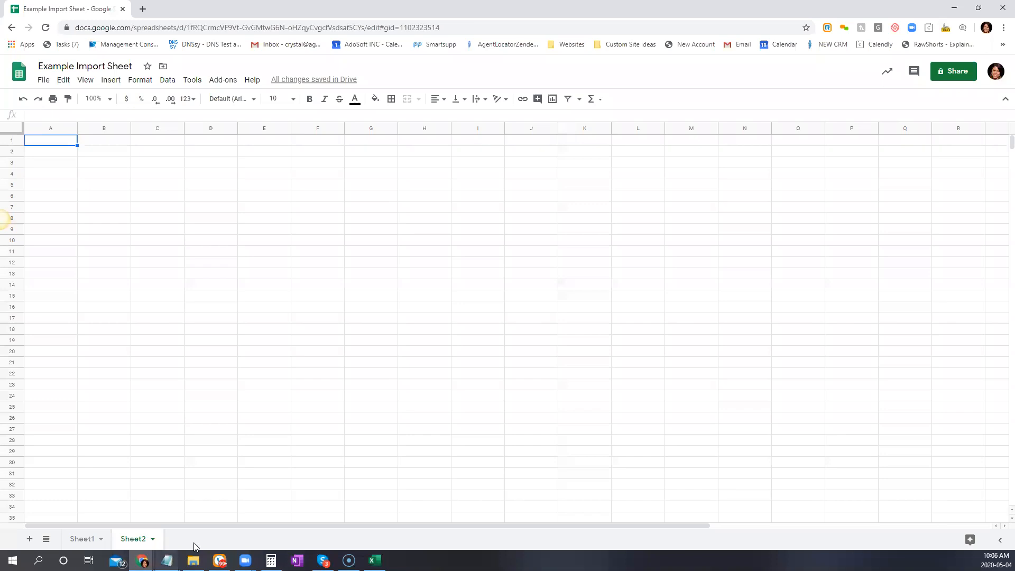
left_click(89, 538)
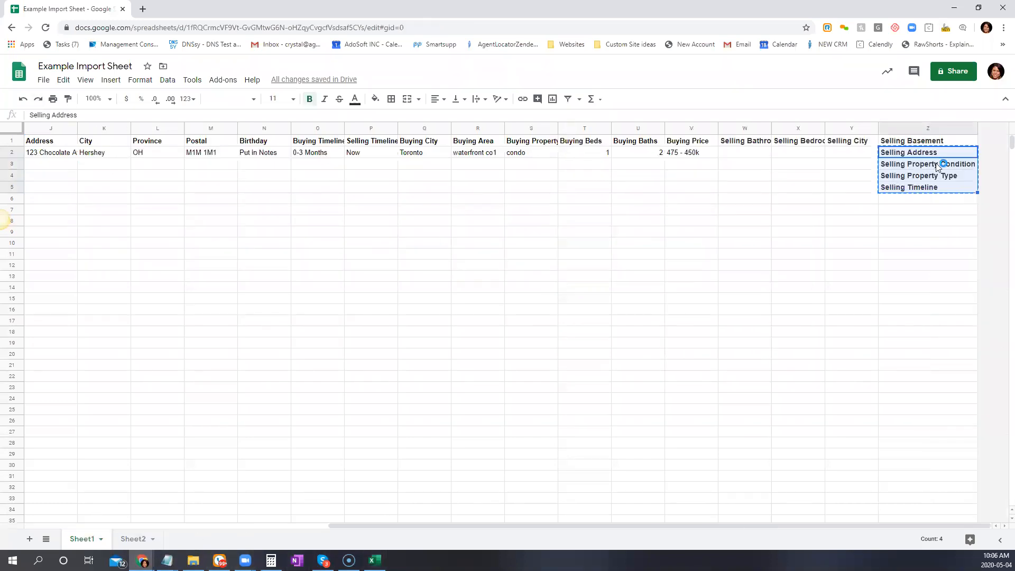
left_click(65, 82)
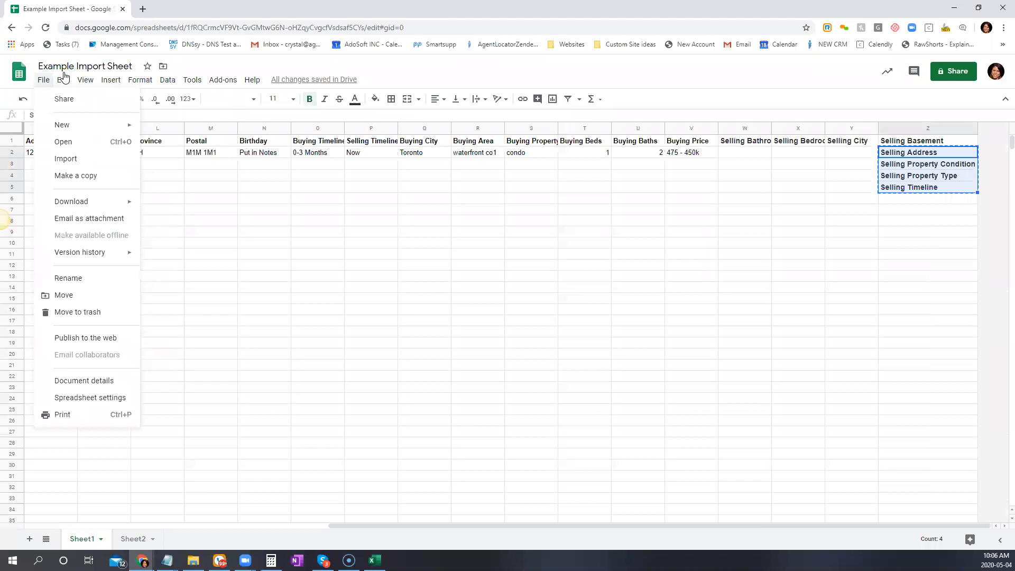
Delete the stray labels in Z2:Z5, shifting cells up
right_click(905, 154)
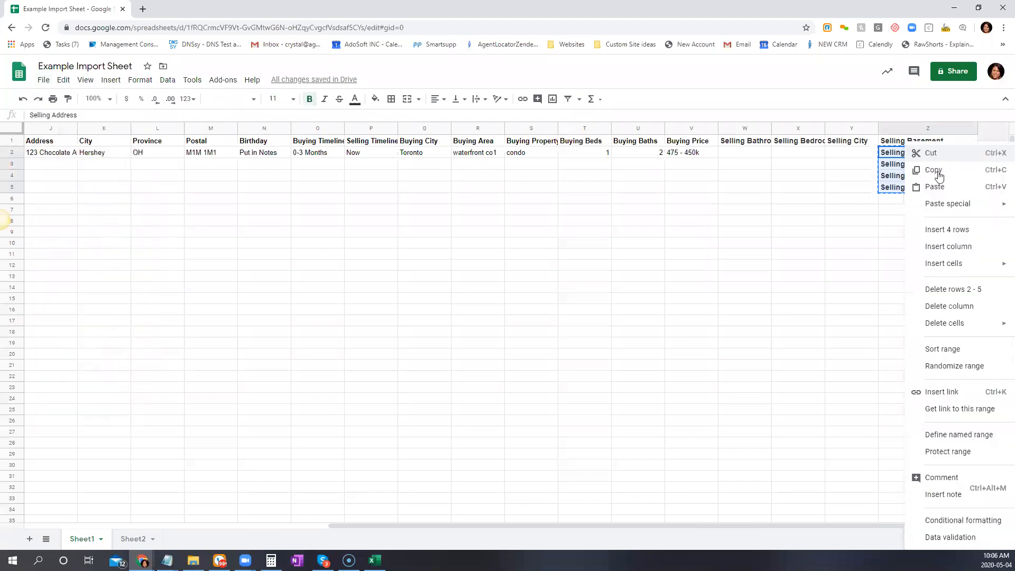
mouse_move(961, 331)
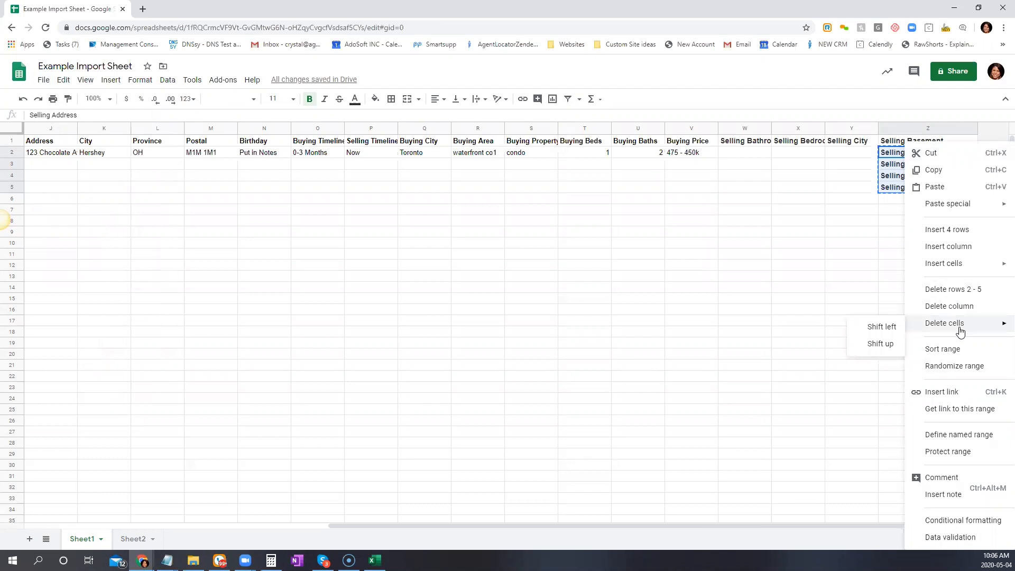
left_click(879, 345)
left_click(884, 267)
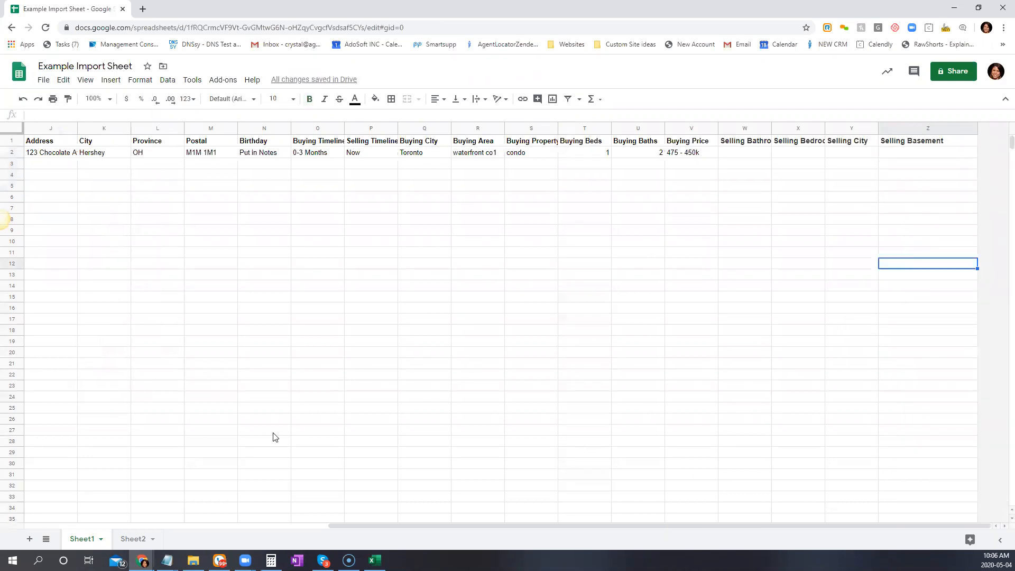
mouse_move(167, 560)
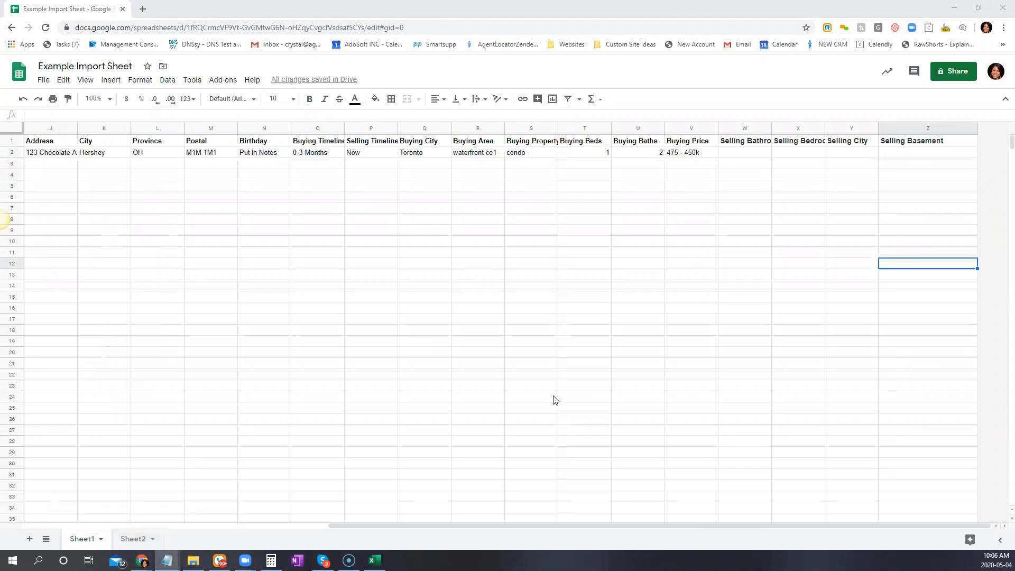
left_click(263, 264)
left_click_drag(373, 525, 166, 376)
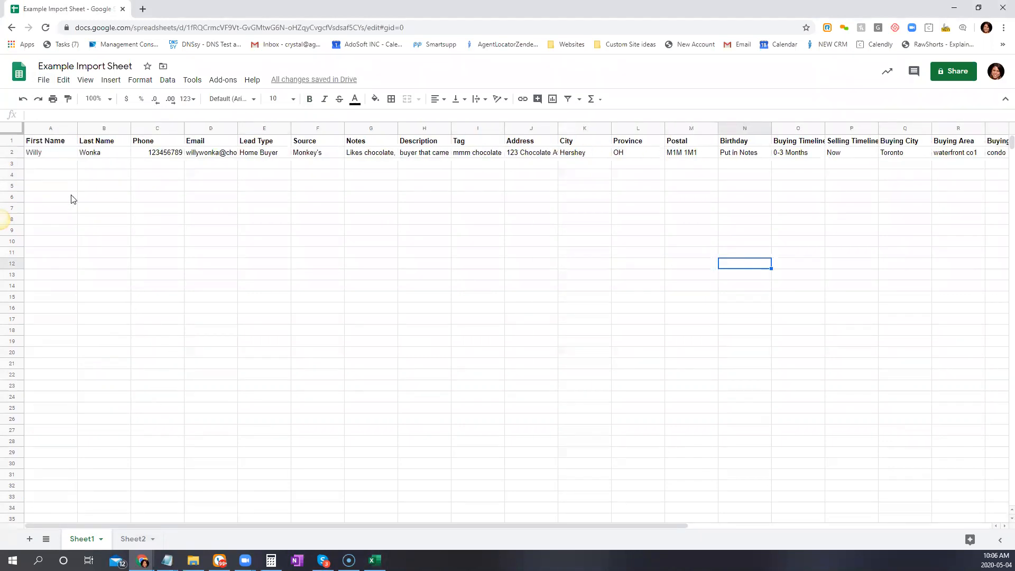
left_click(64, 166)
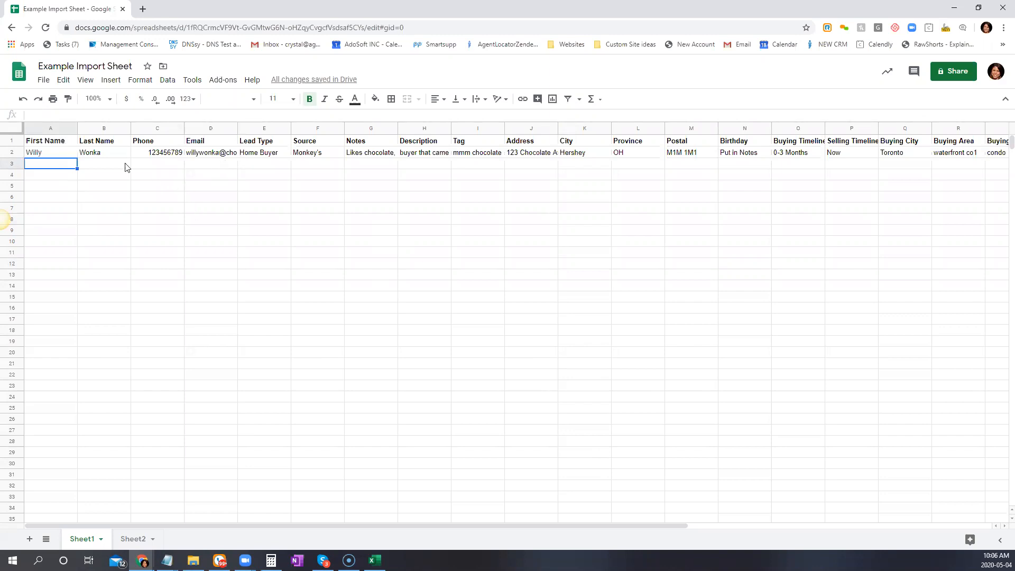
left_click(177, 154)
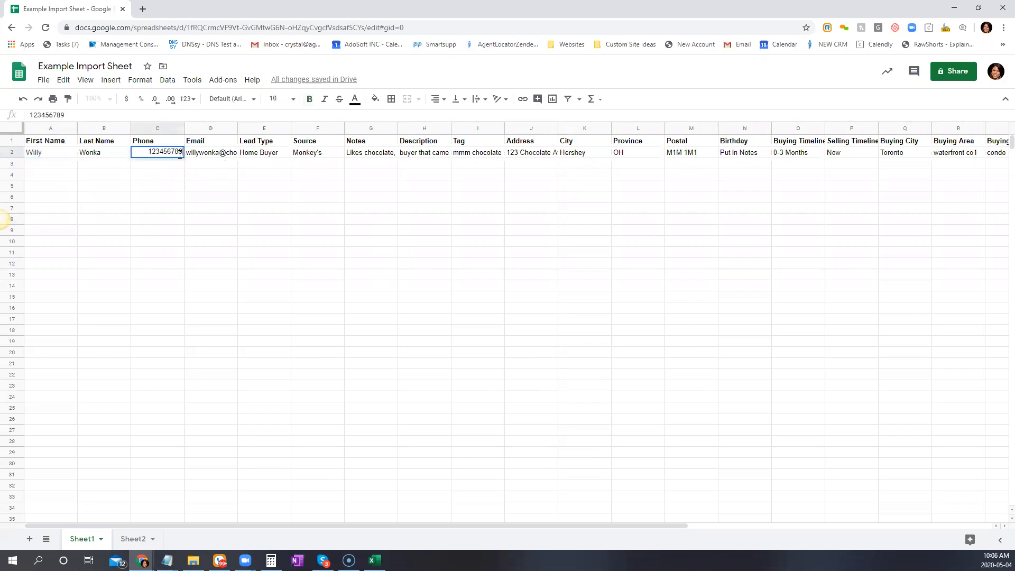
Change the phone number's last digit to 8 and remove the email's final letter
key("Return")
key("BackSpace")
type("8")
left_click(230, 158)
double_click(223, 153)
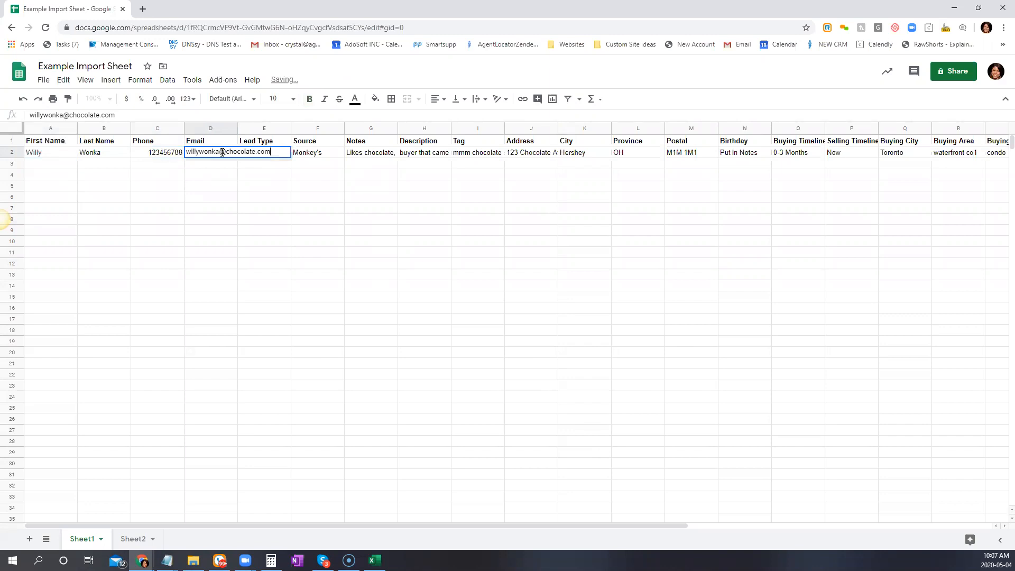
left_click_drag(272, 153, 265, 153)
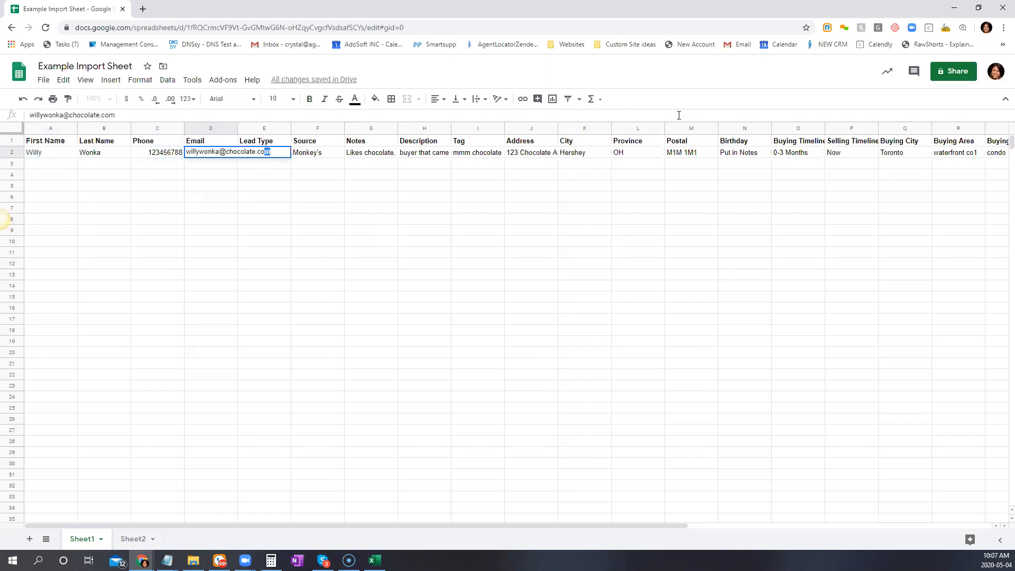
key("BackSpace")
left_click(315, 206)
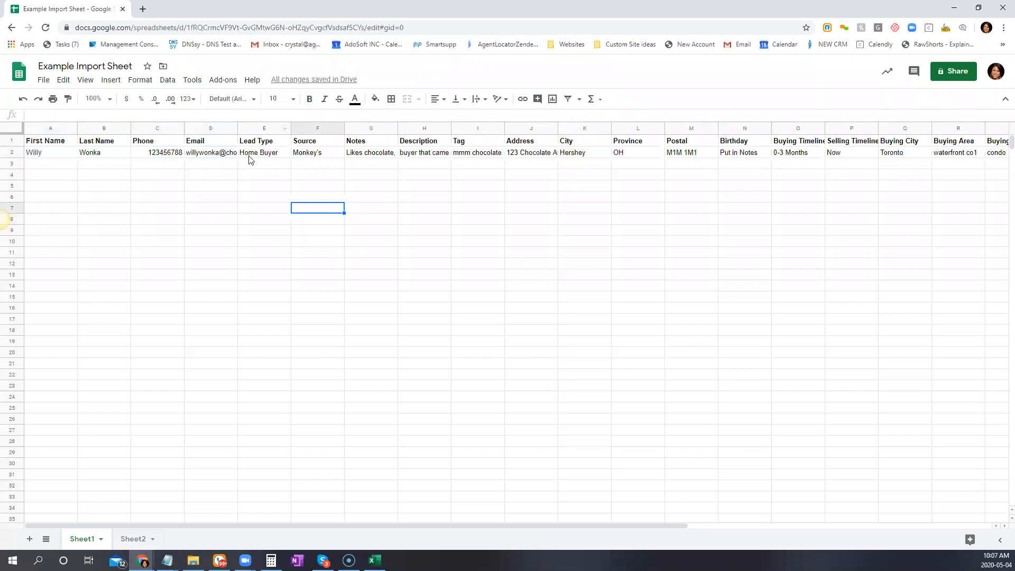
Change the Lead Type in E2 from Home Buyer to Home Seller
double_click(275, 153)
left_click_drag(278, 152, 257, 151)
type("Seller")
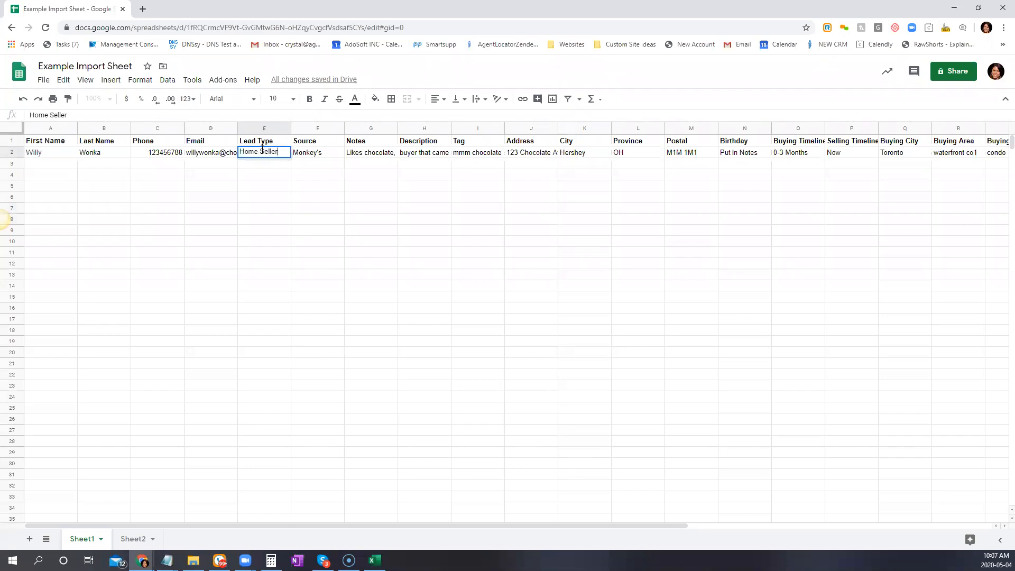
left_click(325, 153)
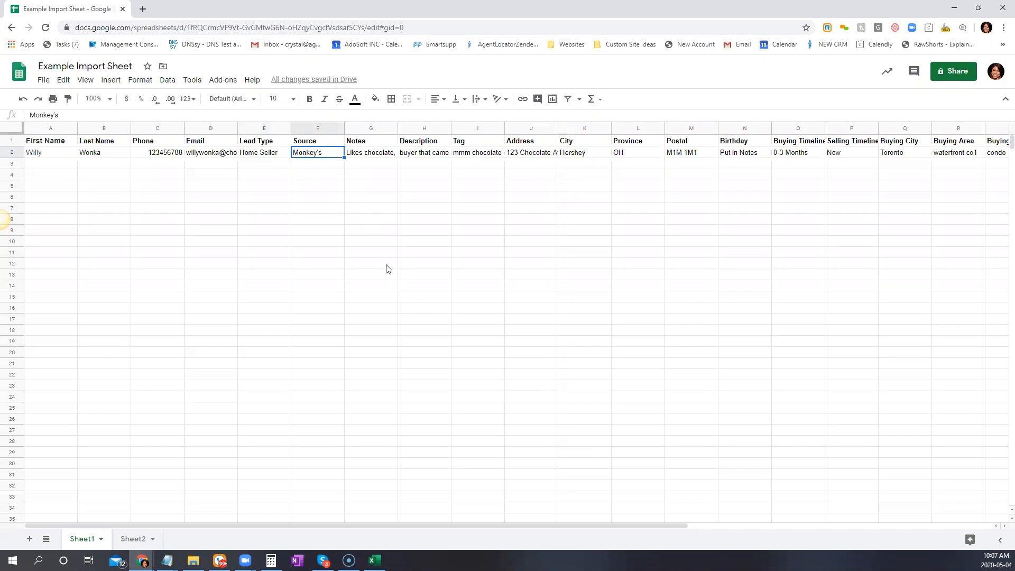
Set Notes to 'Hey his birthday is Jan. 2nd' and Description to 'First time buyer… relocating from Ottawa'
key("Right")
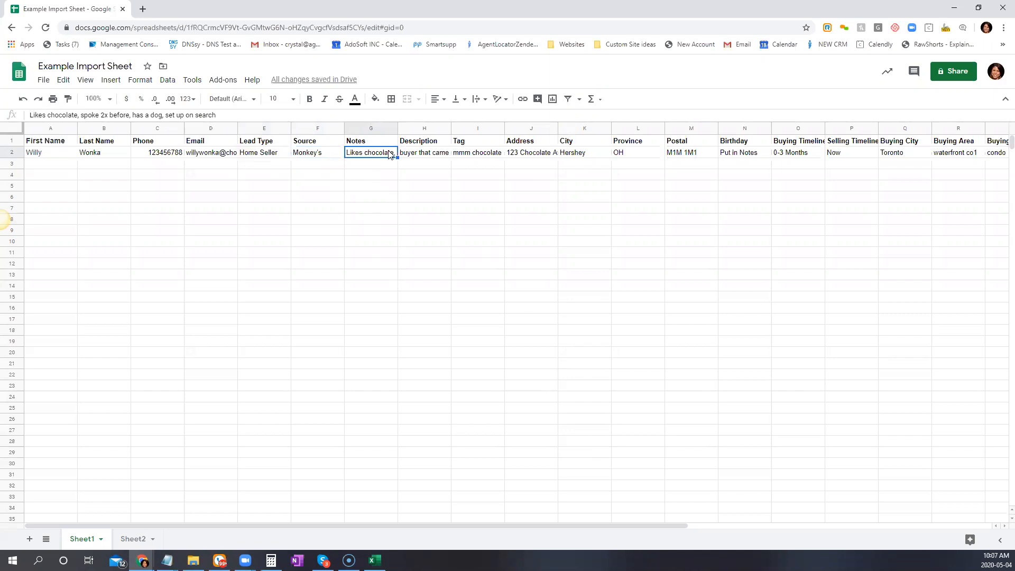
type("Hey")
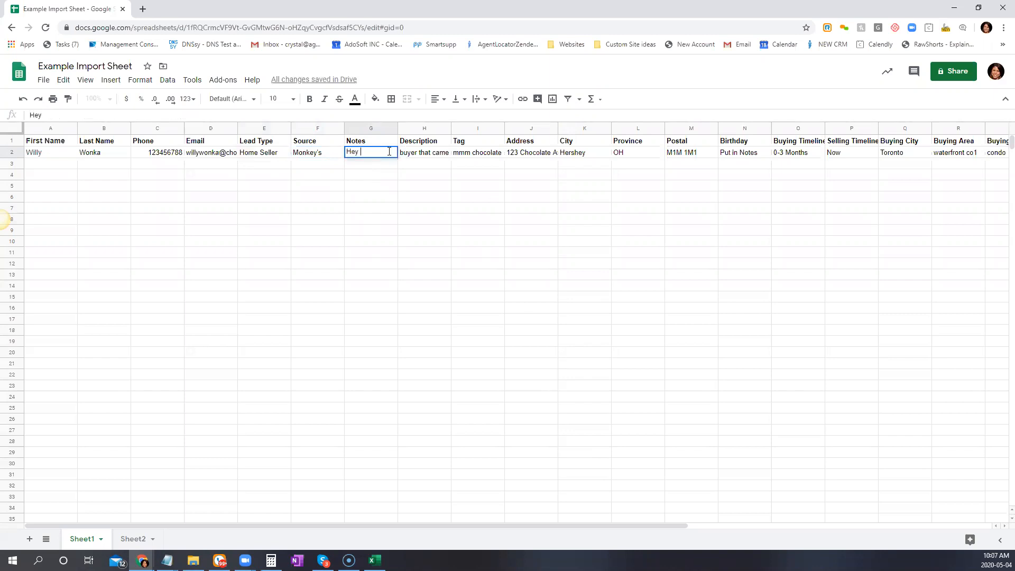
type(" his birthi")
key("BackSpace")
type("day is ")
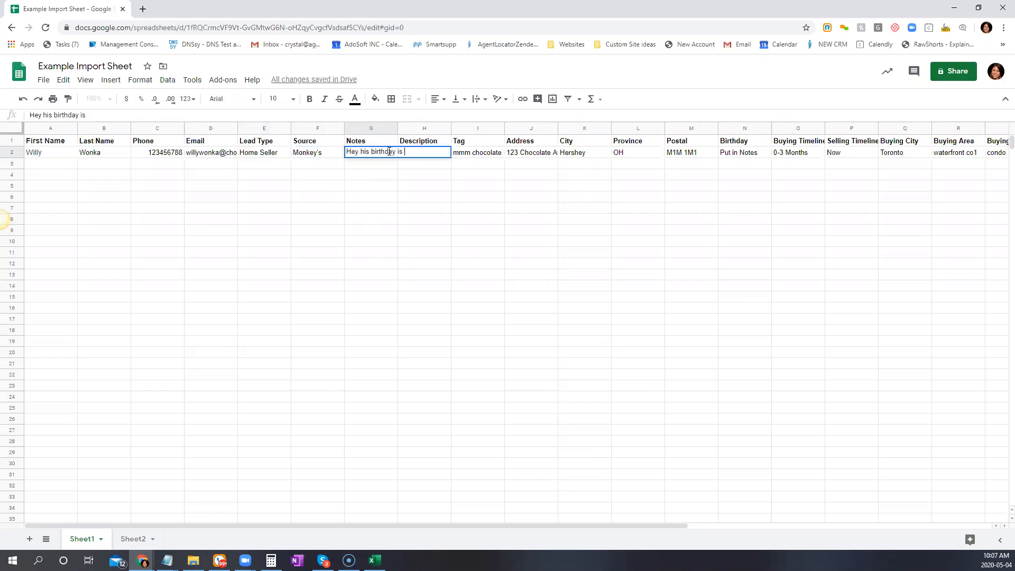
type("Jan. 2nd")
key("Tab")
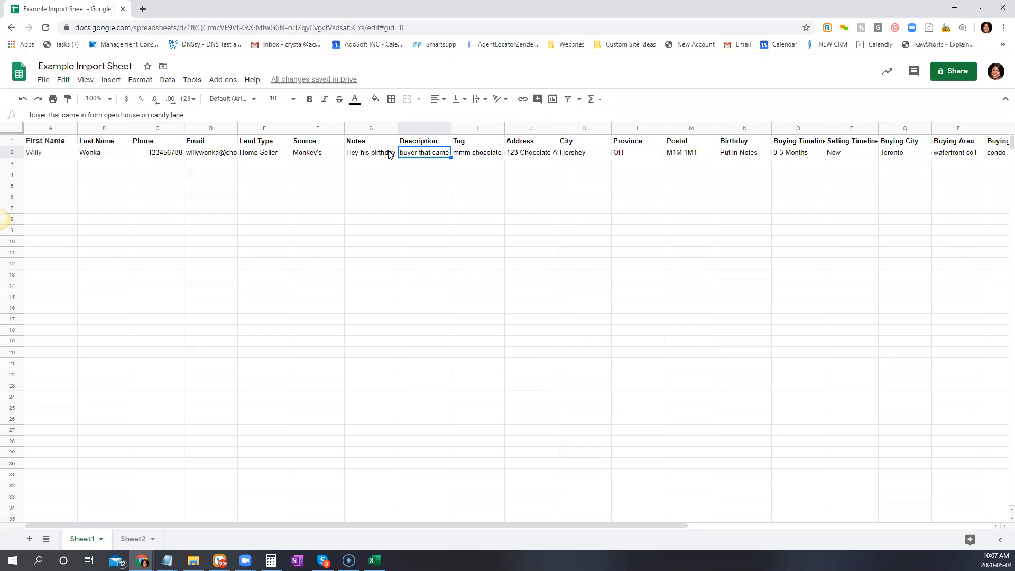
type("First time buyer, ")
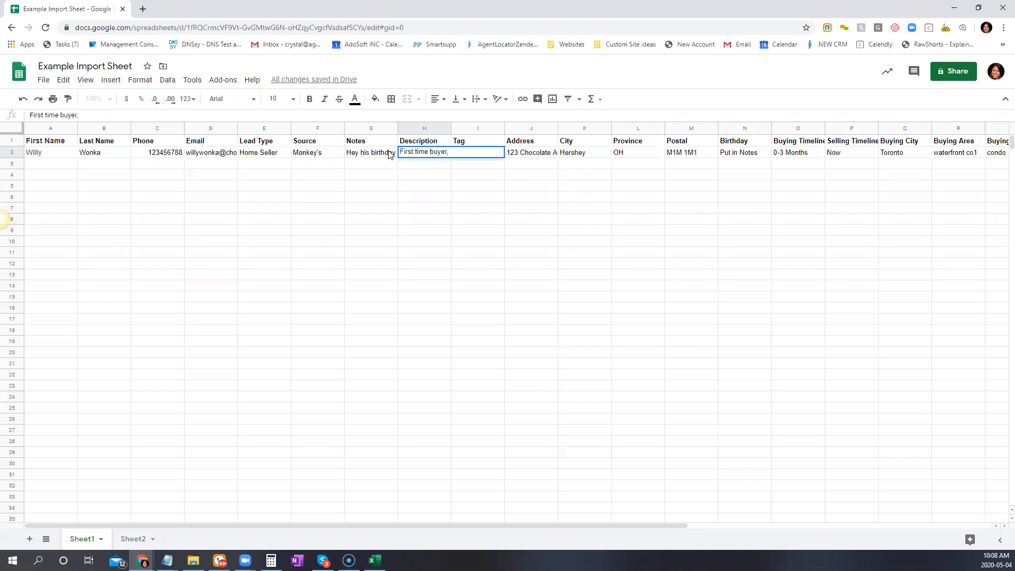
type("not approved, living at home")
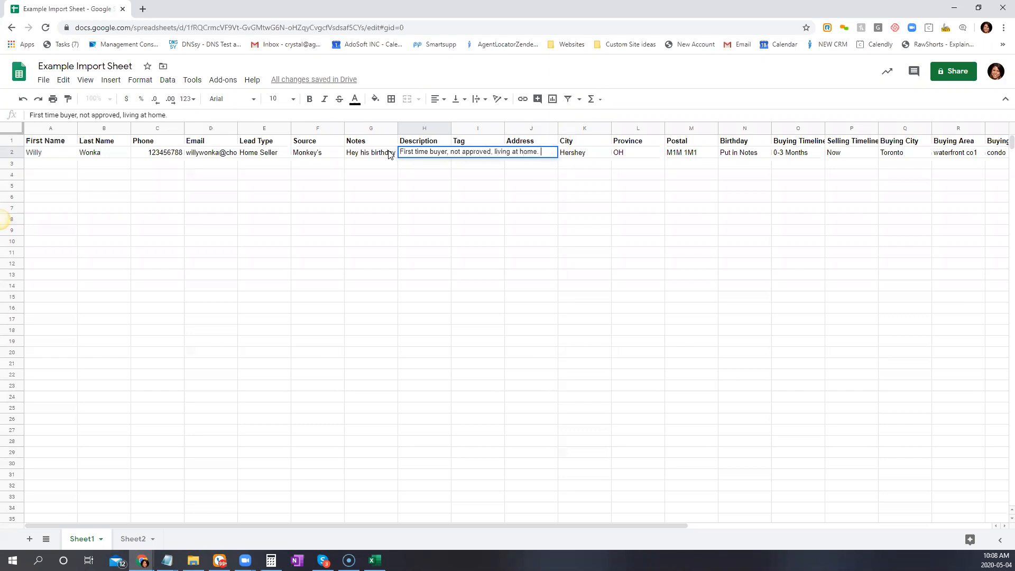
type(", relocating from ")
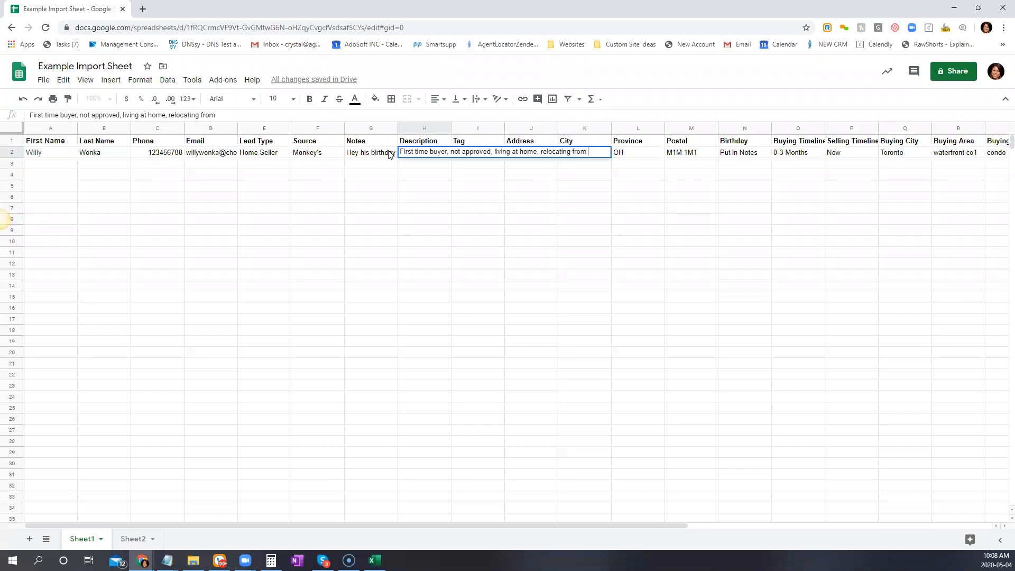
type("Ottawa")
key("Tab")
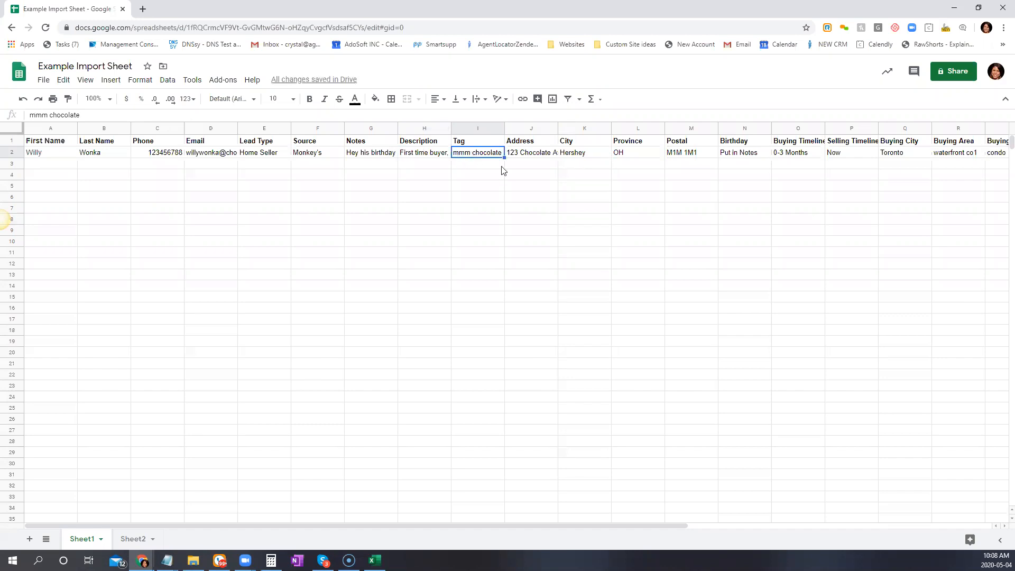
Append ', investor' to the mmm chocolate tag and clear the Birthday placeholder in N2
triple_click(501, 151)
left_click(503, 152)
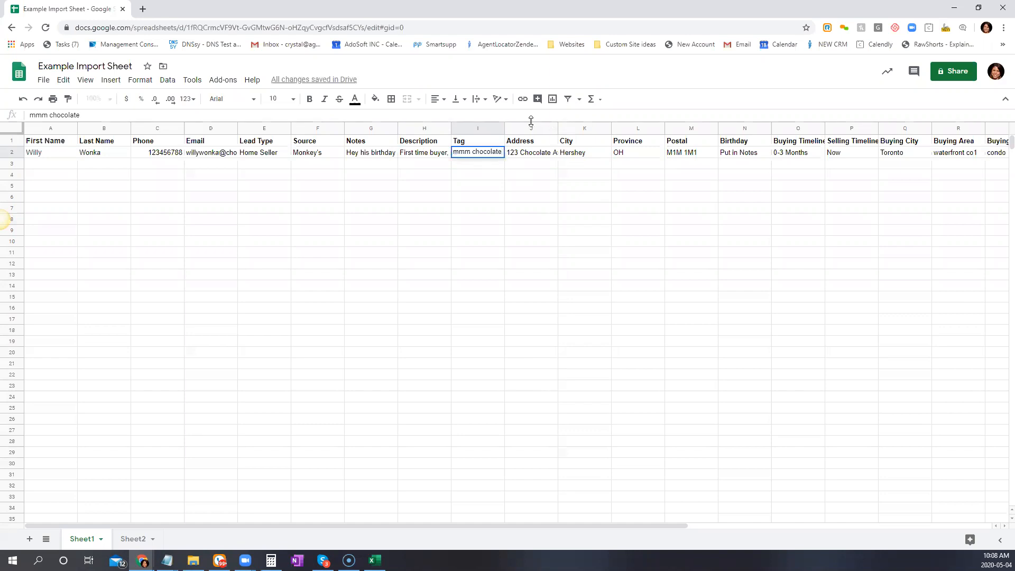
type(",")
type("investor")
key("Tab")
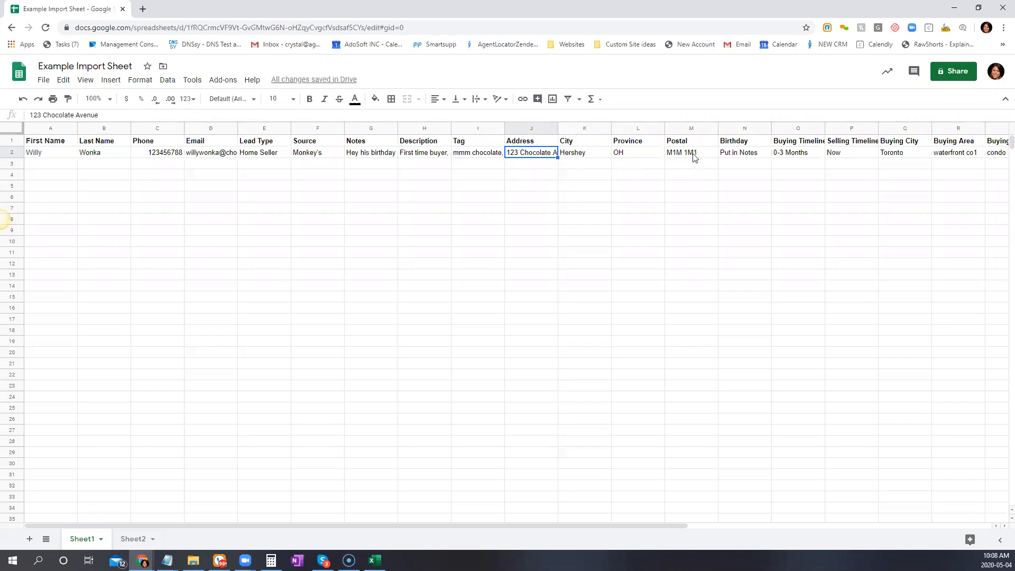
left_click(741, 155)
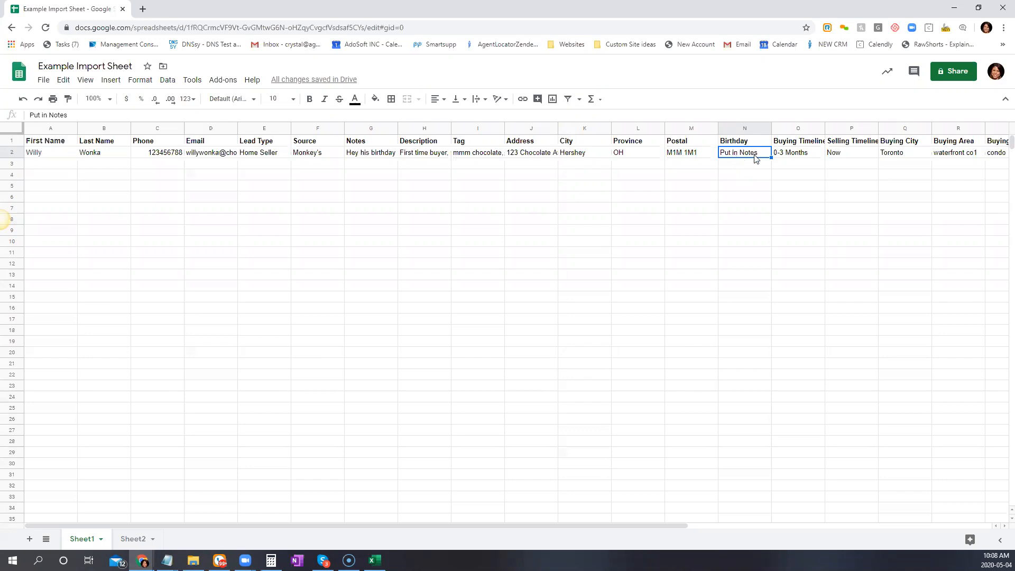
key("Delete")
Set Buying Area to 'waterfront co1 or downtown', Buying Property to 'condo or town', Beds 2
left_click_drag(648, 526, 768, 517)
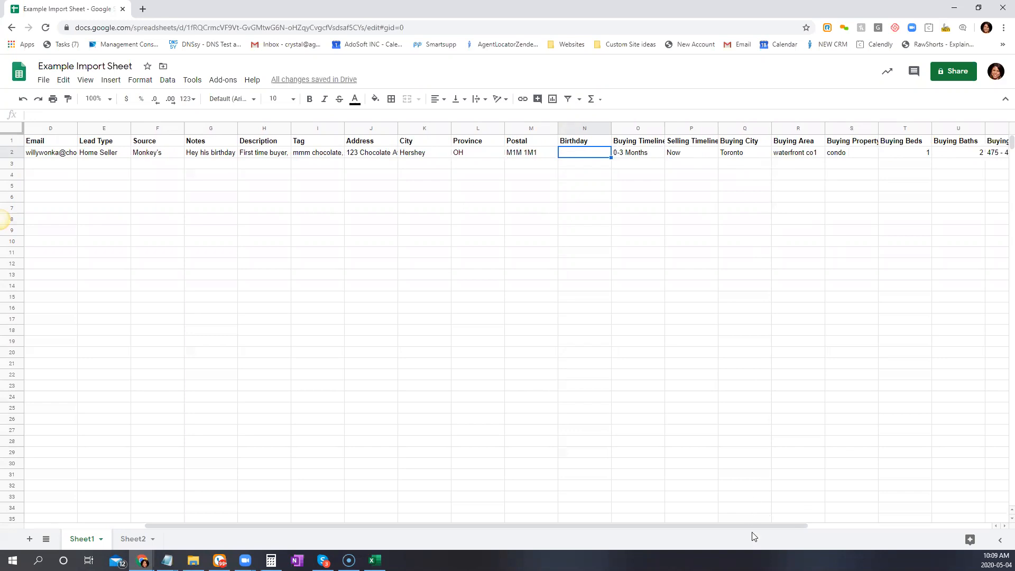
left_click_drag(748, 523, 851, 522)
left_click(656, 153)
double_click(661, 154)
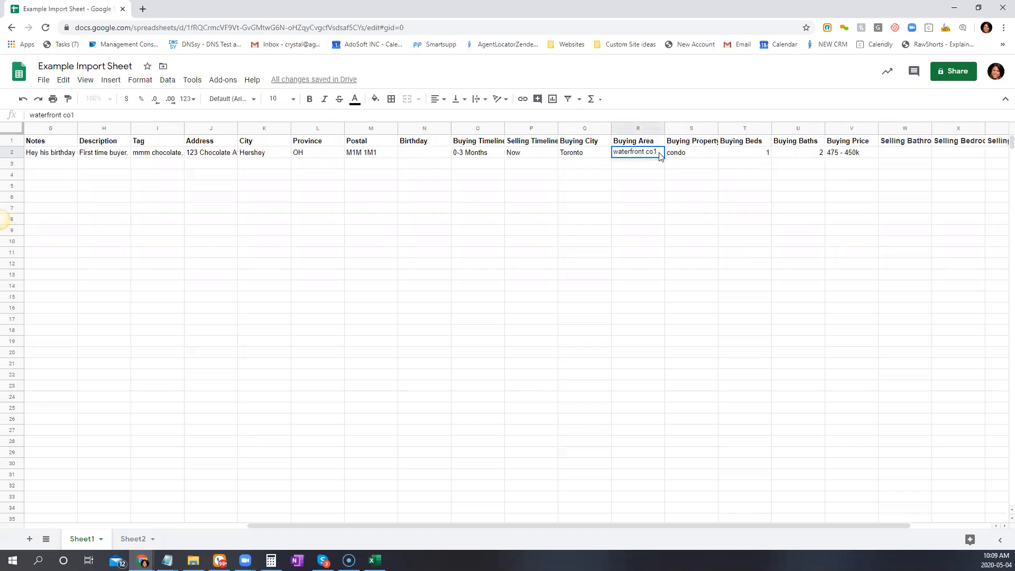
type("or downtonw")
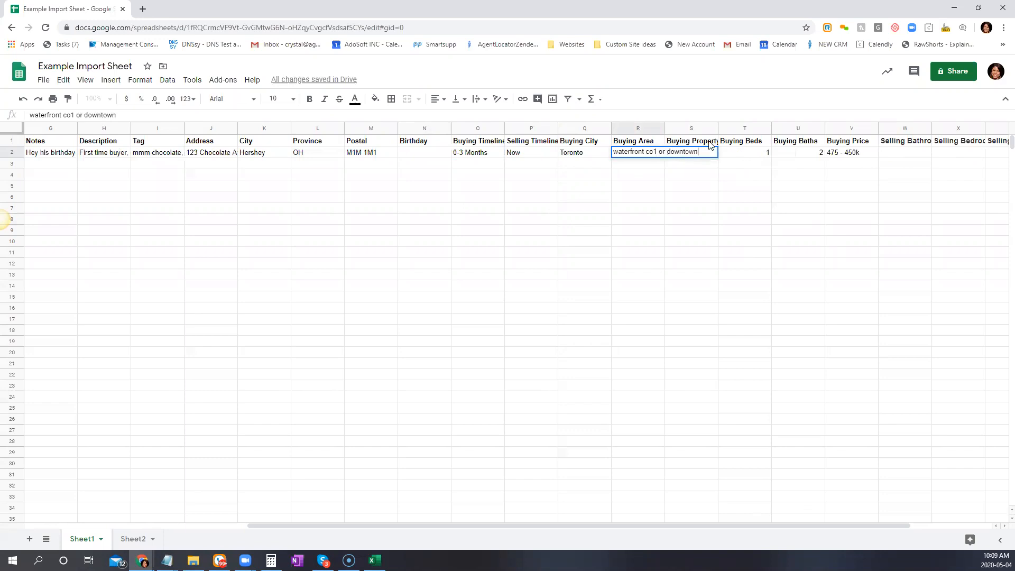
key("Tab")
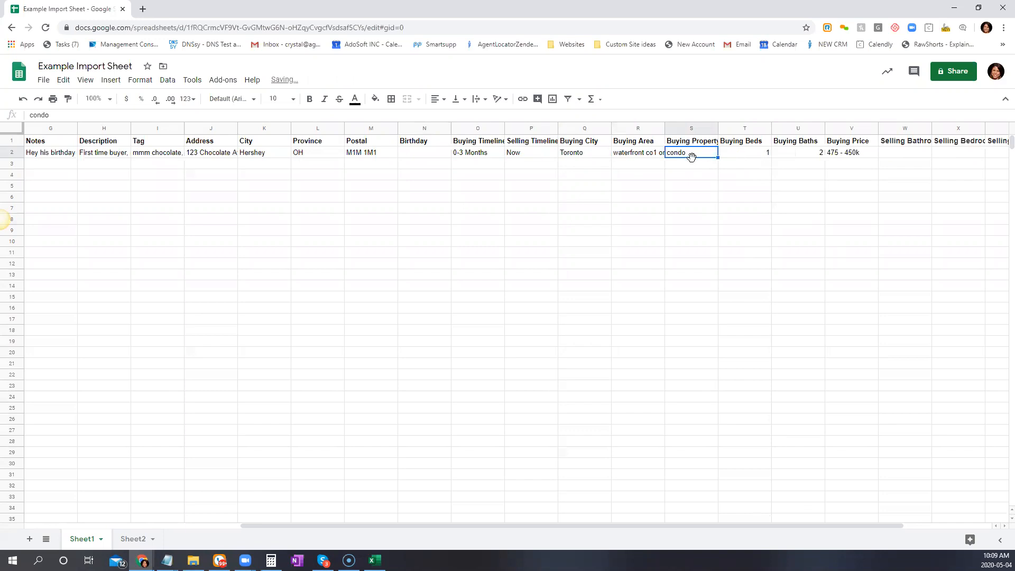
double_click(695, 154)
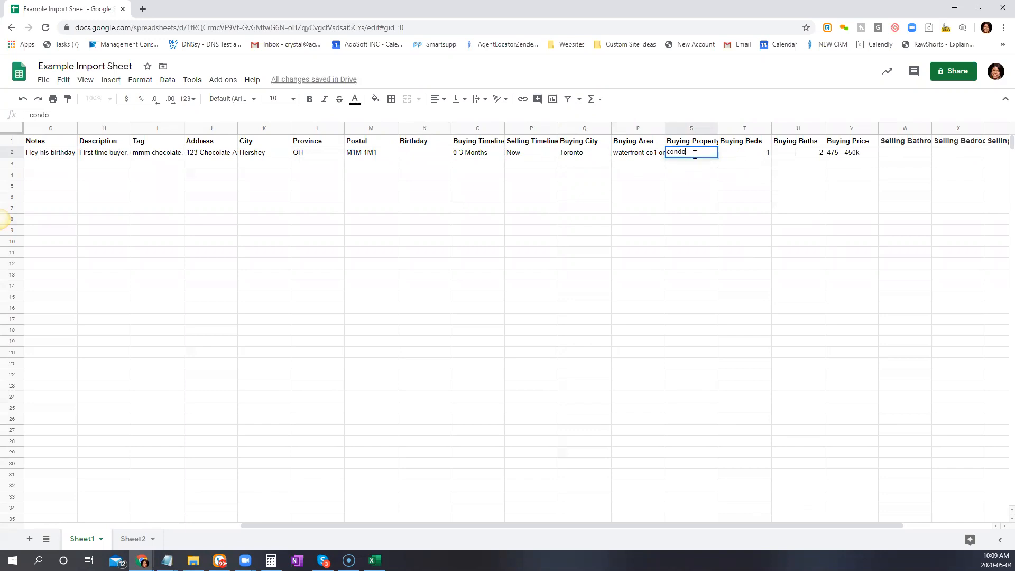
type("or town")
key("Tab")
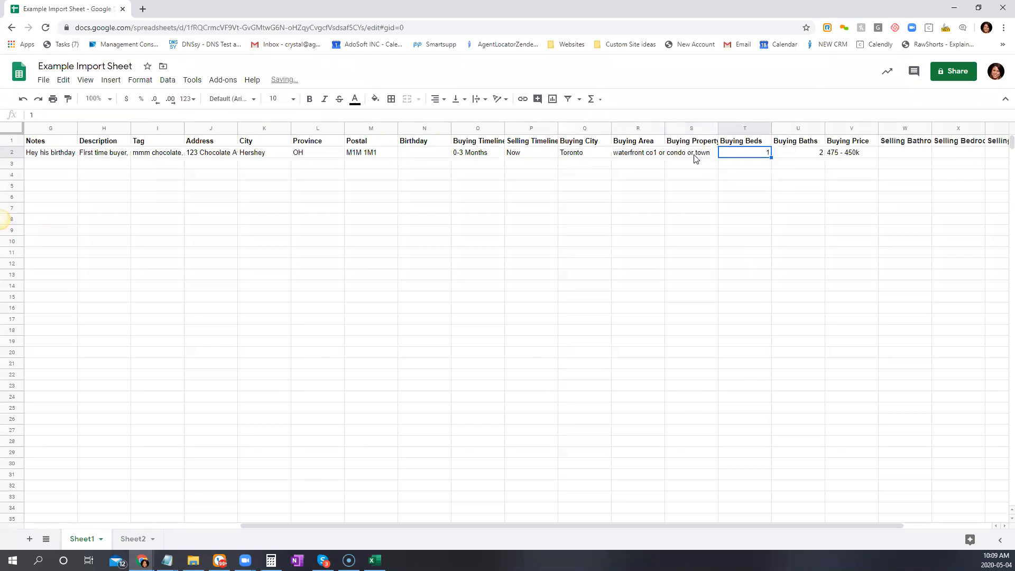
type("2")
key("Tab")
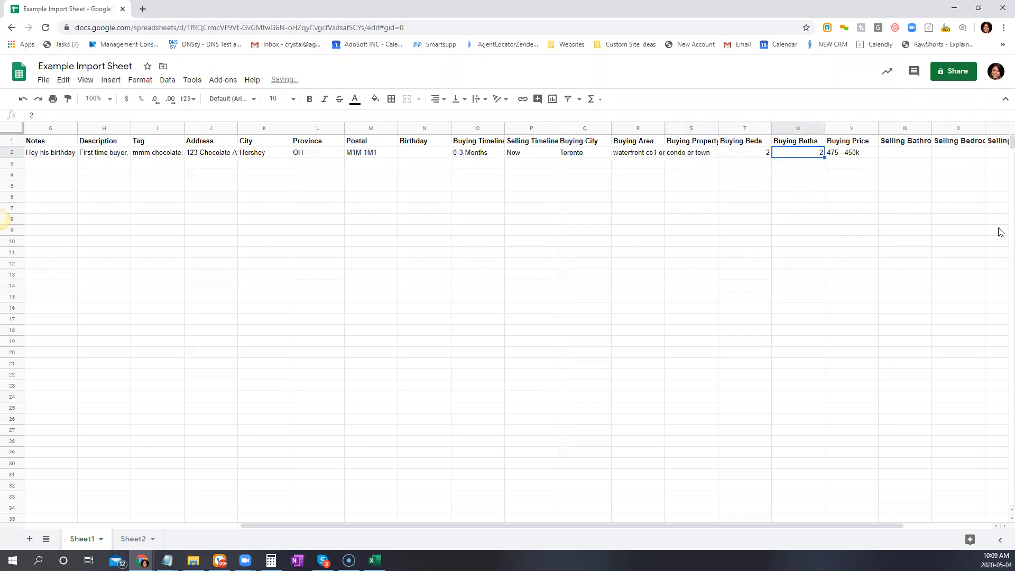
left_click(894, 154)
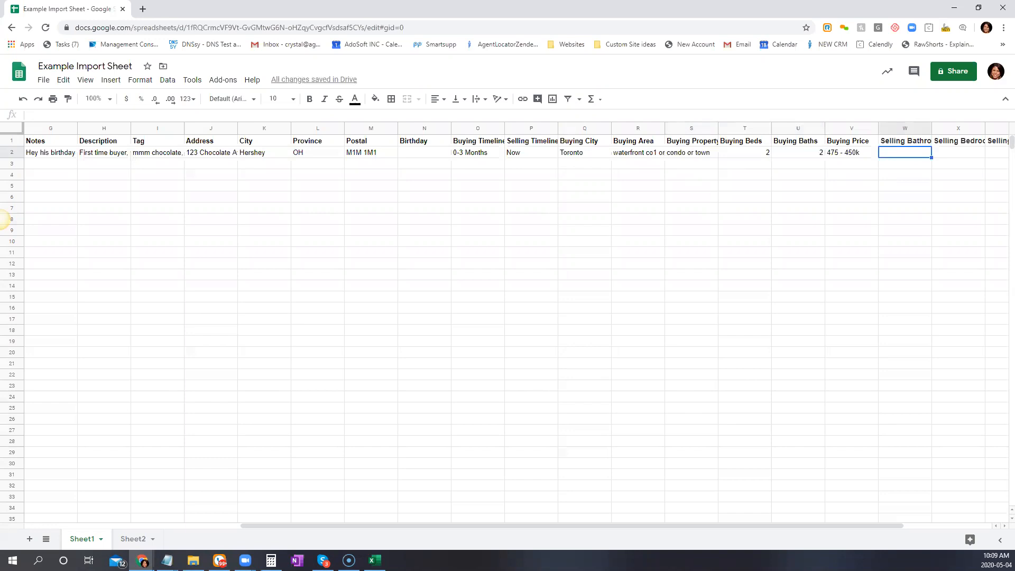
Enter 3, 4, Toronto and Finished in W2:Z2 for selling bathrooms, bedrooms, city and basement
scroll(783, 516, "right", 3)
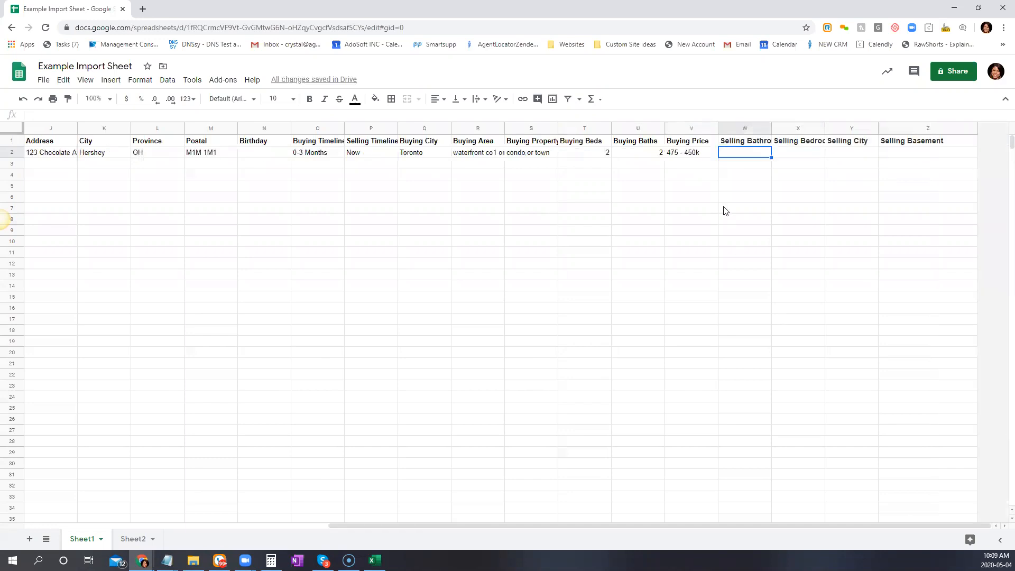
type("3")
key("Tab")
type("4")
key("Tab")
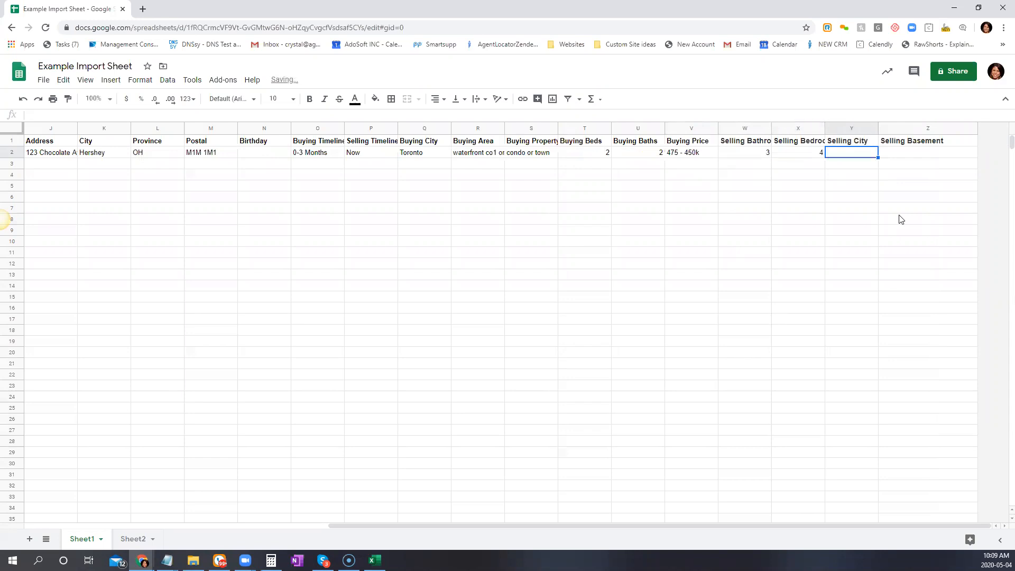
type("Toronto")
key("Tab")
type("Finished")
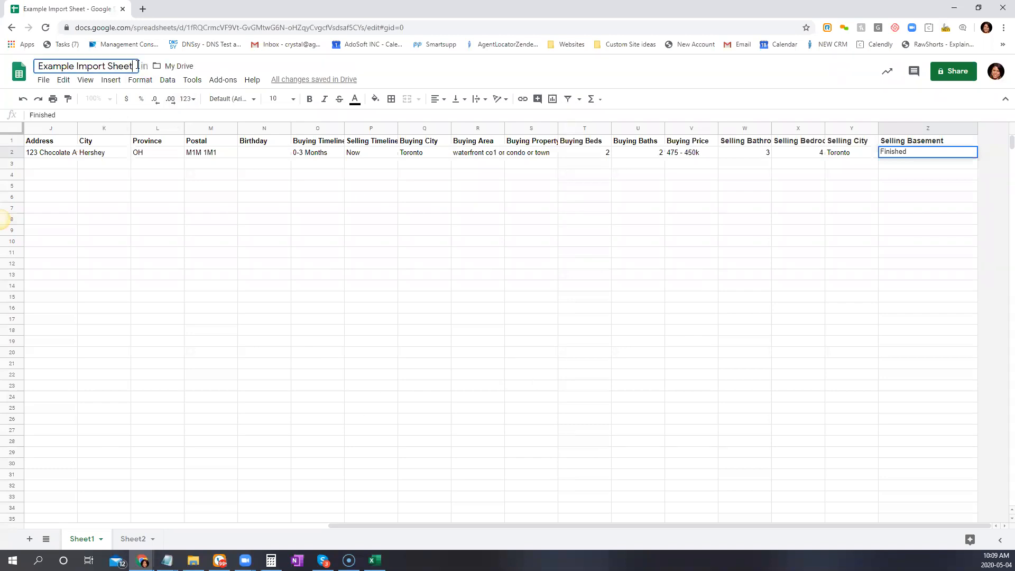
Rename the spreadsheet to 'Example Import Sheet1'
type("1")
left_click(129, 269)
left_click(44, 79)
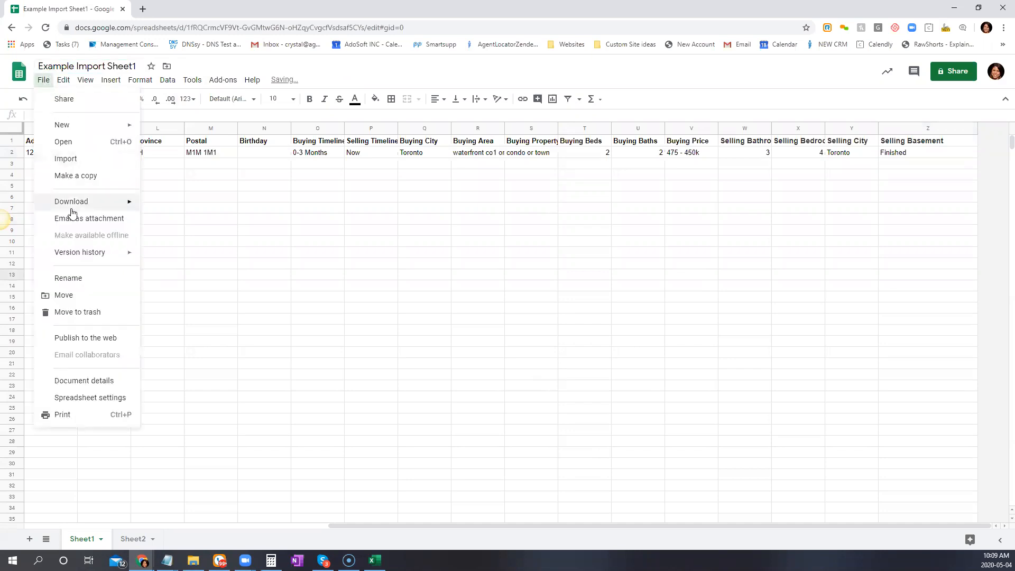
mouse_move(72, 210)
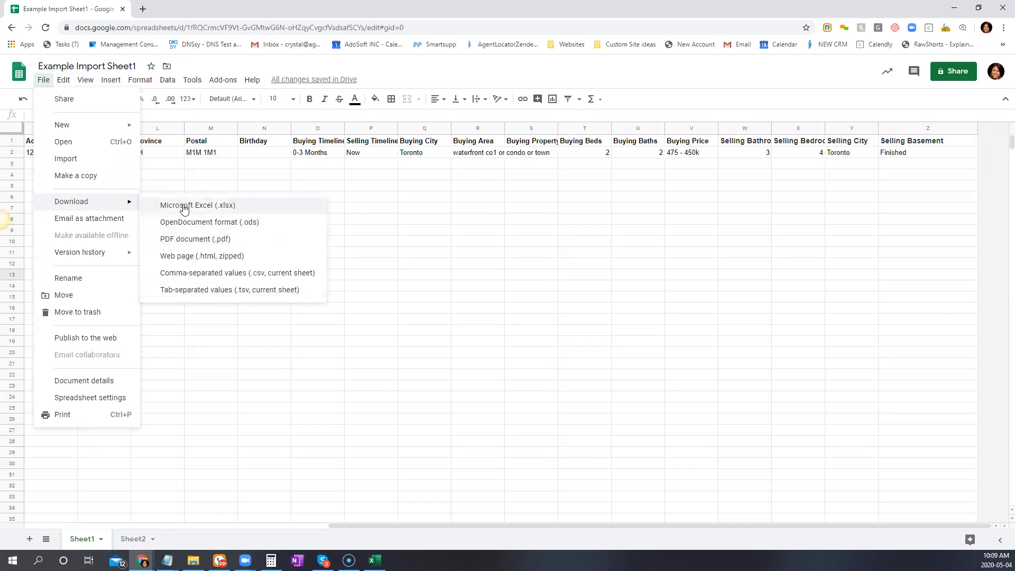
Delete the empty Sheet2 from the workbook
left_click(145, 542)
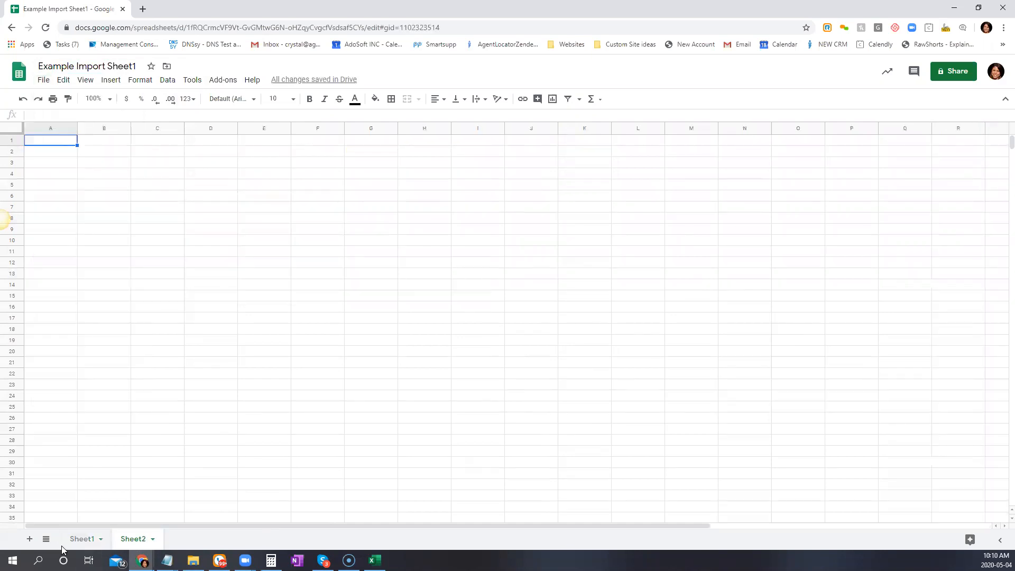
left_click(152, 539)
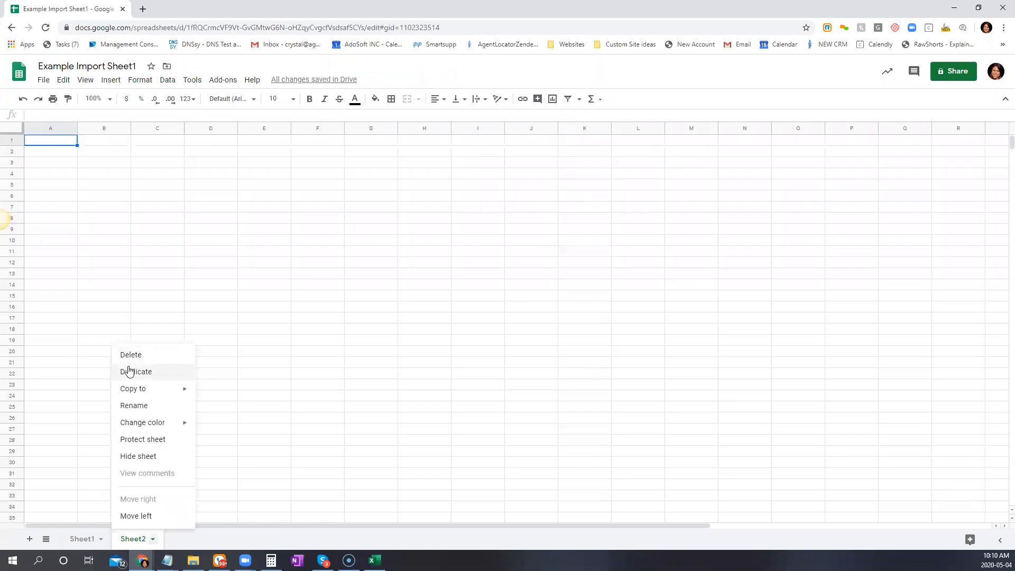
left_click(164, 356)
left_click(622, 324)
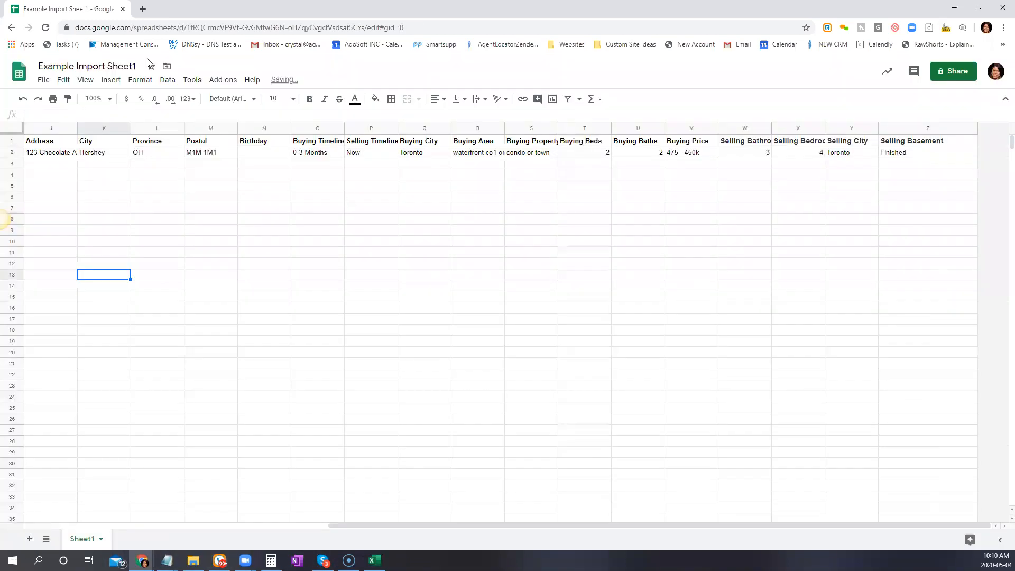
Download the spreadsheet as a Microsoft Excel (.xlsx) file and shrink its window
left_click(43, 81)
mouse_move(100, 203)
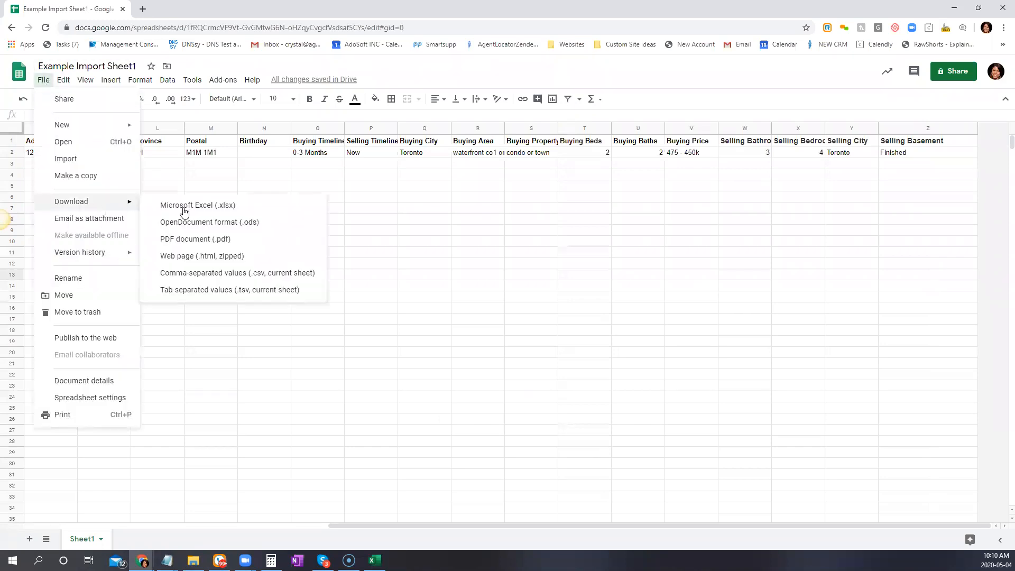
left_click(186, 206)
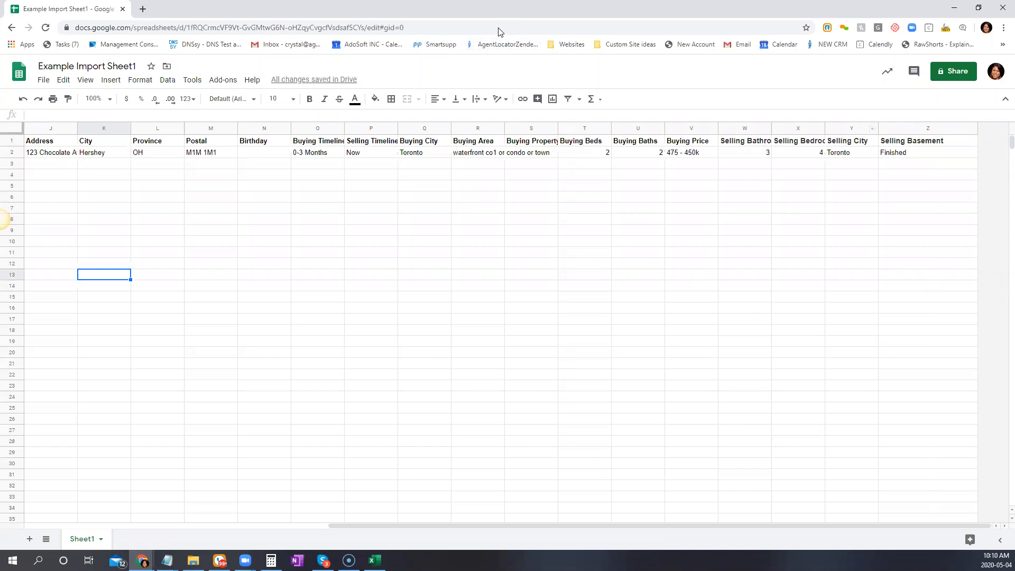
left_click_drag(499, 28, 538, 98)
Minimize the spreadsheet, return to the AgentLocator CRM leads page and hide the help panel
left_click(919, 91)
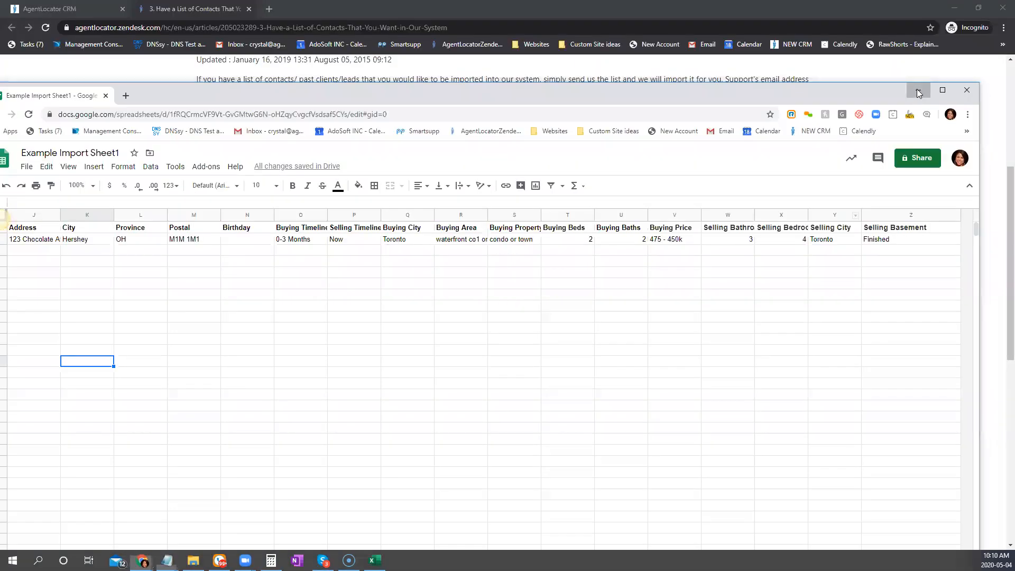
left_click(41, 6)
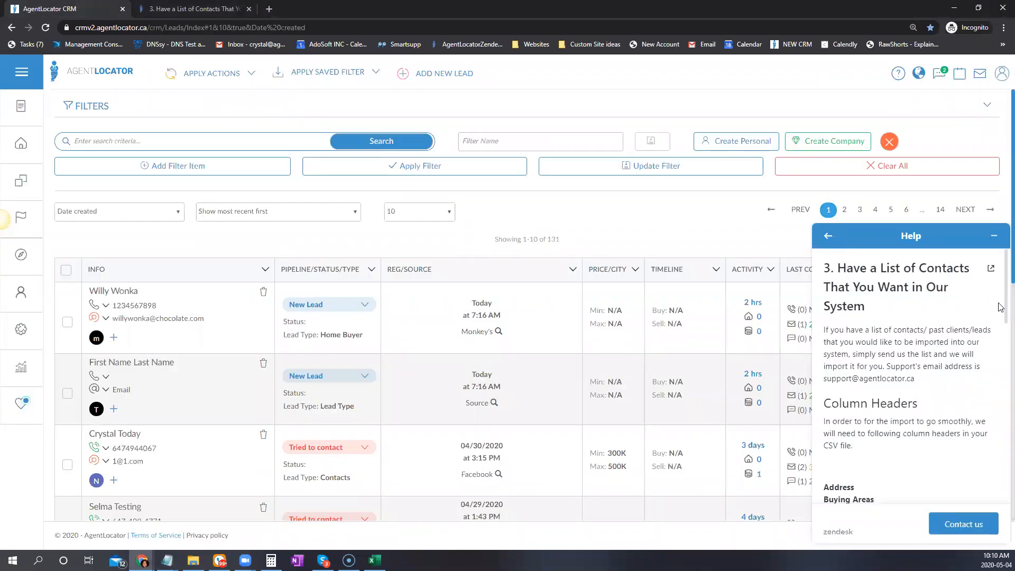
left_click(995, 236)
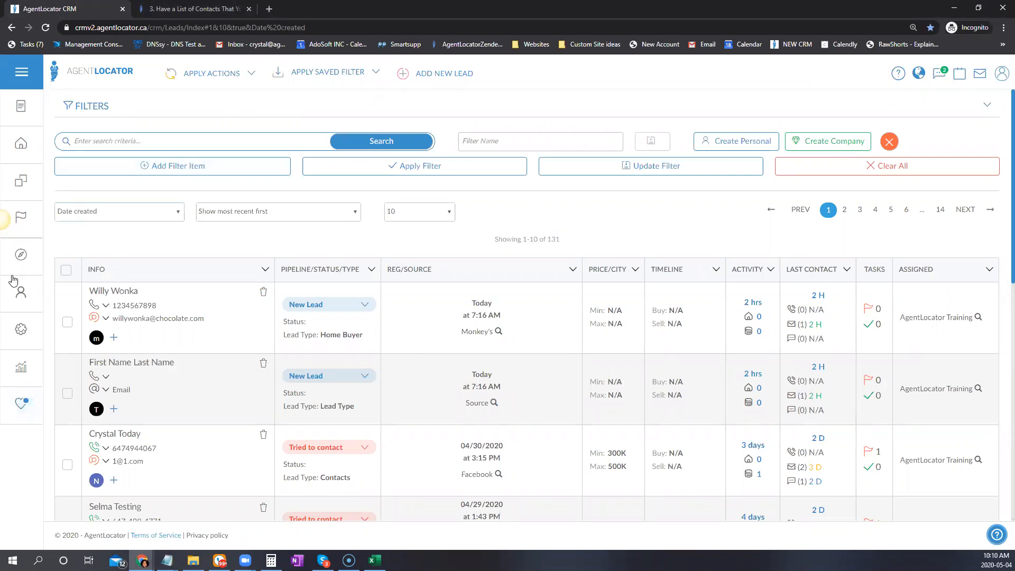
Go to Settings > Lead Import and start a New Lead Import
left_click(24, 330)
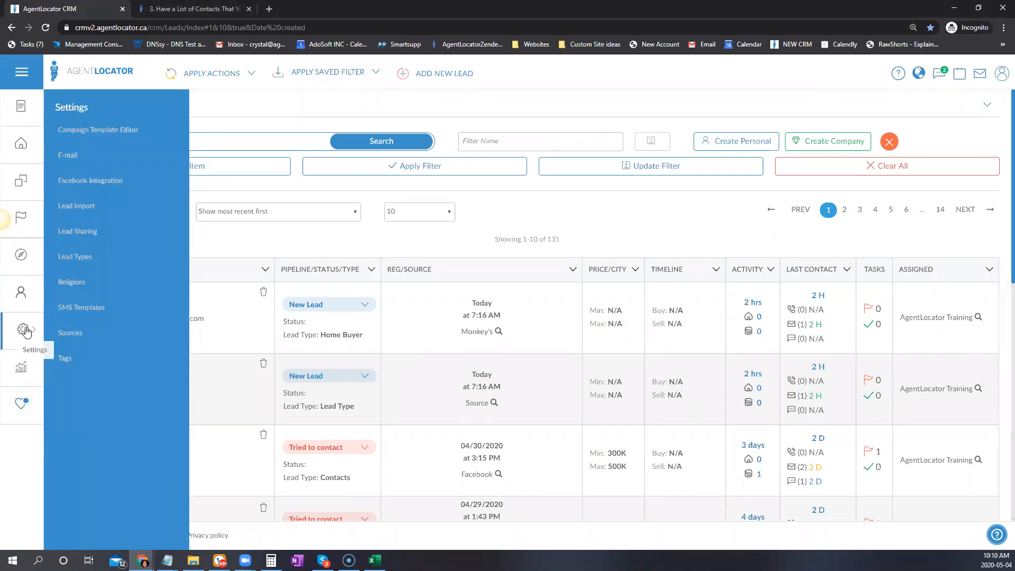
left_click(66, 206)
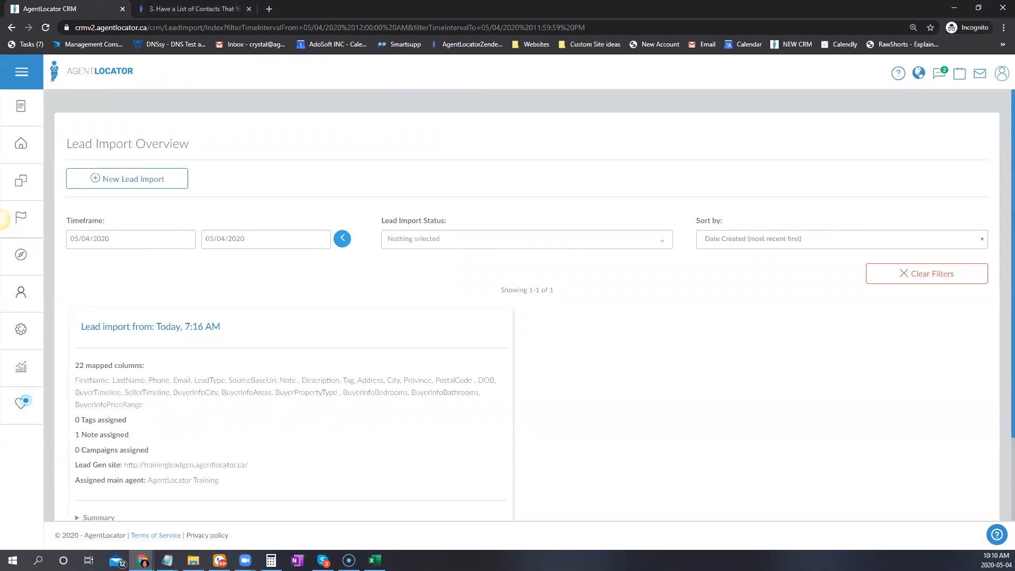
scroll(600, 319, "down", 1)
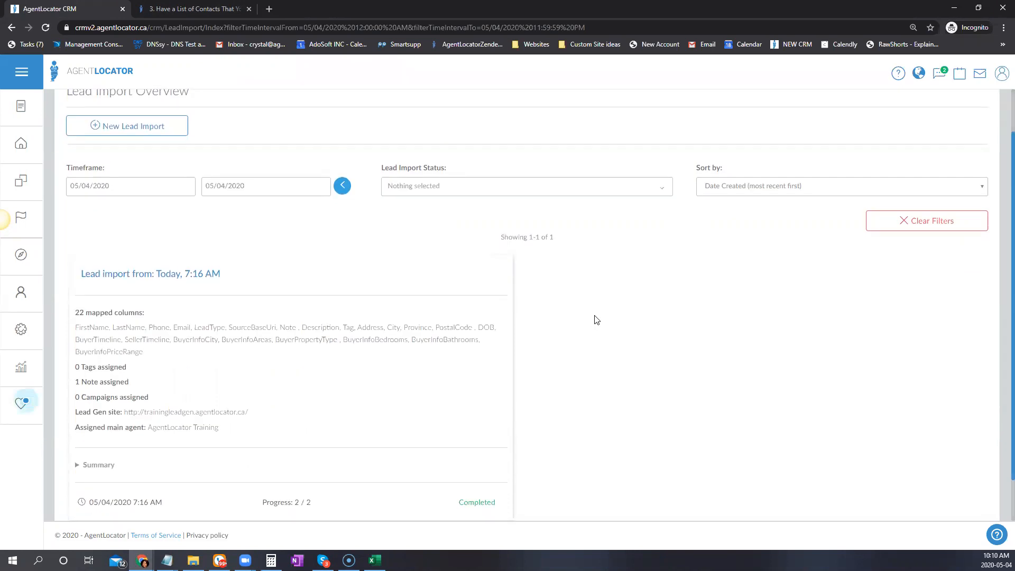
scroll(646, 415, "up", 1)
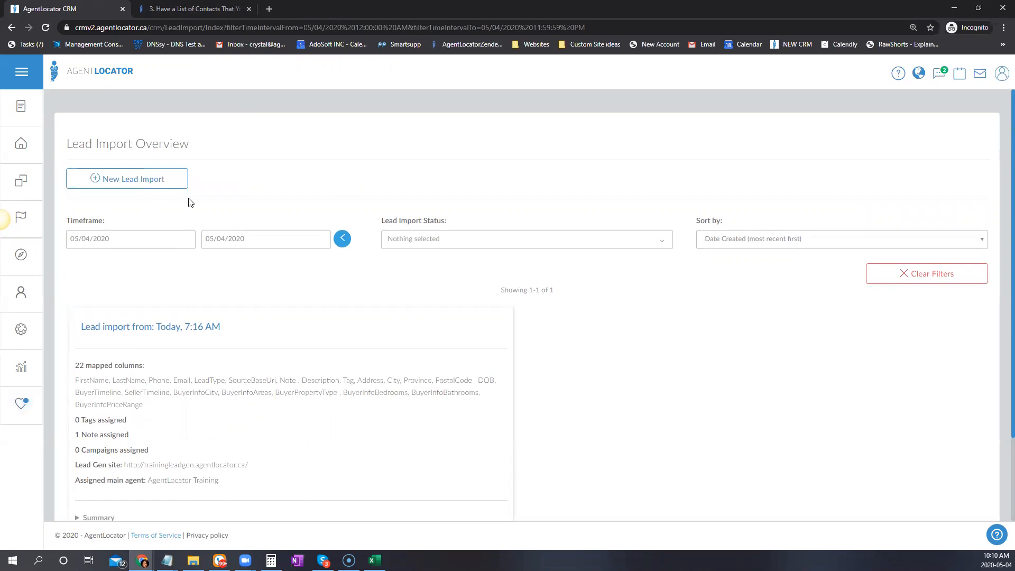
left_click(129, 180)
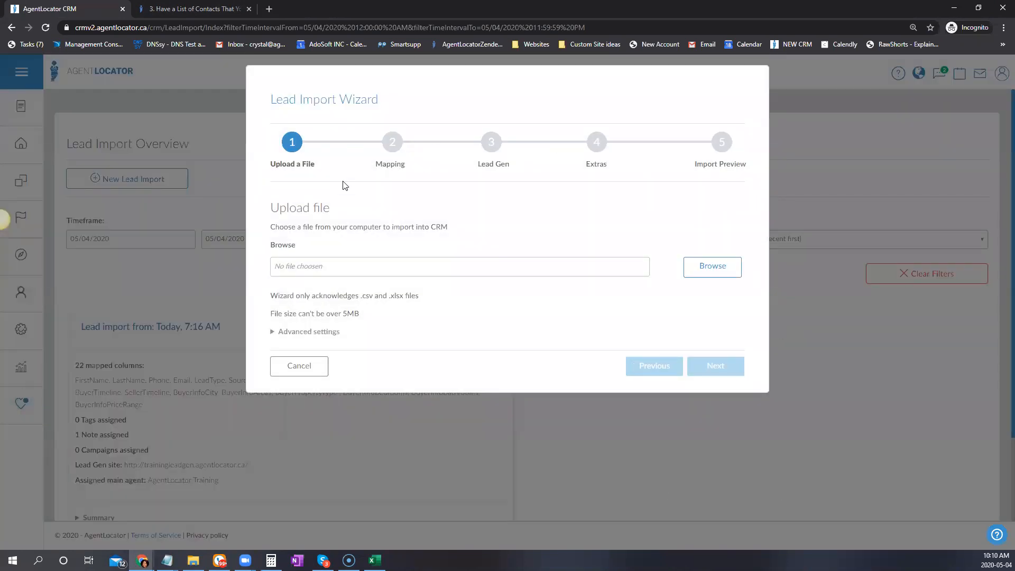
Upload Example Import Sheet1.xlsx from Downloads in the wizard, then bring the spreadsheet back to front
left_click(708, 273)
left_click(712, 264)
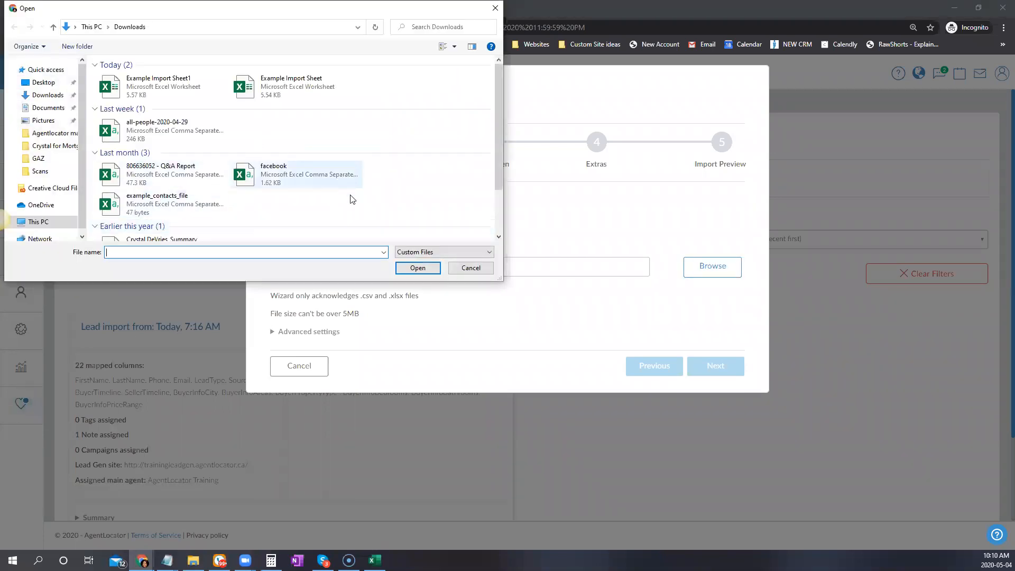
left_click(150, 86)
left_click(417, 267)
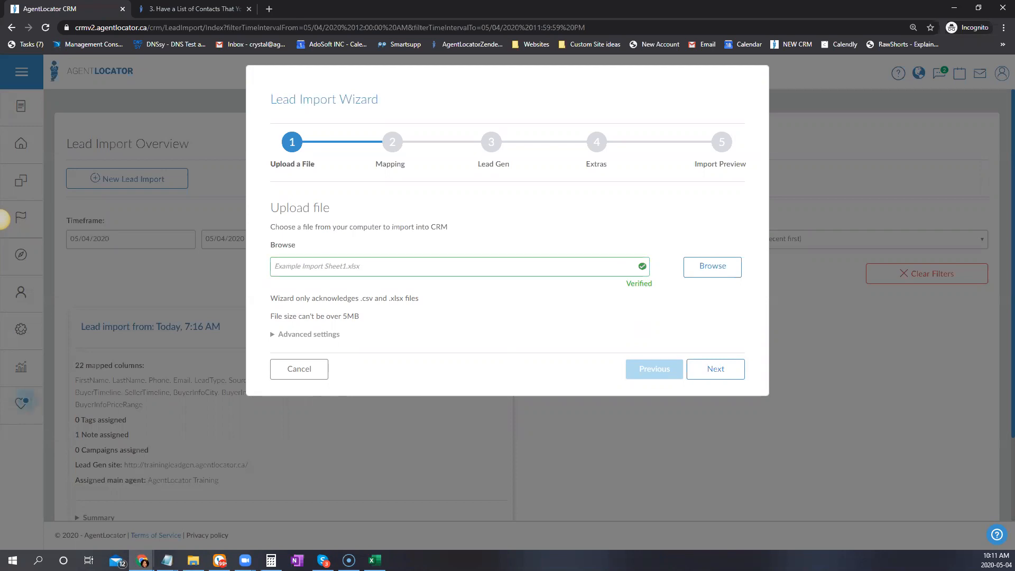
mouse_move(142, 561)
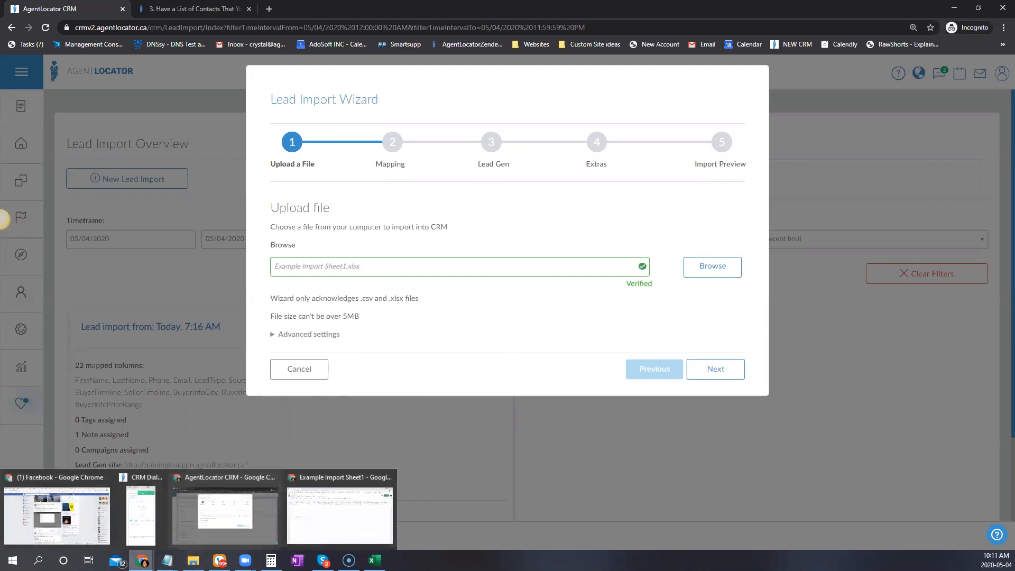
left_click(325, 518)
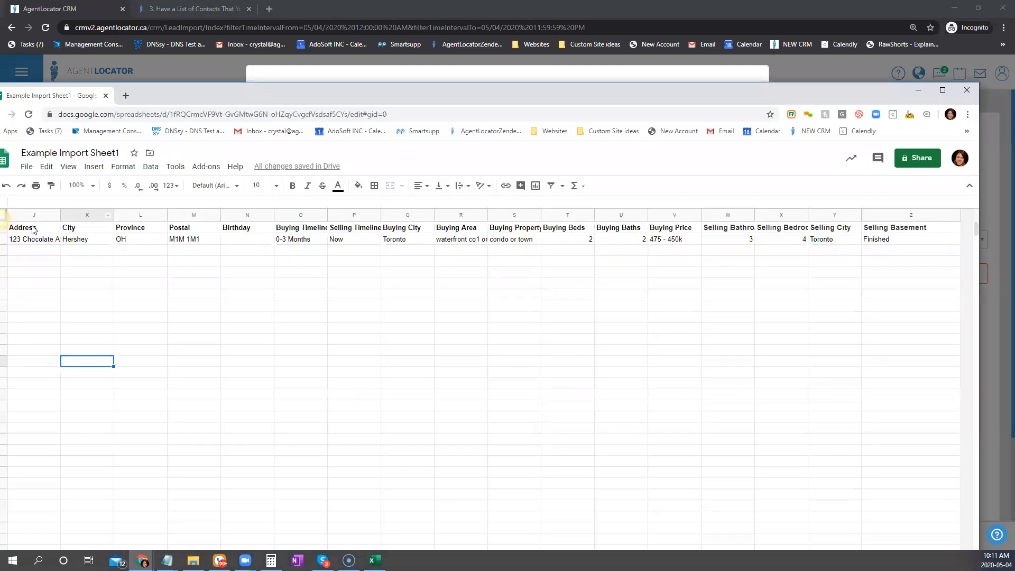
Reposition the spreadsheet to compare columns, minimize it, and reveal the wizard's advanced import settings
left_click_drag(363, 85, 413, 28)
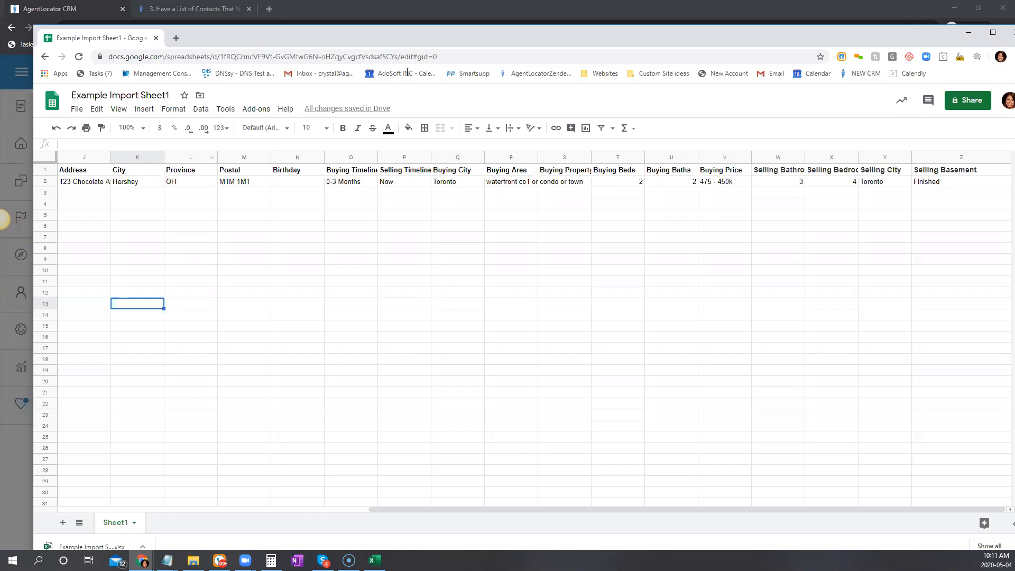
left_click_drag(455, 27, 431, 77)
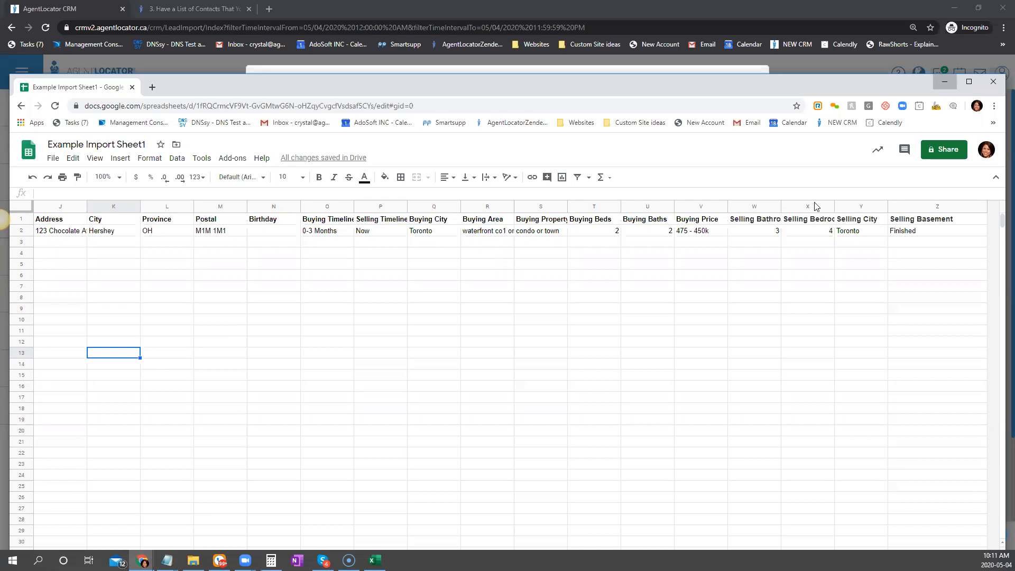
left_click(947, 83)
left_click(303, 336)
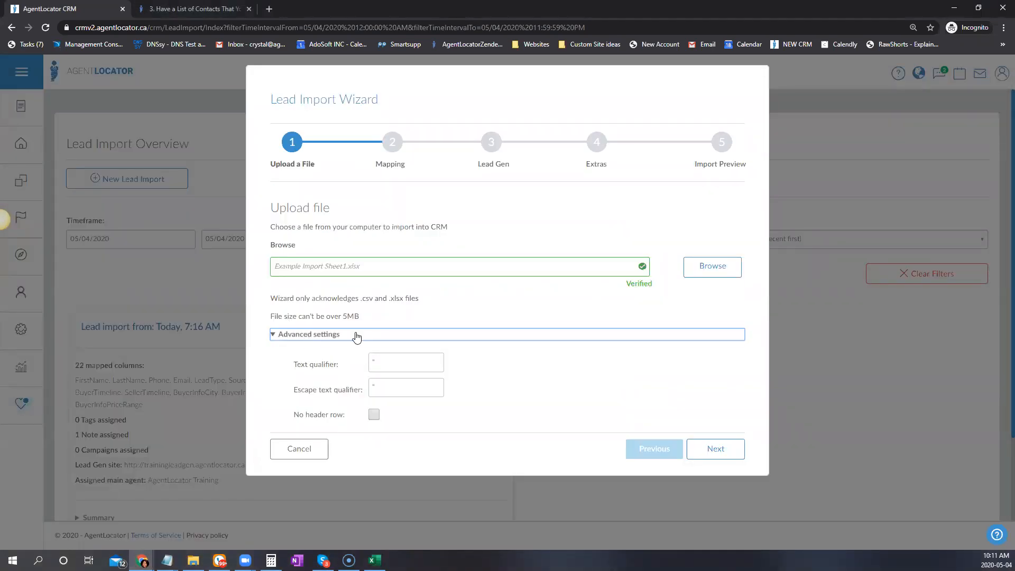
Mark the uploaded file as having no header row and advance to column mapping
left_click(375, 416)
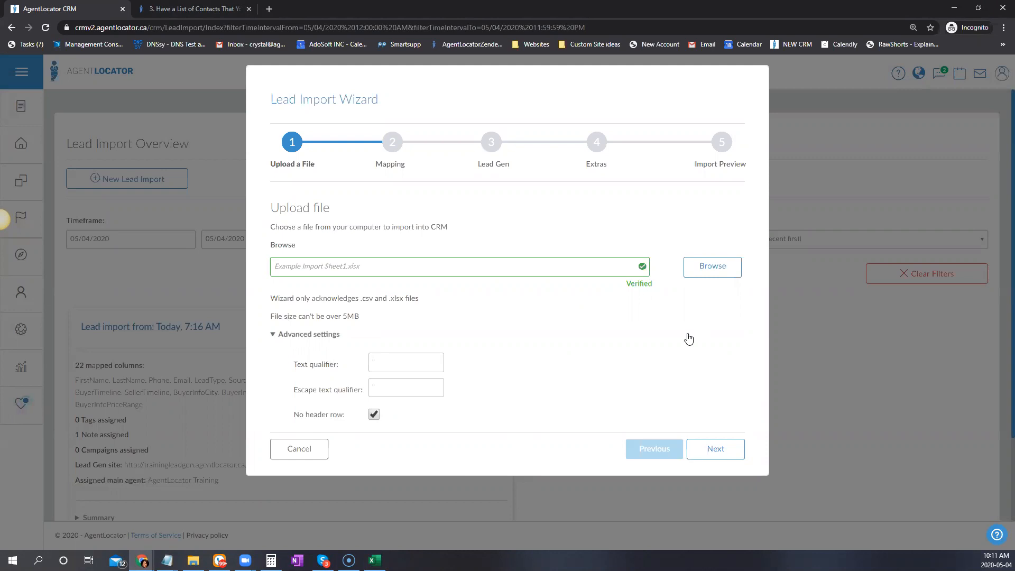
left_click(709, 449)
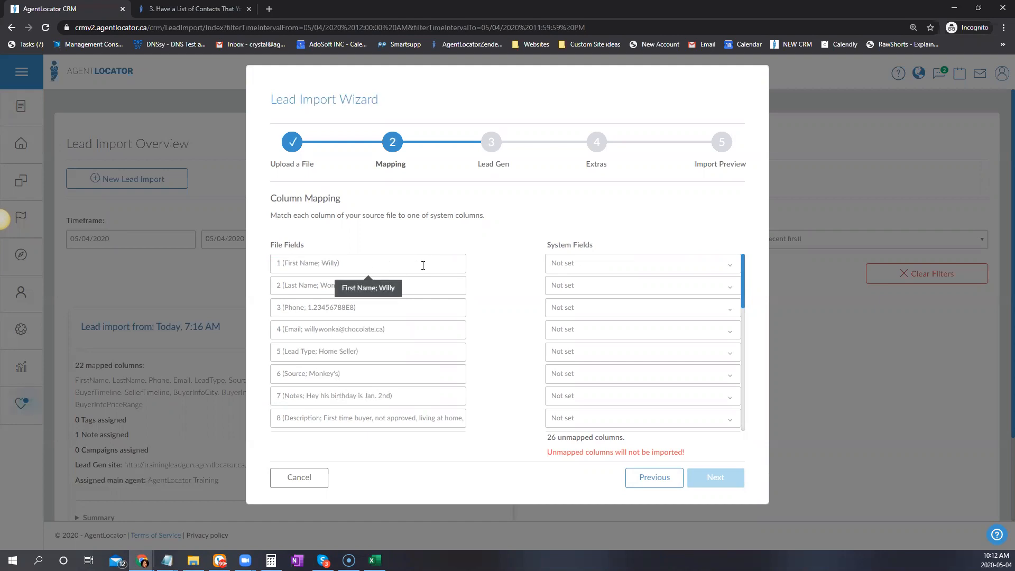
Map import columns 1–3 to First Name, Last Name and Phone Number
left_click(612, 265)
type("fir")
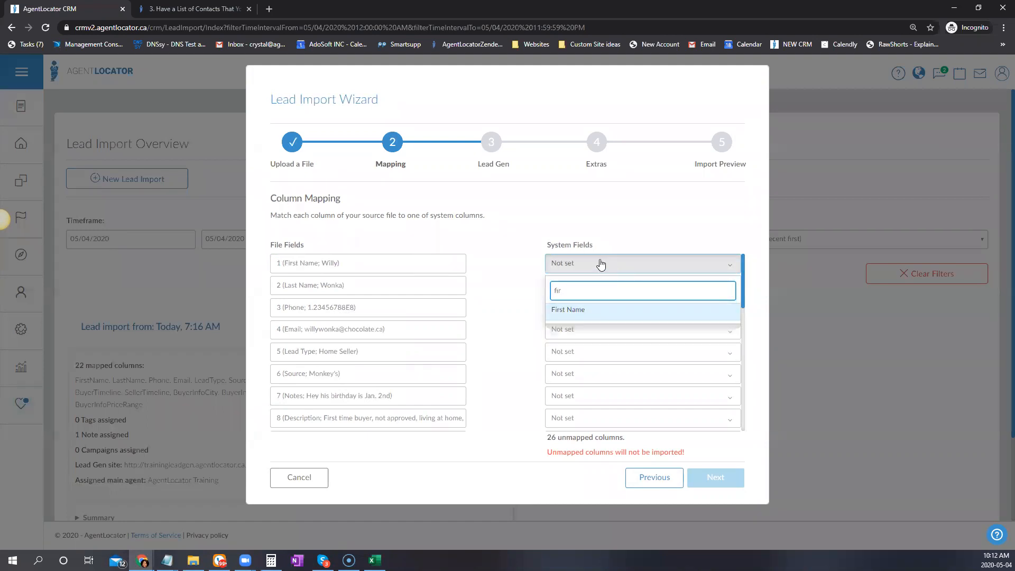
left_click(566, 310)
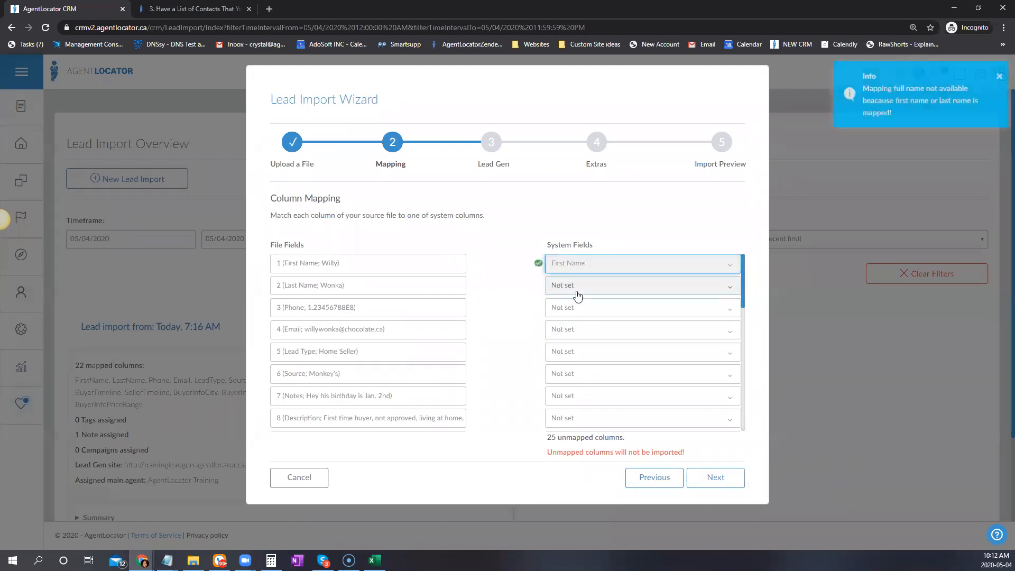
left_click(577, 293)
type("last")
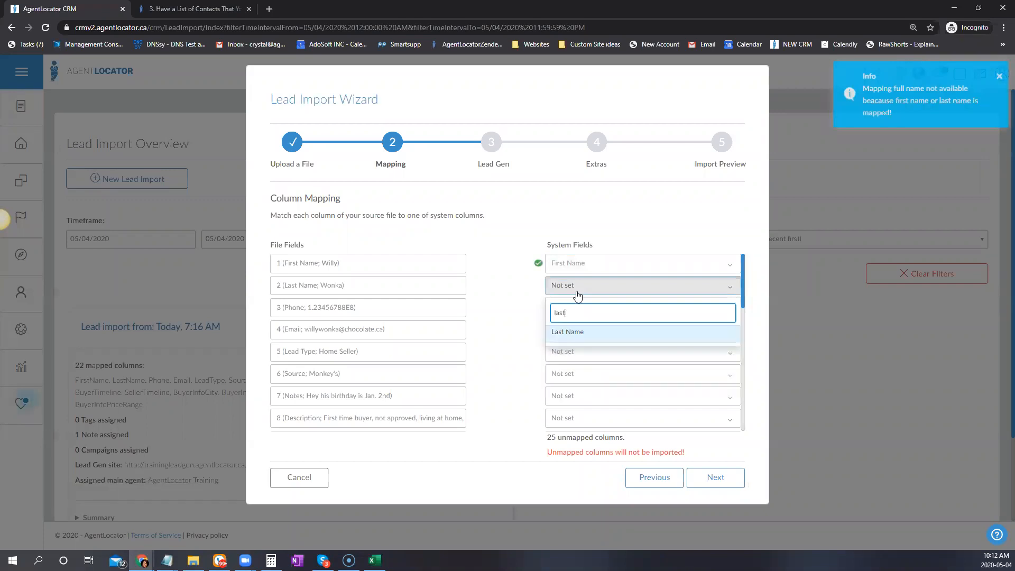
key("Return")
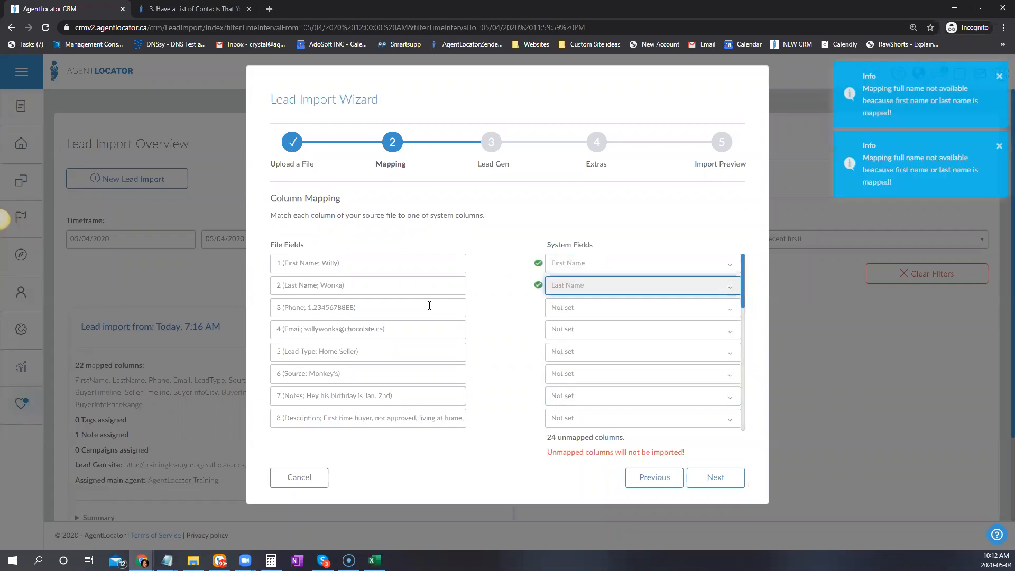
left_click(611, 313)
type("phon")
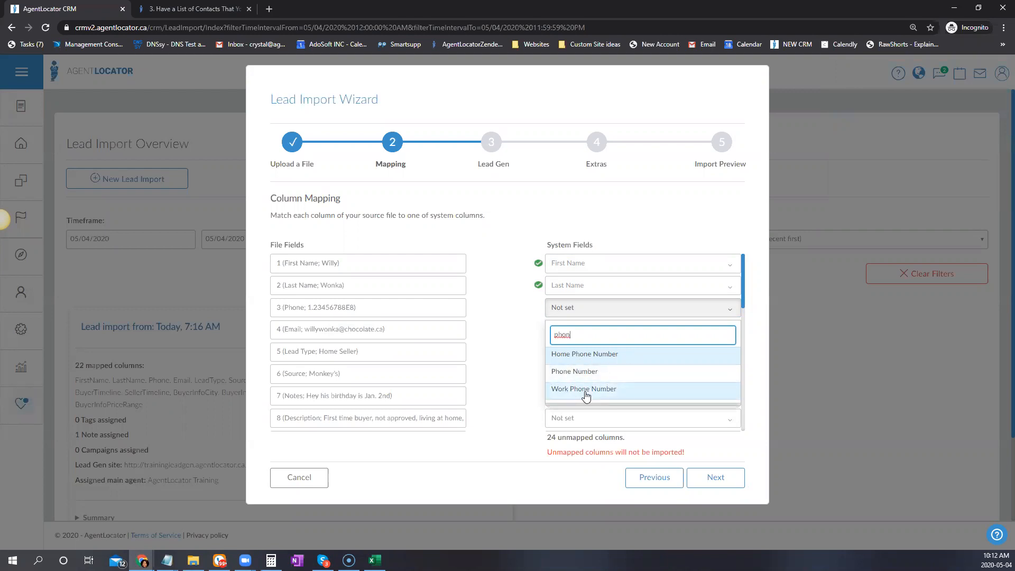
left_click(580, 371)
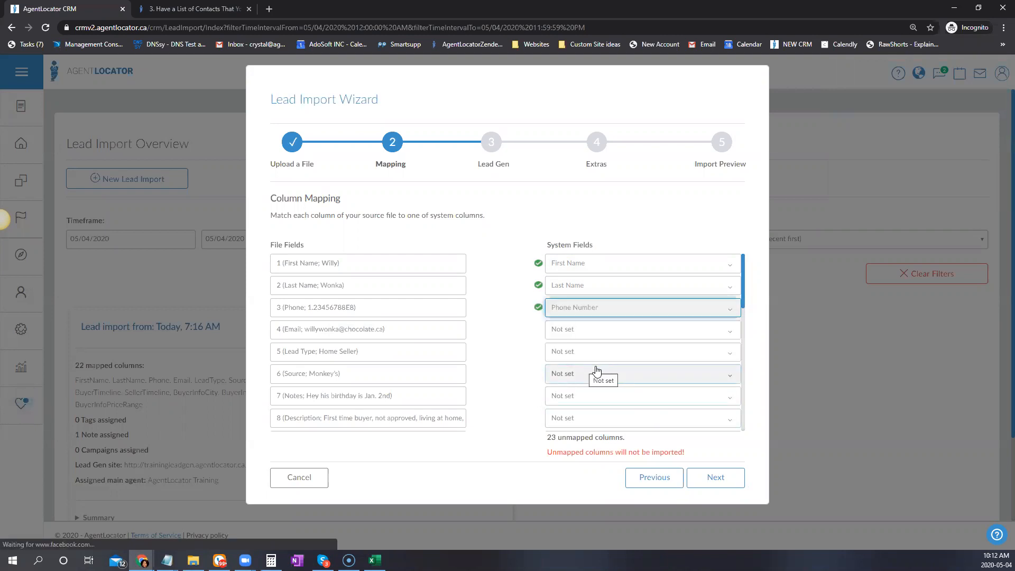
Map import columns 4–6 to Email Address, Lead Type and Source
left_click(585, 337)
type("em")
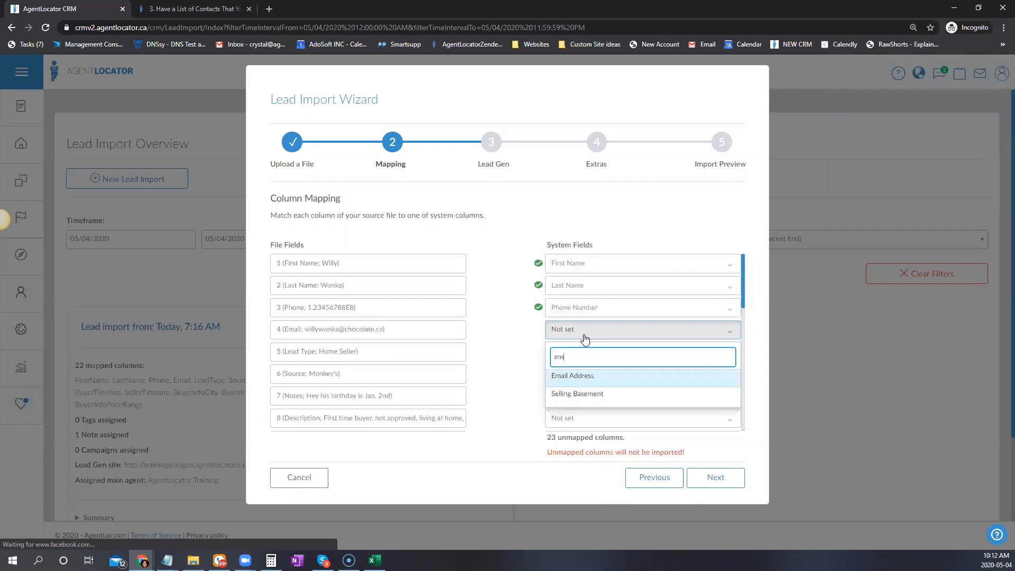
left_click(582, 378)
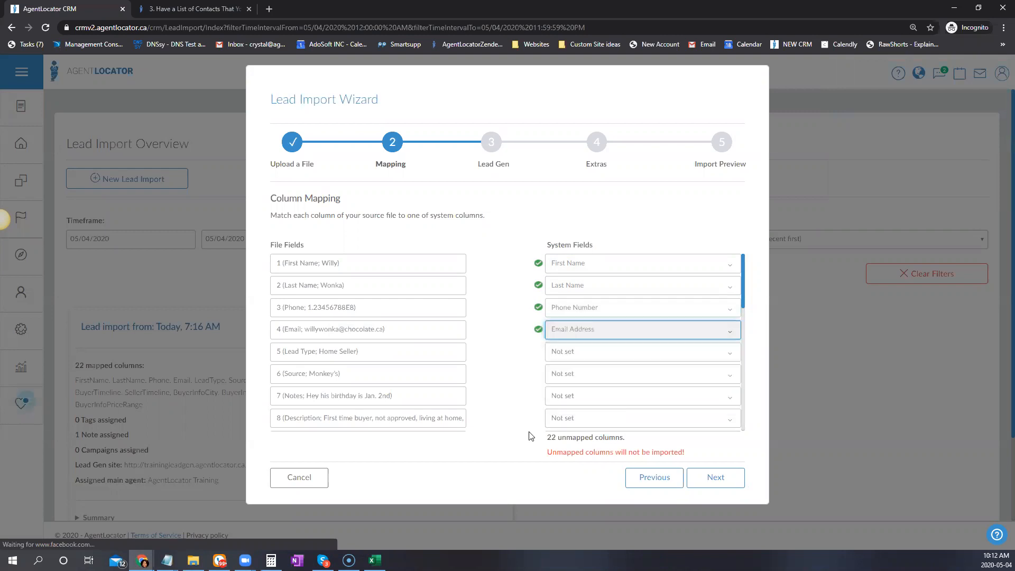
left_click(593, 352)
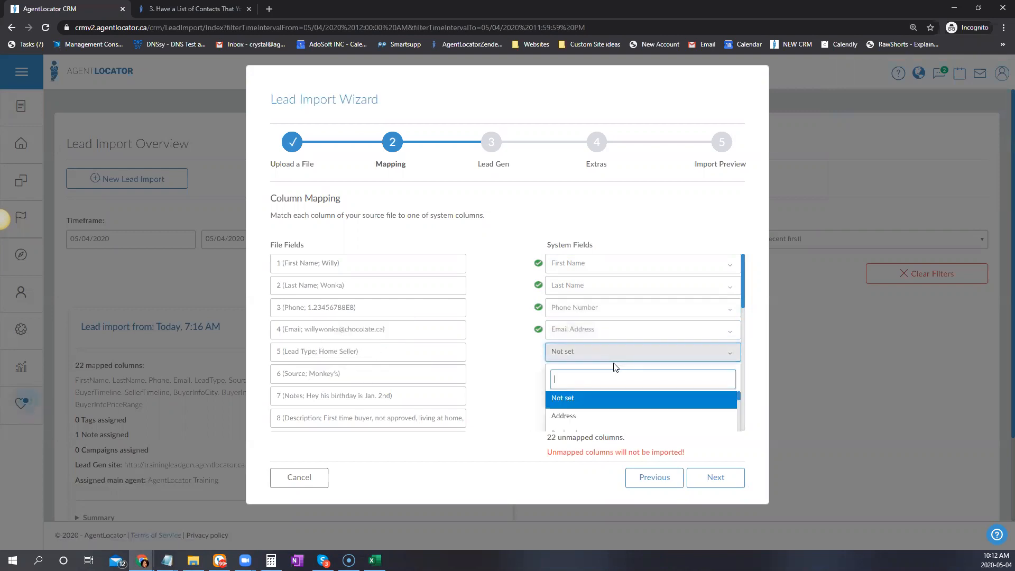
type("lea")
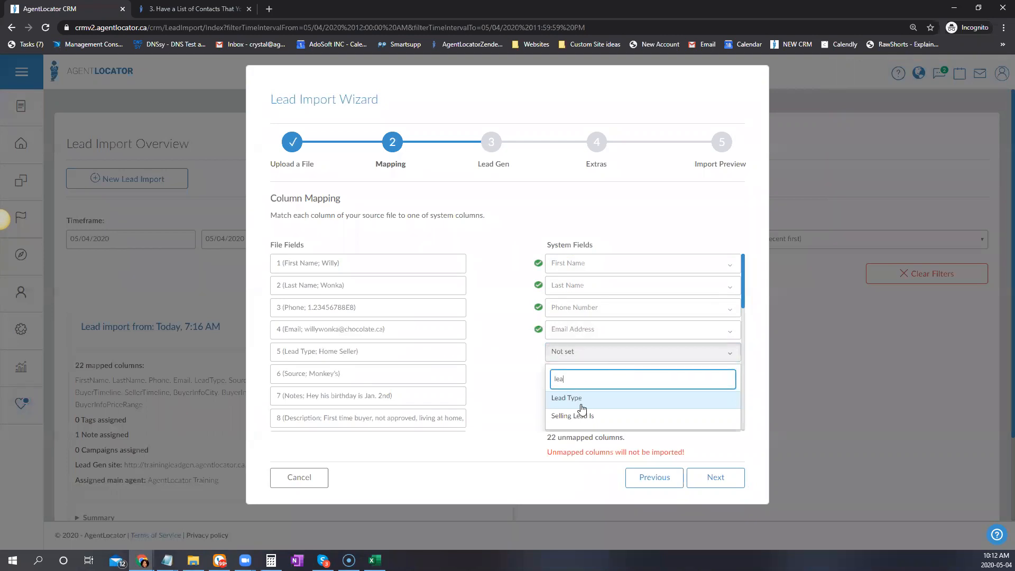
key("Return")
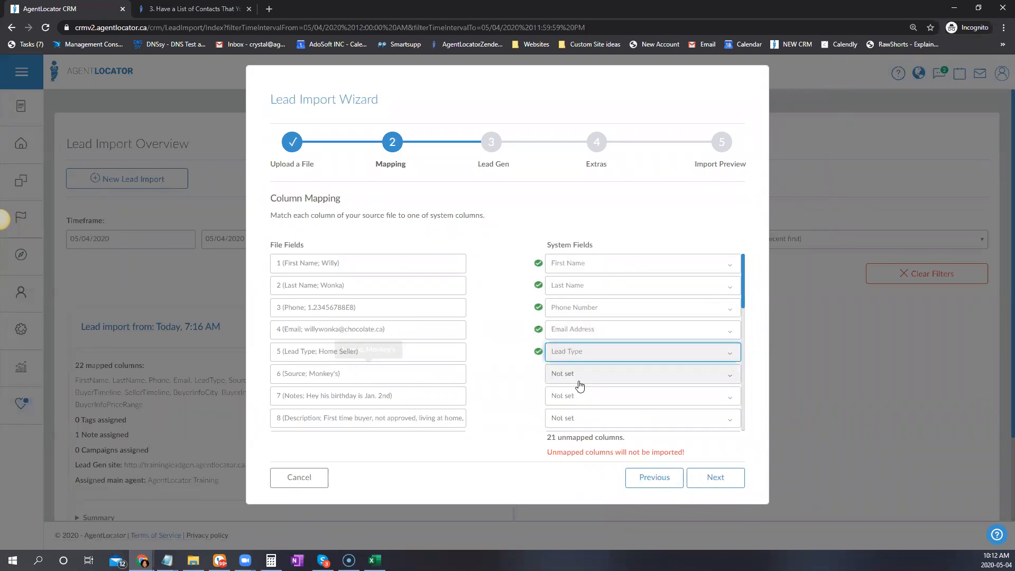
left_click(579, 378)
type("sour")
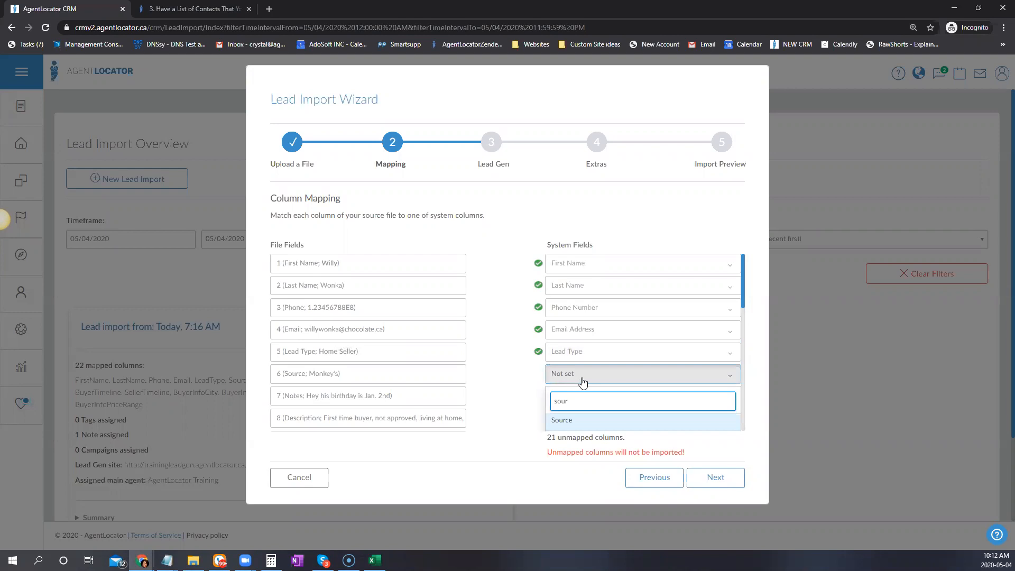
left_click(585, 421)
Map column 7 to Note with a comma as its separator
scroll(674, 306, "down", 2)
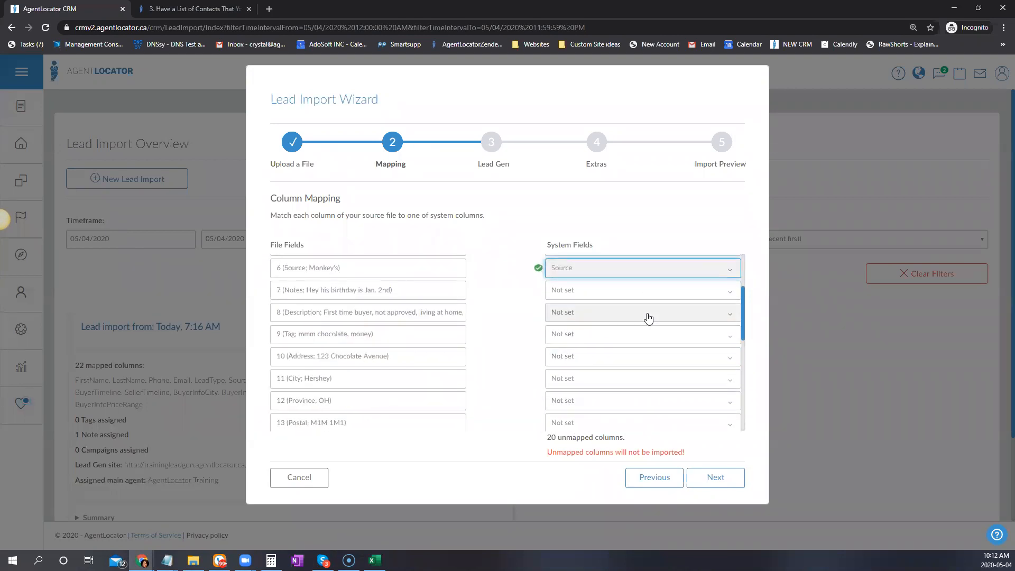
left_click(664, 296)
type("not")
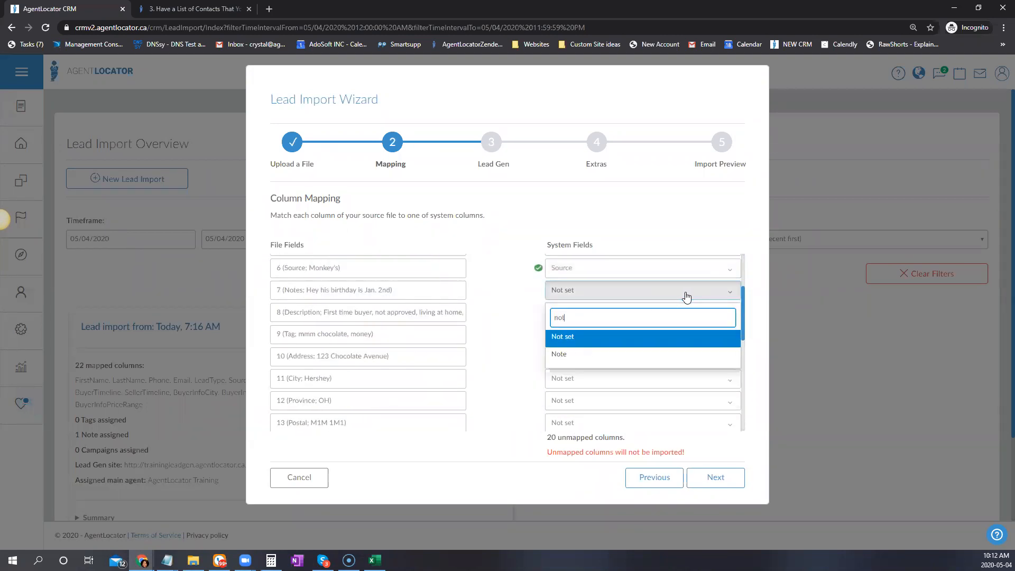
left_click(553, 354)
left_click(592, 336)
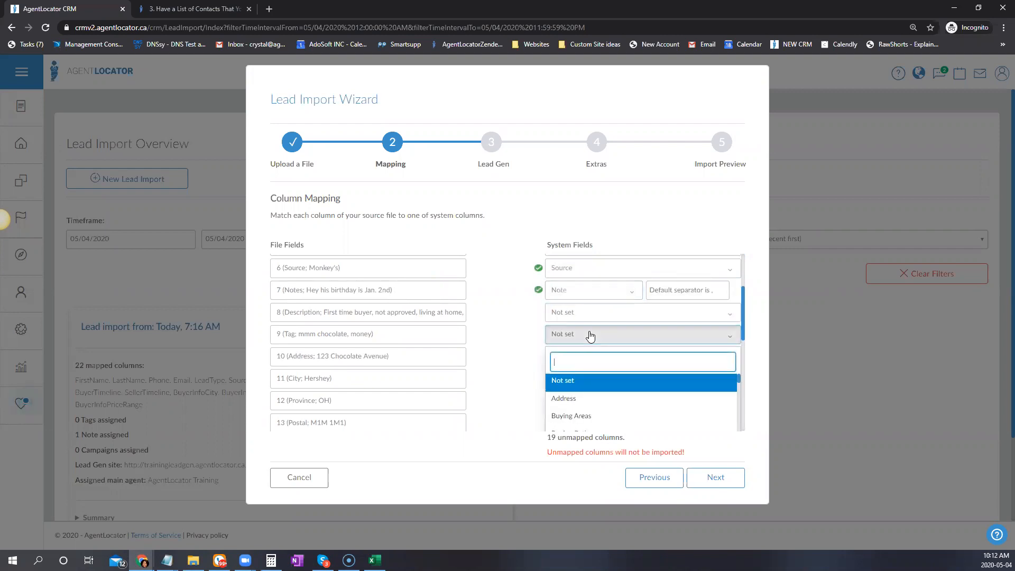
left_click(570, 315)
left_click(570, 315)
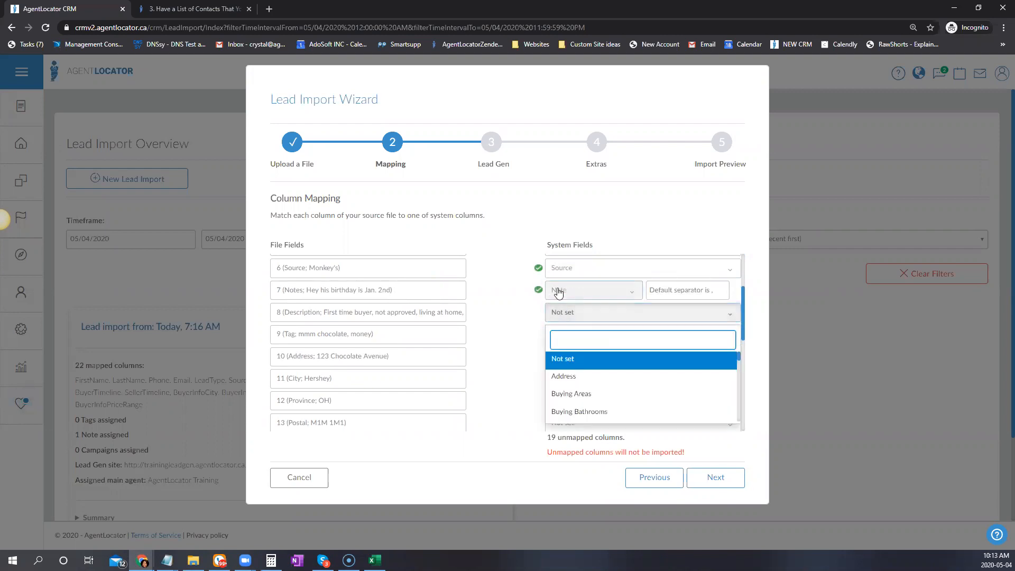
left_click(712, 295)
type(",")
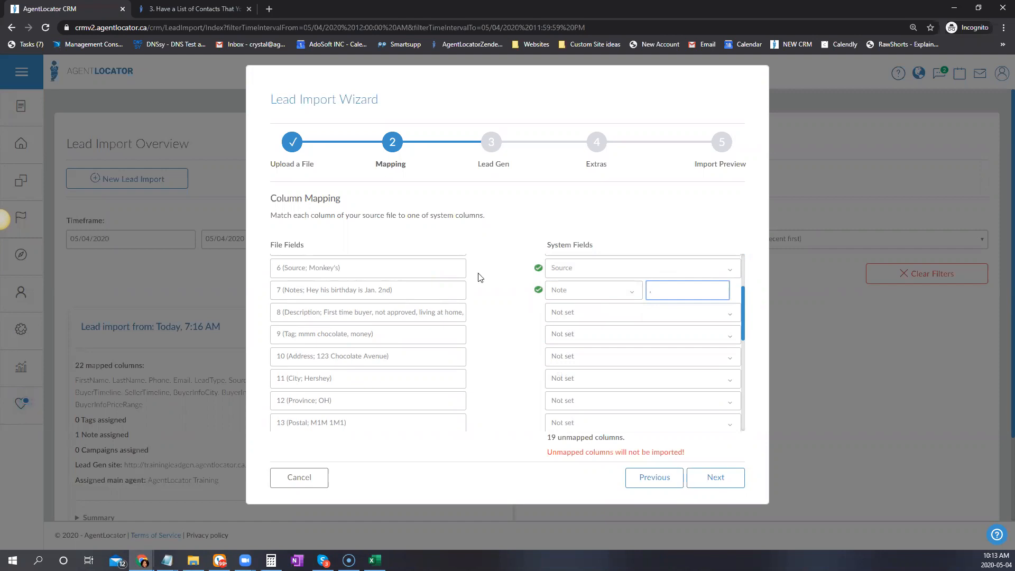
Map column 8 to Description and column 9 to Tag, using a comma separator for Tag
left_click(597, 316)
type("des")
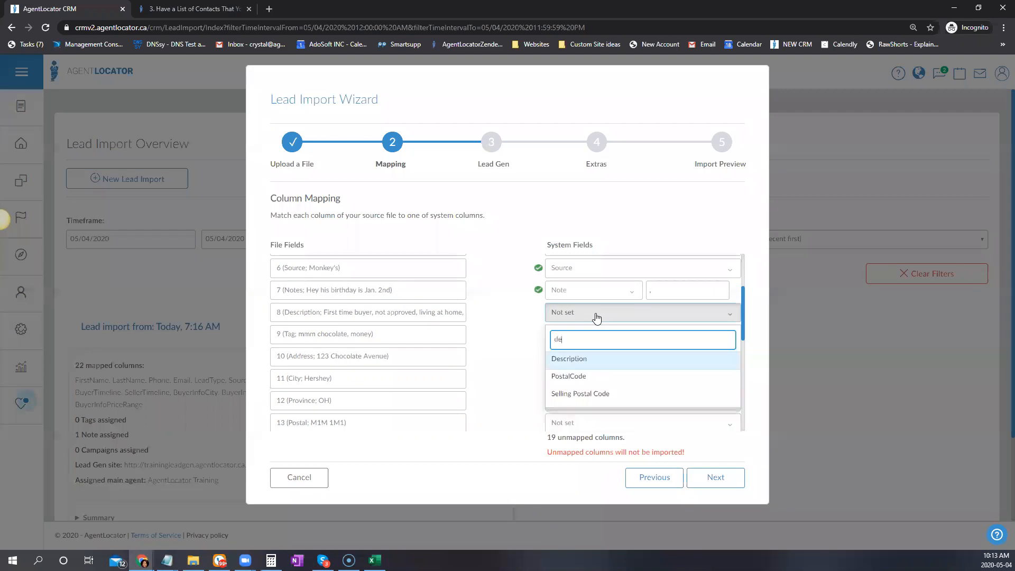
left_click(581, 361)
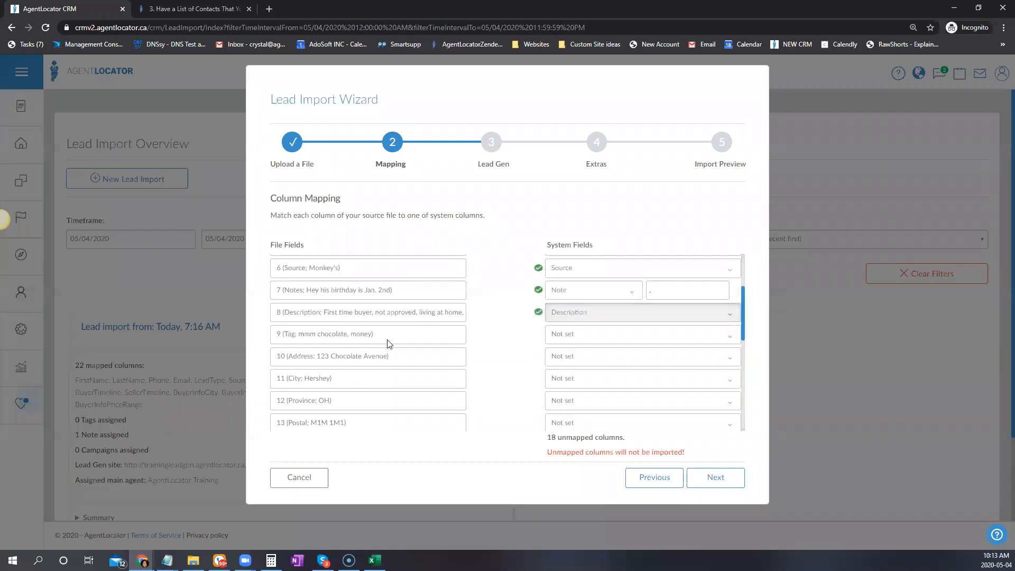
left_click(618, 336)
type("tag")
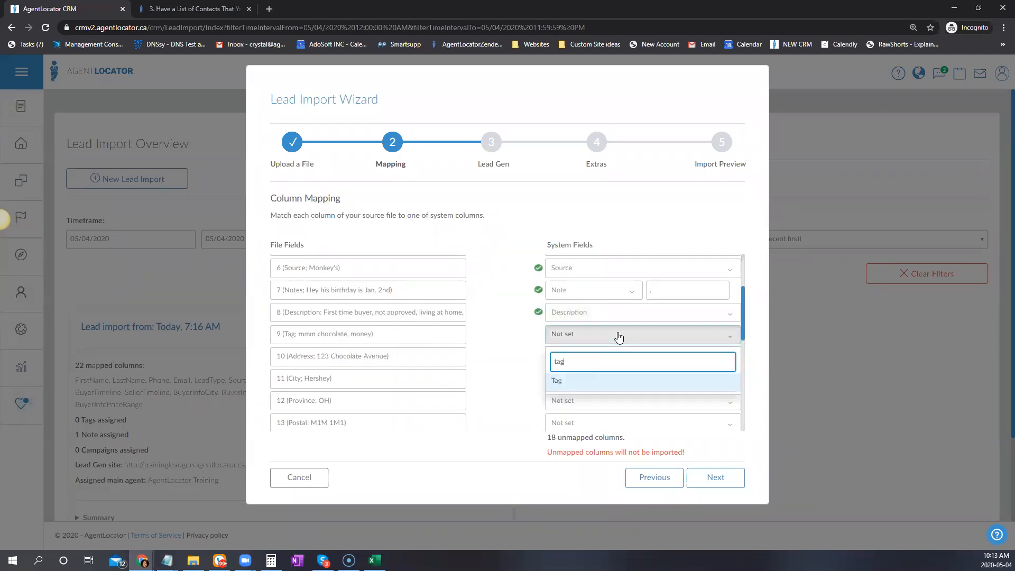
left_click(624, 381)
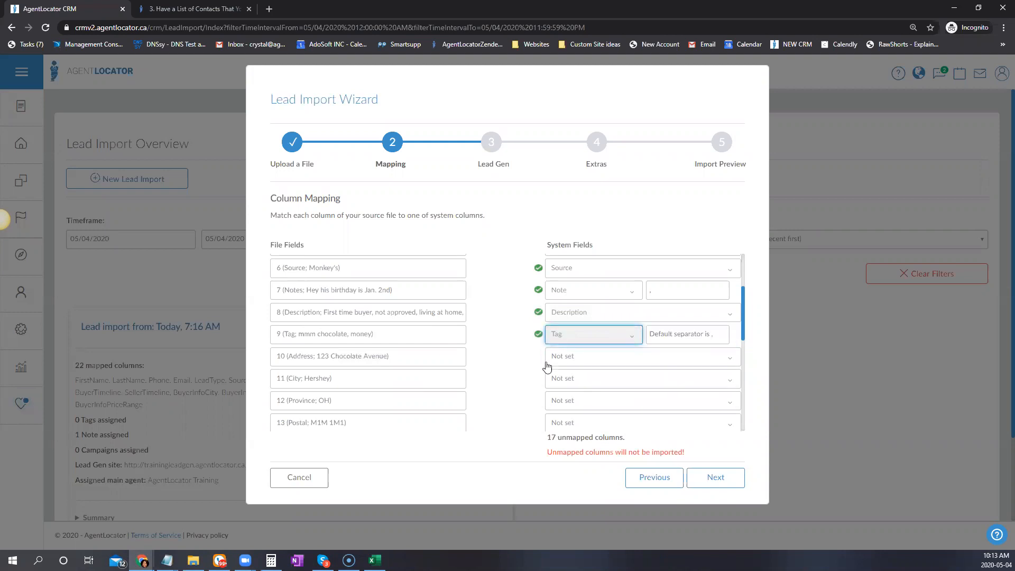
left_click(346, 334)
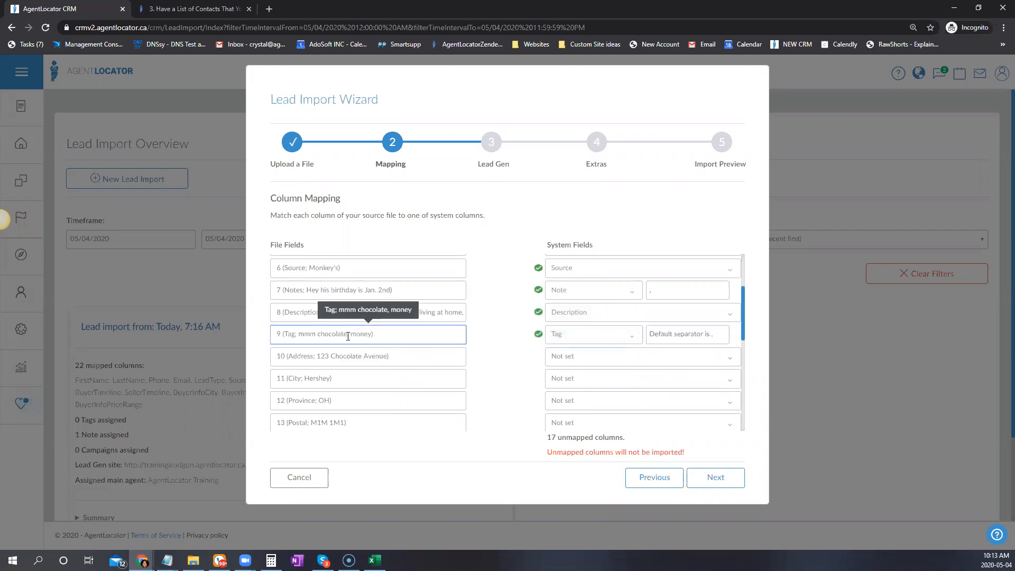
left_click(658, 328)
type(",")
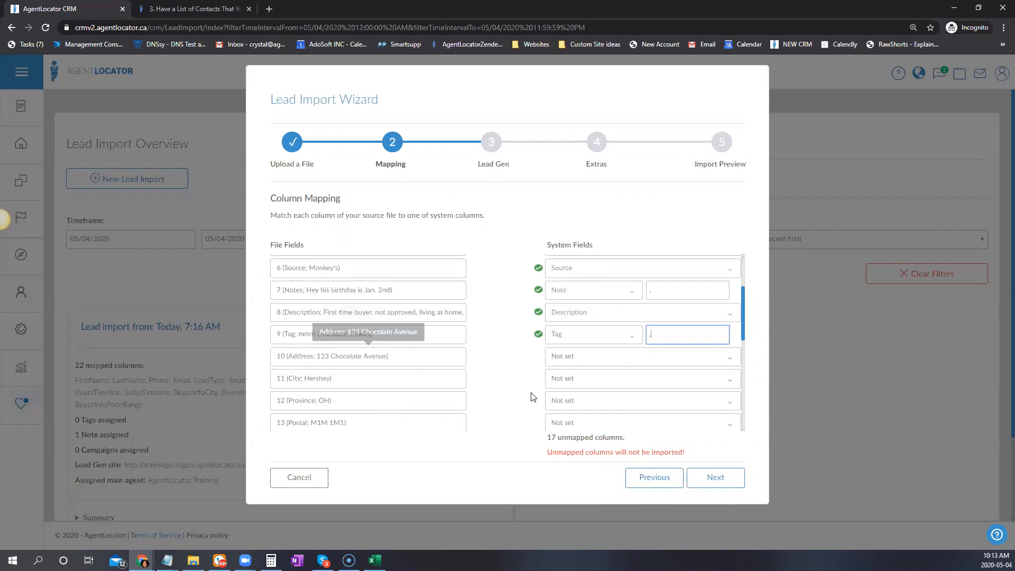
Map columns 10 and 11 to Address and City
left_click(643, 358)
type("ad")
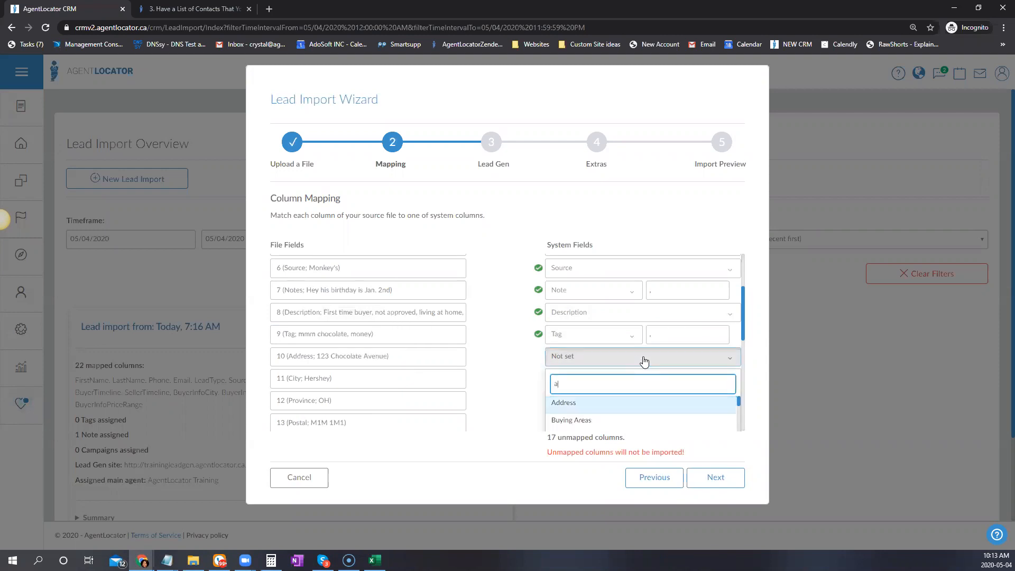
left_click(562, 405)
left_click(572, 385)
type("c")
scroll(582, 381, "down", 2)
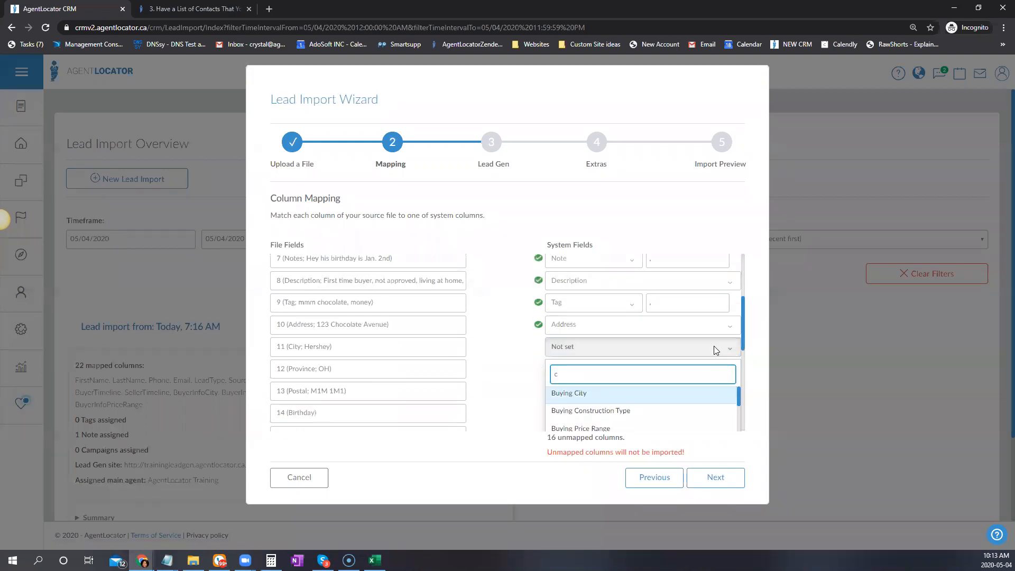
left_click(566, 373)
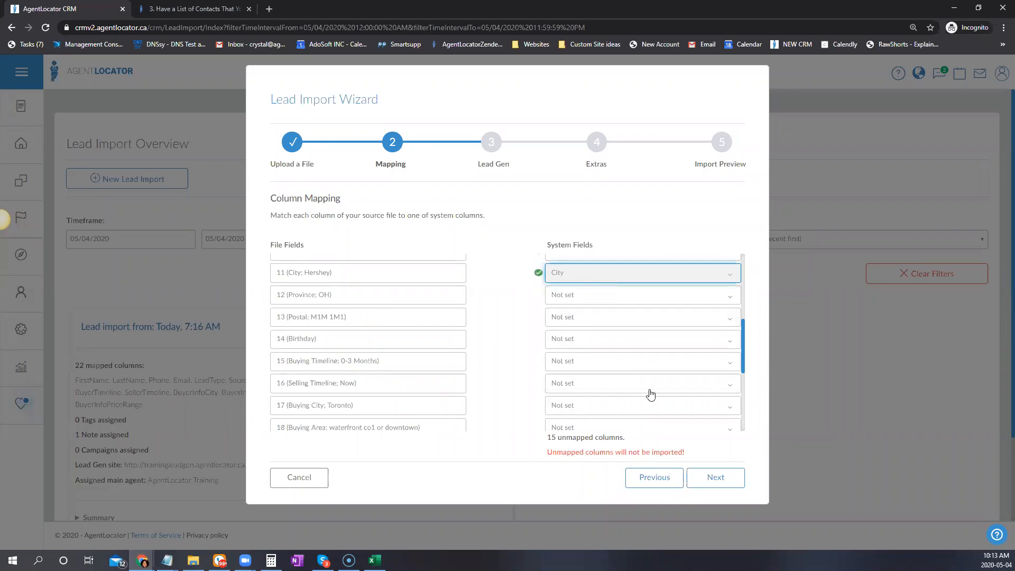
Map the province and postal columns to Province and PostalCode, leaving Birthday unmapped
left_click(571, 296)
type("pr")
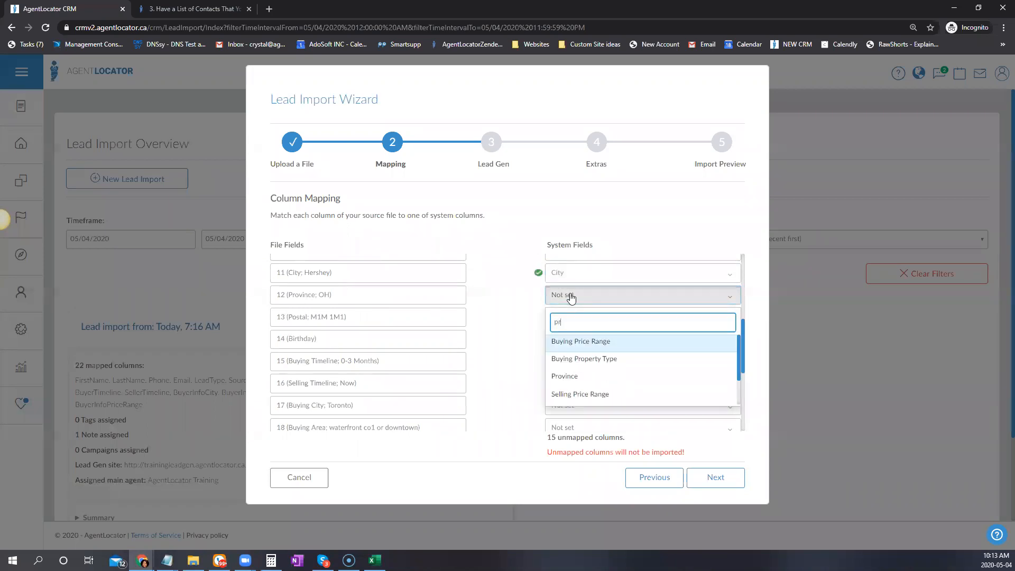
left_click(560, 379)
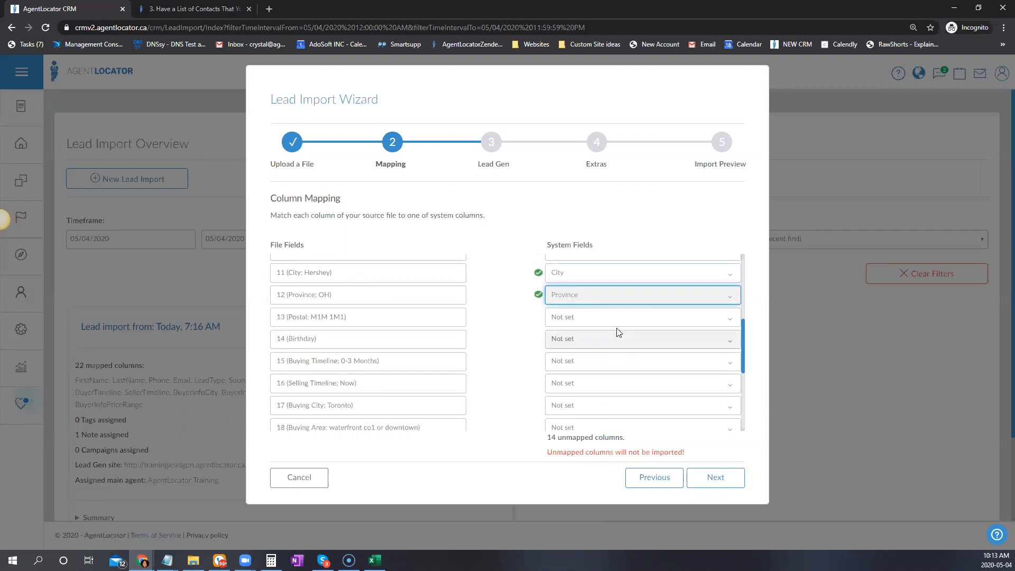
left_click(594, 315)
type("pos")
left_click(580, 365)
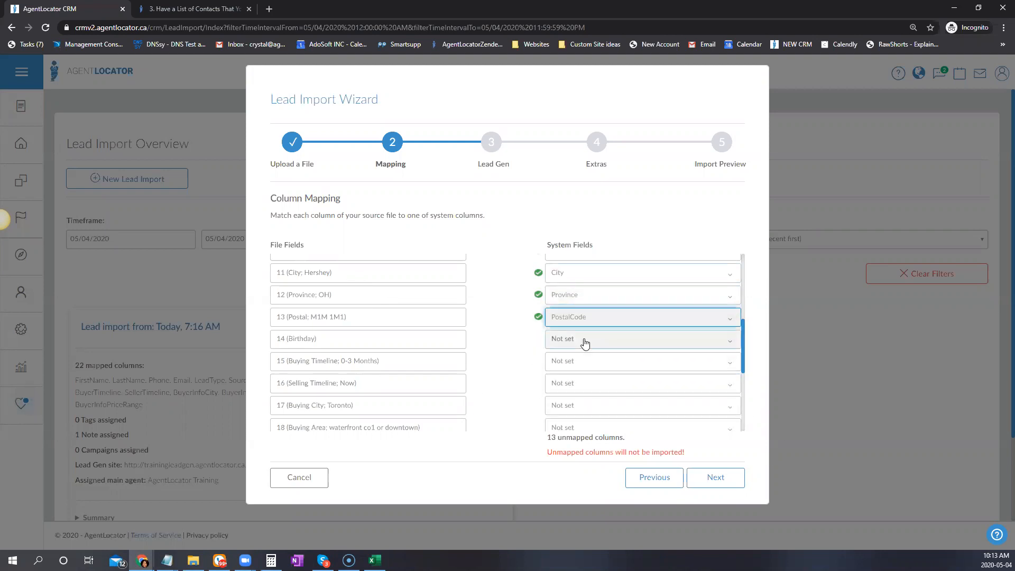
left_click(632, 342)
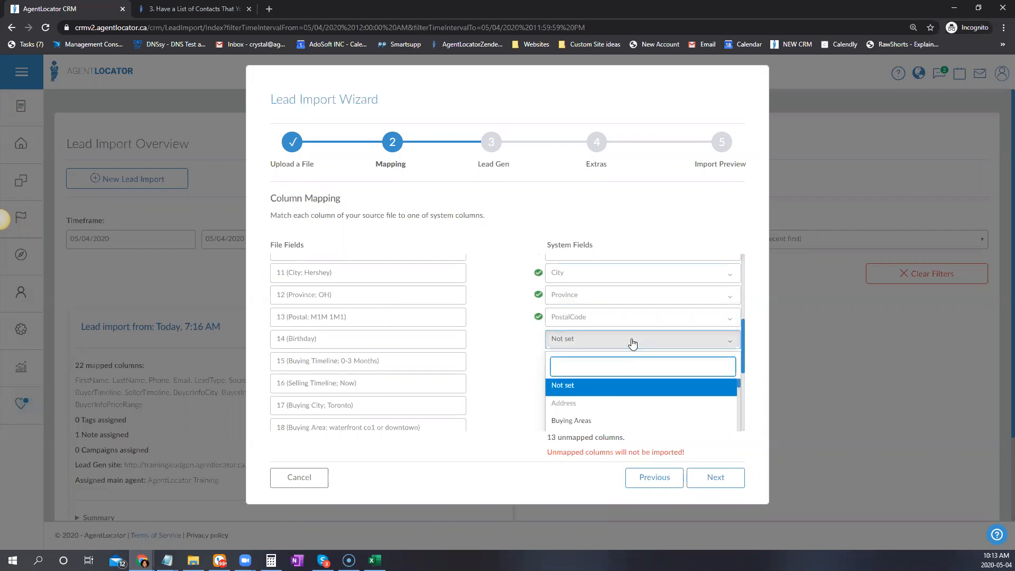
left_click(654, 341)
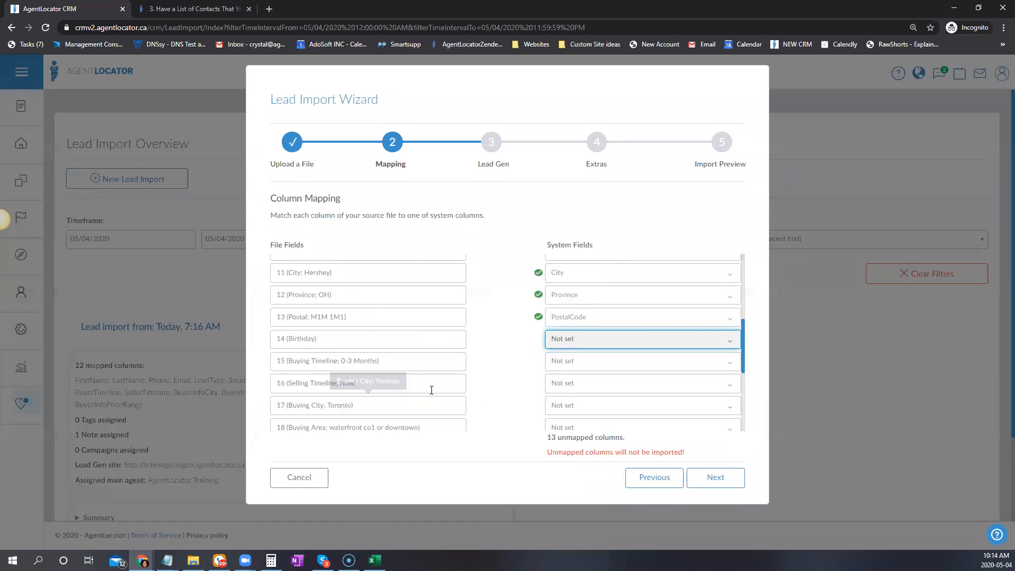
Map columns 15 and 16 to Buying Timeline and Selling Timeline
left_click(584, 363)
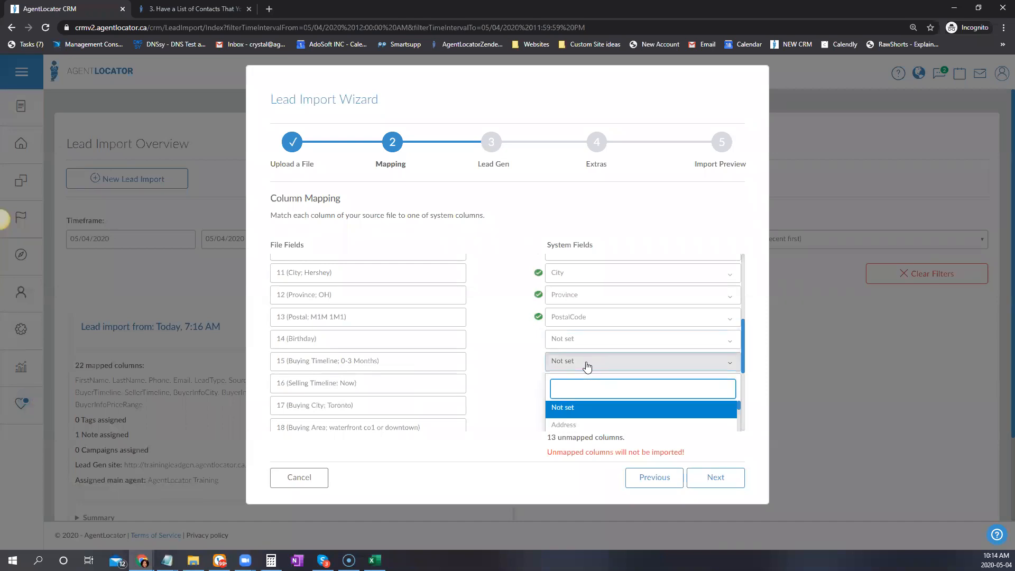
type("buy")
scroll(669, 266, "down", 2)
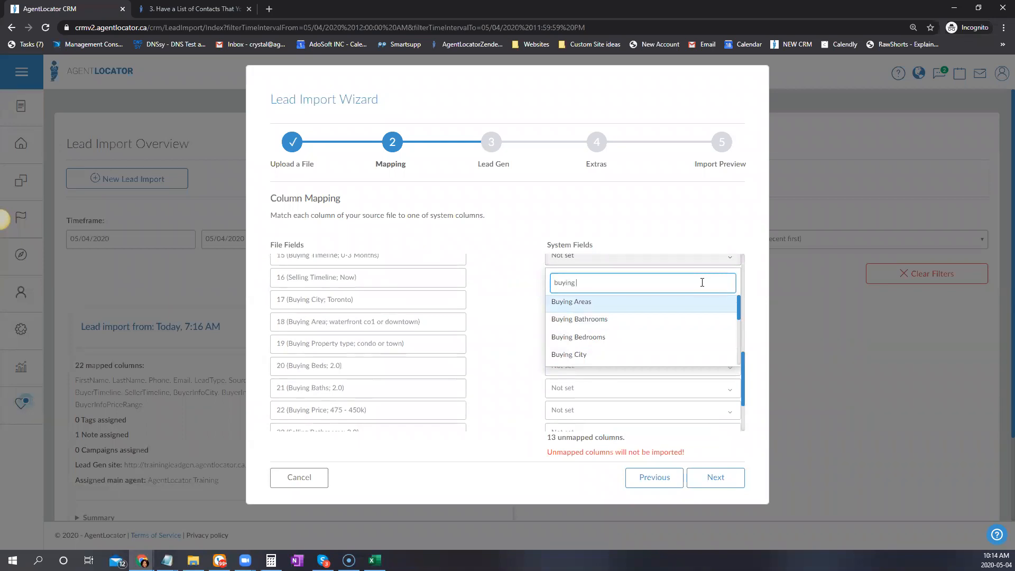
scroll(614, 341, "down", 3)
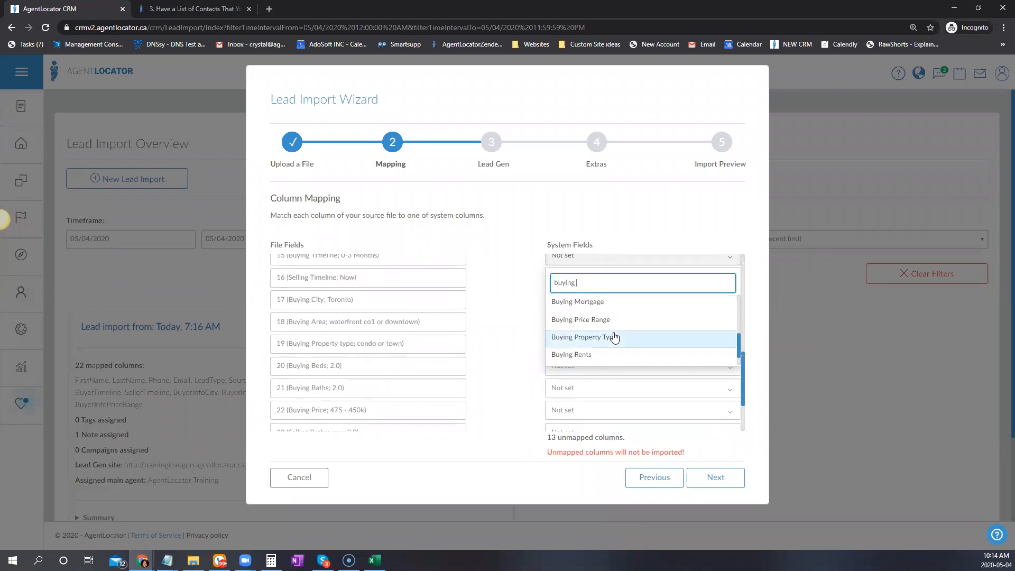
scroll(613, 334, "down", 1)
left_click(570, 356)
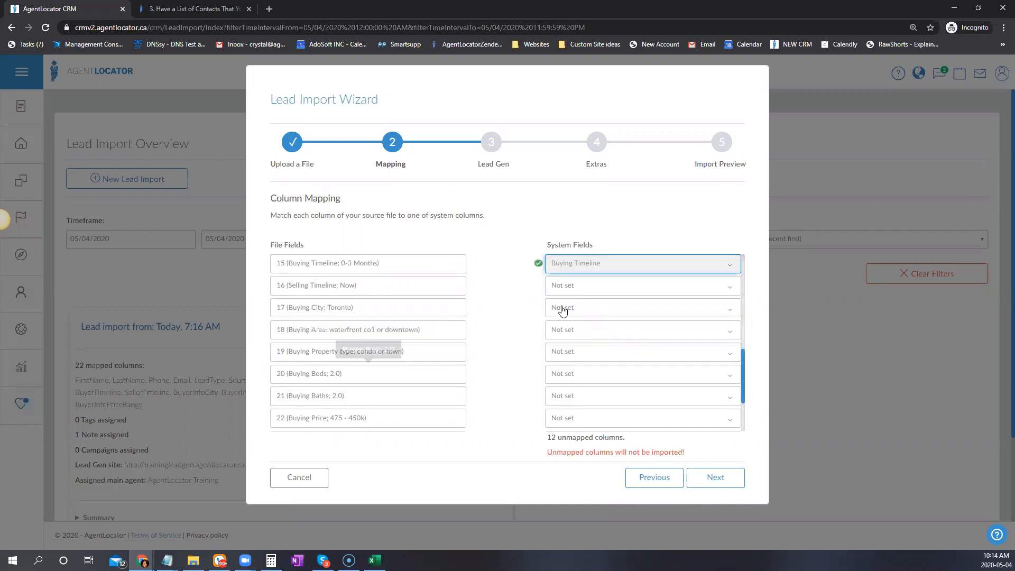
left_click(578, 288)
type("se")
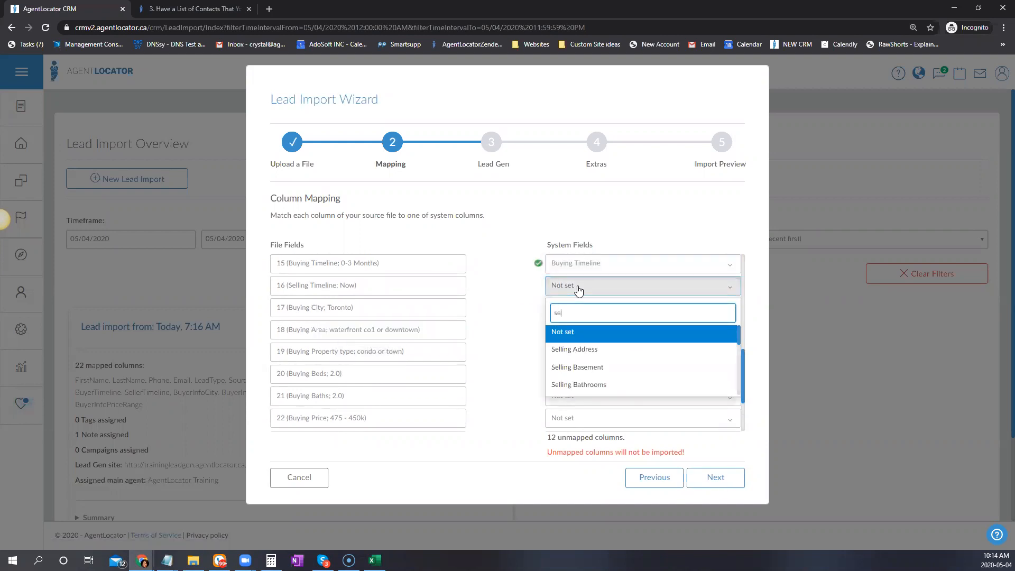
scroll(622, 379, "down", 1)
scroll(622, 379, "down", 3)
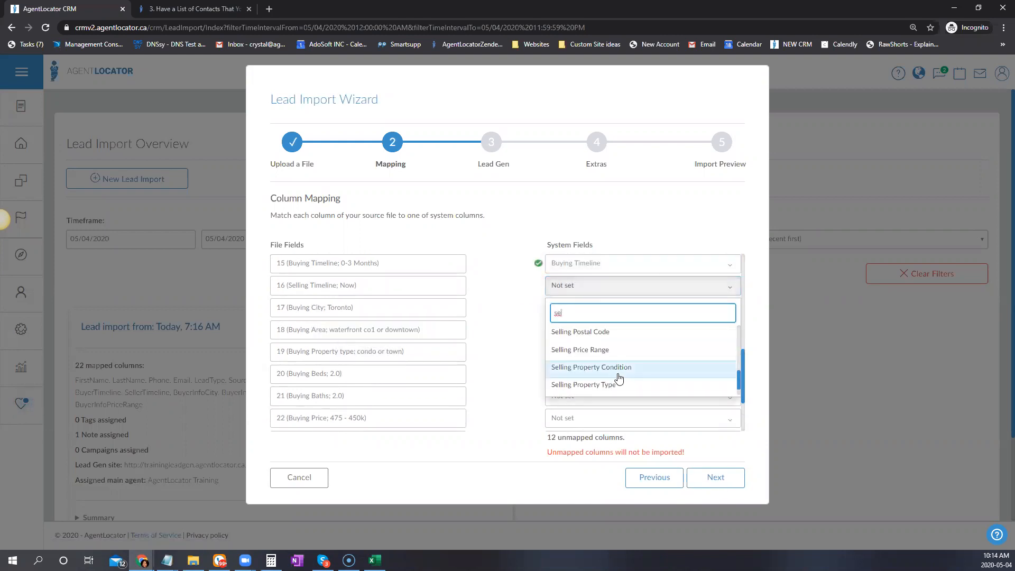
left_click(597, 390)
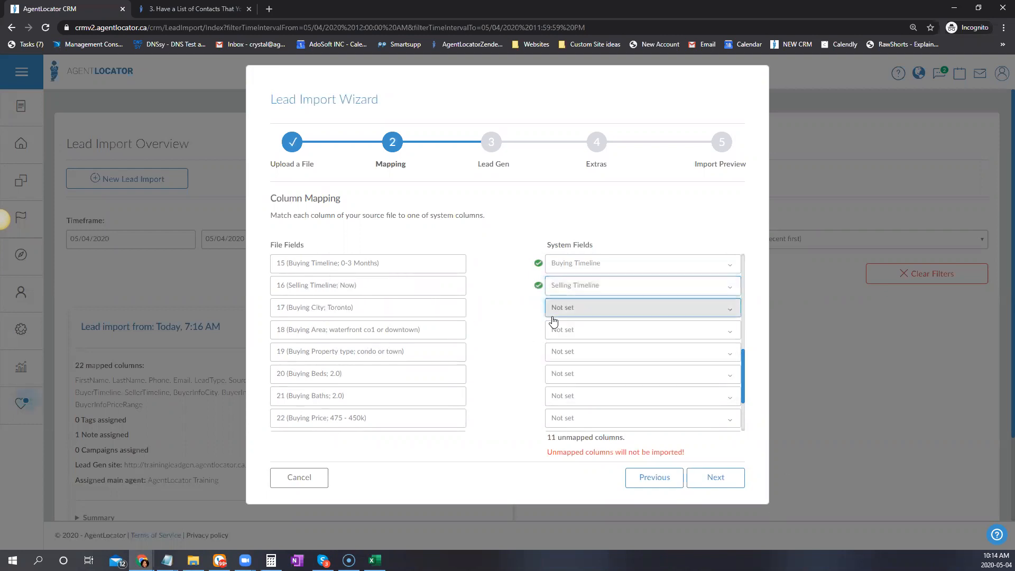
Map columns 17 and 18 to Buying City and Buying Areas
left_click(592, 315)
scroll(574, 359, "down", 1)
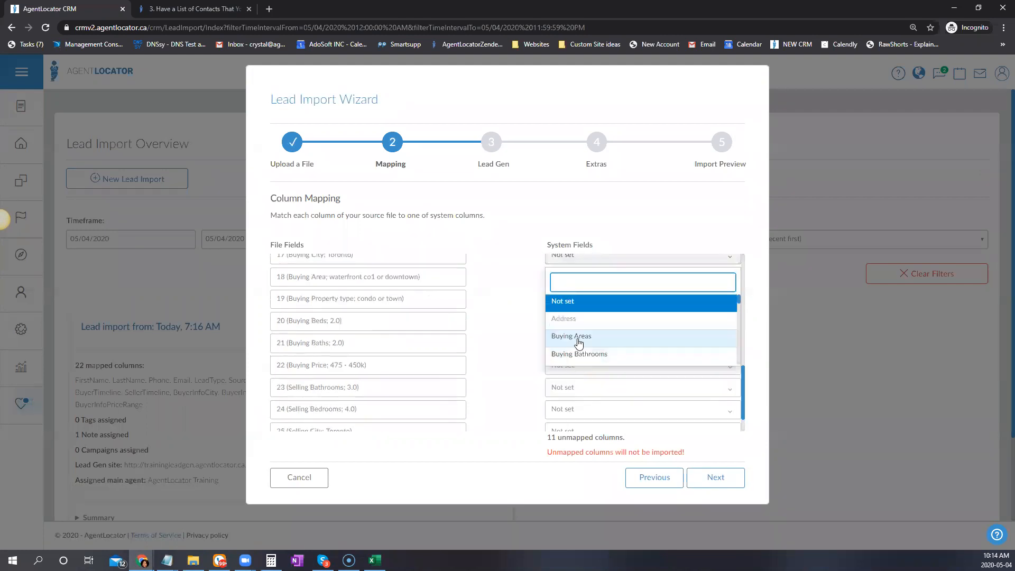
scroll(667, 335, "down", 1)
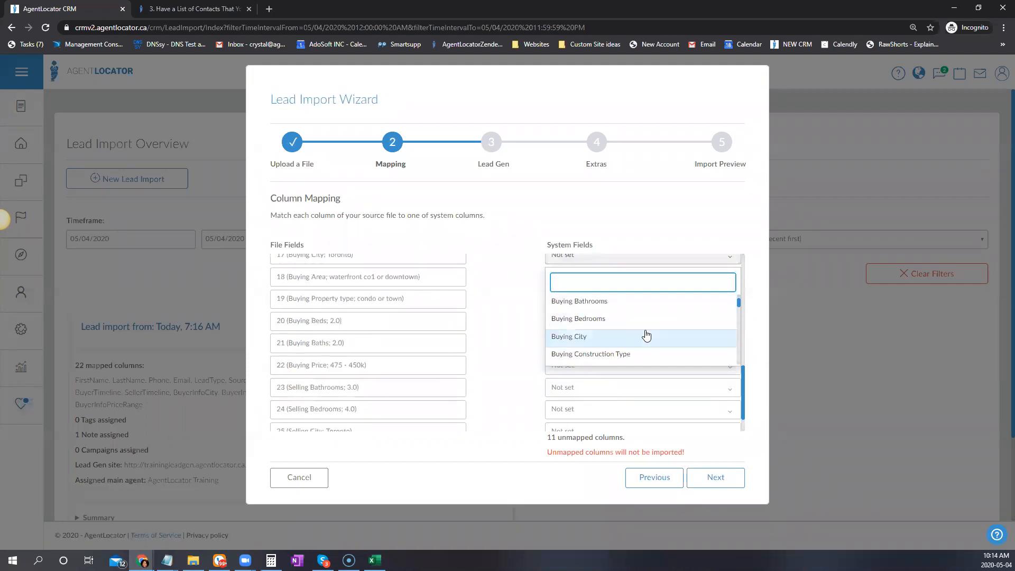
left_click(603, 336)
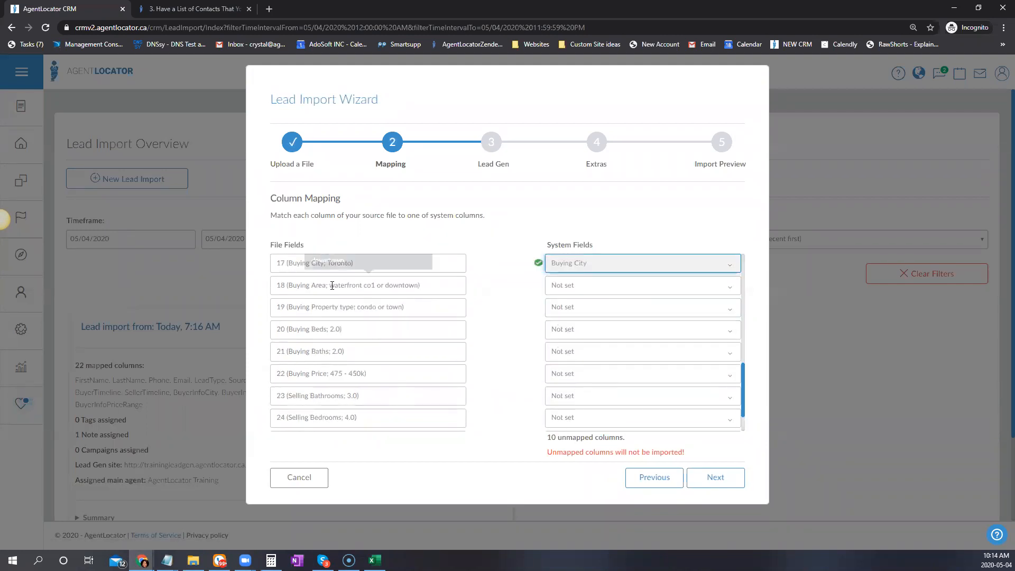
left_click(592, 291)
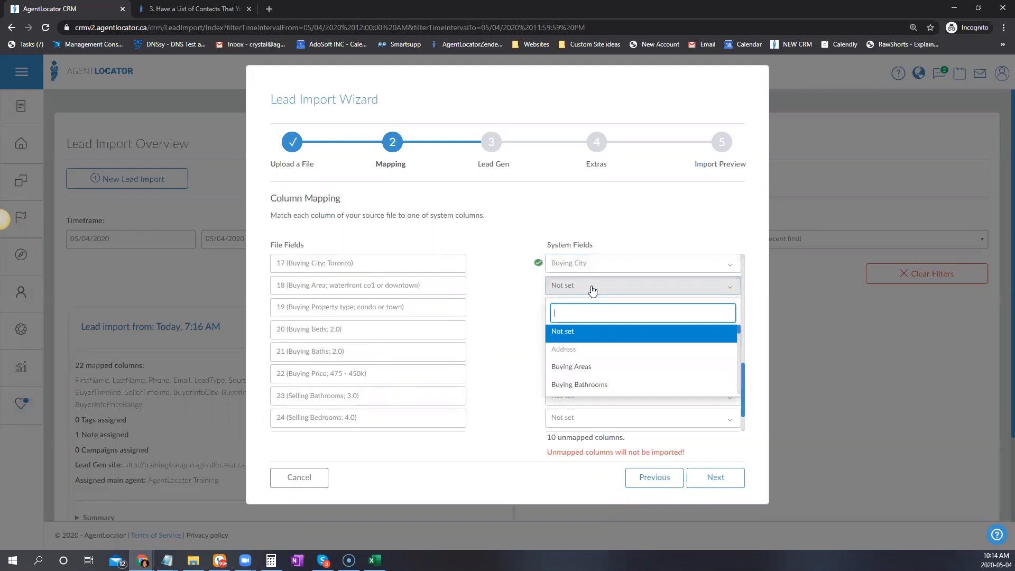
left_click(661, 365)
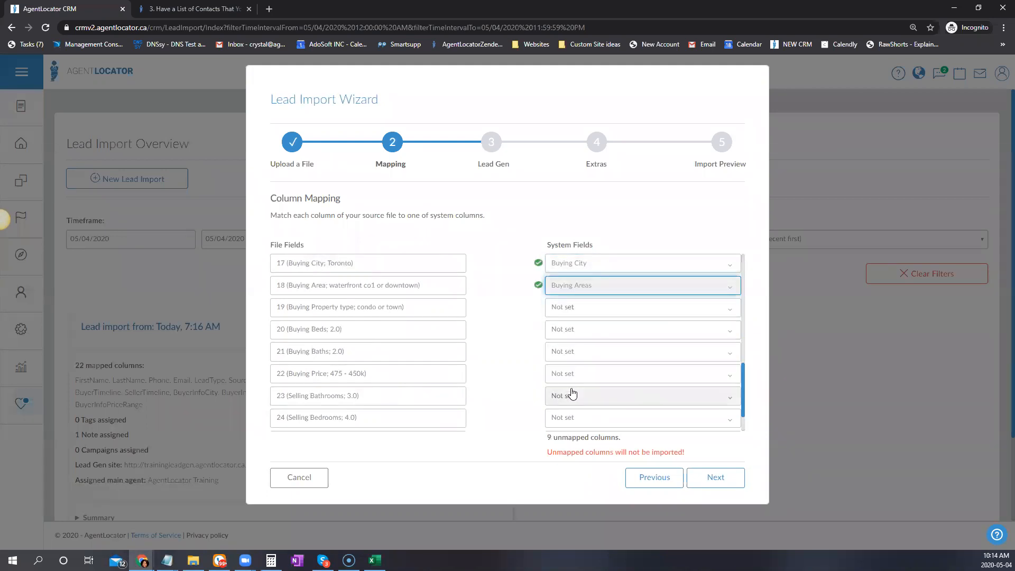
left_click(573, 326)
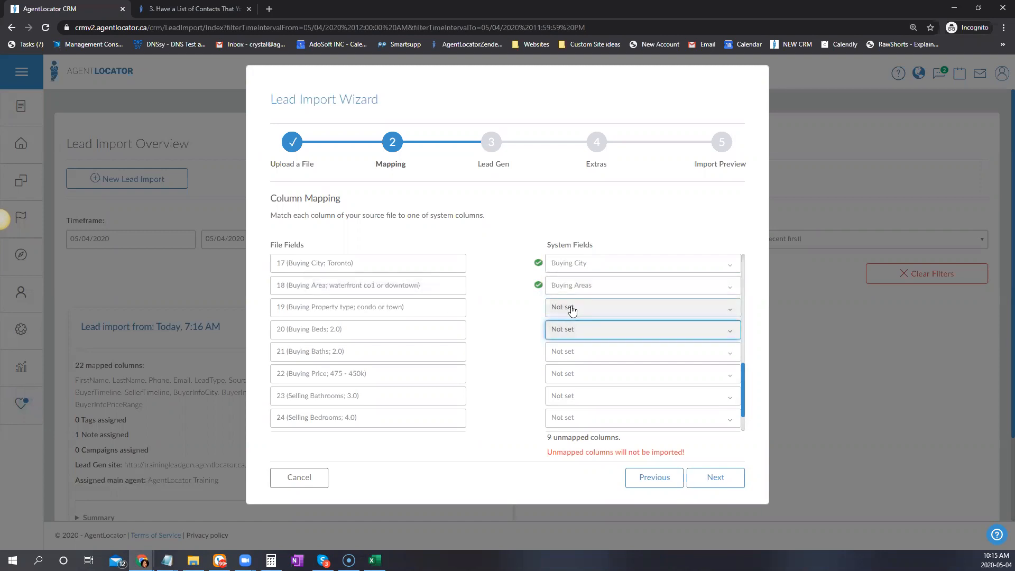
Map columns 19 and 20 to Buying Property Type and Buying Bedrooms
left_click(573, 311)
scroll(623, 359, "down", 2)
scroll(623, 360, "down", 1)
scroll(593, 346, "down", 7)
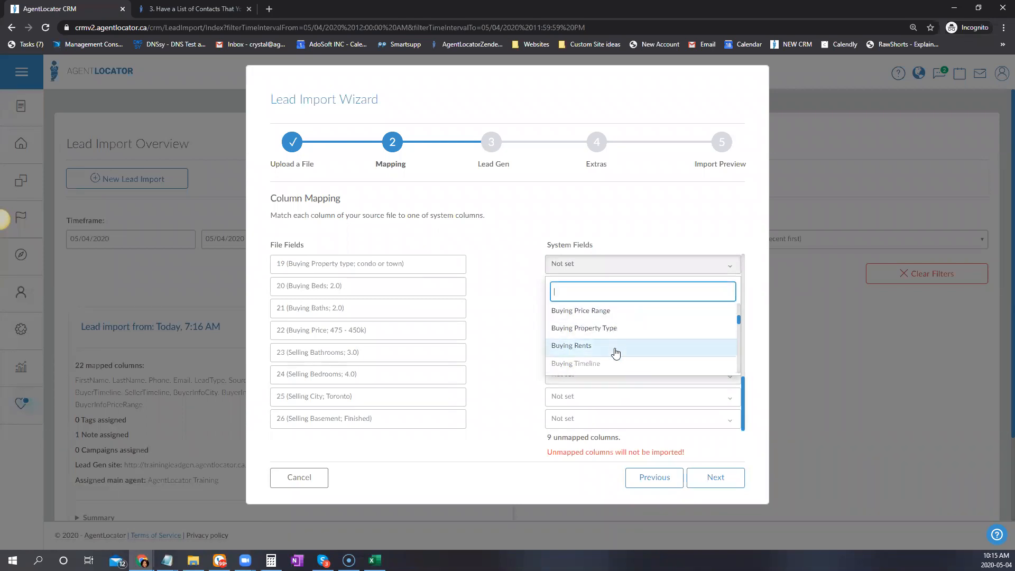
left_click(608, 329)
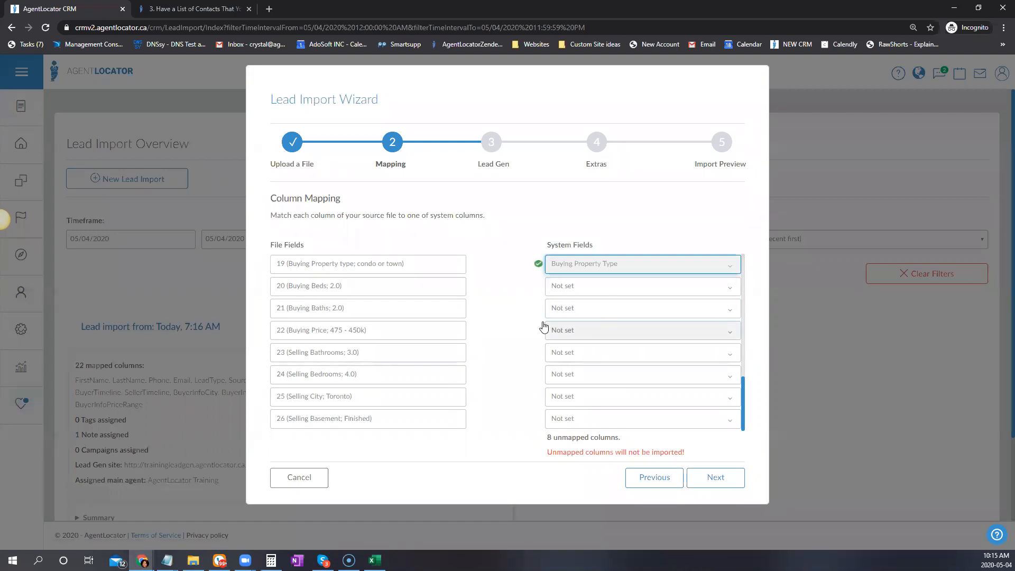
left_click(625, 285)
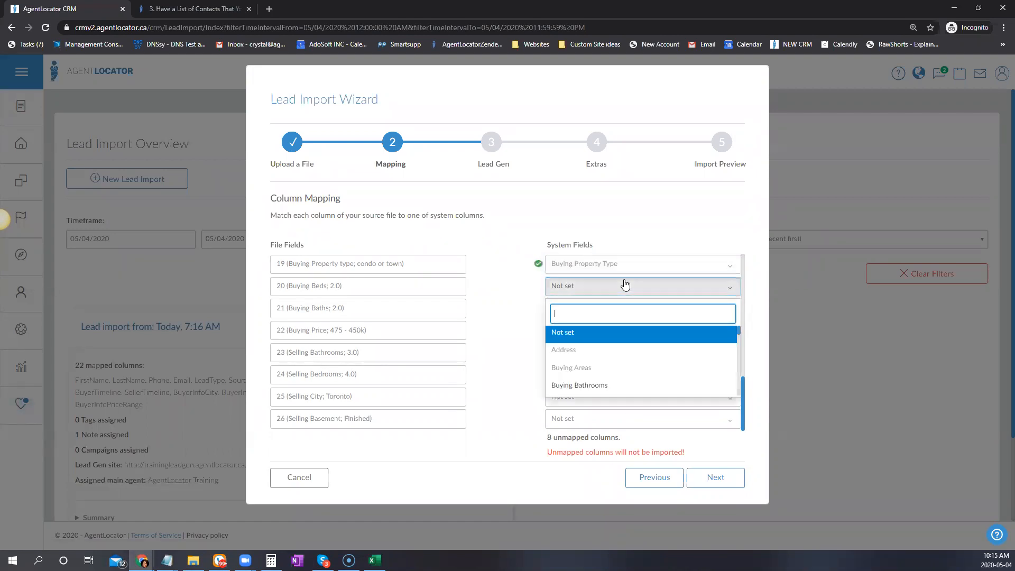
scroll(633, 376, "down", 1)
left_click_drag(595, 361, 560, 352)
left_click(662, 353)
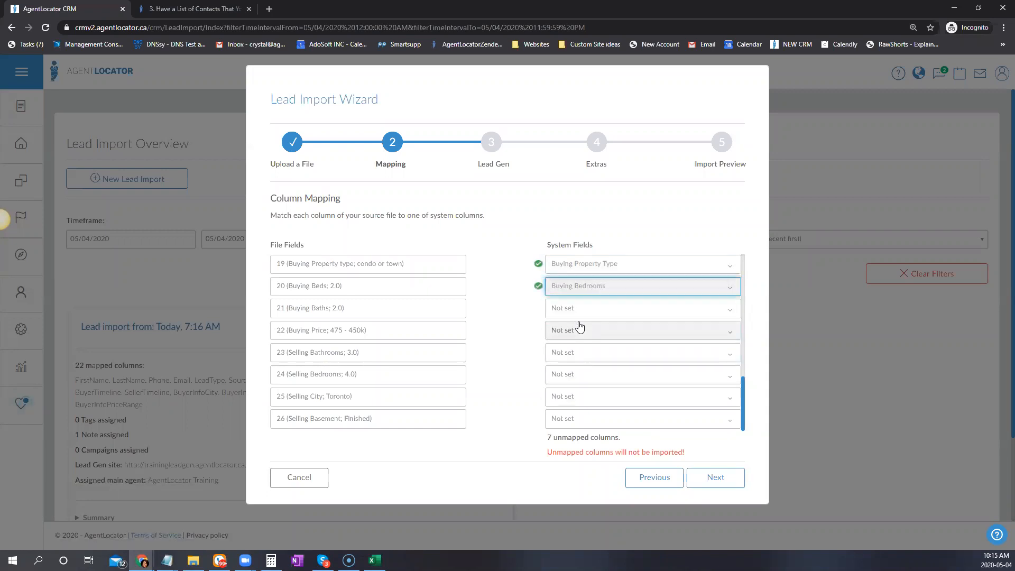
Map columns 21 and 22 to Buying Bathrooms and Buying Price Range
left_click(550, 310)
scroll(582, 383, "down", 1)
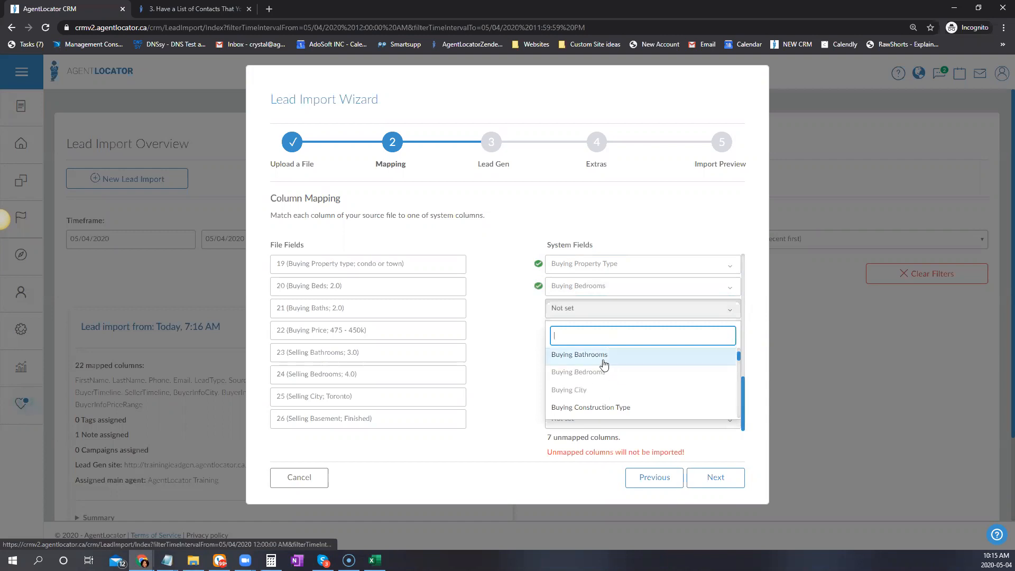
left_click(604, 365)
left_click(598, 331)
scroll(606, 418, "down", 4)
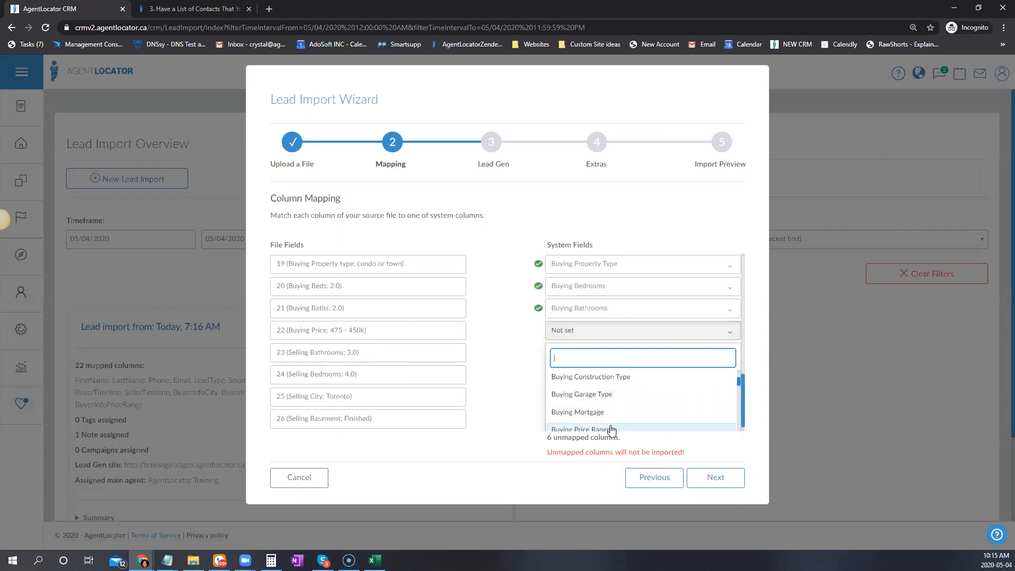
left_click(626, 429)
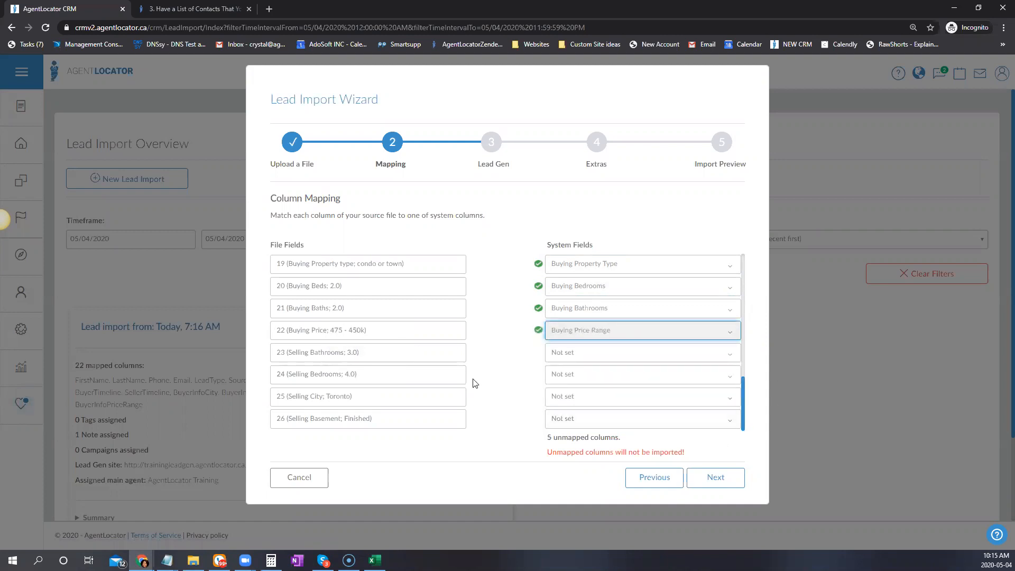
Map columns 23 and 24 to Selling Bathrooms and Selling Bedrooms
left_click(575, 353)
type("sellin")
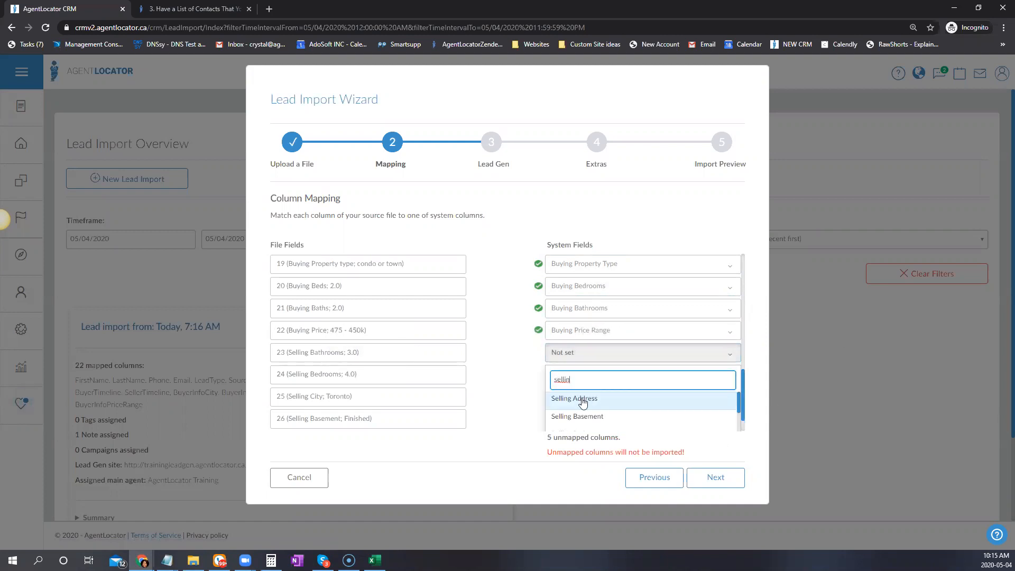
scroll(608, 415, "down", 2)
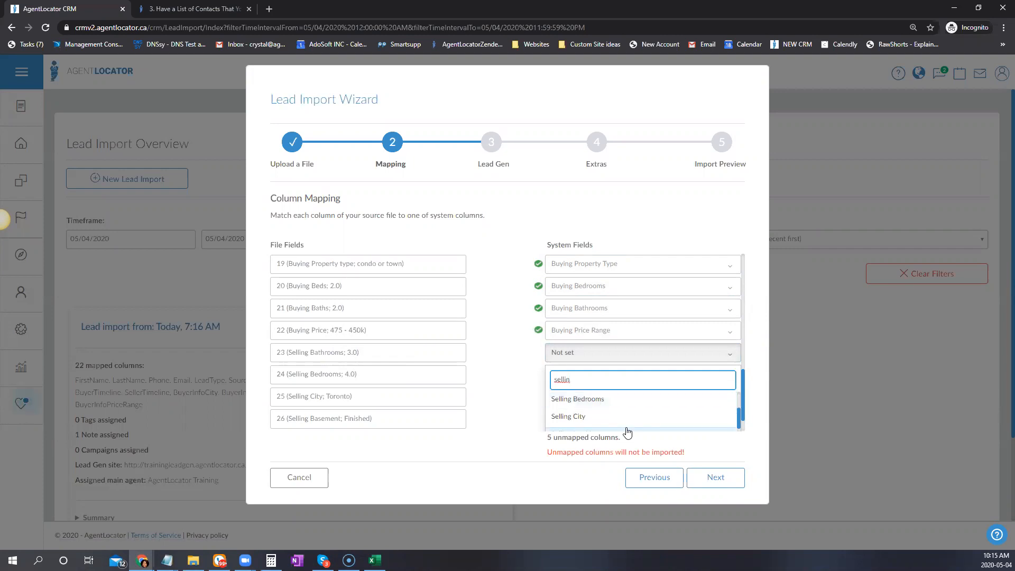
scroll(663, 425, "up", 2)
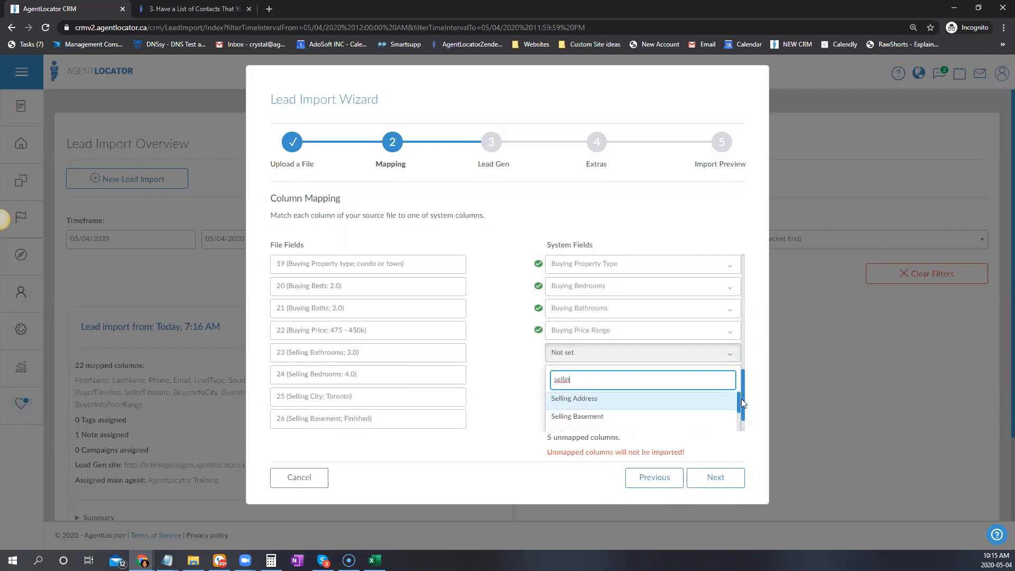
left_click(656, 404)
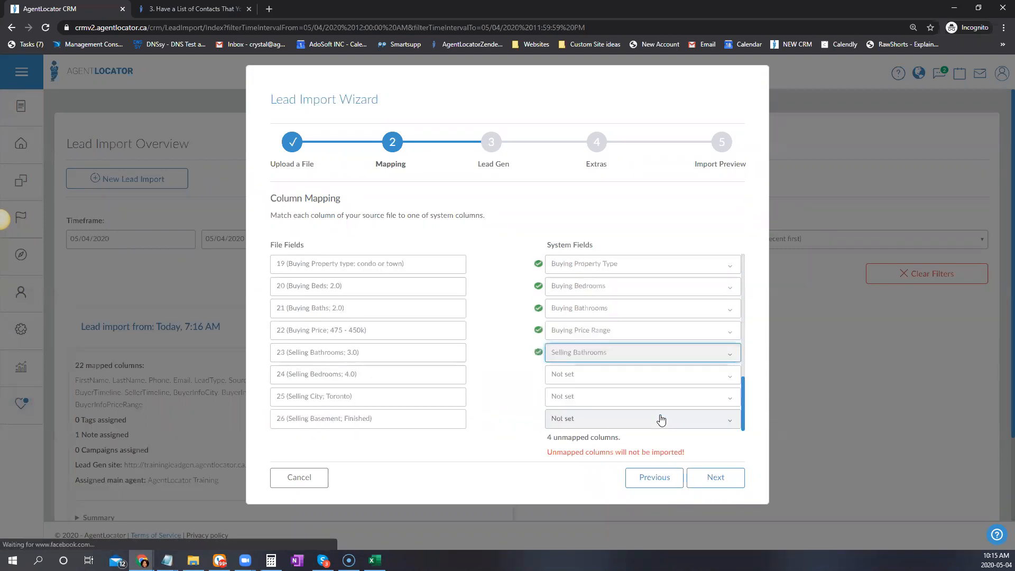
left_click(588, 374)
type("se")
scroll(628, 406, "down", 1)
key("Return")
Map columns 25 and 26 to Selling City and Selling Basement
left_click(582, 403)
type("sel")
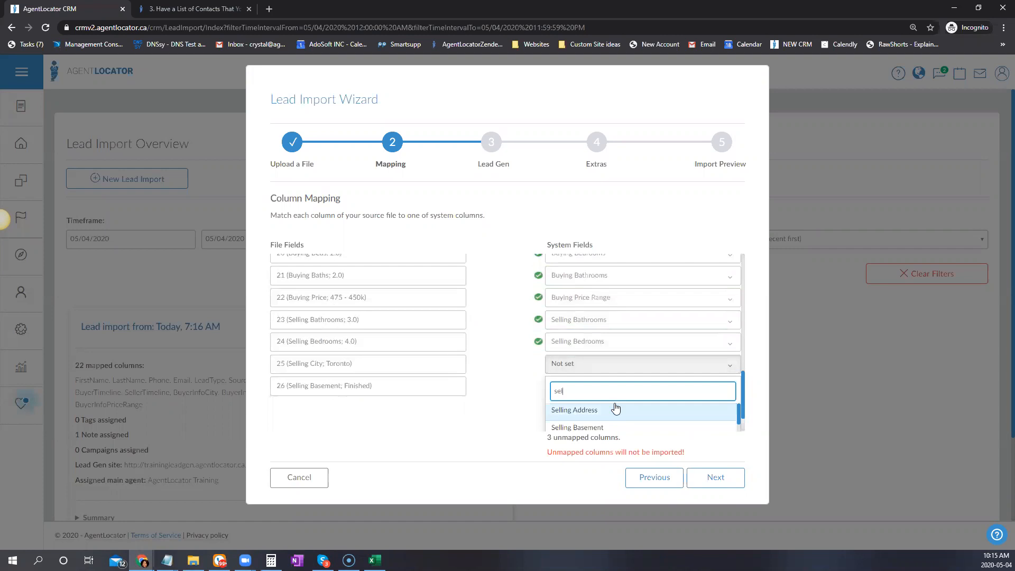
type("li")
scroll(724, 291, "down", 2)
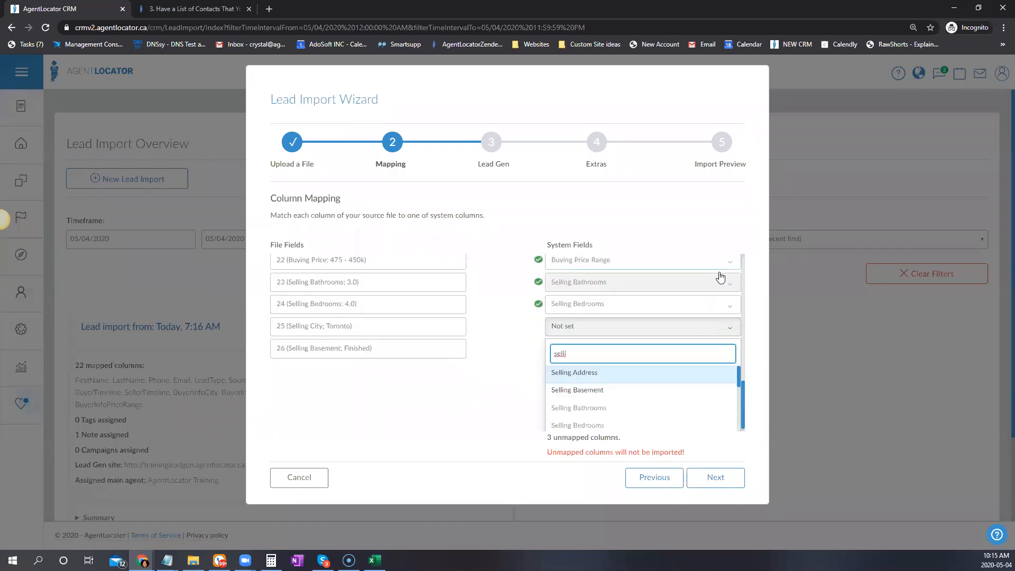
scroll(585, 403, "down", 1)
left_click(606, 389)
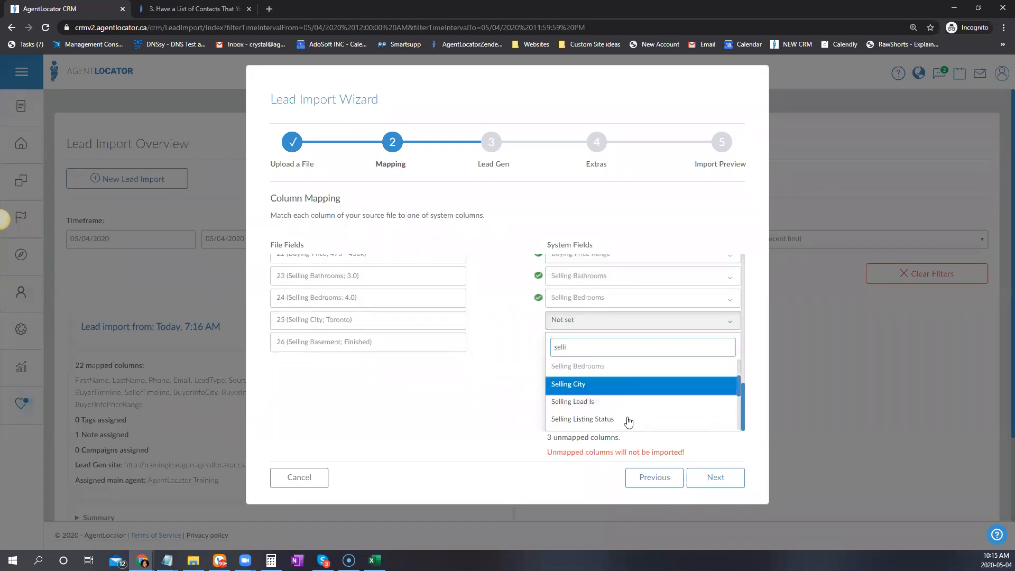
left_click(601, 419)
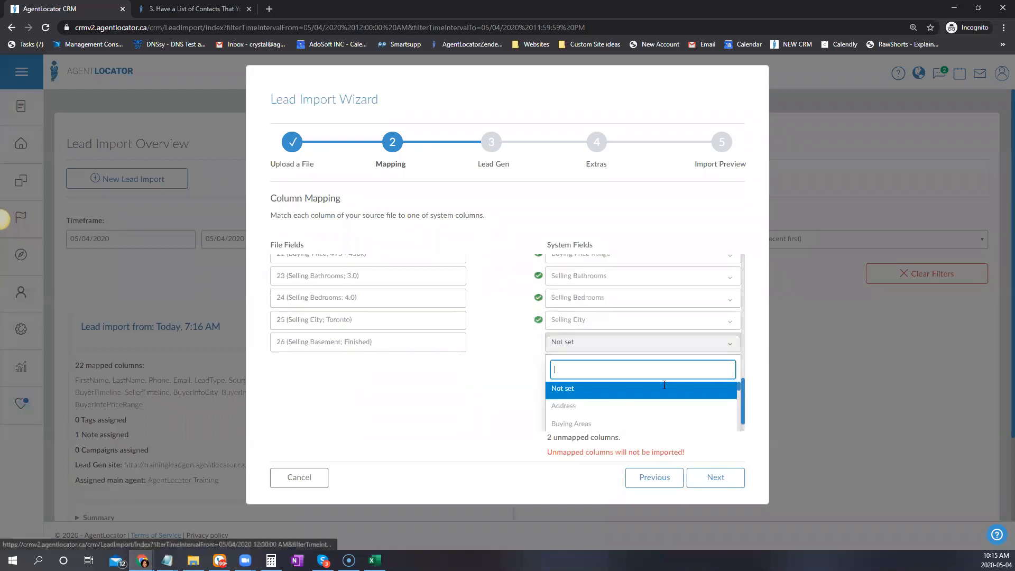
scroll(735, 331, "down", 2)
scroll(663, 388, "down", 3)
scroll(634, 412, "down", 3)
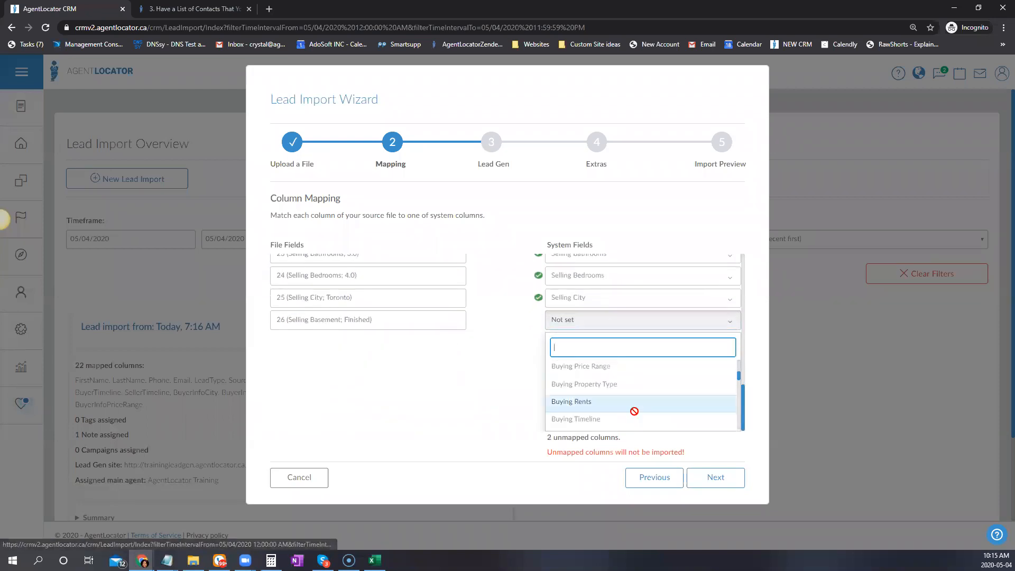
type("se")
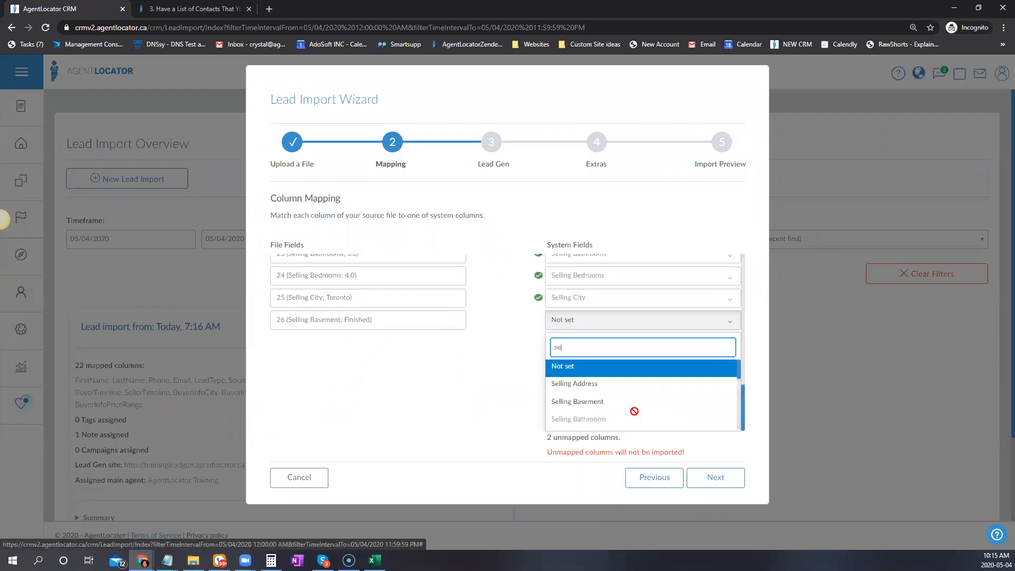
left_click(616, 402)
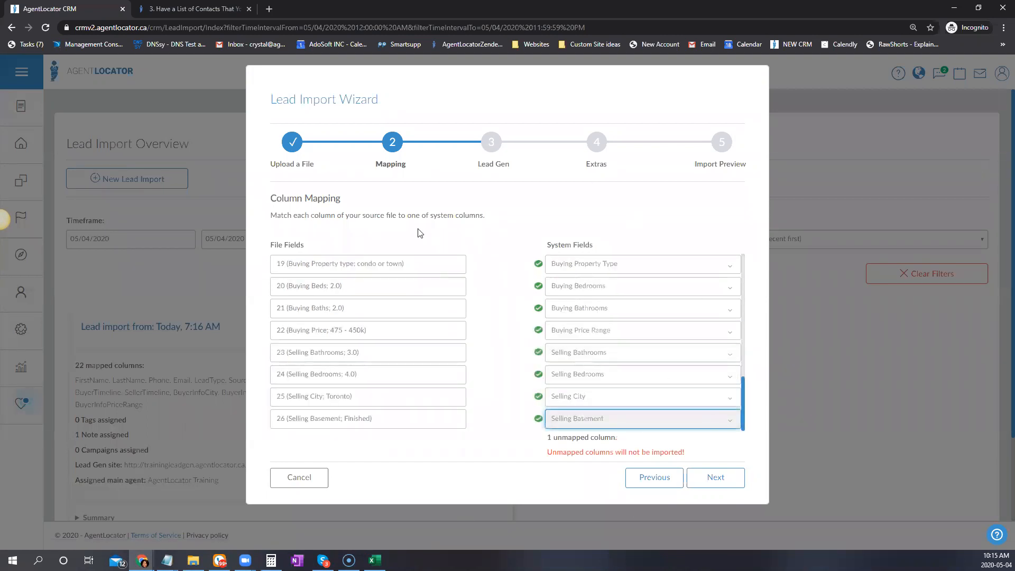
scroll(417, 398, "up", 1)
Review the mapped rows and move on from Mapping to the Lead Gen step
scroll(417, 398, "up", 4)
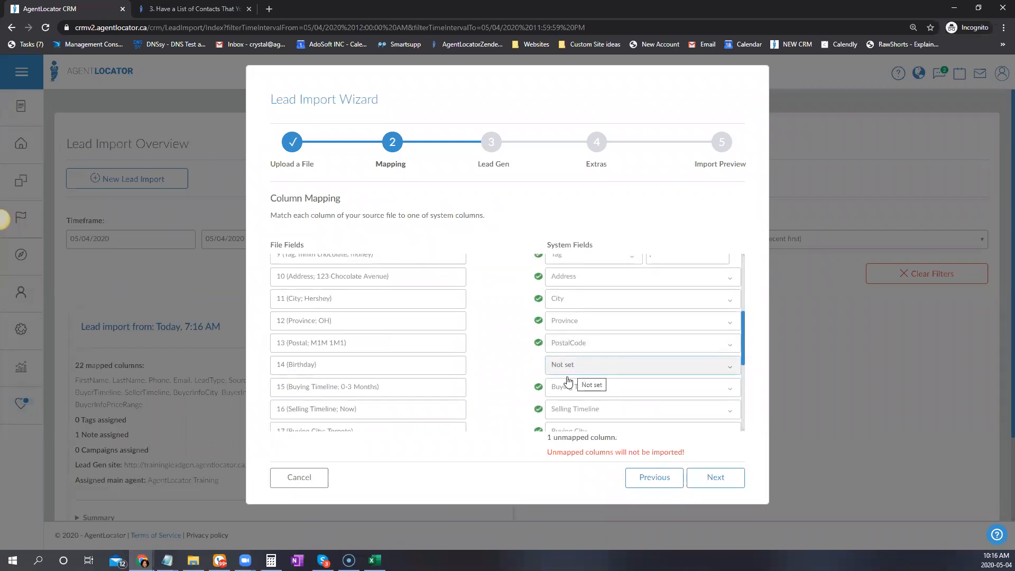
left_click(714, 478)
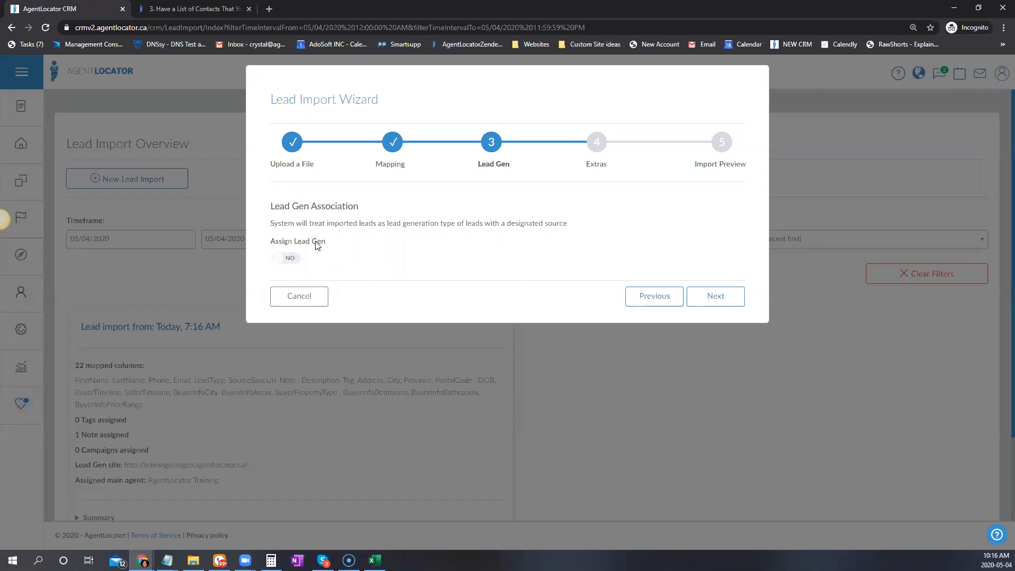
Set Assign Lead Gen to YES with source trainingleadgen.agentlocator.ca and the LeadGen activation email template
left_click(289, 259)
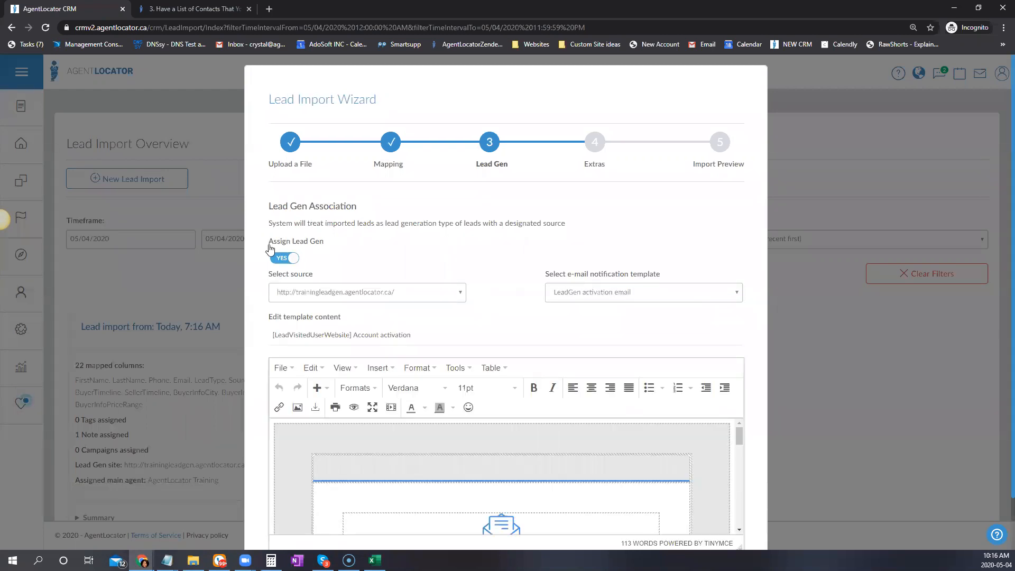
scroll(539, 222, "down", 1)
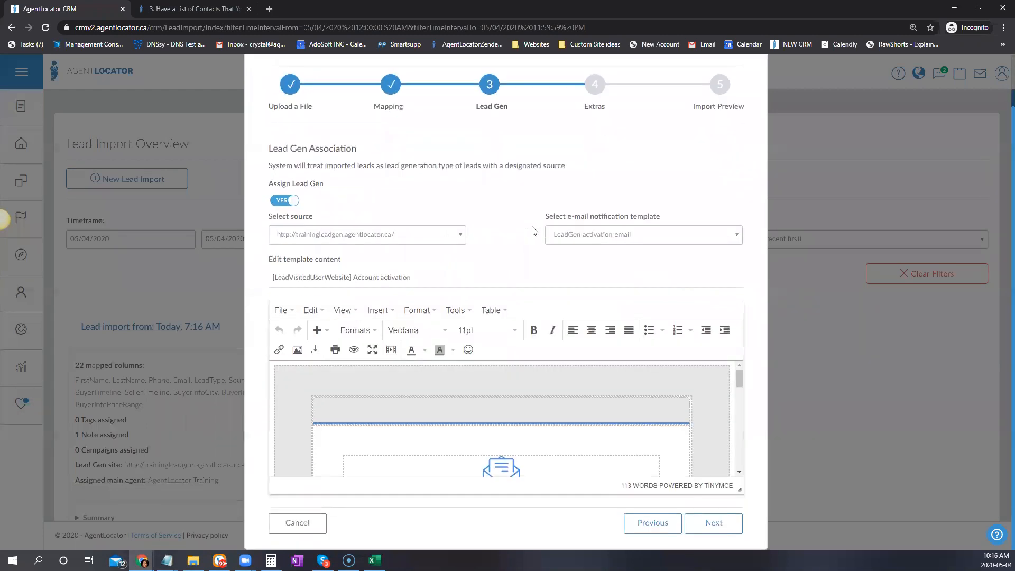
left_click(444, 235)
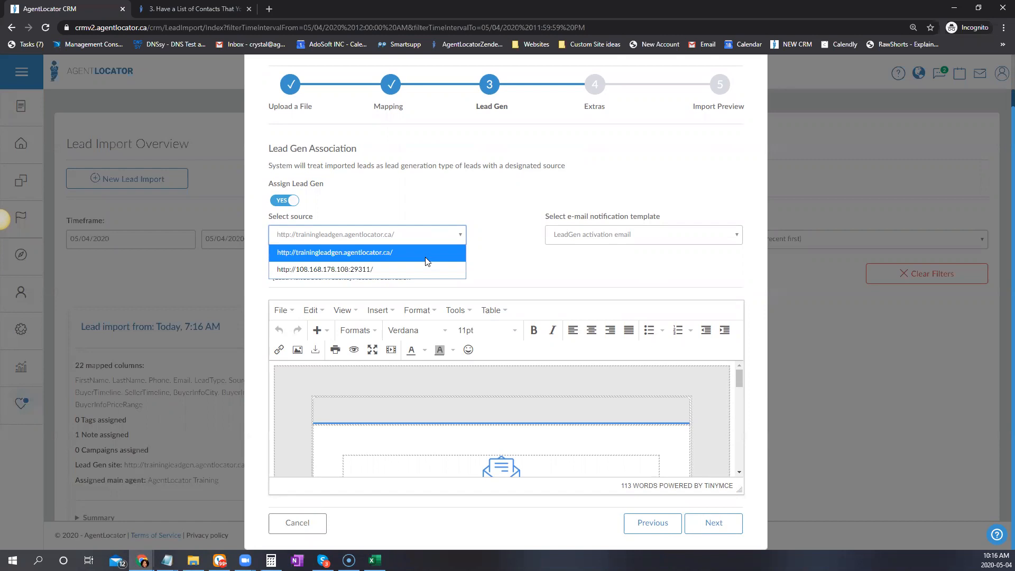
left_click(471, 213)
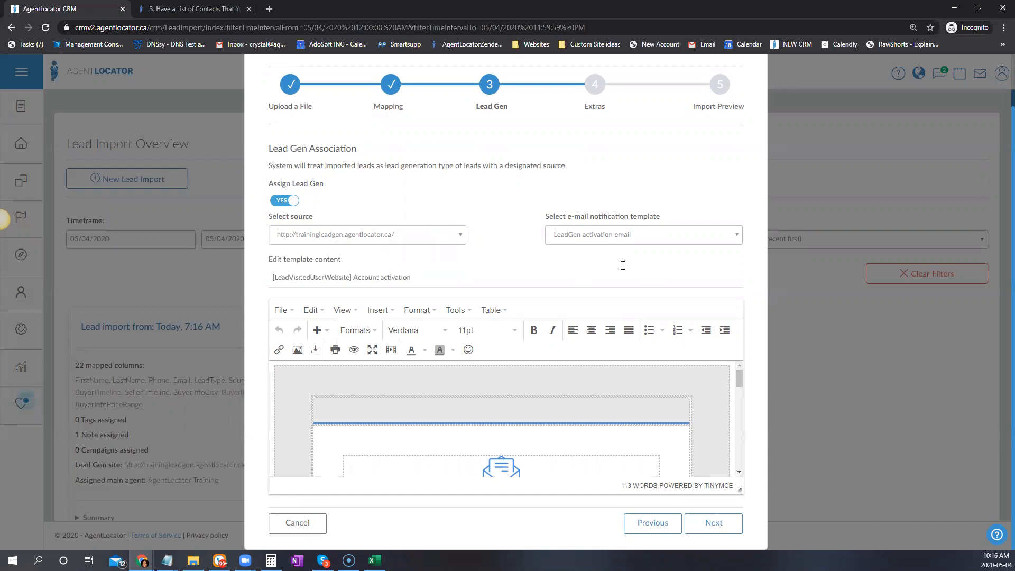
left_click(615, 236)
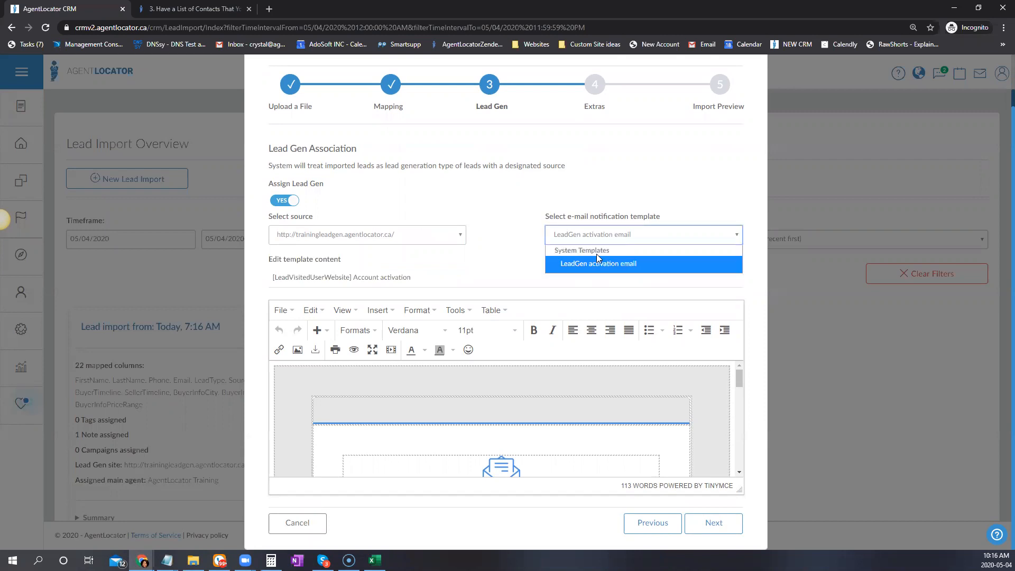
left_click(556, 262)
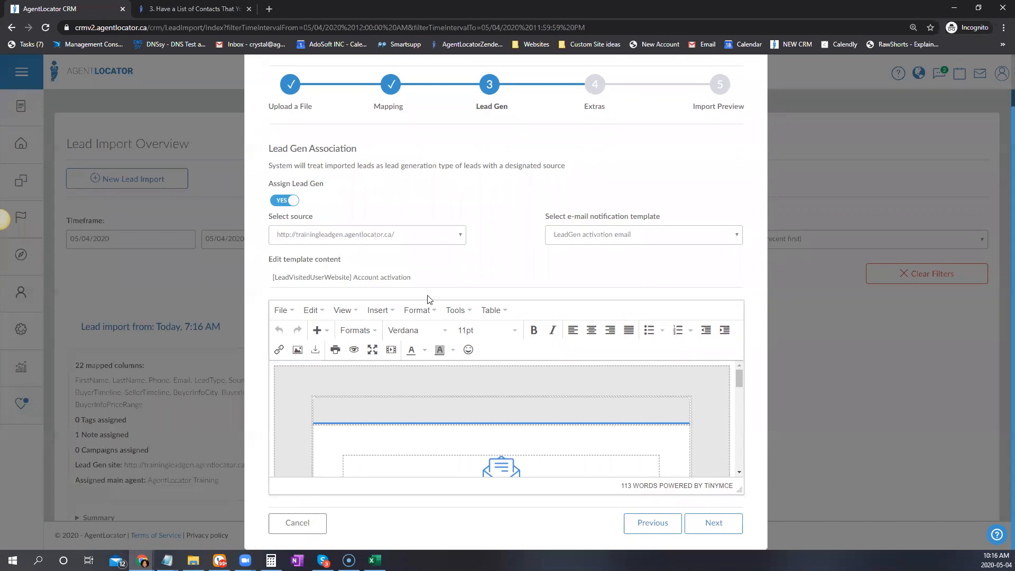
left_click(330, 279)
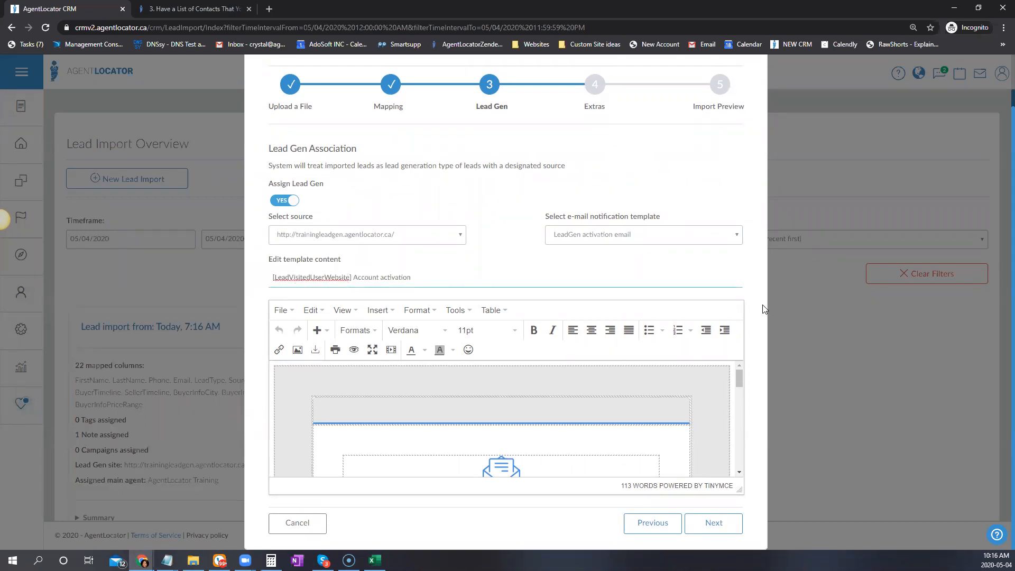
Scroll through the Lead Gen email template to review its content
left_click_drag(741, 378, 741, 394)
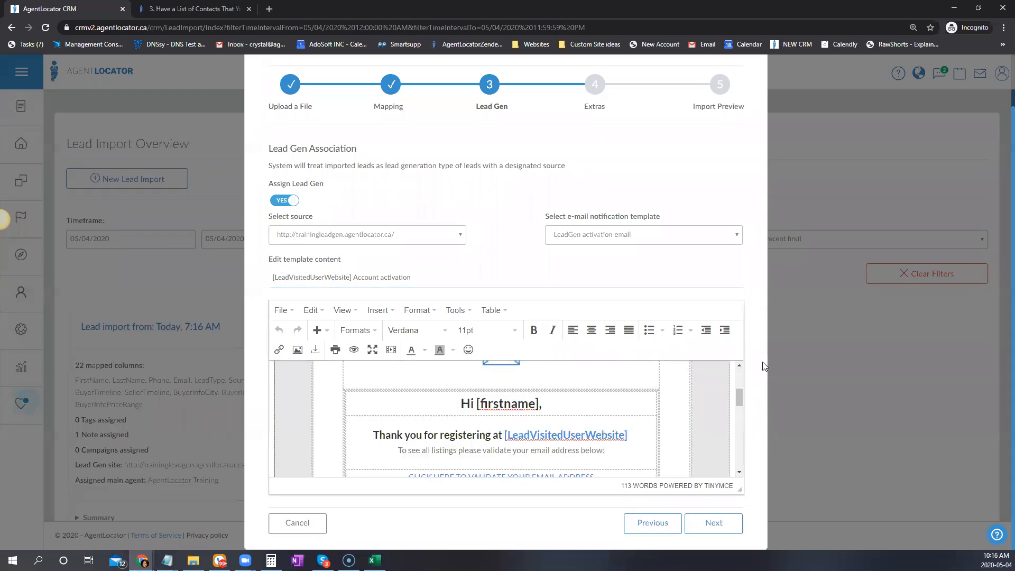
scroll(724, 419, "down", 1)
left_click_drag(740, 491, 740, 560)
scroll(754, 190, "down", 2)
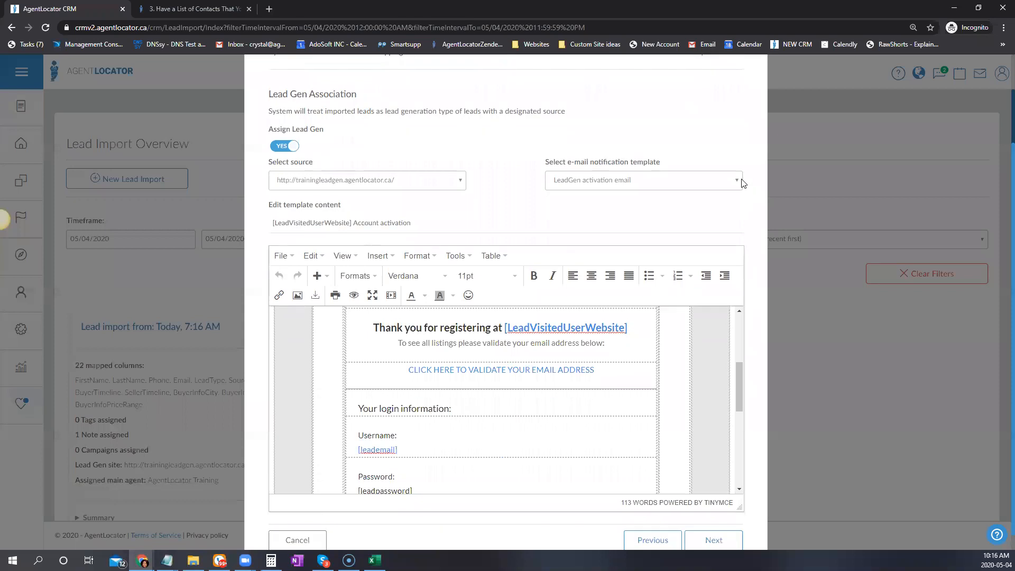
scroll(620, 365, "down", 2)
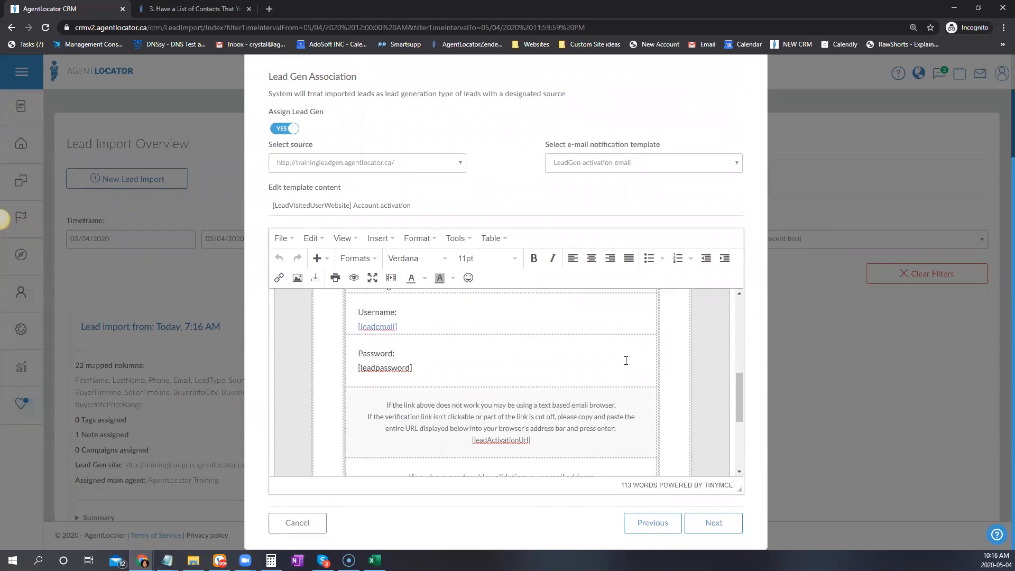
scroll(453, 386, "up", 1)
scroll(459, 387, "up", 1)
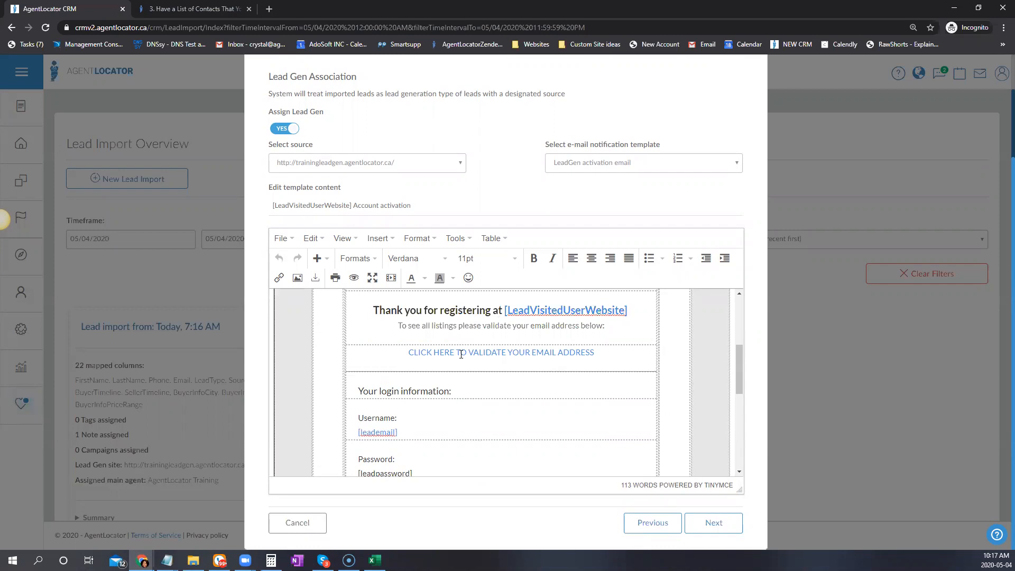
scroll(557, 408, "up", 2)
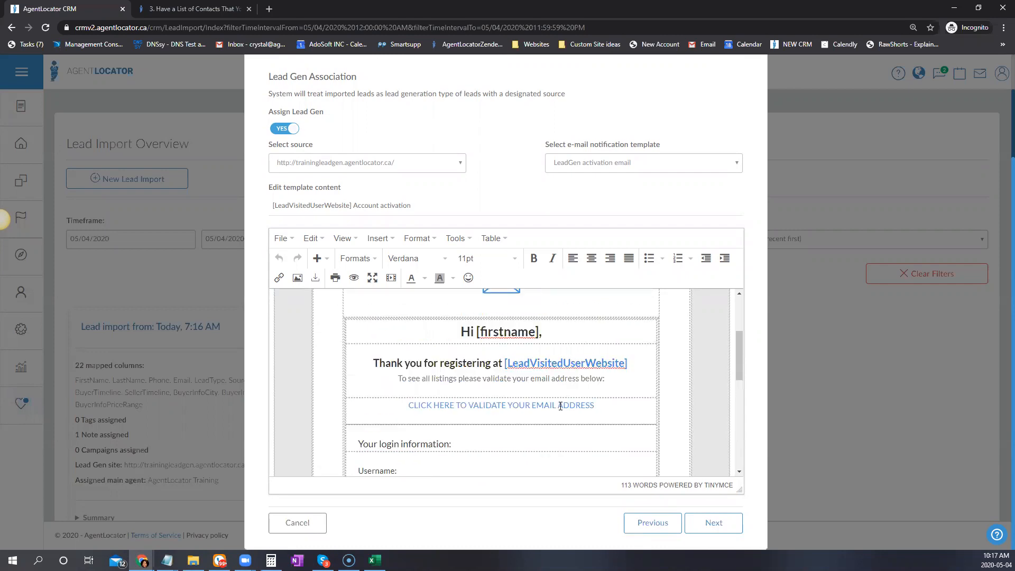
scroll(565, 369, "down", 4)
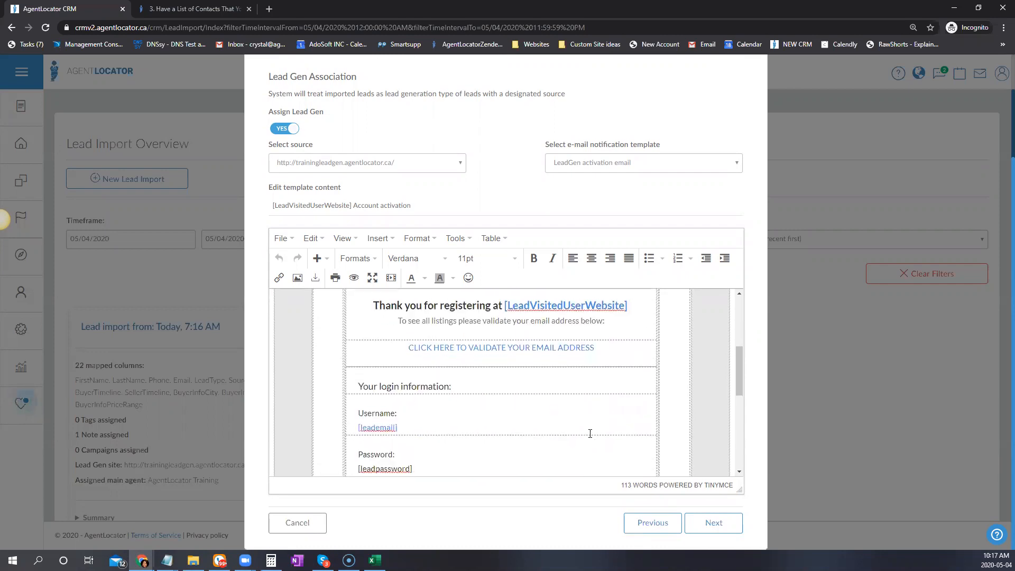
scroll(590, 431, "down", 1)
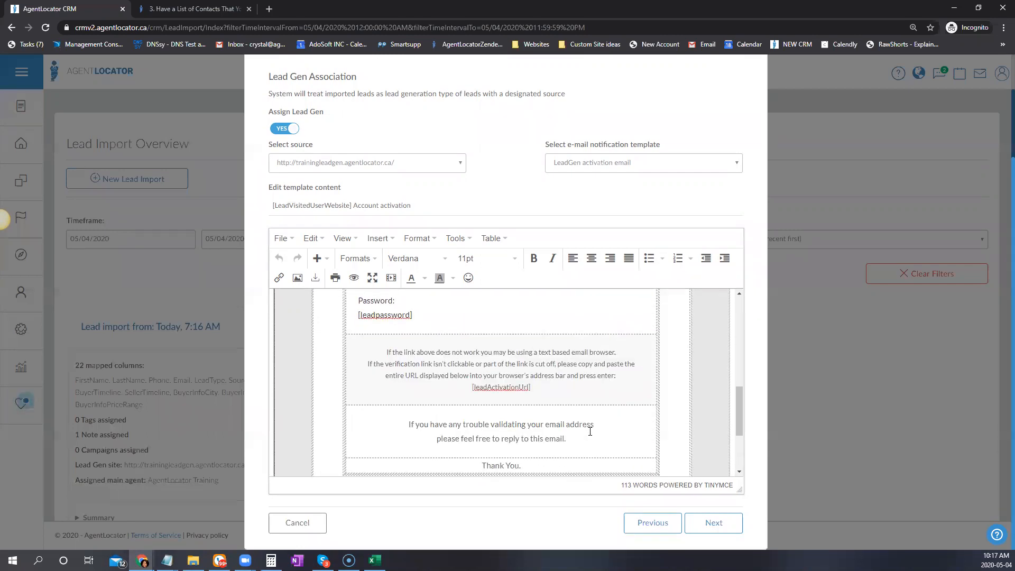
scroll(588, 370, "up", 2)
scroll(577, 412, "up", 4)
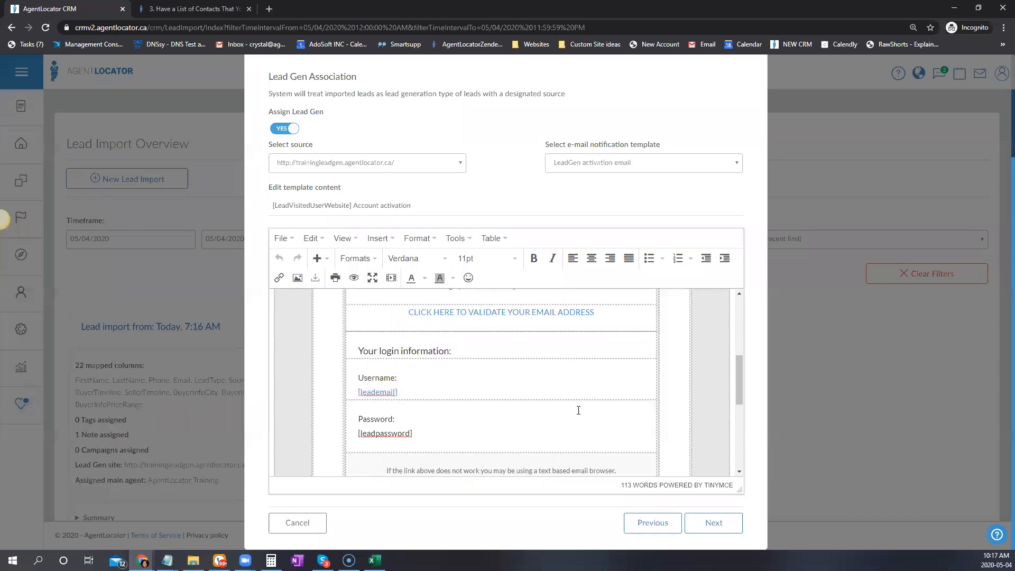
scroll(586, 419, "down", 2)
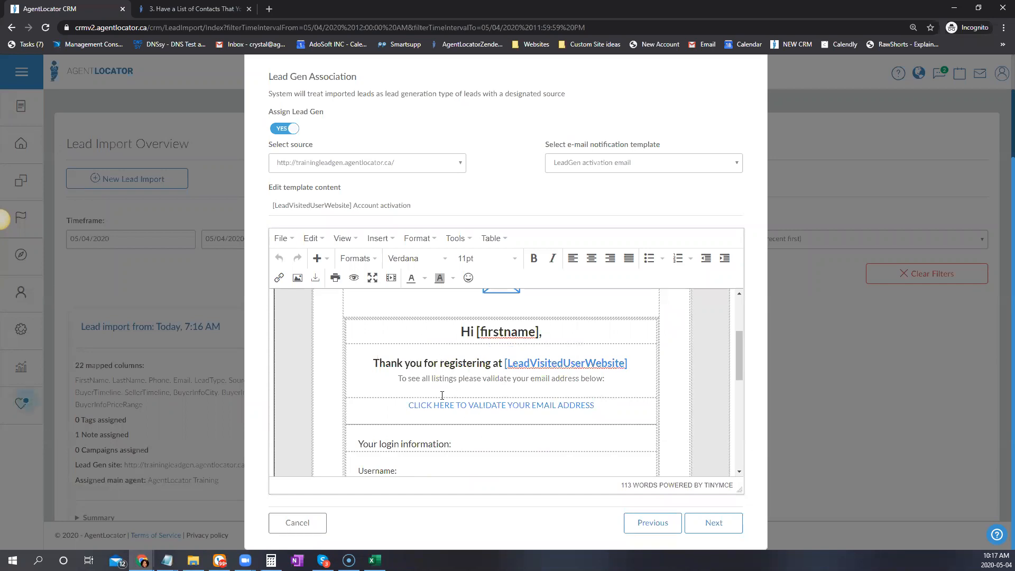
Add an empty line after the validation sentence in the activation e-mail body, then remove it
left_click(487, 392)
left_click(645, 373)
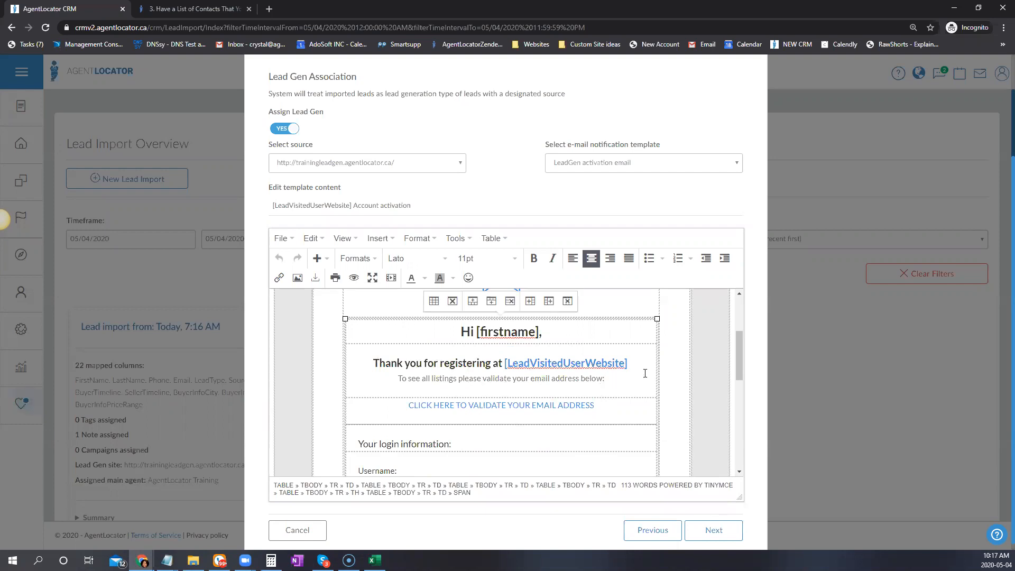
key("Return")
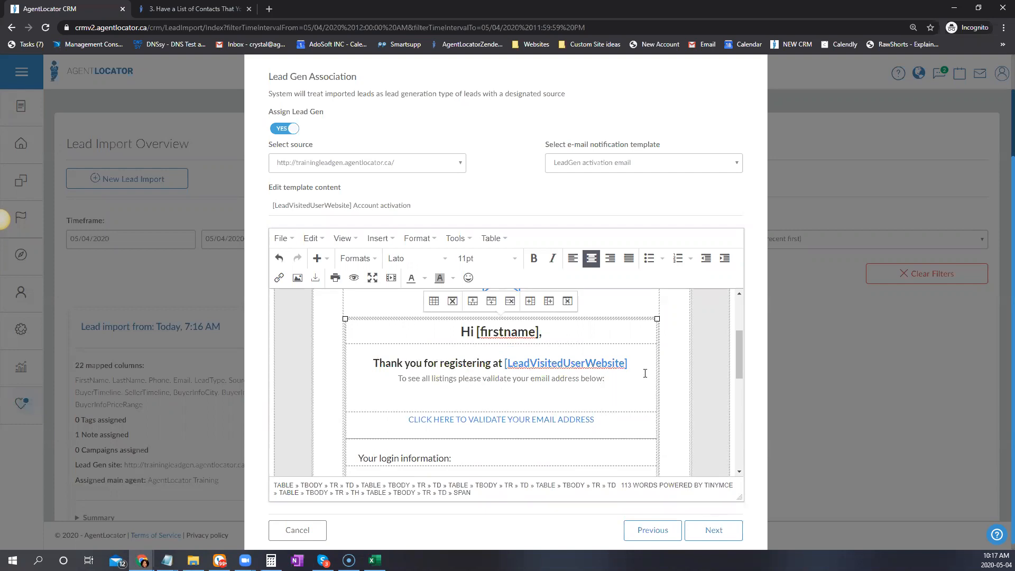
key("BackSpace")
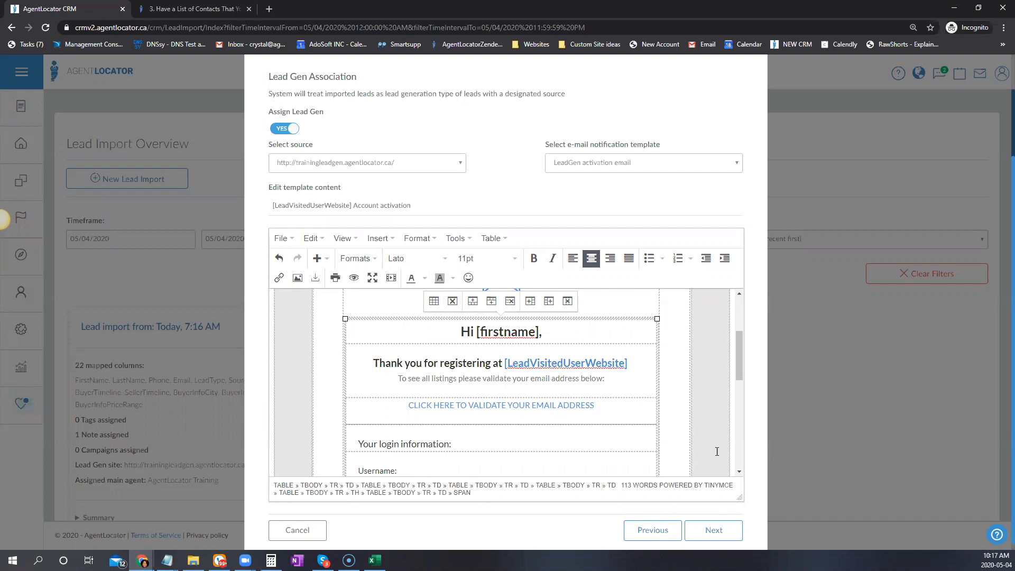
scroll(529, 396, "down", 3)
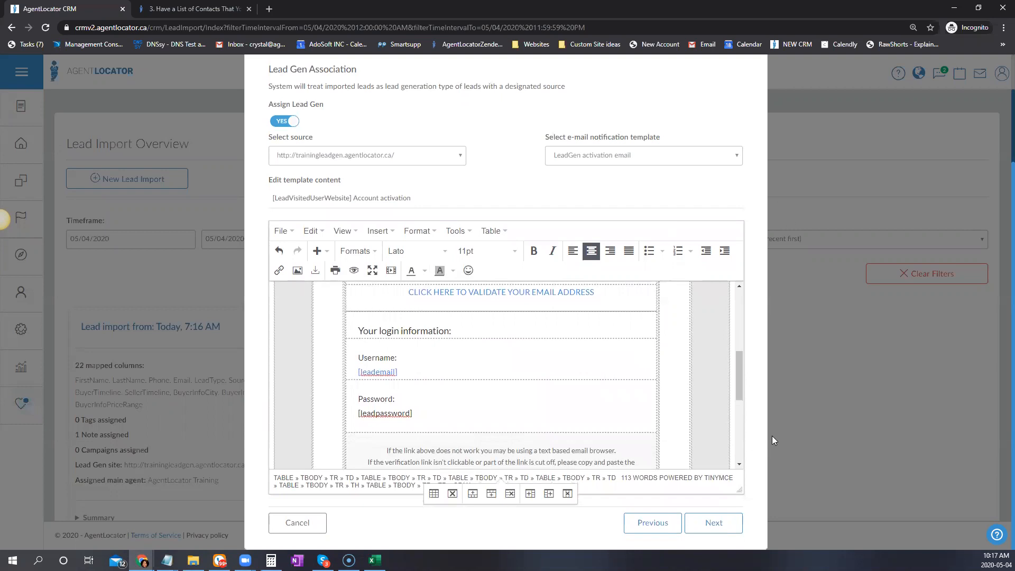
Move to the Extras step, recheck the Lead Gen template, then return to Extras
left_click(725, 524)
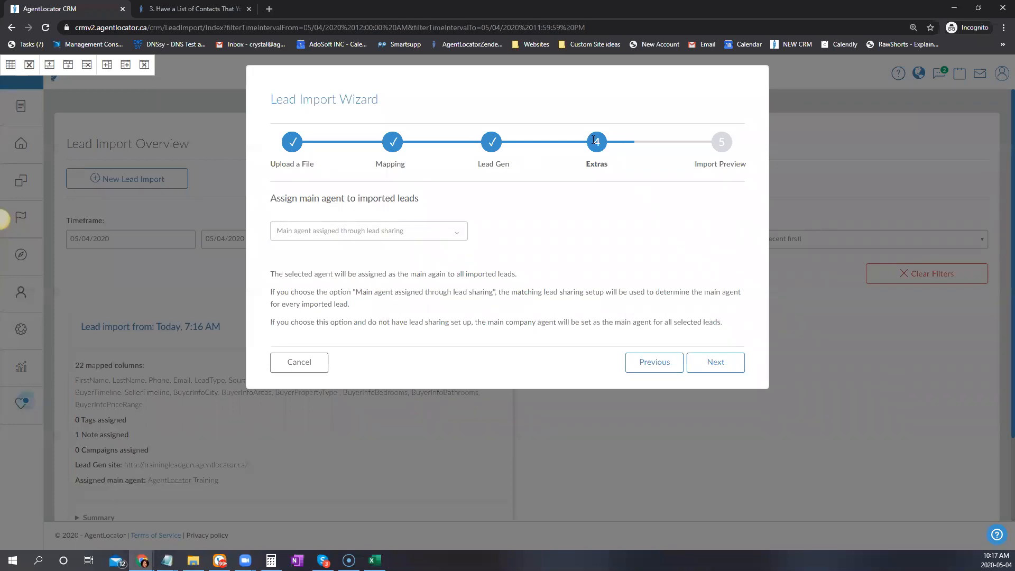
left_click(649, 363)
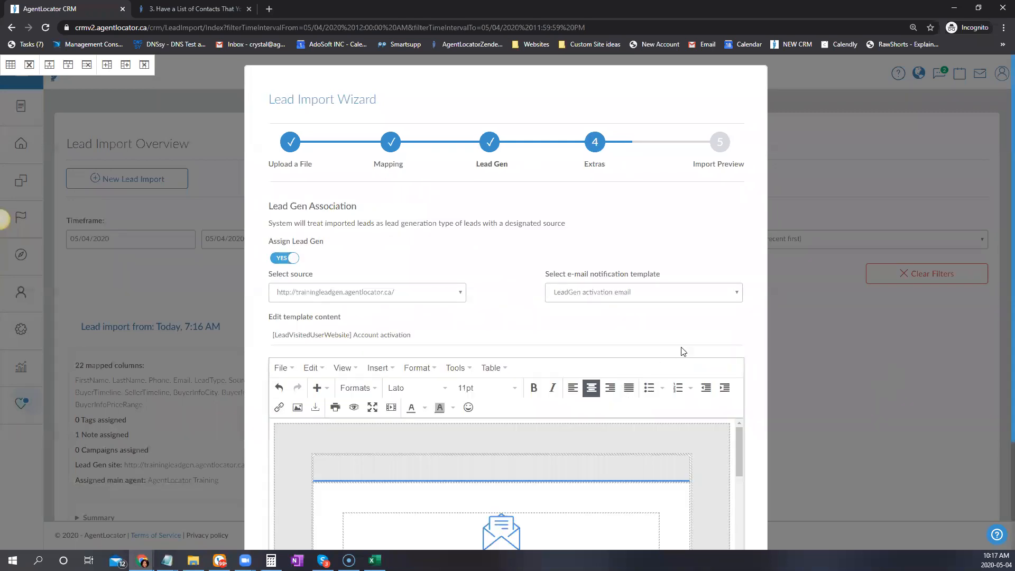
scroll(684, 349, "down", 3)
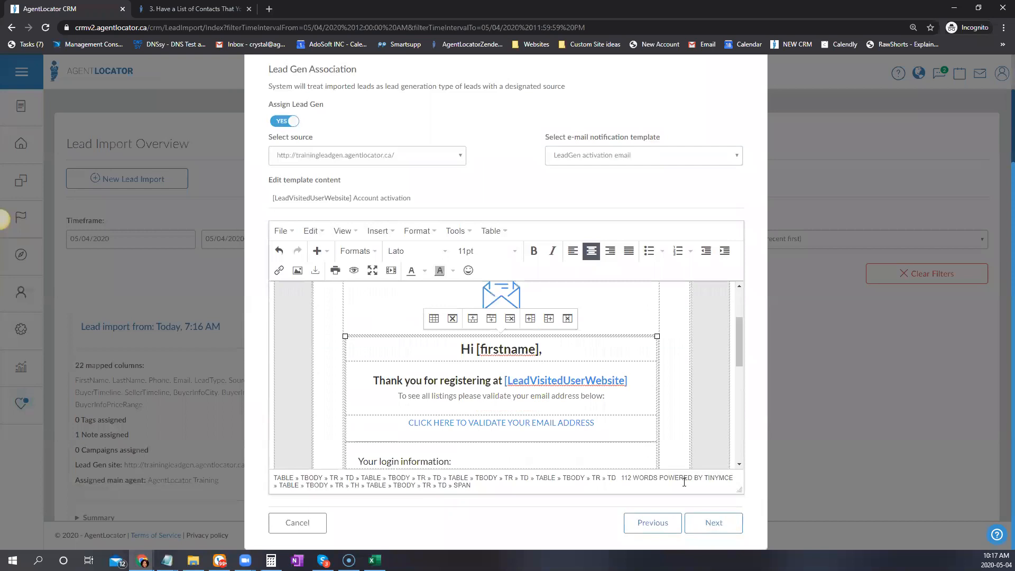
left_click(714, 524)
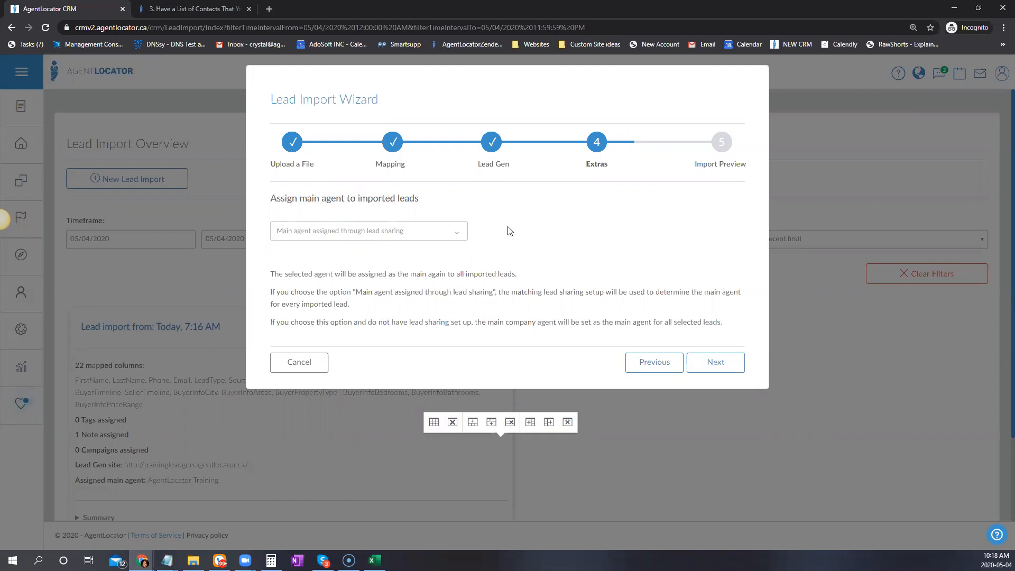
Choose AgentLocator Training as the main agent and continue to tag assignment
left_click(390, 231)
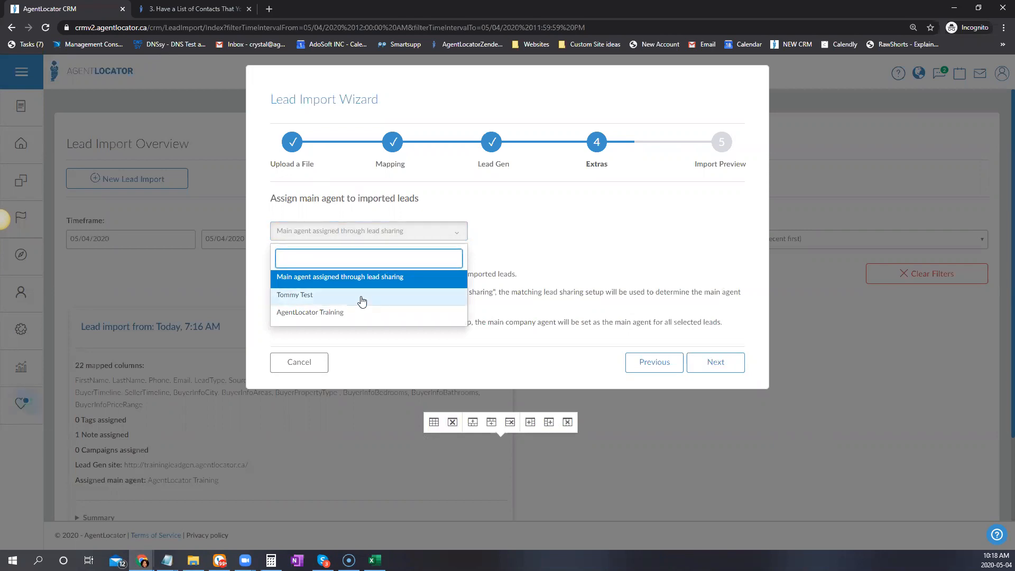
left_click(319, 315)
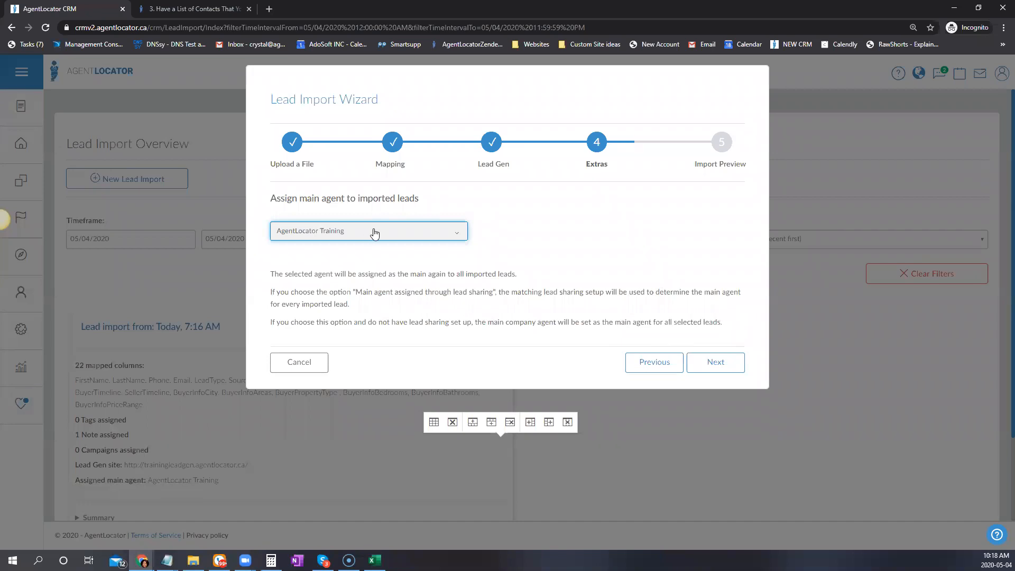
left_click(719, 363)
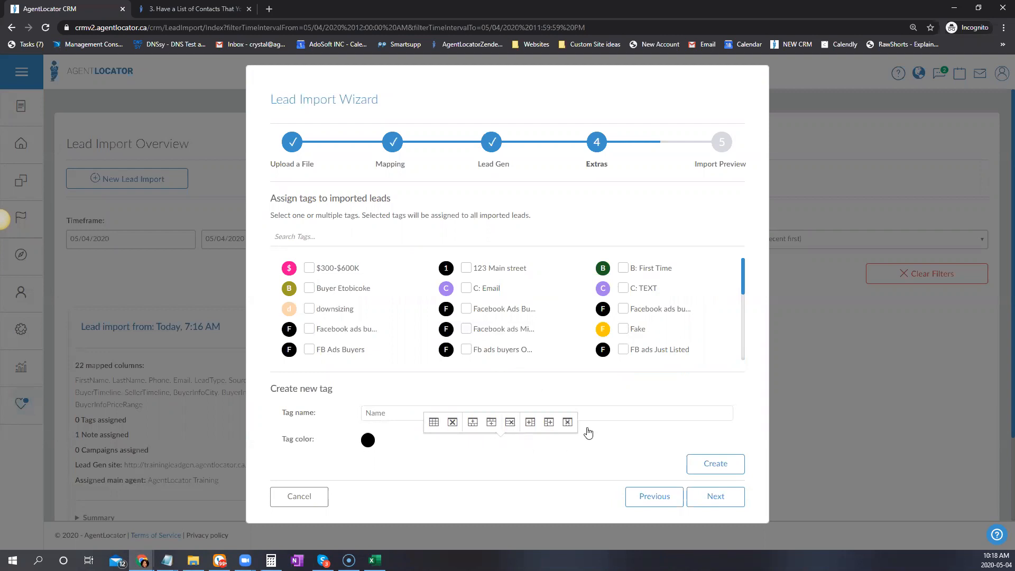
Create an orange tag named 'New Tag' and tick it for the imported leads
left_click(392, 413)
scroll(714, 281, "down", 10)
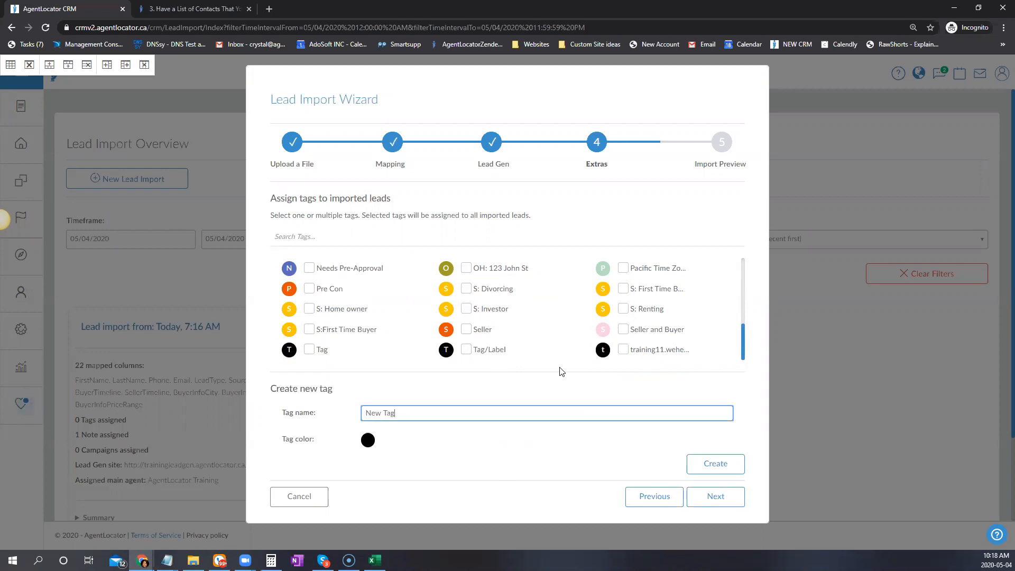
left_click(370, 439)
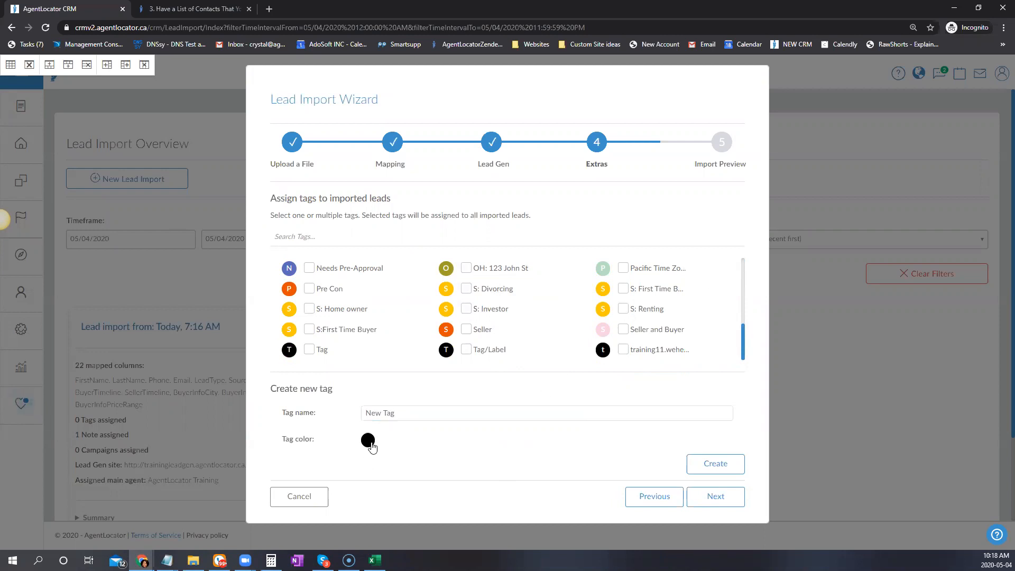
scroll(471, 437, "down", 1)
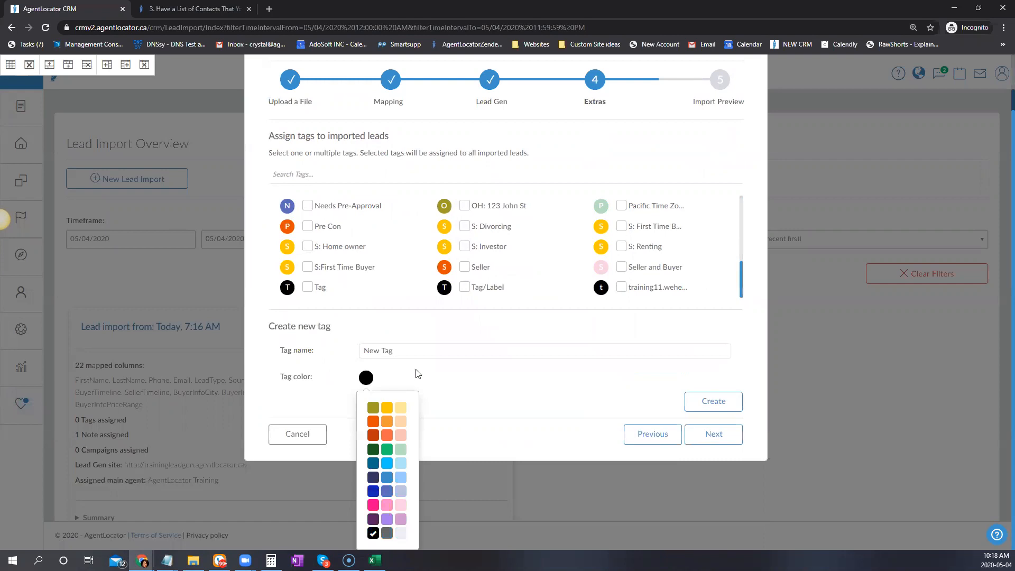
left_click(374, 435)
left_click(727, 463)
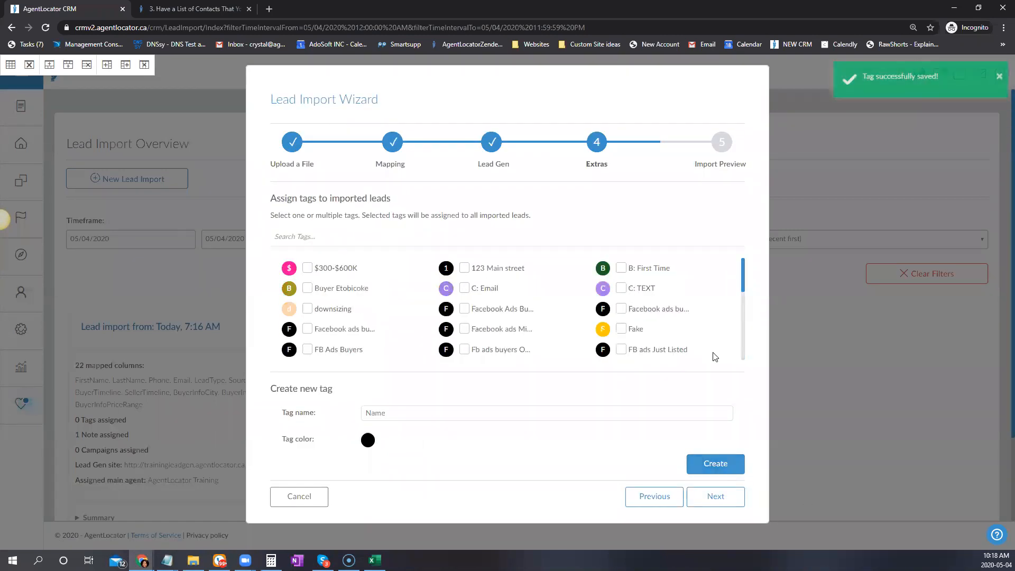
scroll(713, 352, "down", 3)
scroll(713, 352, "down", 3)
left_click(468, 296)
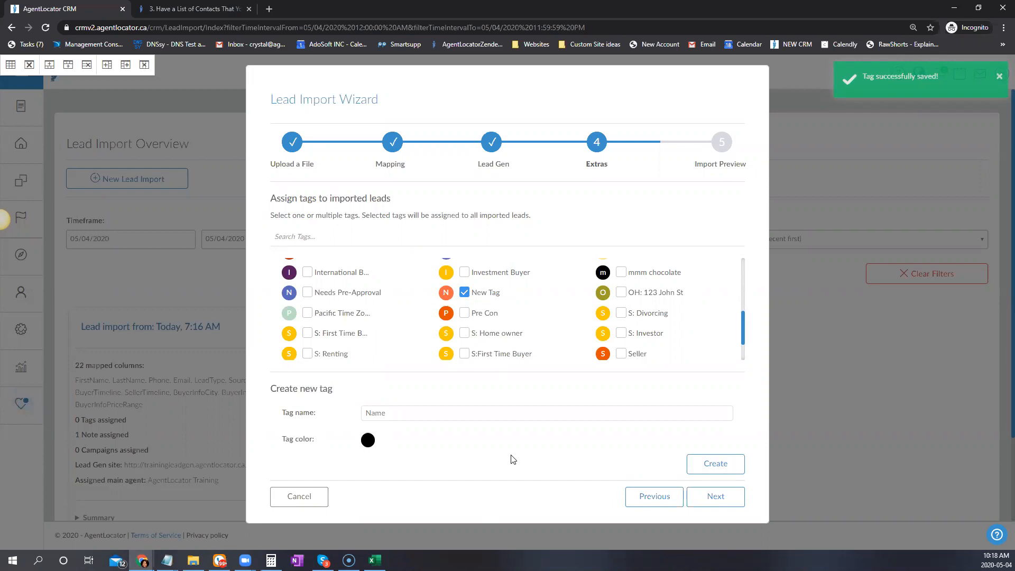
Save the note 'This is a custom note' for all imported leads
left_click(722, 500)
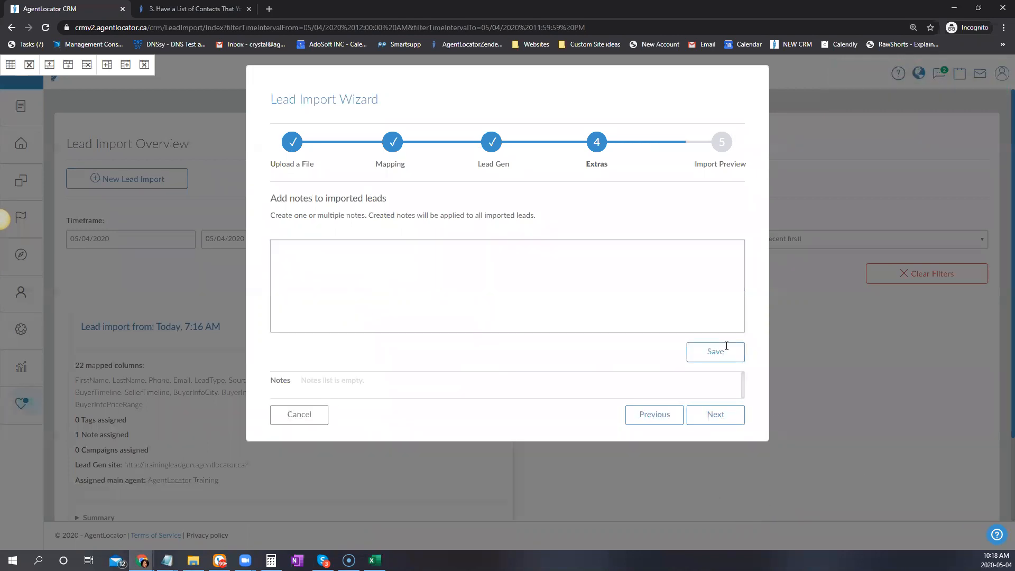
left_click(453, 282)
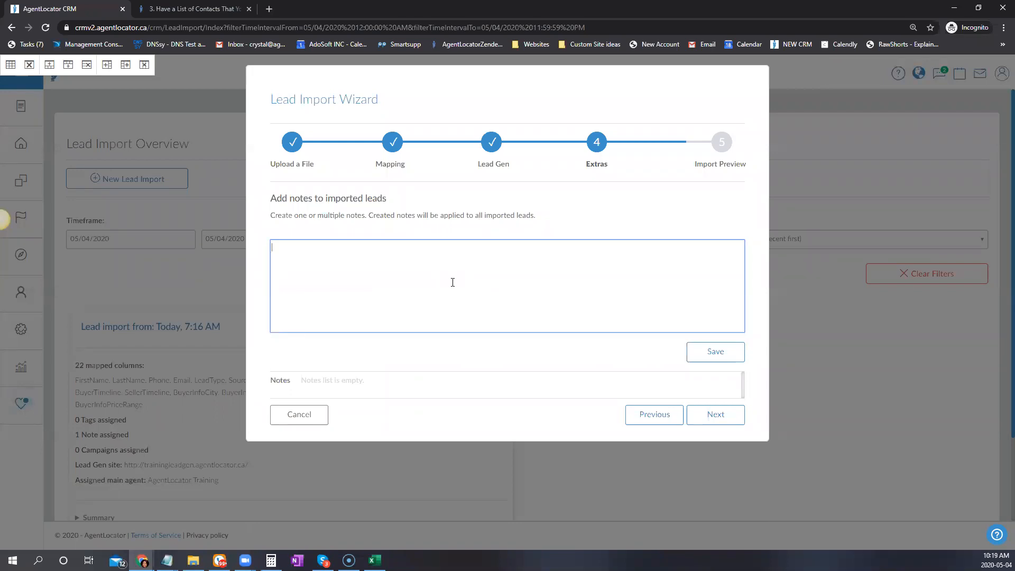
type("This is a custom note")
left_click(716, 352)
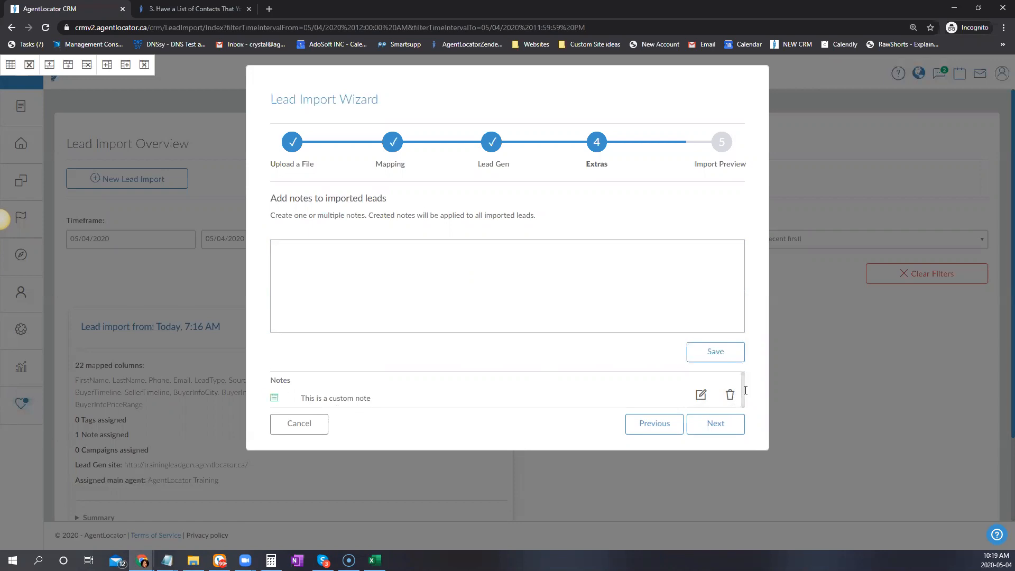
left_click(722, 426)
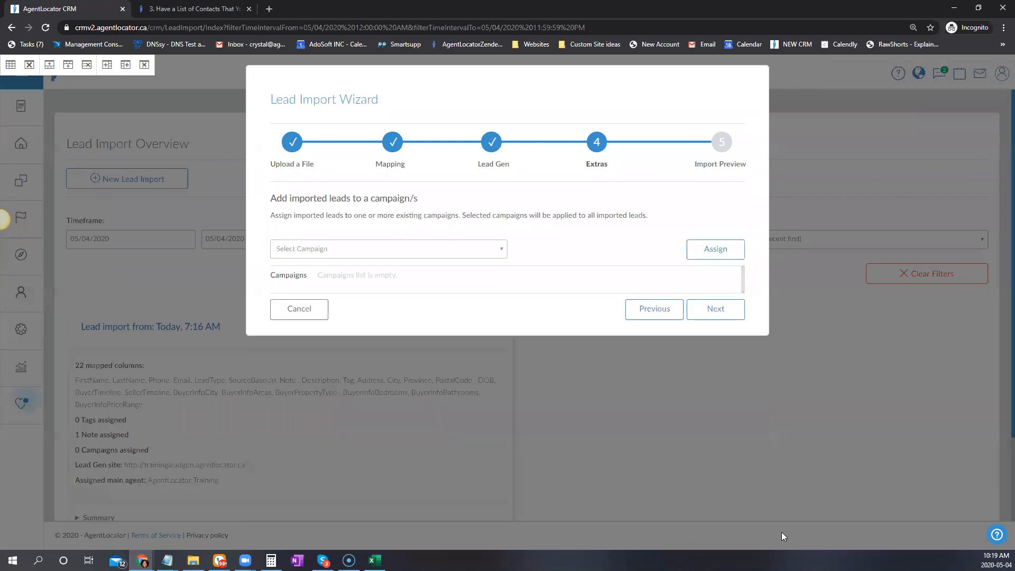
Assign the 'Open House Thank You for Visiting' campaign to the imported leads and continue to preview
left_click(472, 251)
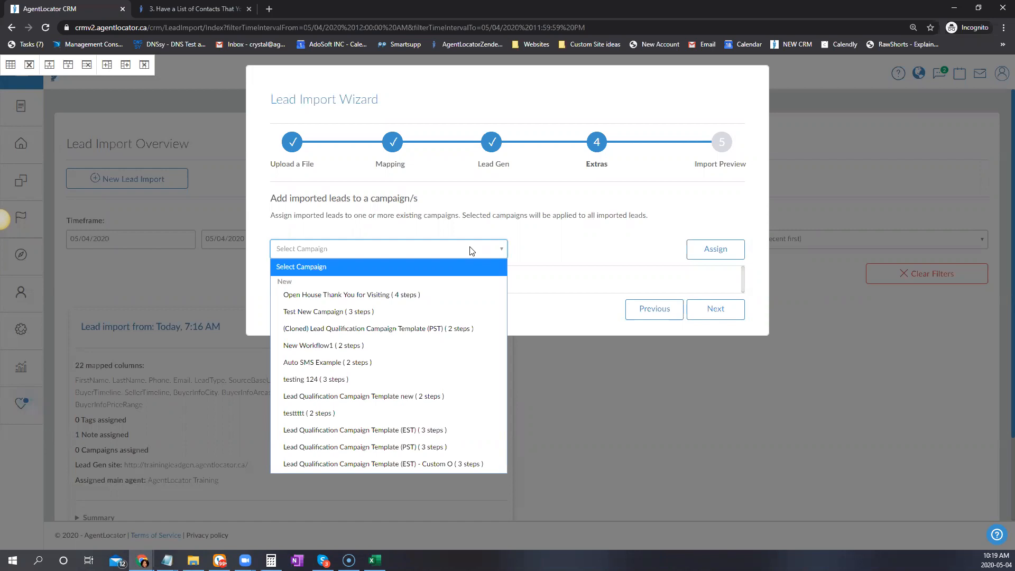
left_click(398, 295)
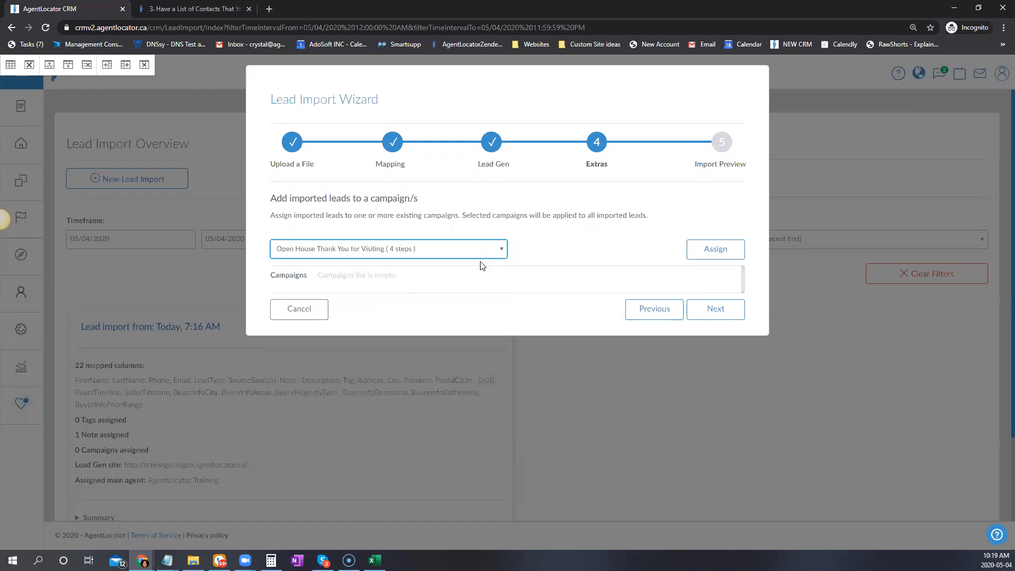
left_click(724, 253)
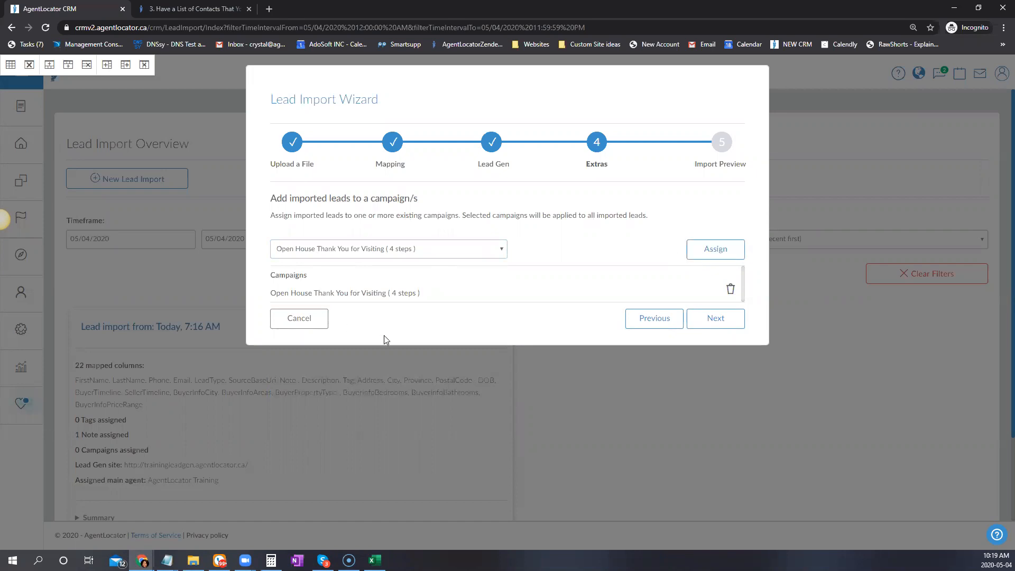
left_click(492, 255)
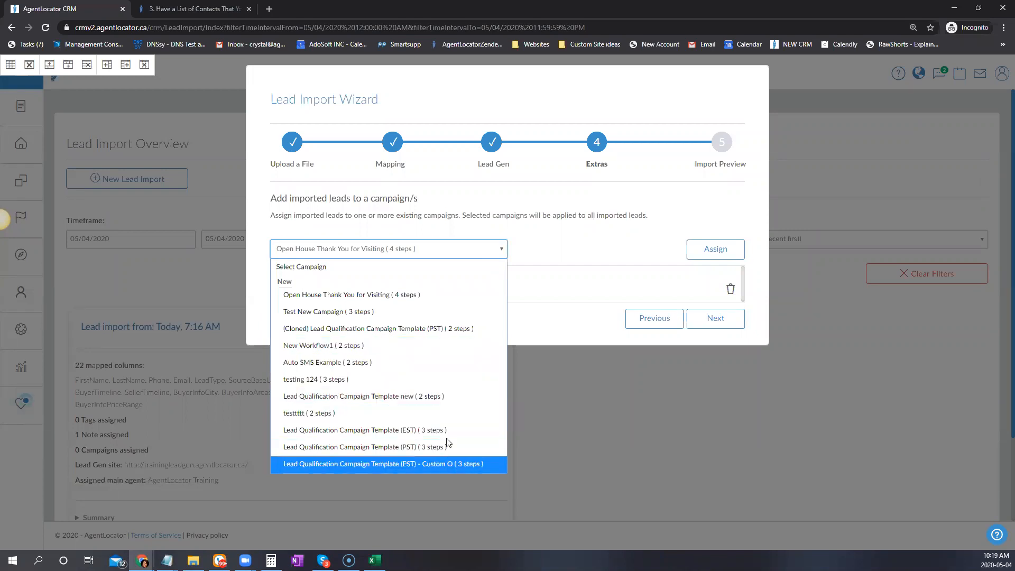
left_click(578, 217)
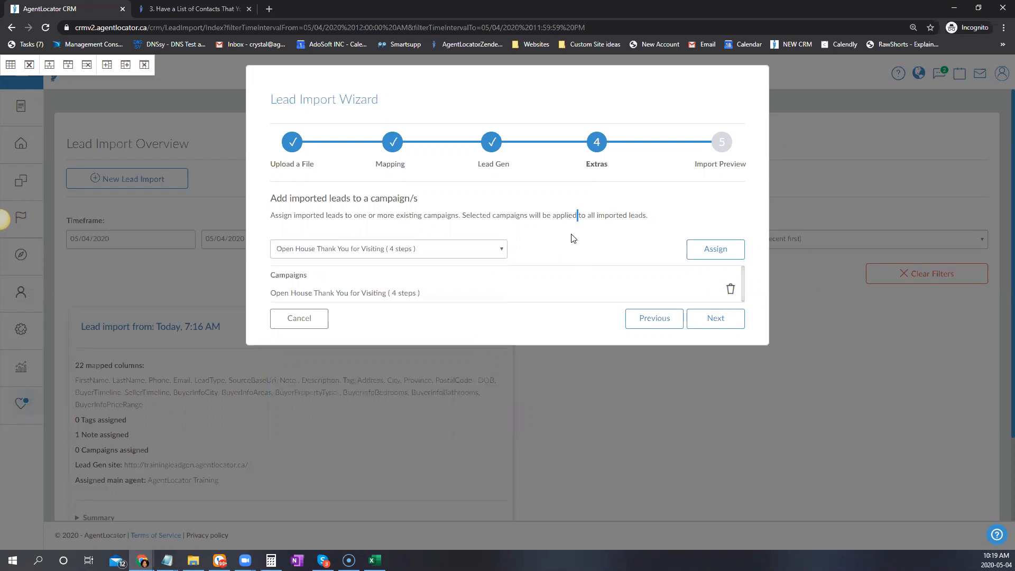
left_click(726, 321)
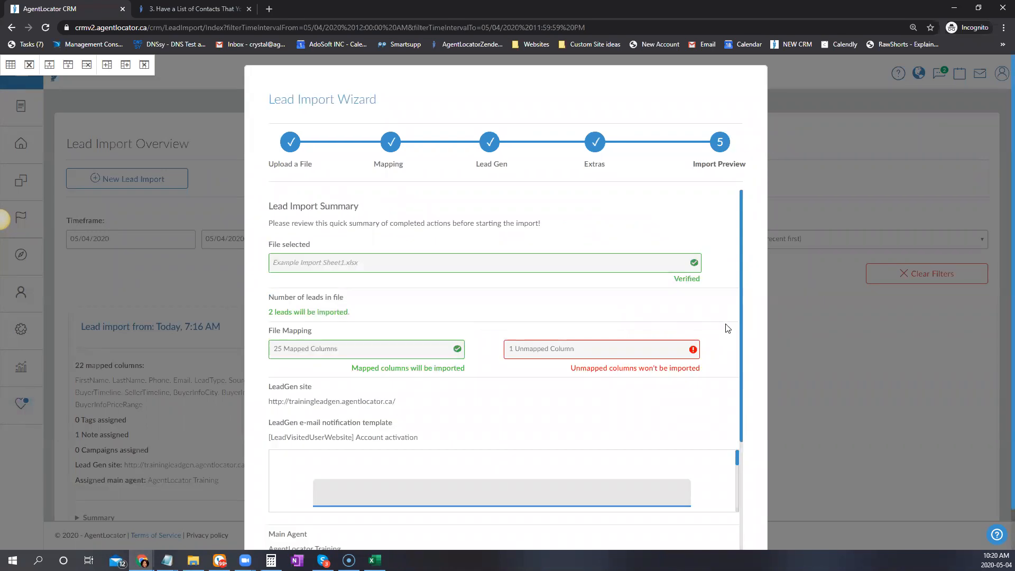
Review the Lead Import Summary: 2 leads, 25 mapped columns, 1 tag, 1 note, 1 campaign
scroll(598, 379, "down", 1)
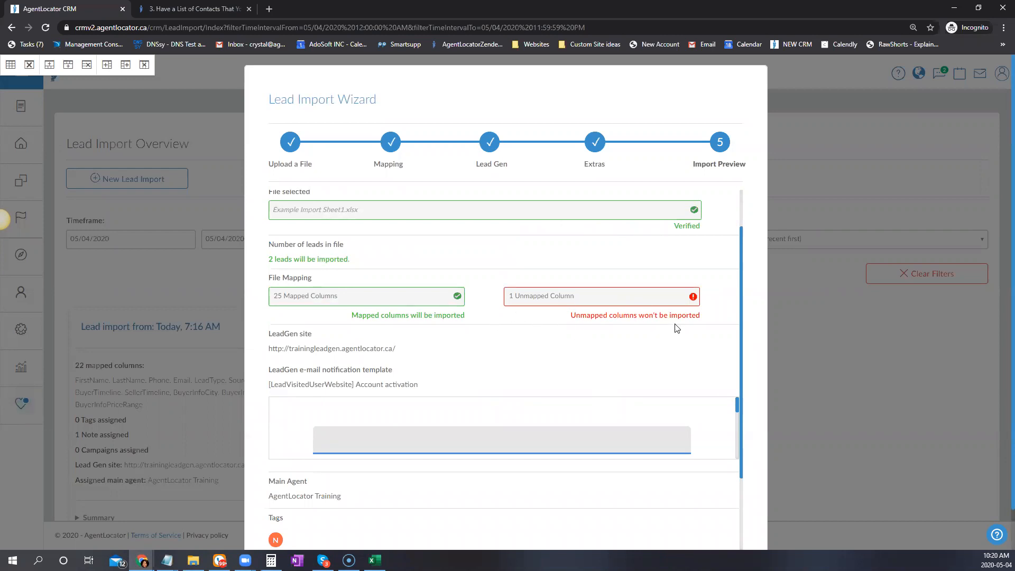
scroll(728, 316, "down", 2)
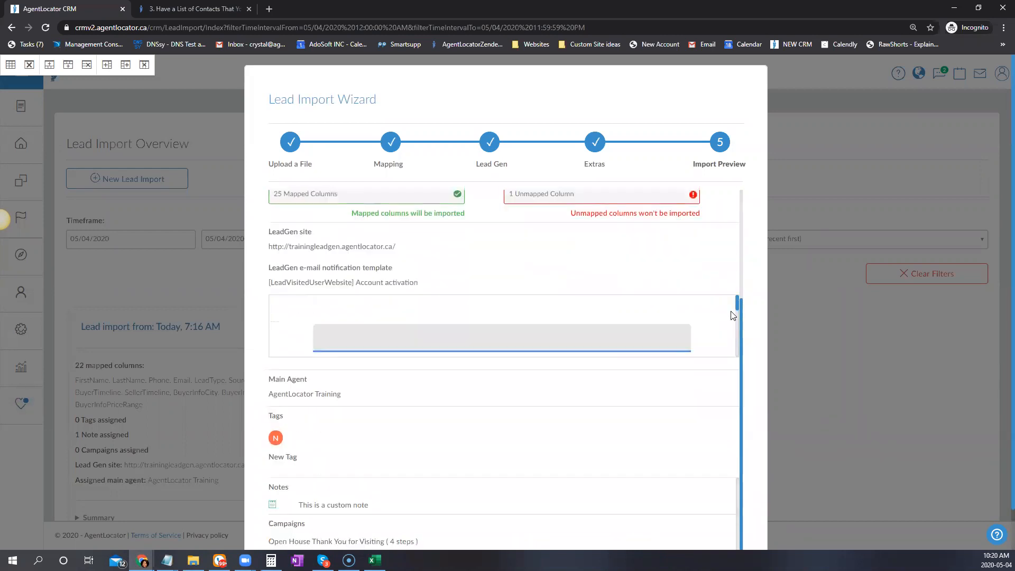
scroll(582, 319, "down", 4)
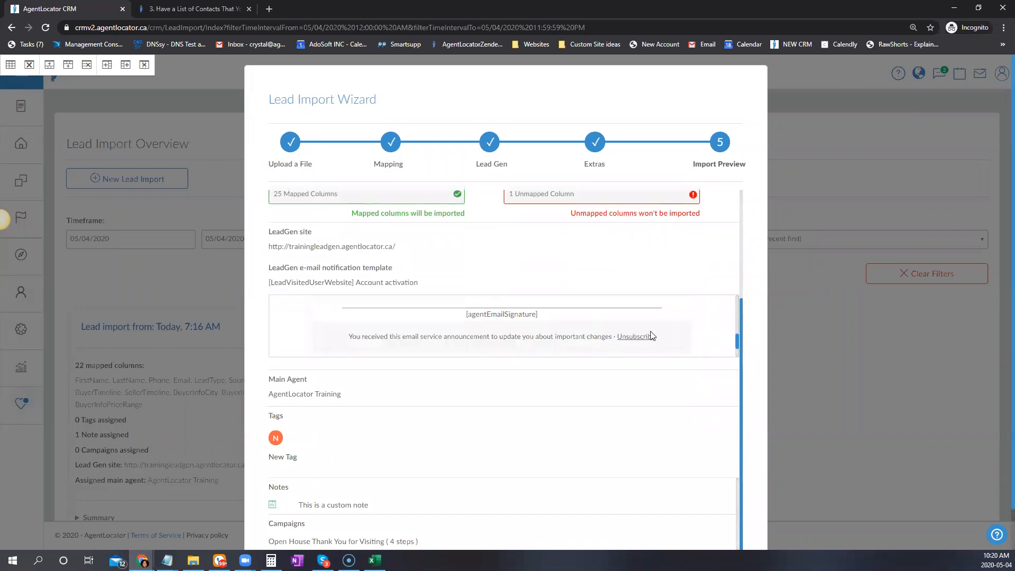
scroll(645, 325, "up", 1)
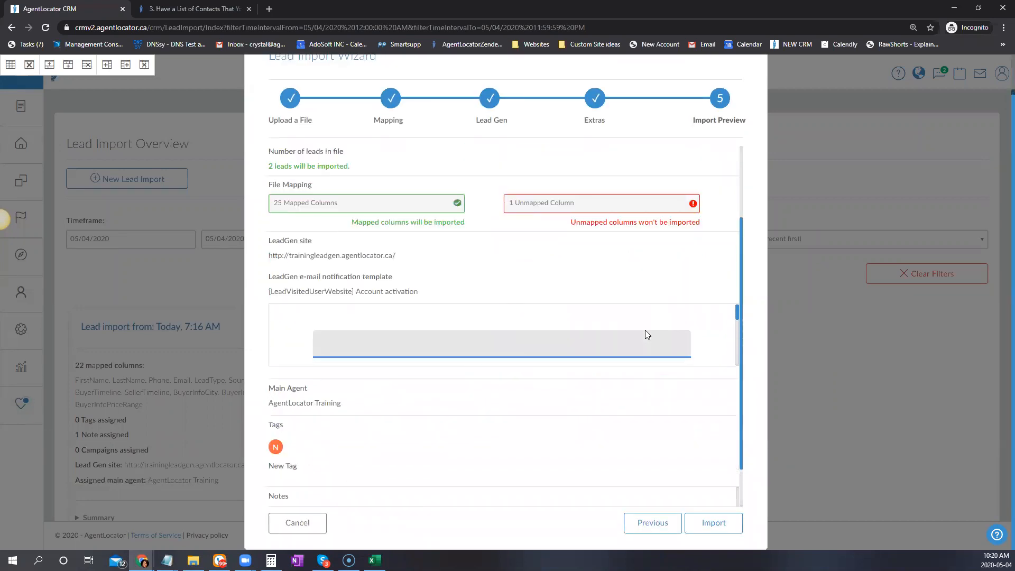
scroll(550, 446, "down", 1)
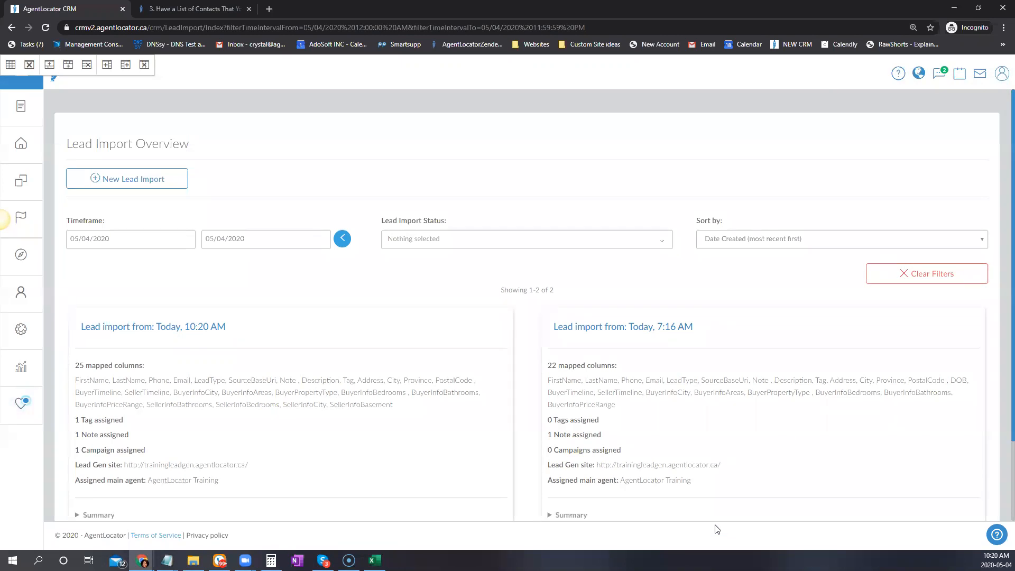
Reload the Lead Import Overview until the import finishes, then go to the Leads list
scroll(673, 363, "down", 2)
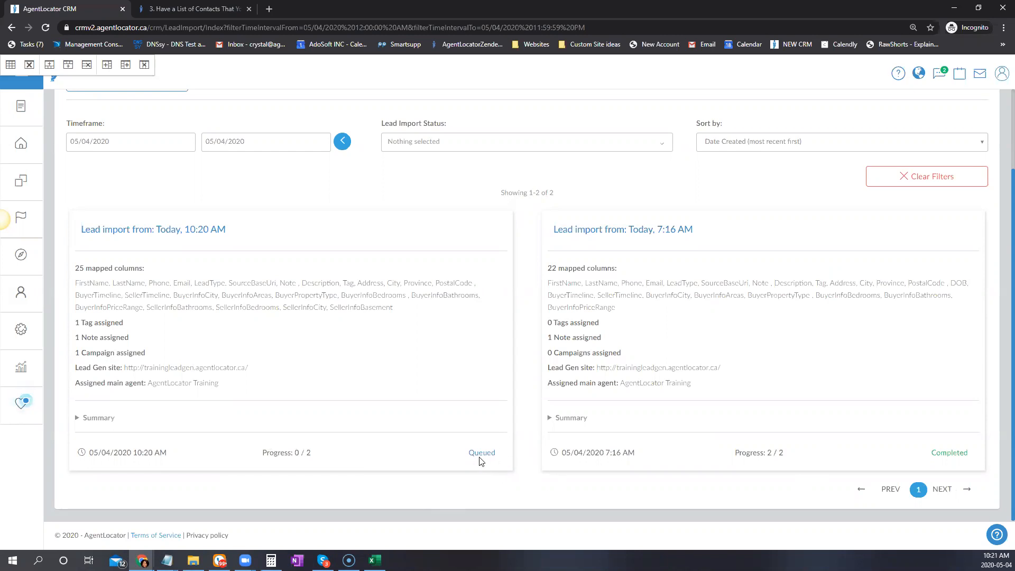
scroll(275, 317, "up", 2)
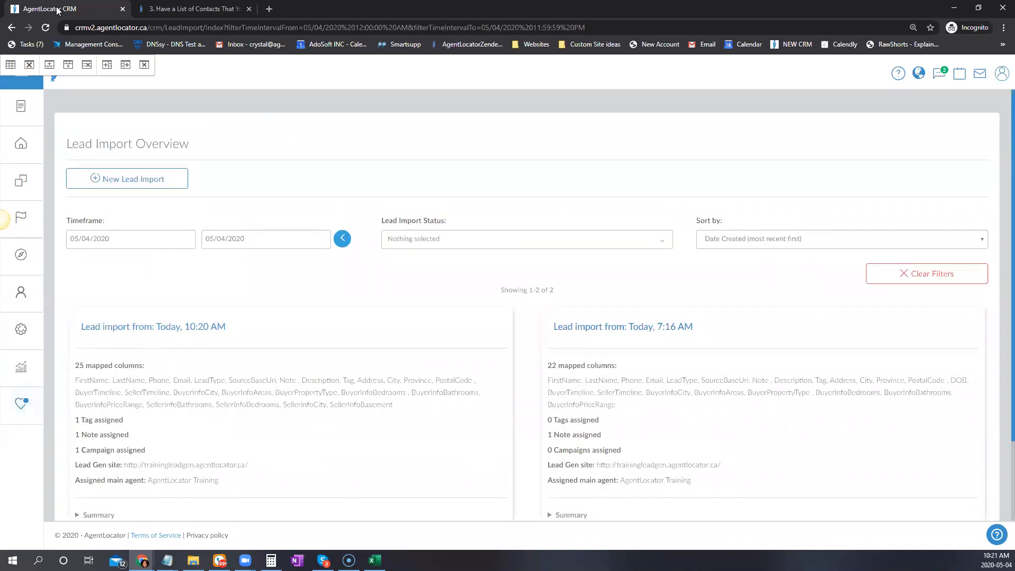
left_click(47, 28)
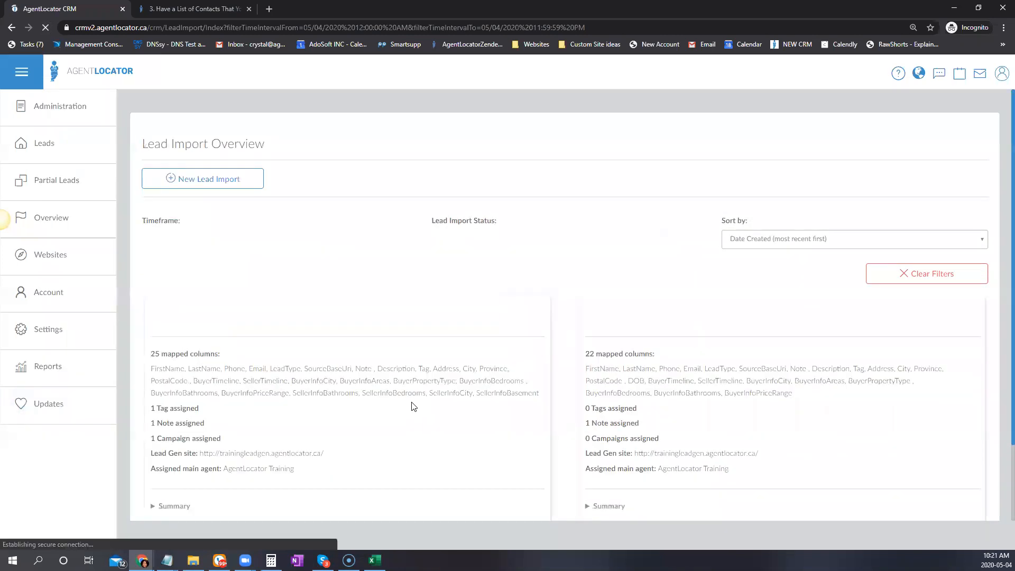
scroll(410, 408, "down", 2)
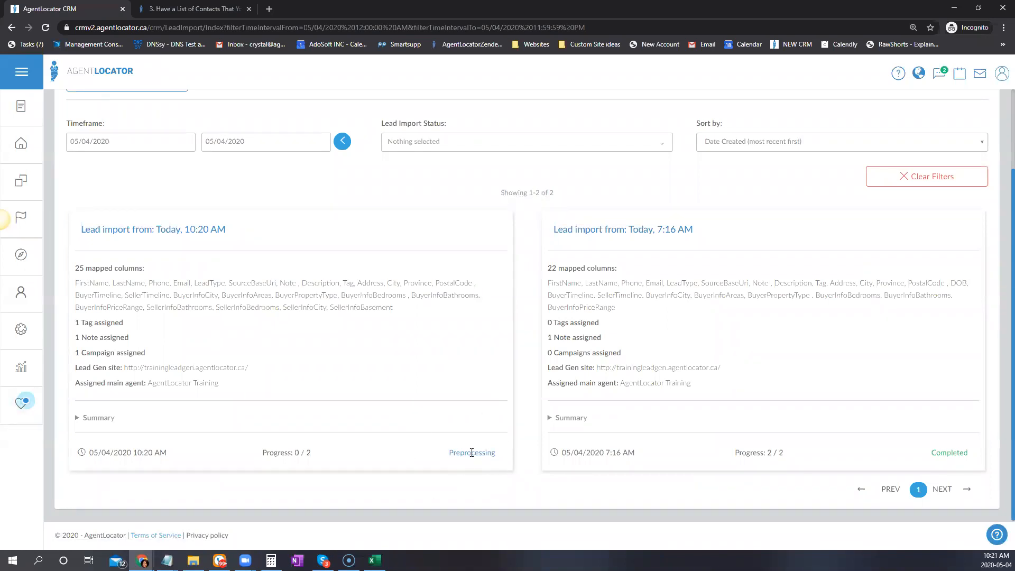
left_click(45, 28)
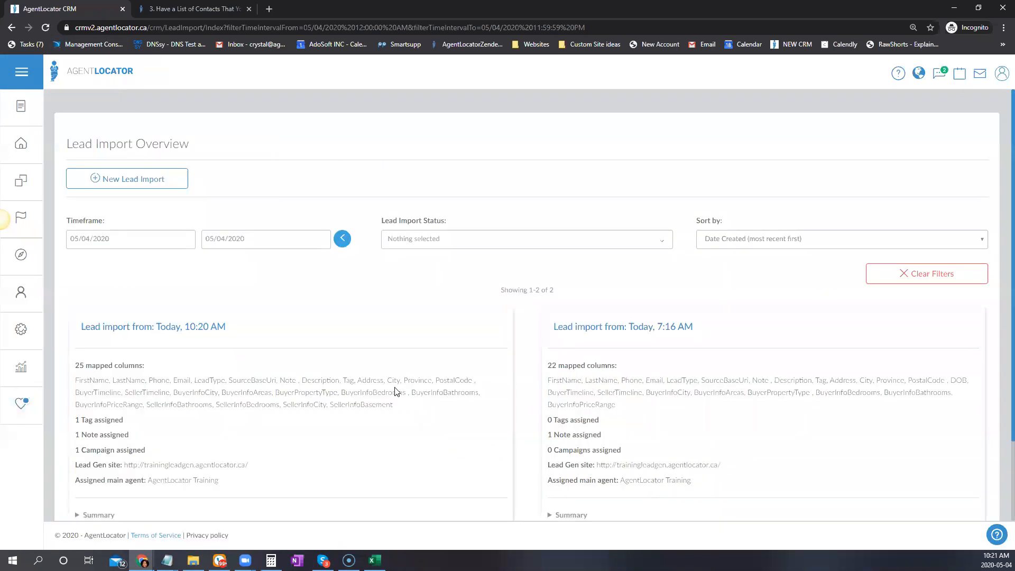
scroll(396, 391, "down", 2)
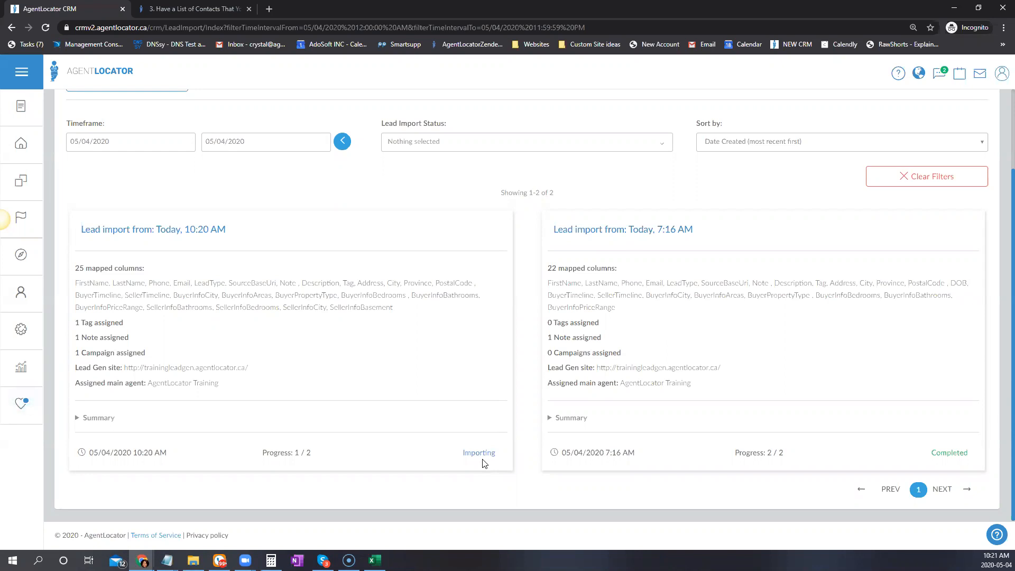
left_click(46, 28)
left_click(46, 28)
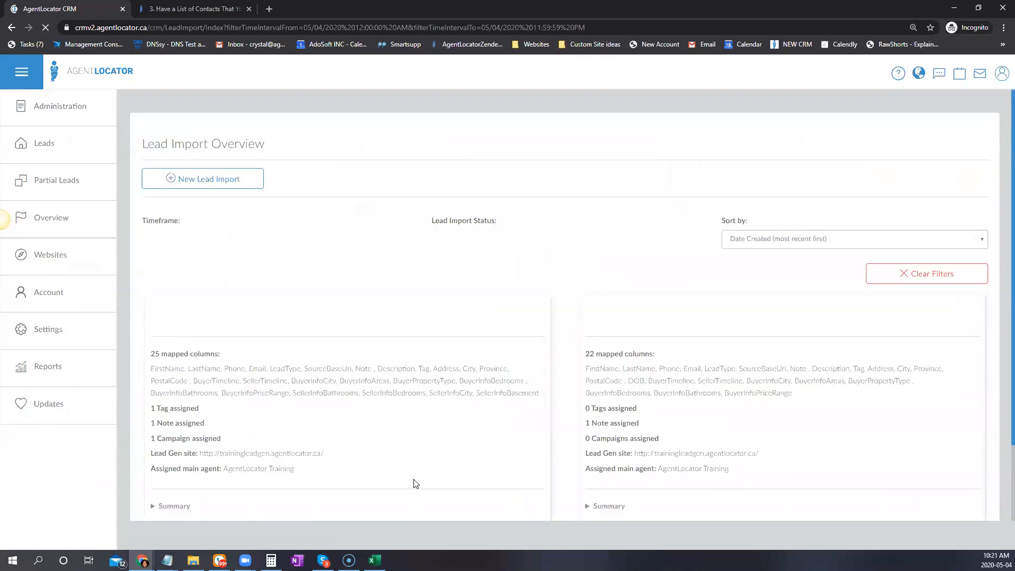
left_click(22, 141)
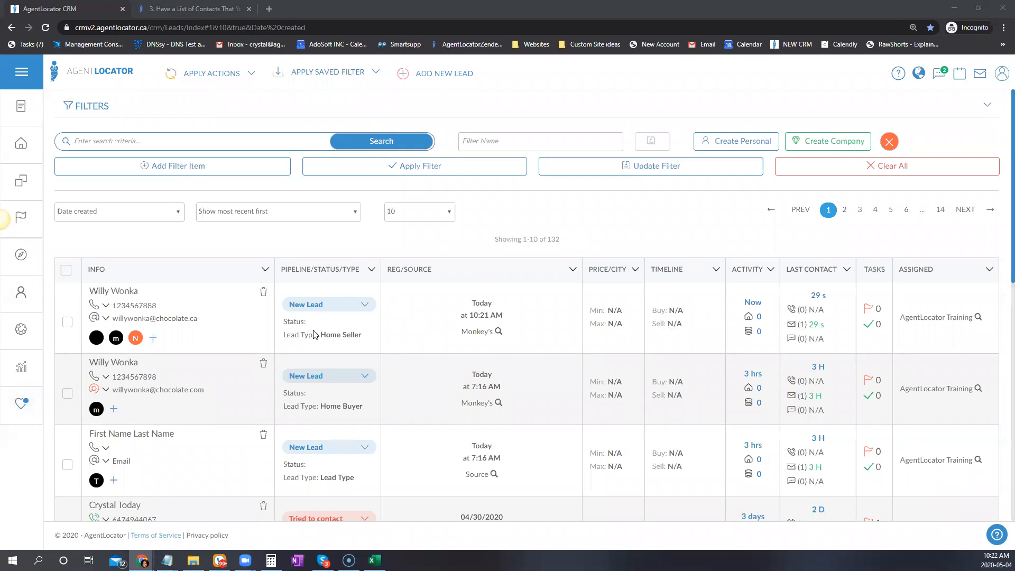
left_click_drag(319, 335, 363, 338)
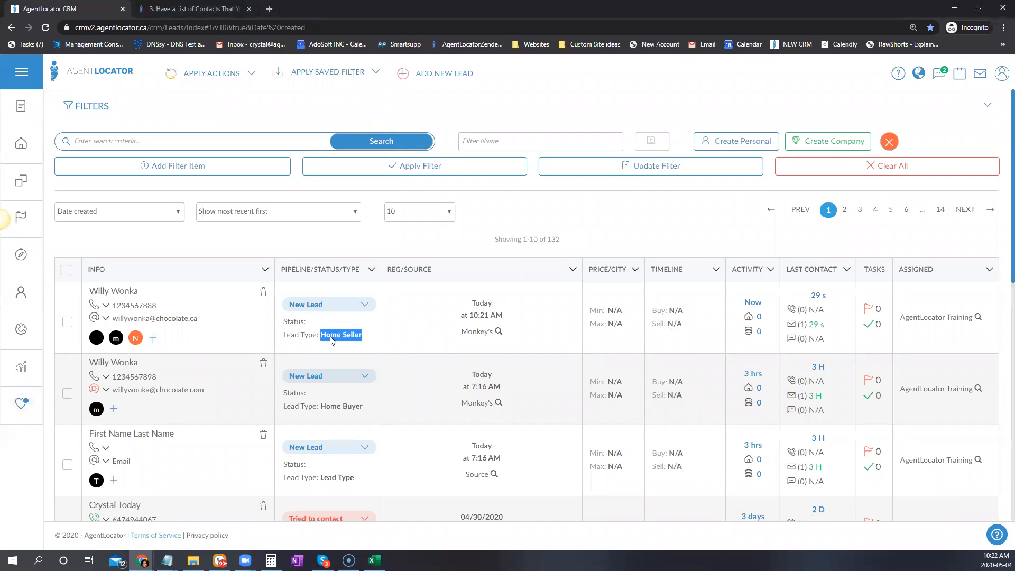
left_click_drag(456, 333, 493, 332)
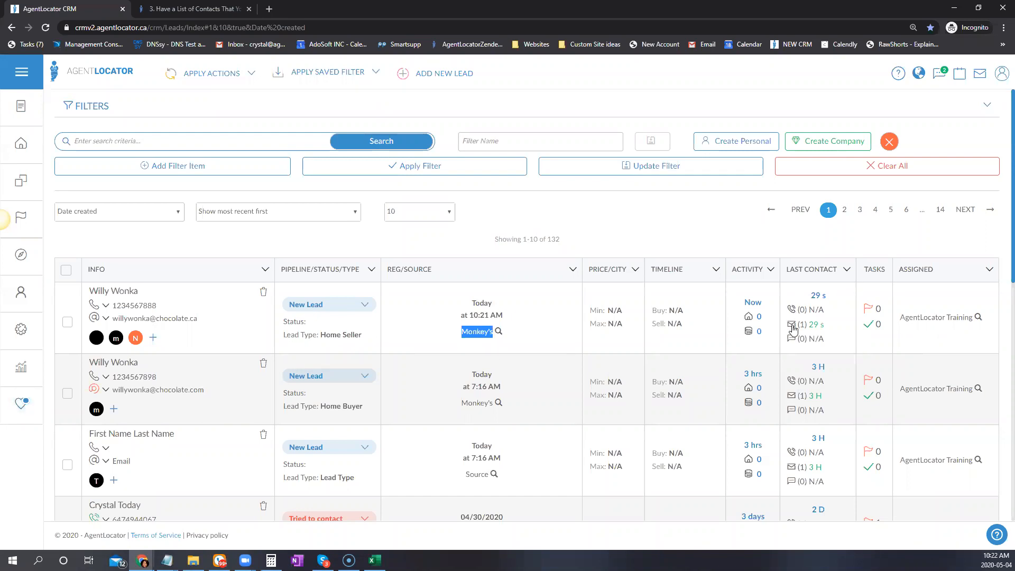
mouse_move(798, 330)
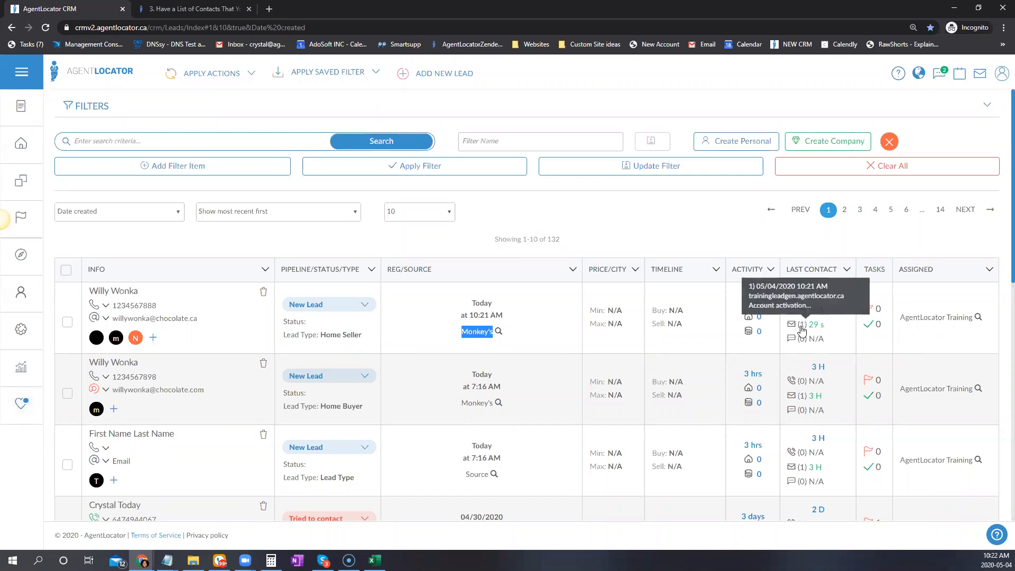
left_click(109, 291)
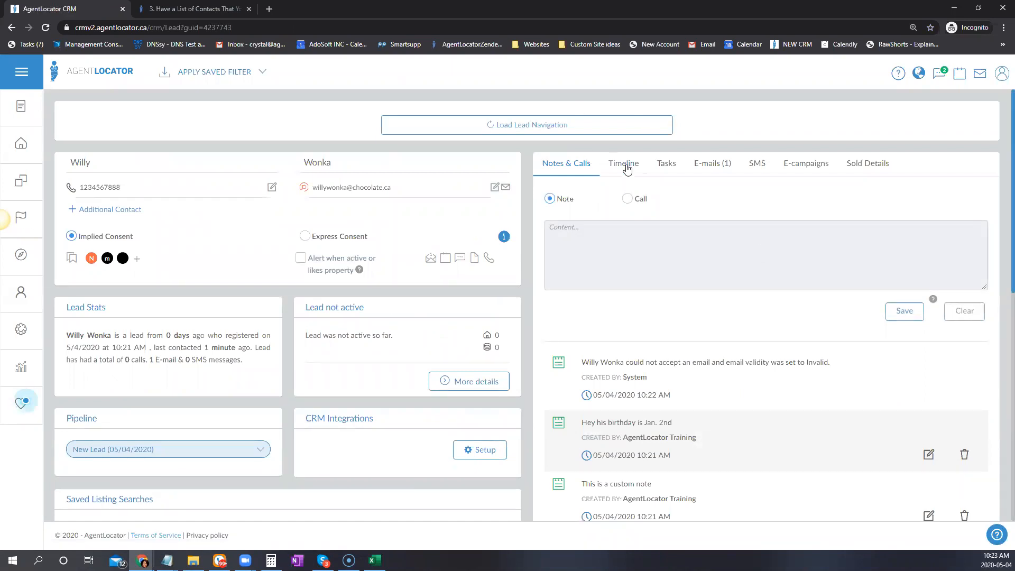
Scroll the imported lead's Notes & Calls and highlight 'Jan. 2nd' in the birthday note
scroll(794, 371, "down", 2)
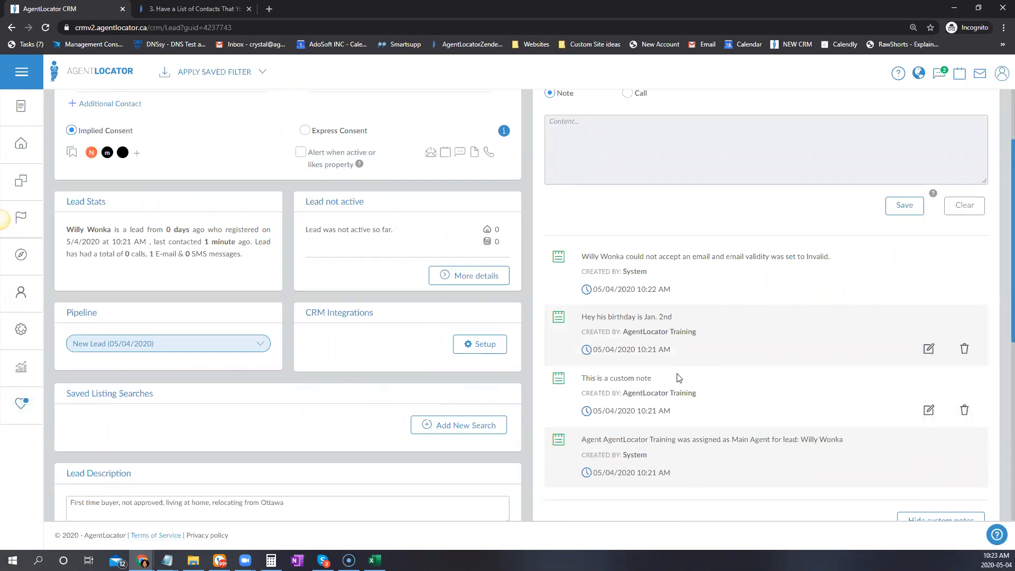
scroll(714, 423, "up", 2)
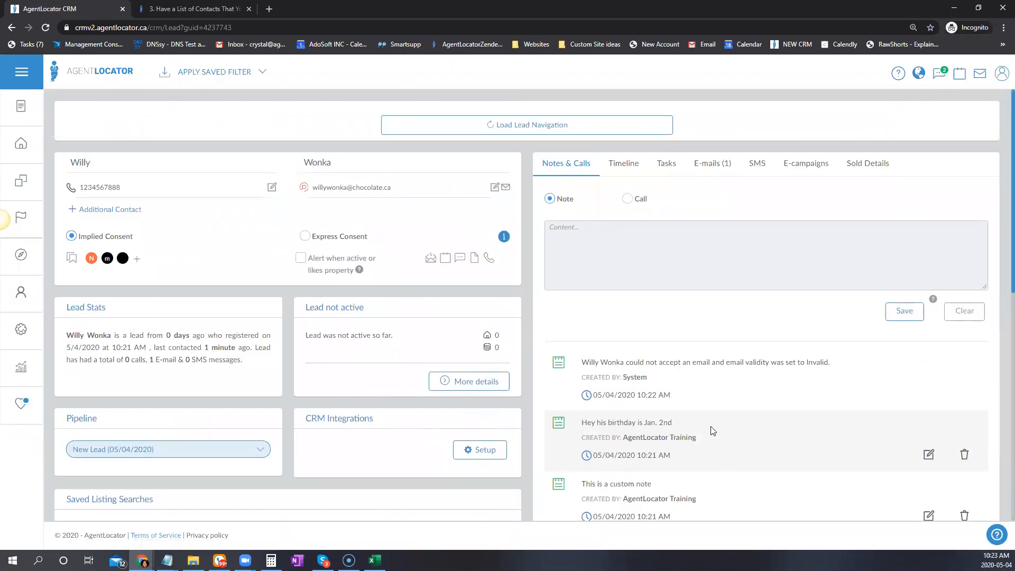
scroll(714, 431, "down", 2)
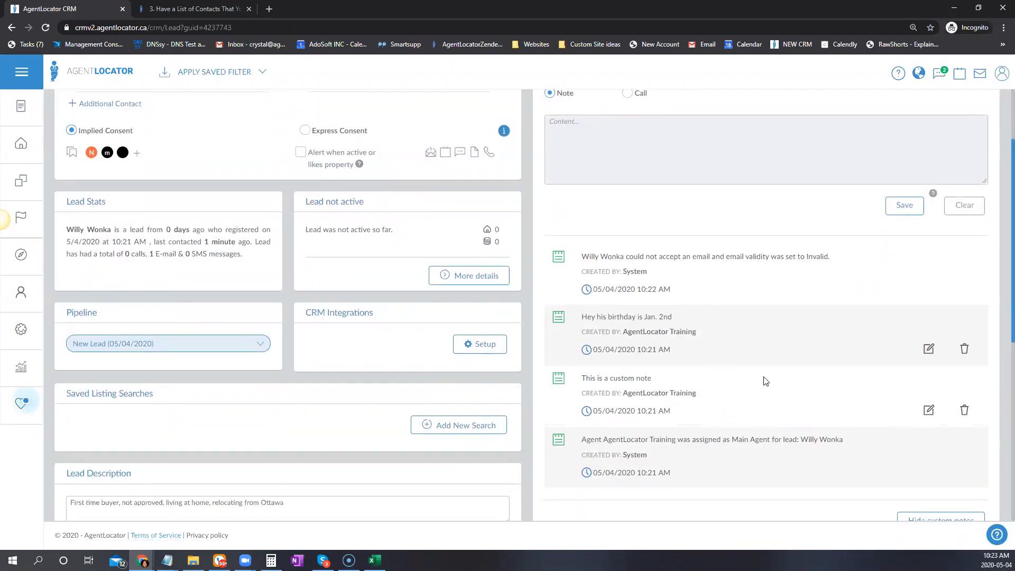
left_click_drag(643, 317, 673, 317)
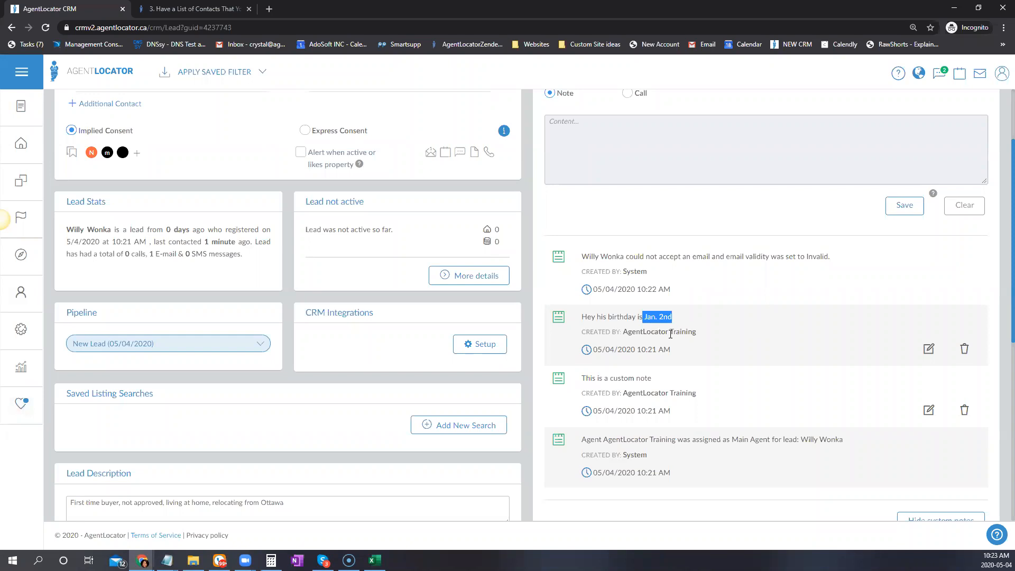
scroll(844, 297, "down", 1)
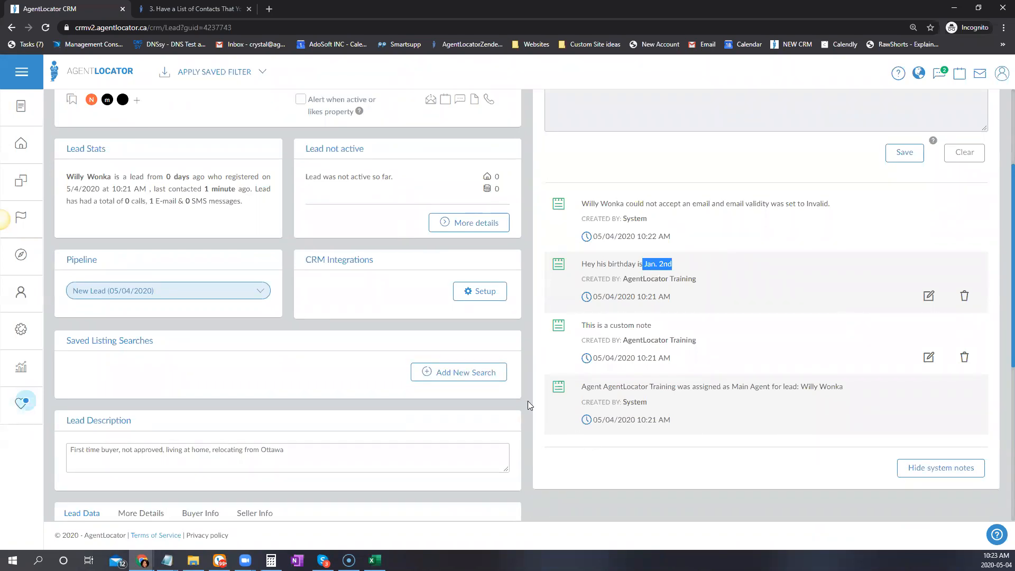
Set the lead's DOB under More Details to January 2
scroll(725, 427, "down", 4)
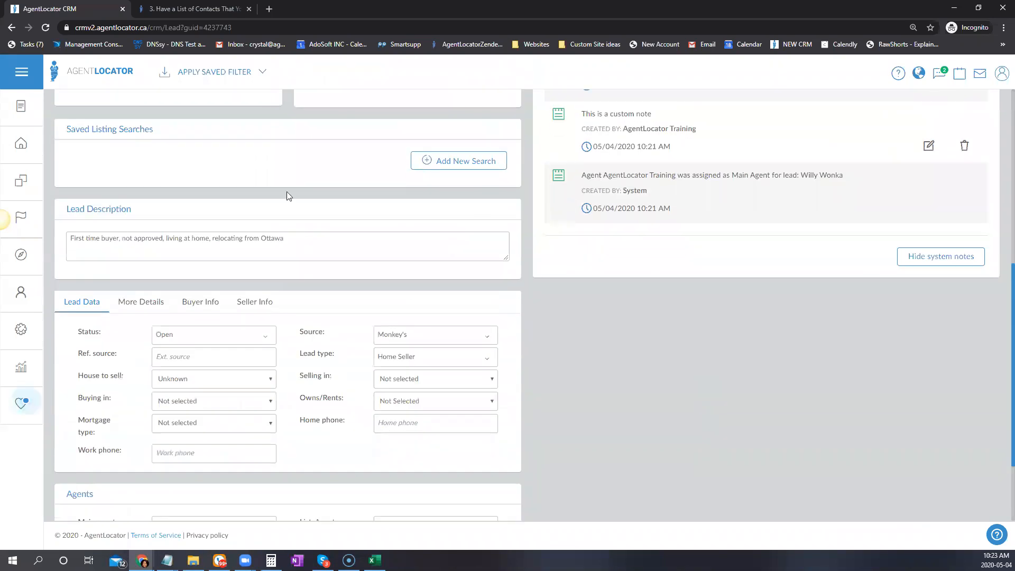
left_click(139, 301)
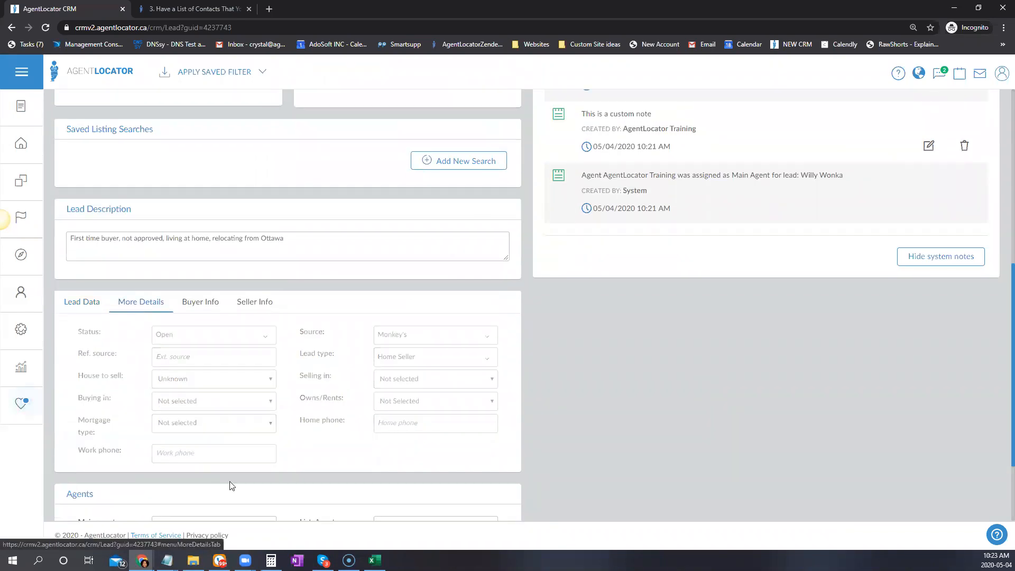
scroll(736, 182, "up", 1)
scroll(735, 180, "up", 3)
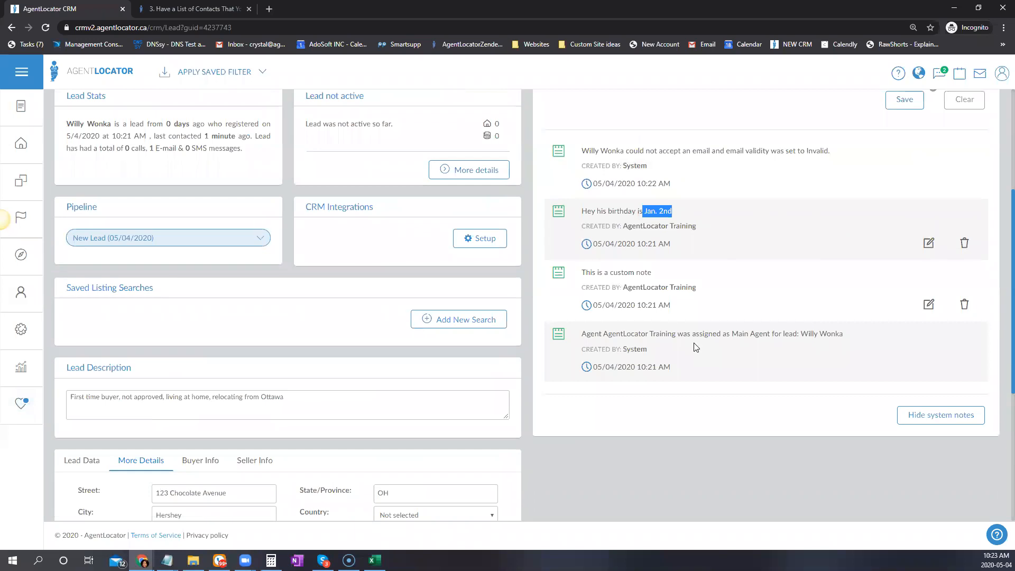
scroll(696, 347, "down", 2)
left_click(431, 431)
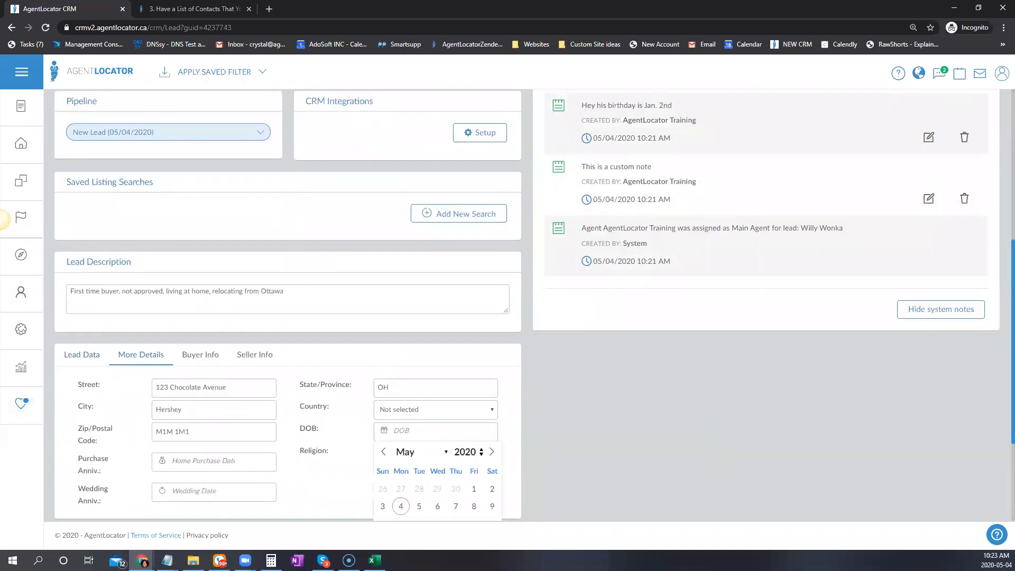
left_click(444, 453)
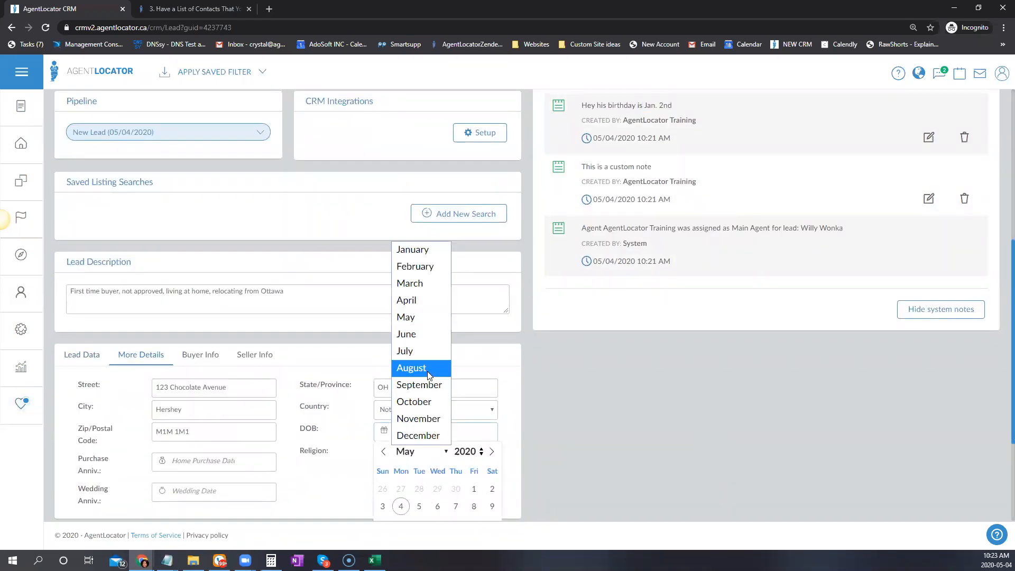
left_click(412, 249)
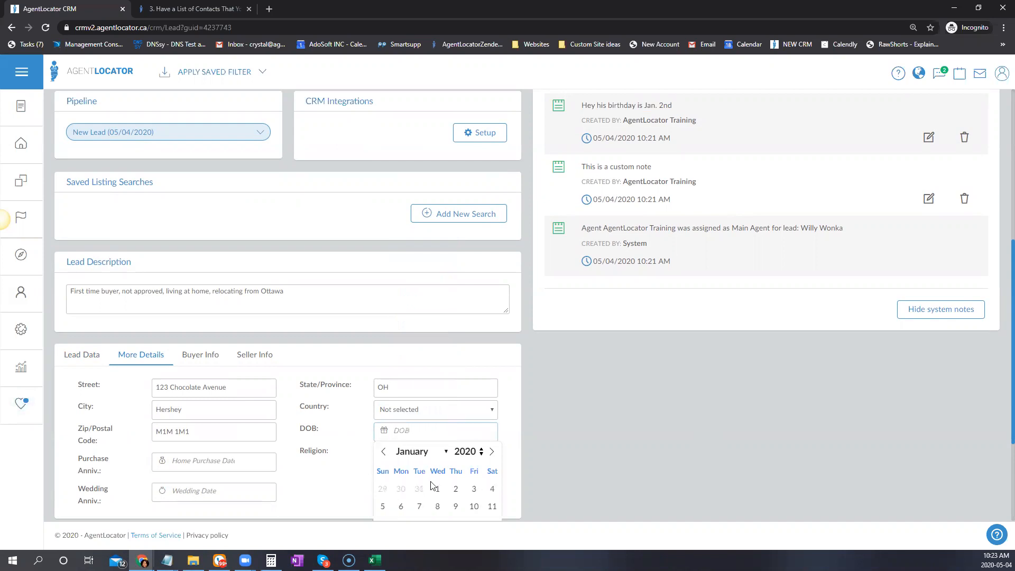
left_click(457, 492)
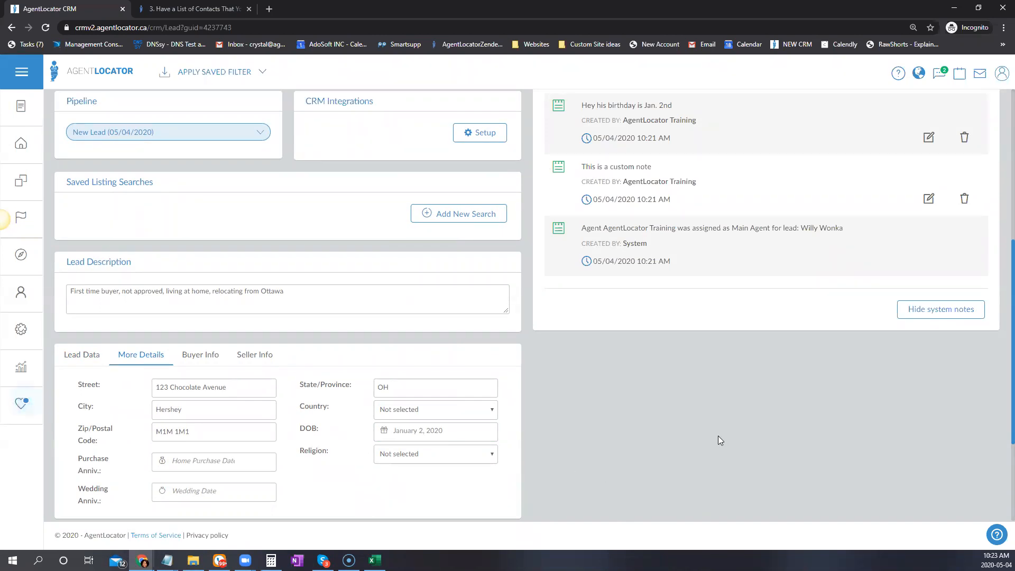
scroll(725, 437, "up", 5)
scroll(728, 437, "down", 2)
double_click(744, 346)
scroll(274, 434, "down", 2)
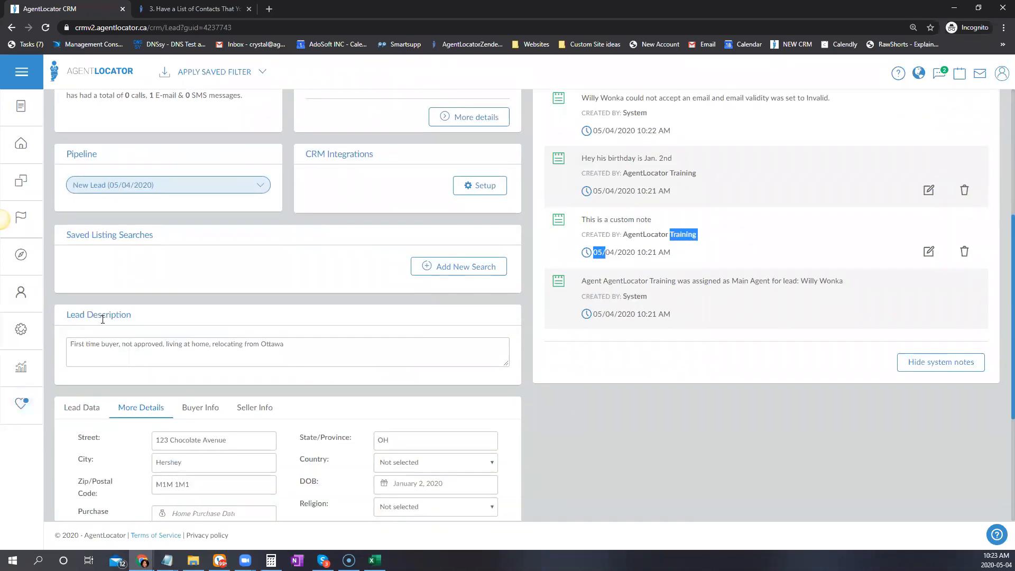
left_click_drag(69, 347, 353, 343)
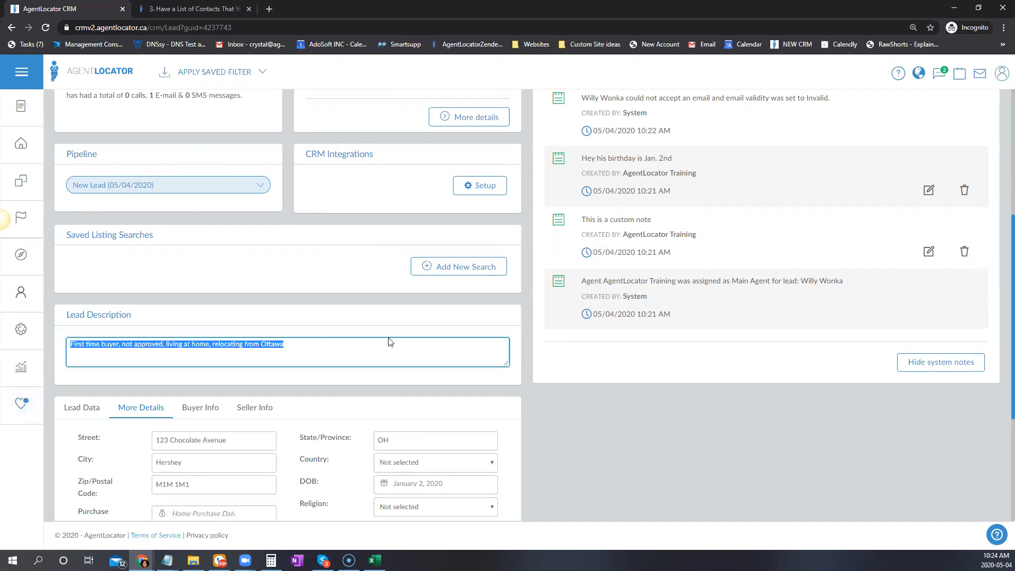
scroll(726, 342, "up", 4)
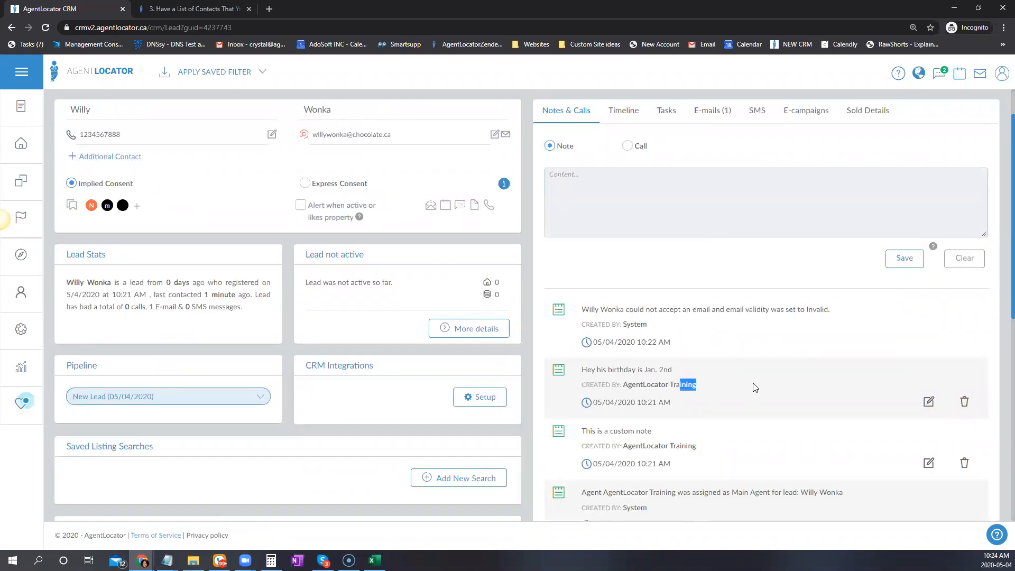
left_click(737, 193)
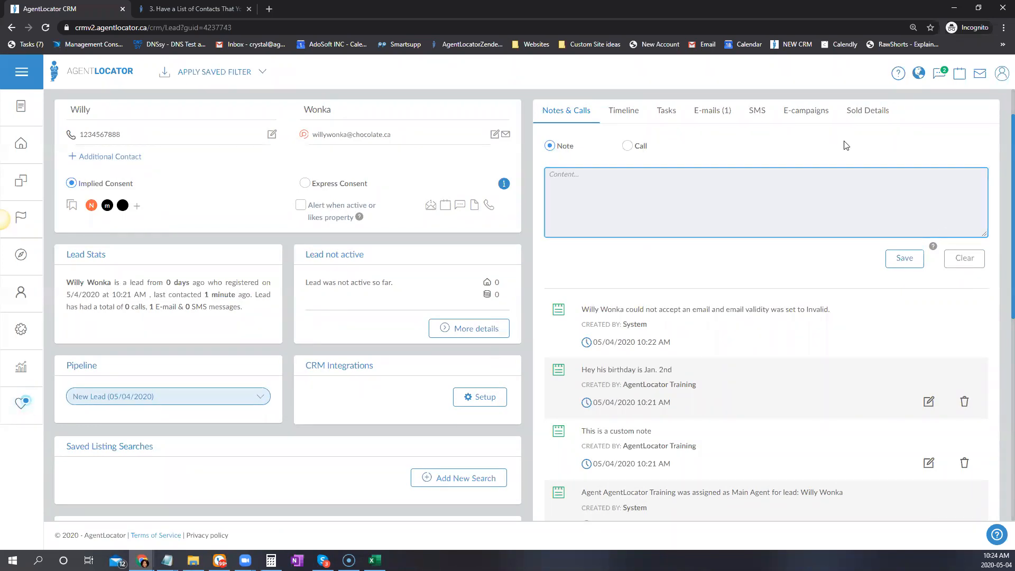
scroll(788, 422, "down", 2)
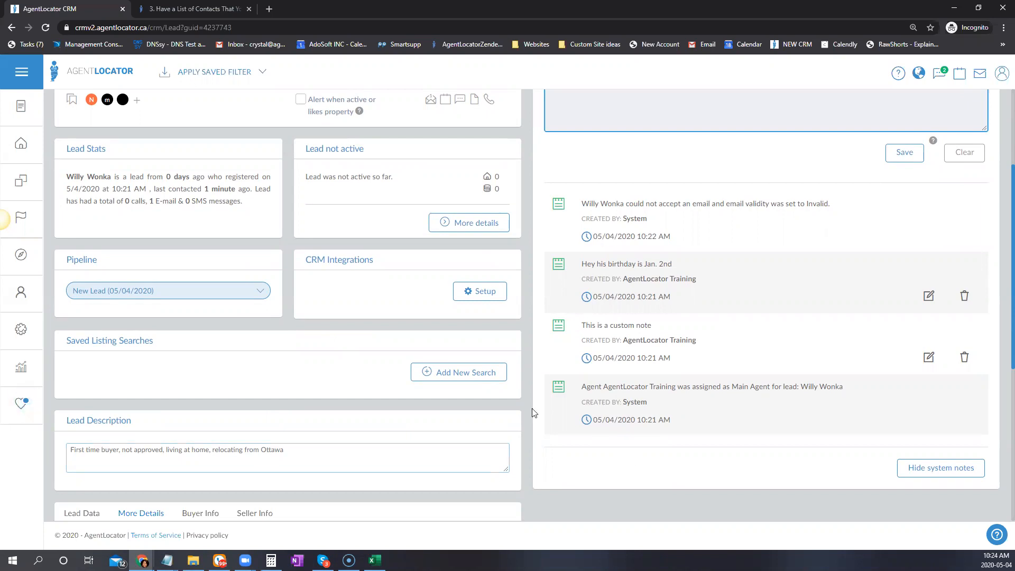
scroll(419, 359, "down", 3)
scroll(419, 353, "down", 2)
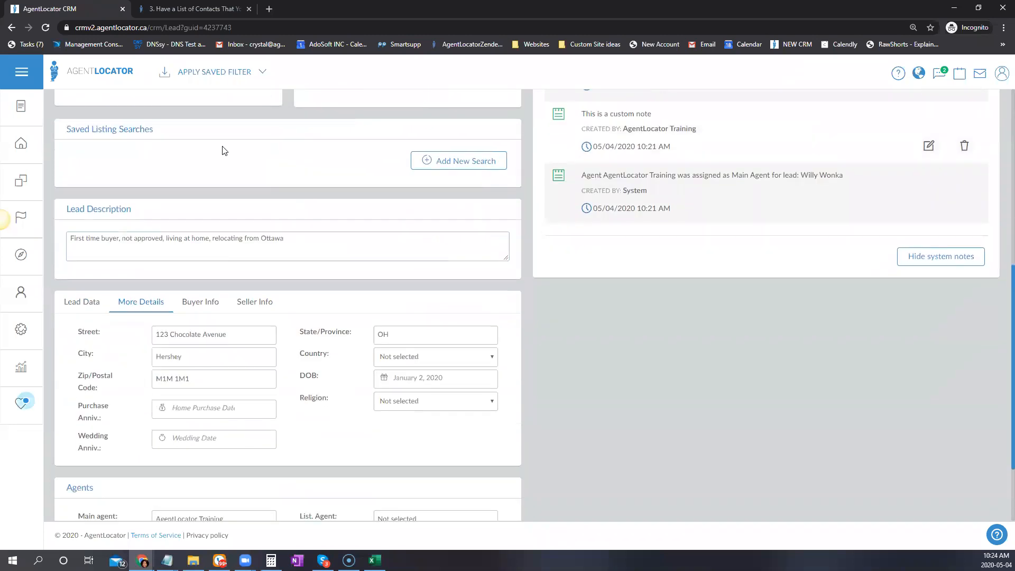
Set the lead's Buying in timeline to 0-3 Months in Lead Data
left_click(85, 302)
scroll(481, 407, "down", 2)
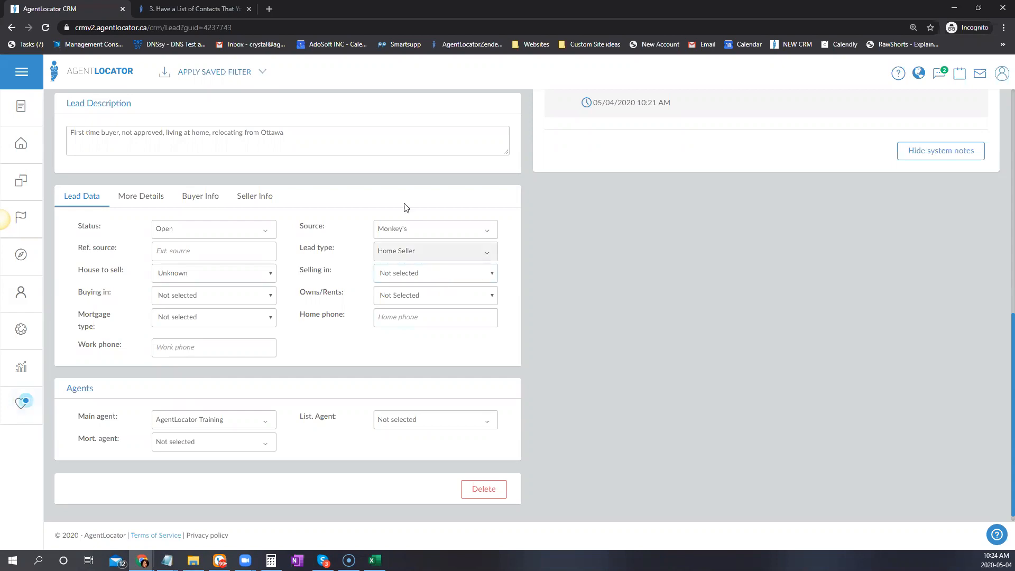
left_click(200, 200)
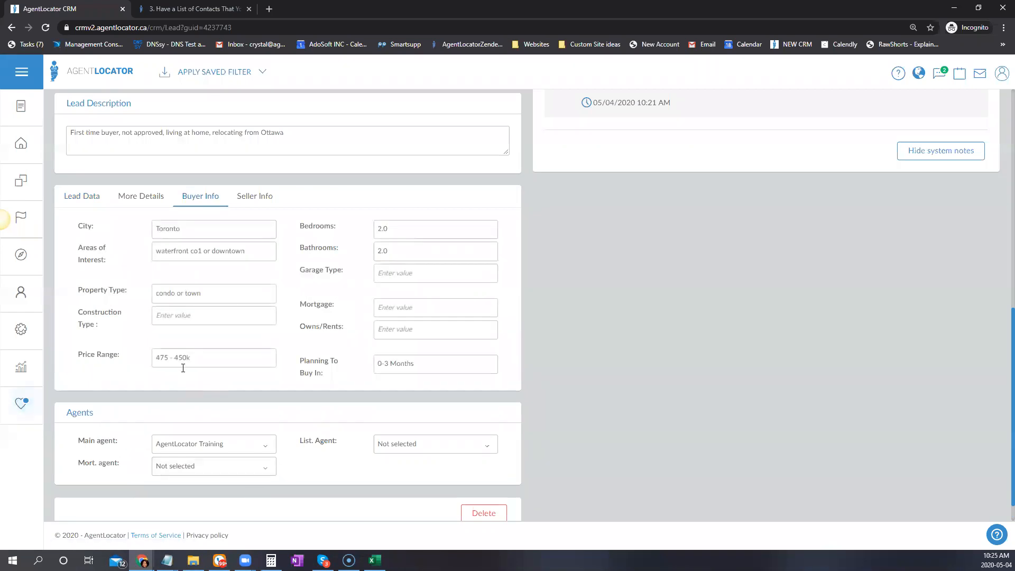
left_click(81, 318)
left_click(80, 196)
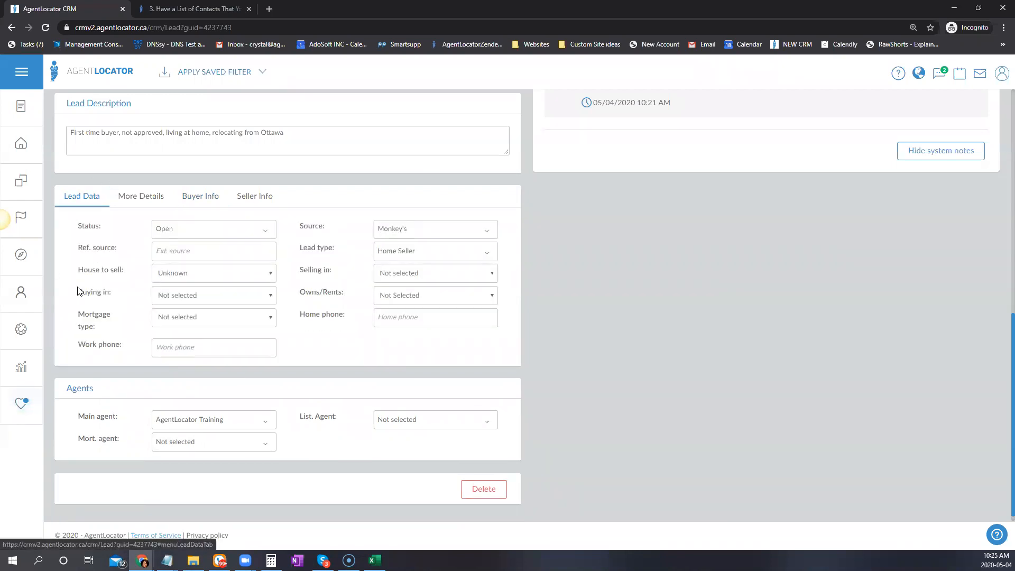
left_click(155, 293)
key("Down")
key("Return")
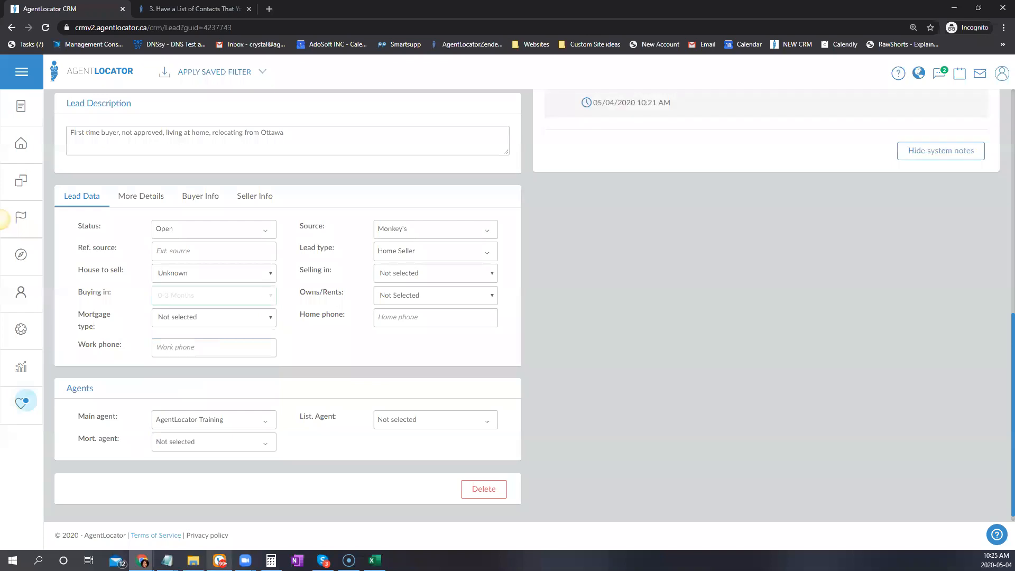
Confirm Seller Info's Planning To Sell In is Now, then set Lead Data's Selling in to Now
left_click(252, 197)
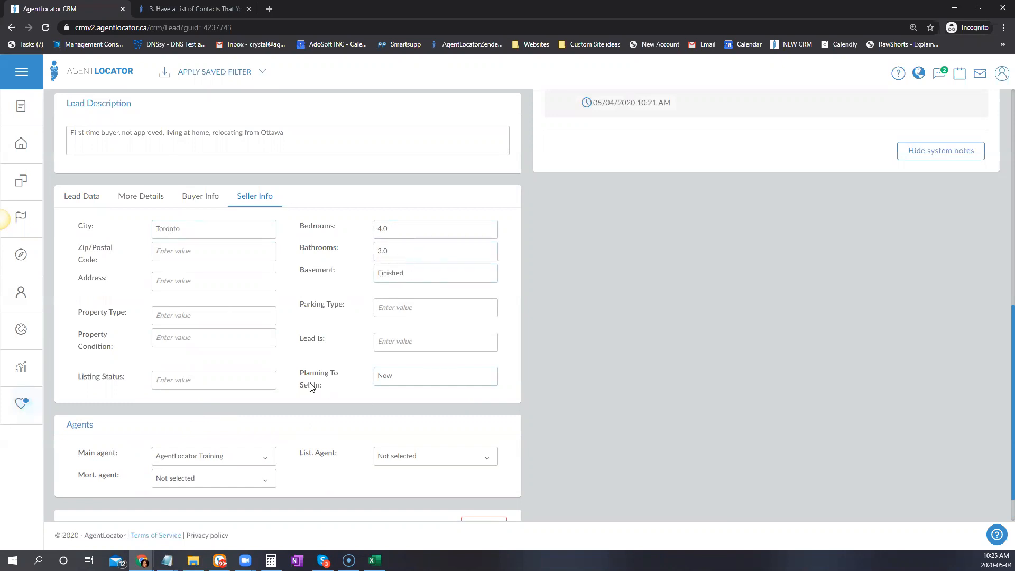
key("ctrl+a")
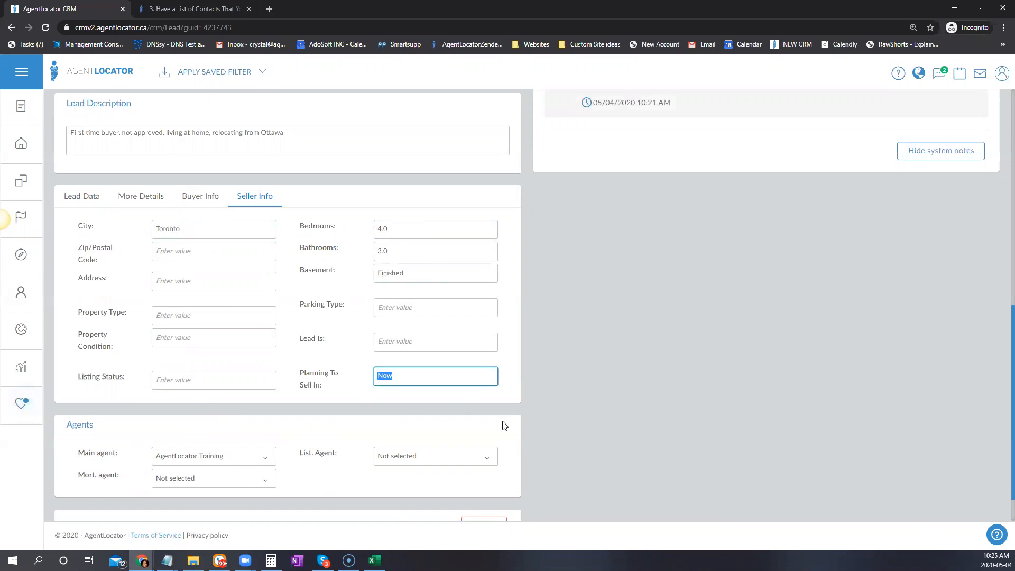
left_click(83, 197)
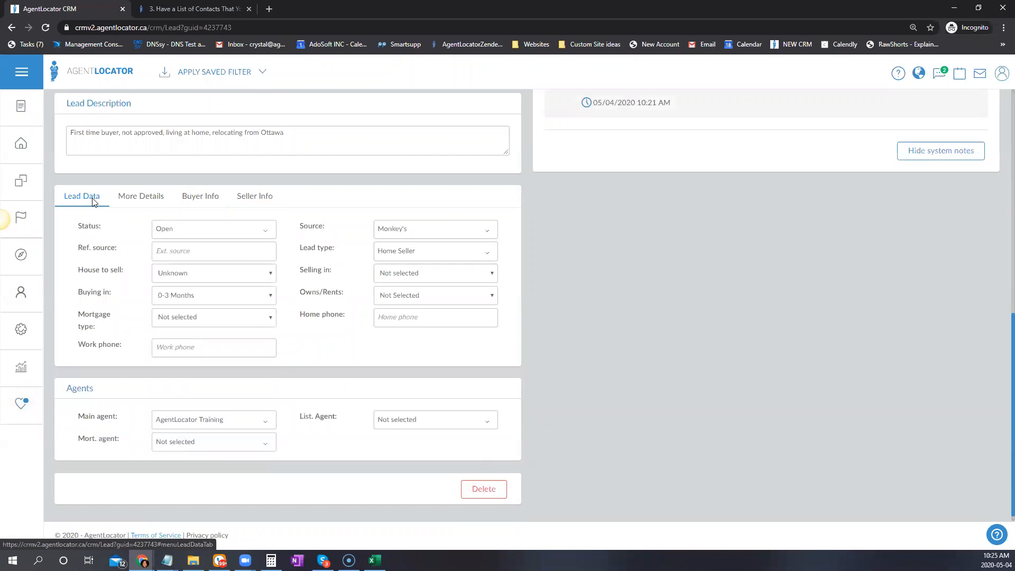
left_click(405, 276)
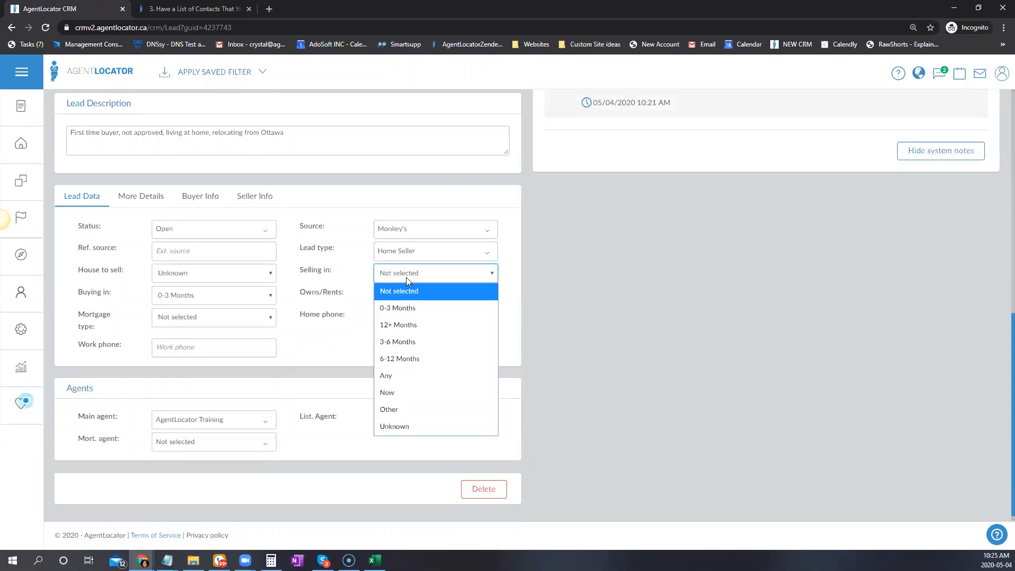
left_click(403, 393)
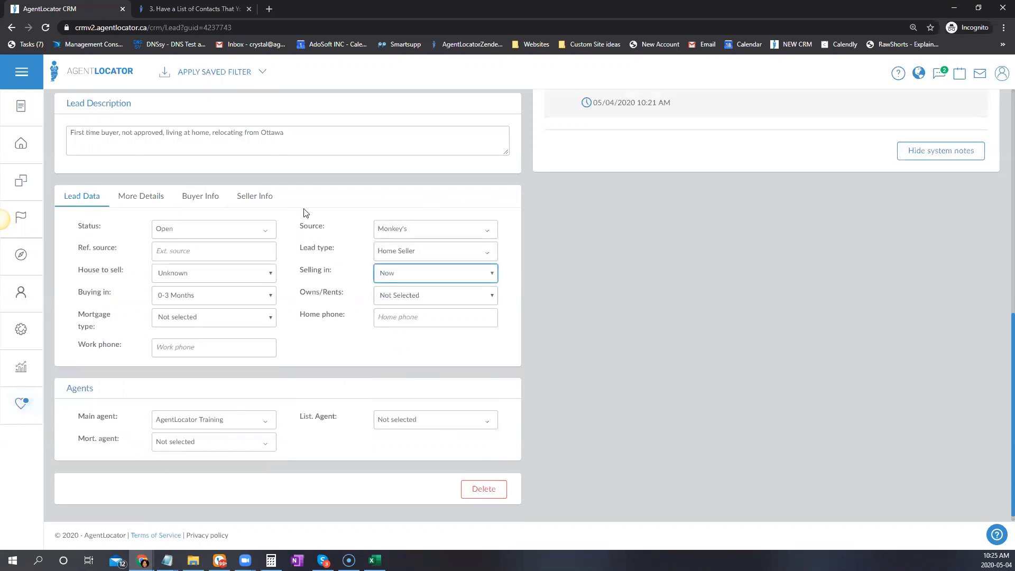
left_click(141, 196)
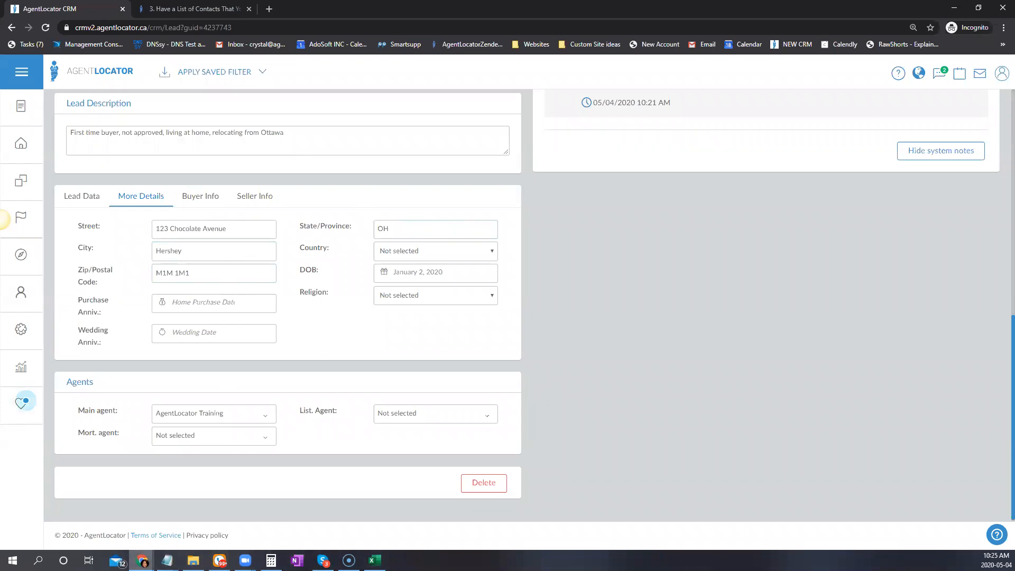
left_click(142, 560)
left_click(341, 523)
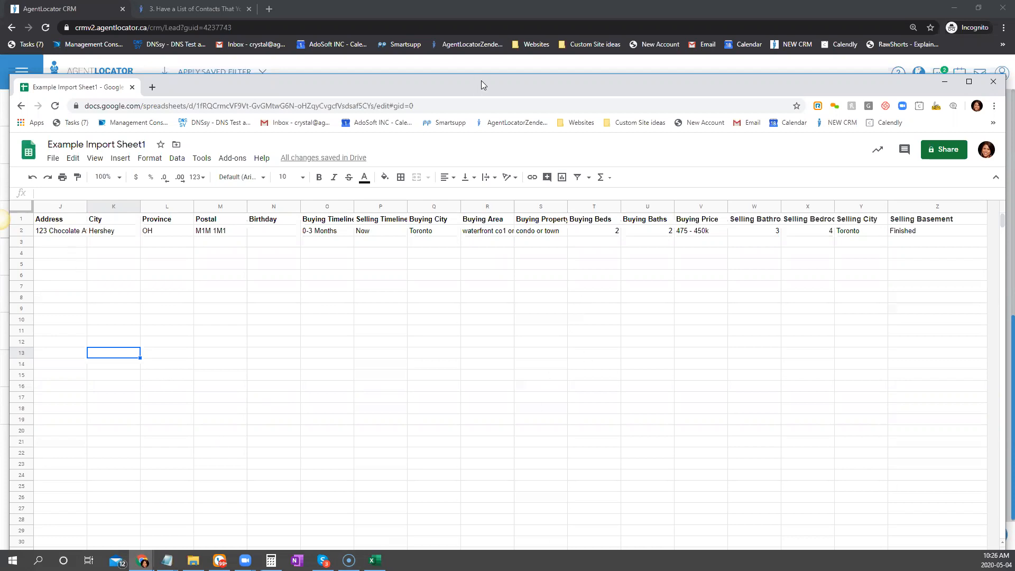
left_click_drag(481, 81, 487, 50)
left_click_drag(425, 514, 357, 521)
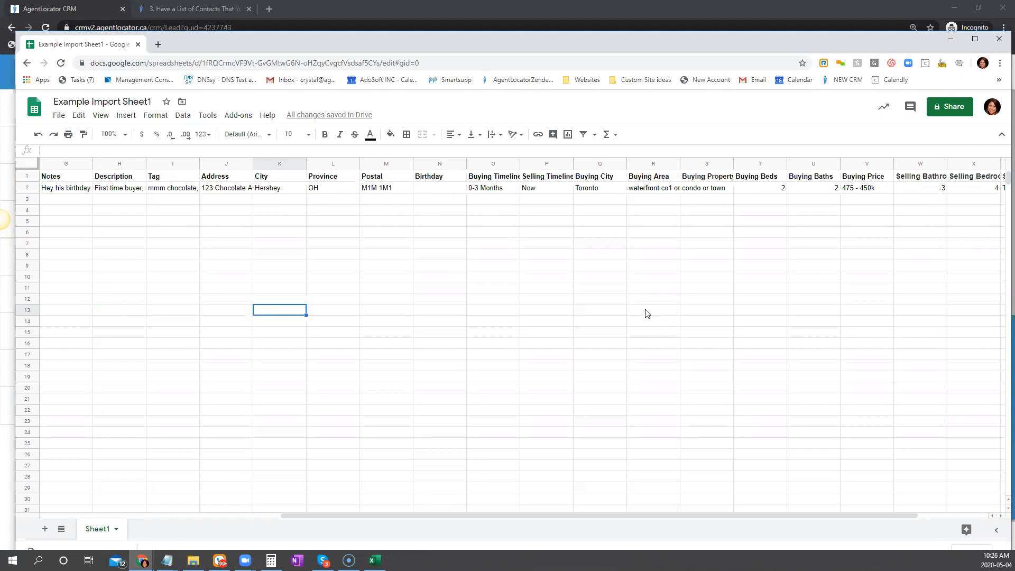
left_click_drag(579, 43, 555, 75)
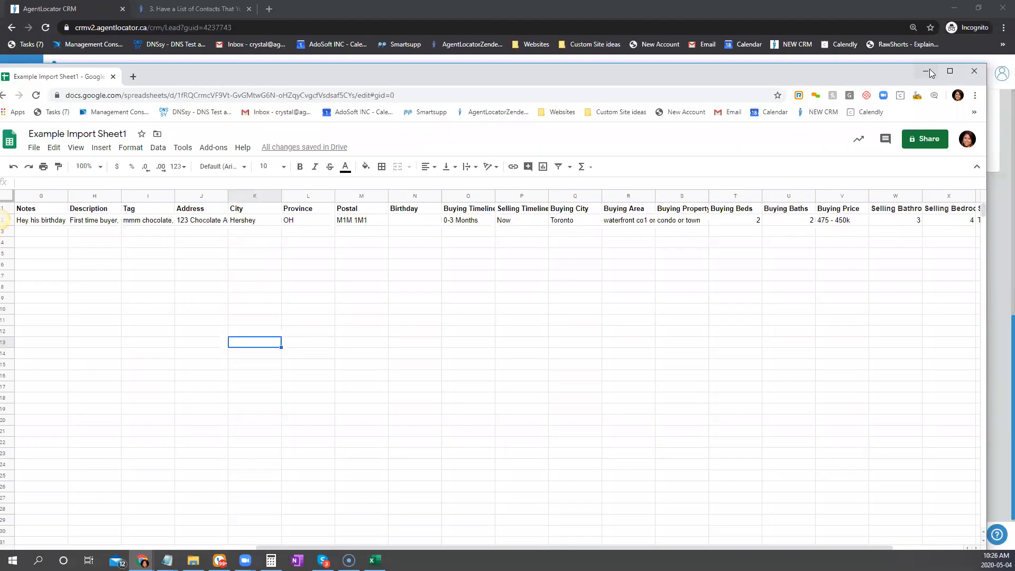
left_click(930, 69)
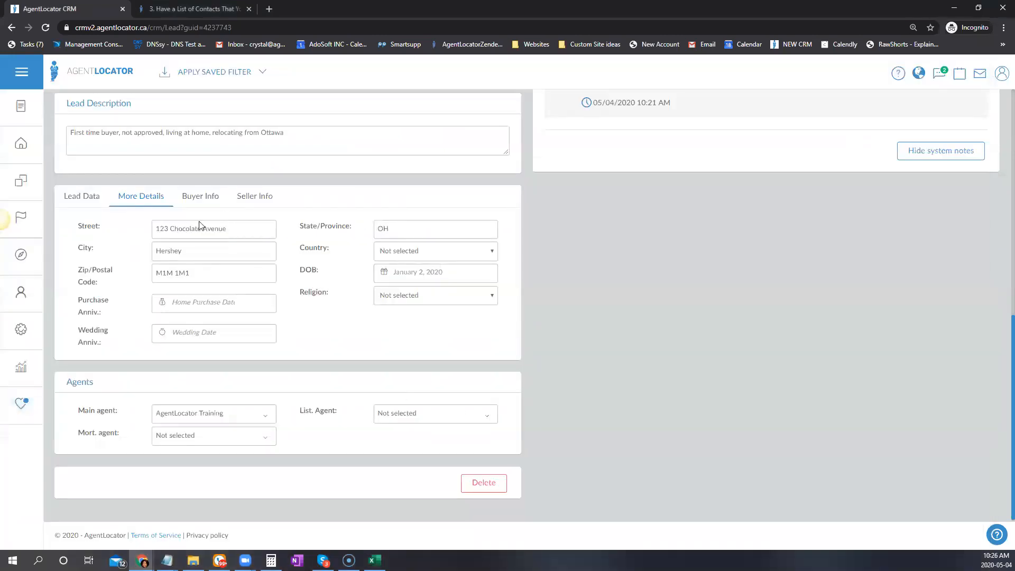
Compare the Buyer Info and Seller Info values with the spreadsheet, including the empty seller postal code
left_click(201, 198)
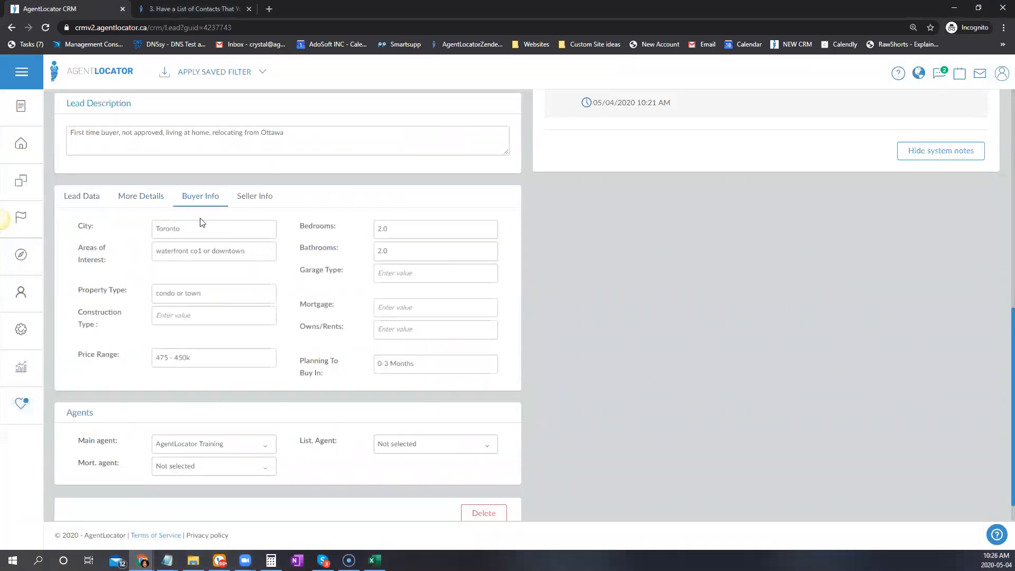
left_click(252, 199)
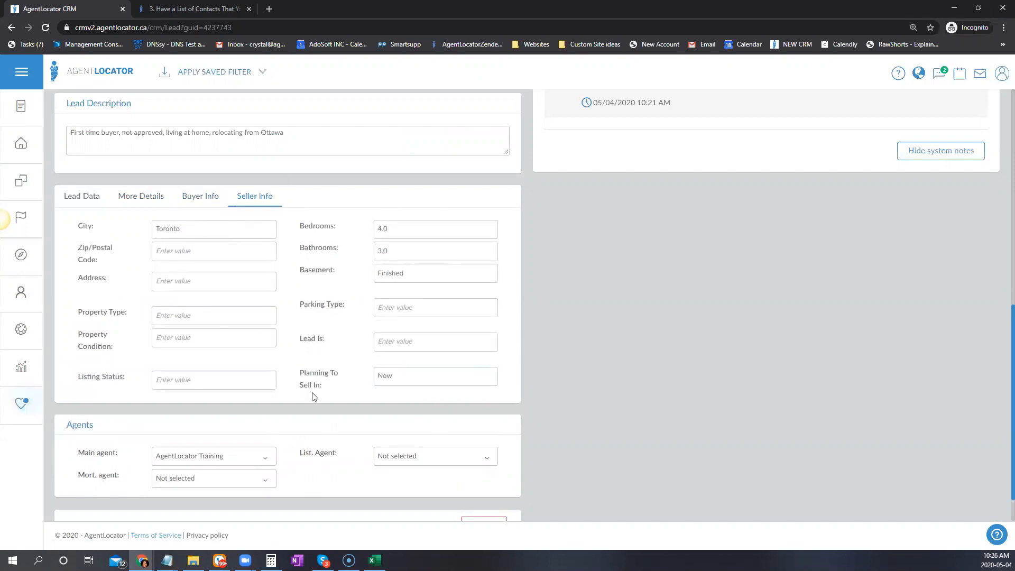
left_click(183, 251)
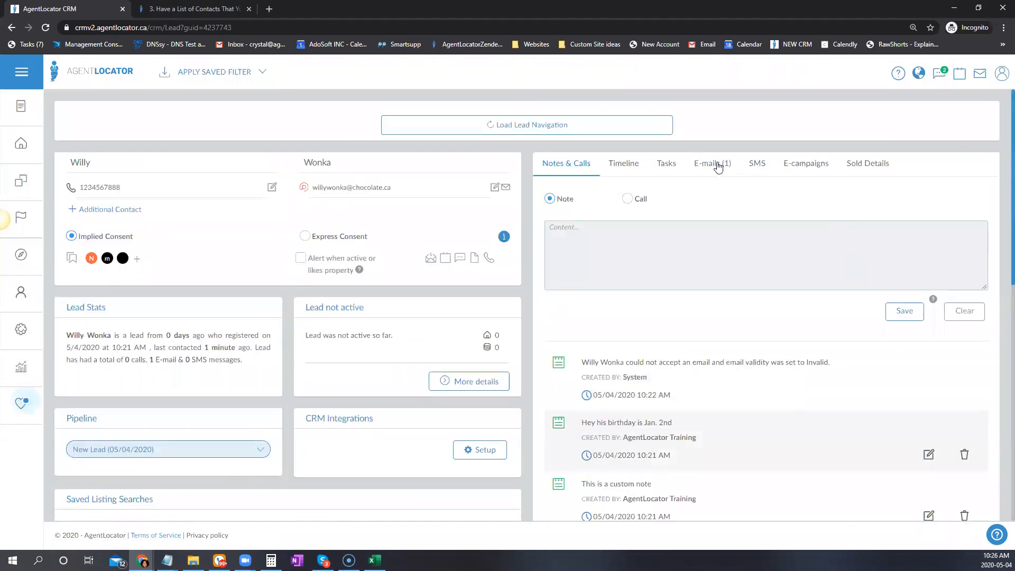
From E-mails (1), open the AgentLocator Training account activation email and read its full details
left_click(718, 167)
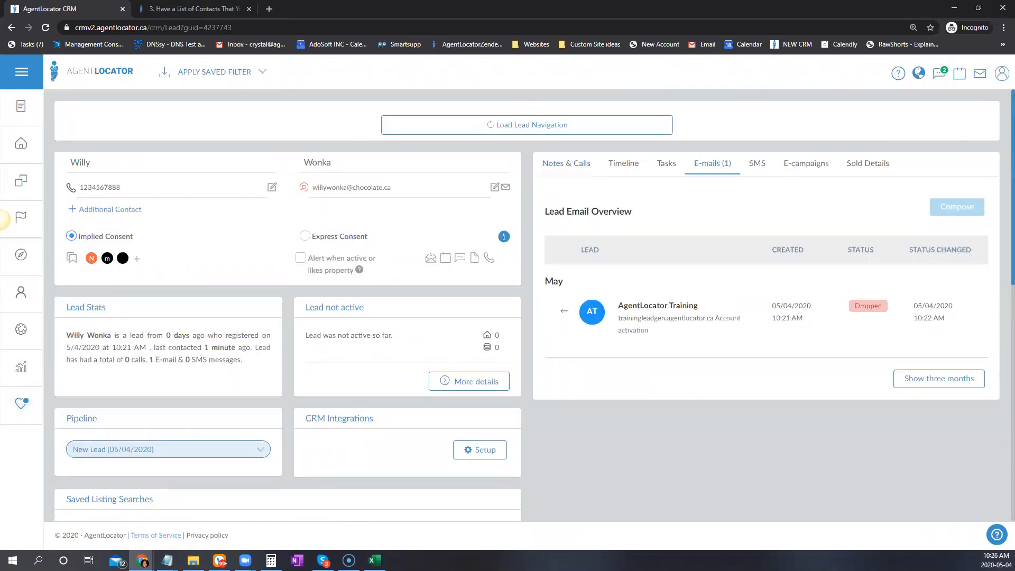
left_click(659, 305)
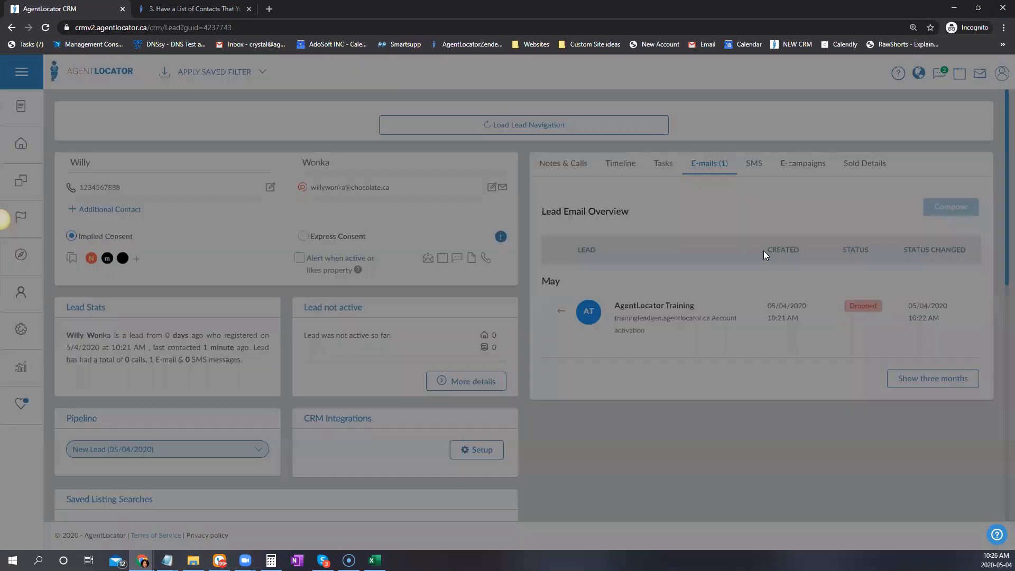
scroll(671, 293, "down", 6)
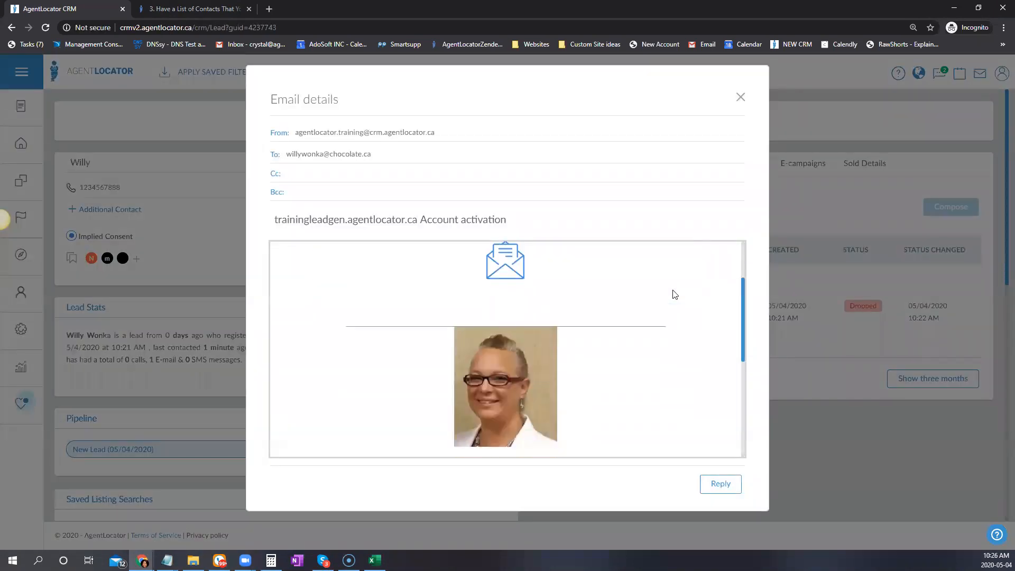
scroll(656, 392, "up", 5)
scroll(650, 376, "up", 2)
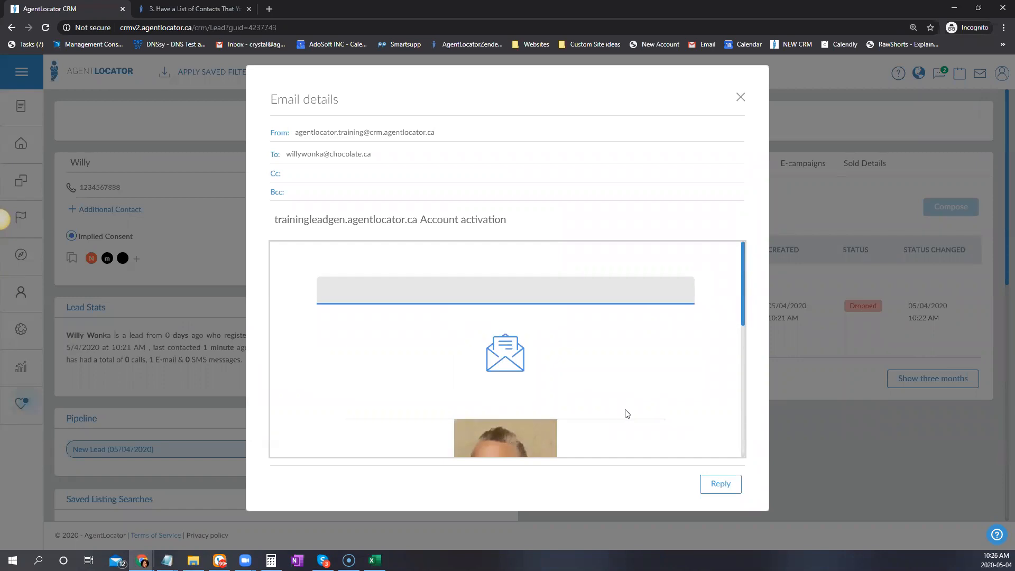
left_click_drag(740, 314, 741, 272)
scroll(610, 354, "down", 3)
scroll(608, 358, "up", 3)
Close the email details and return to the full leads list
left_click(741, 99)
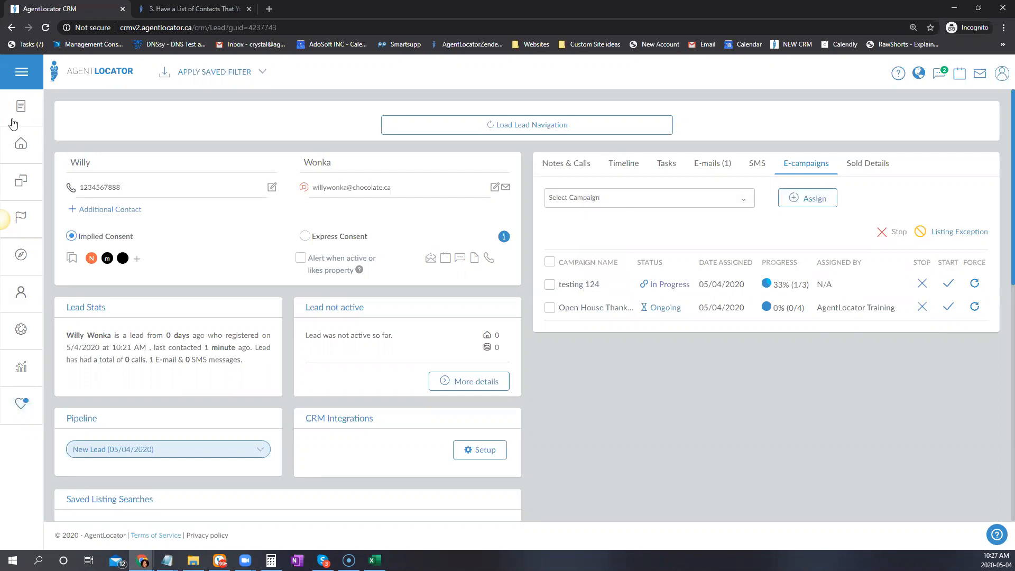
left_click(21, 144)
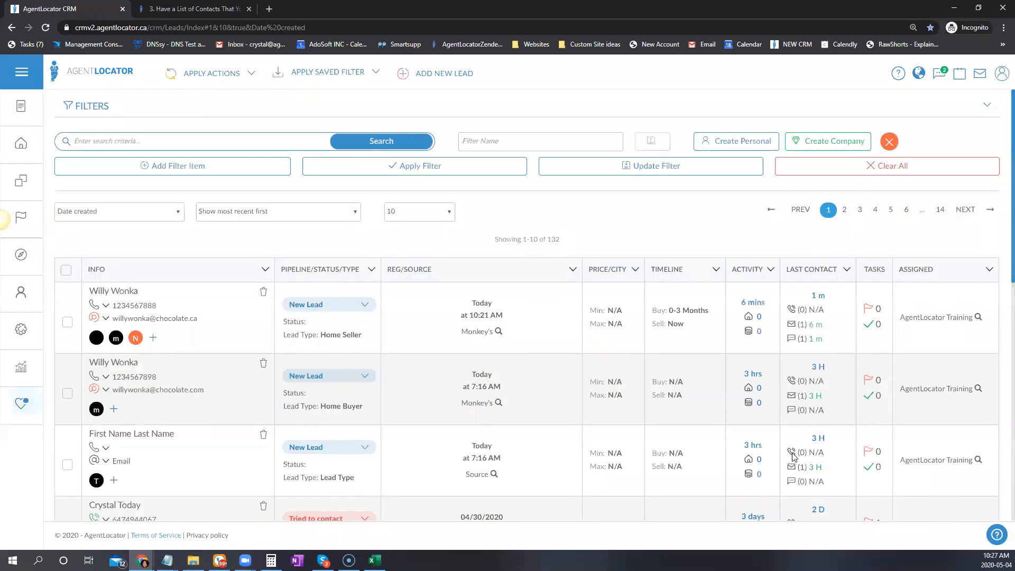
Read the 7:16 AM duplicate lead's activation email, checking its validation link and login details
left_click(121, 363)
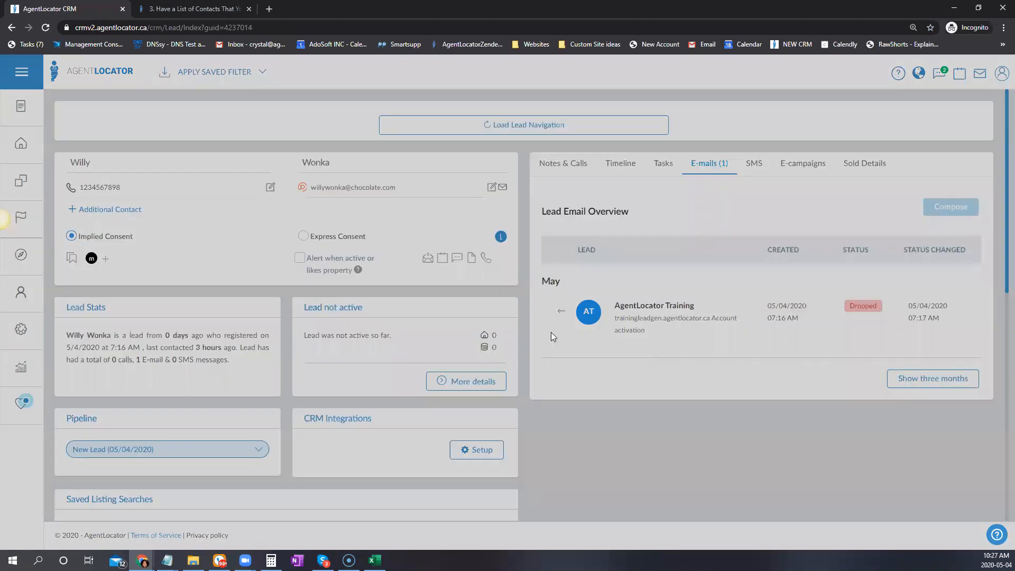
left_click(551, 333)
scroll(551, 333, "down", 5)
scroll(644, 346, "up", 6)
scroll(644, 346, "down", 2)
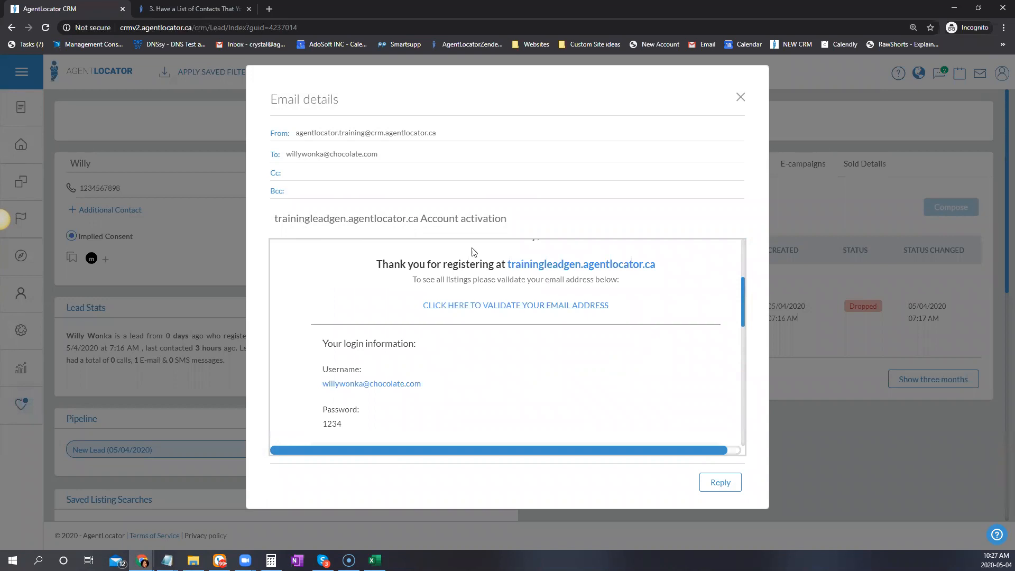
scroll(613, 377, "up", 2)
scroll(612, 376, "down", 6)
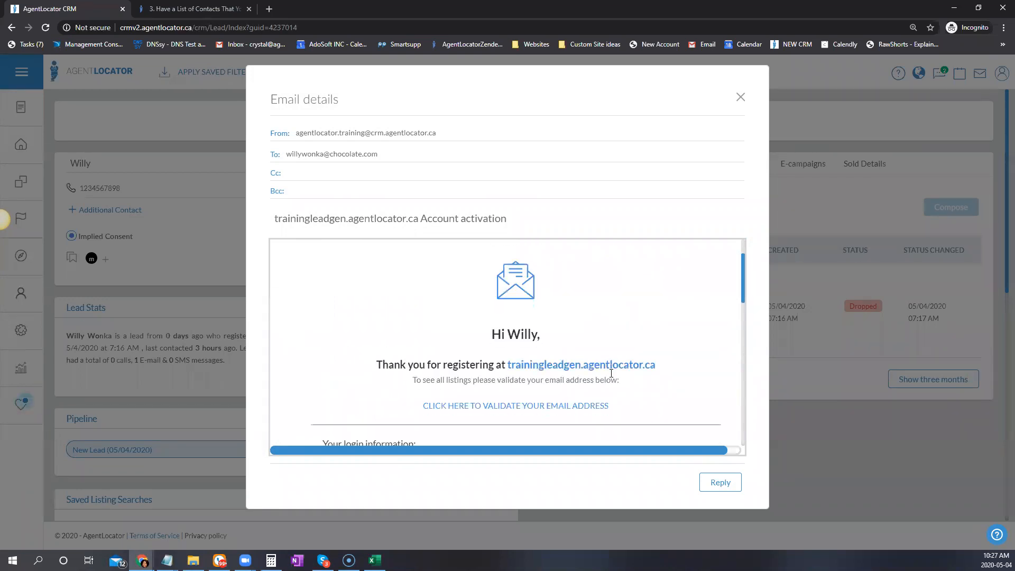
scroll(611, 374, "down", 3)
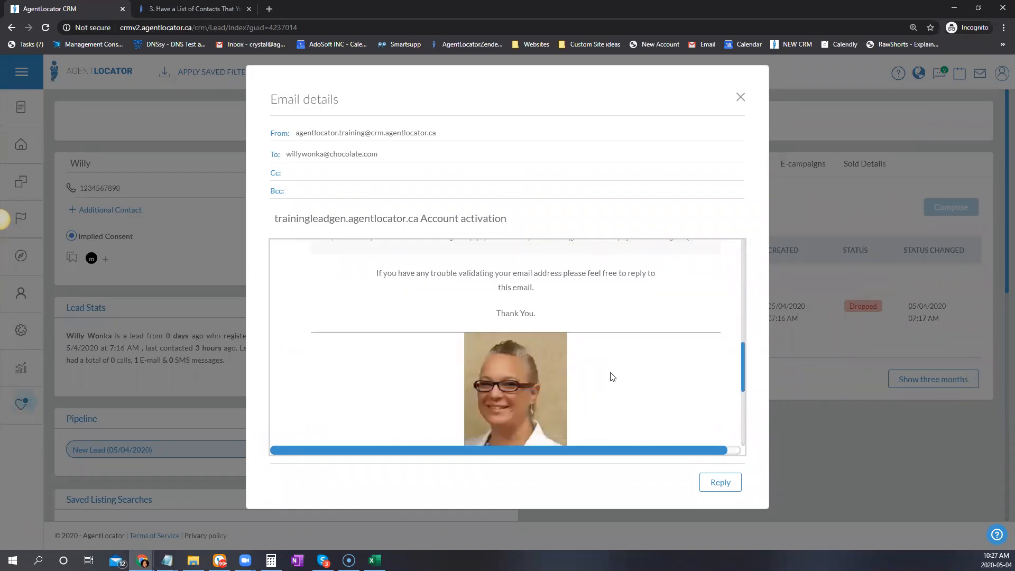
scroll(629, 300, "up", 2)
scroll(628, 300, "up", 8)
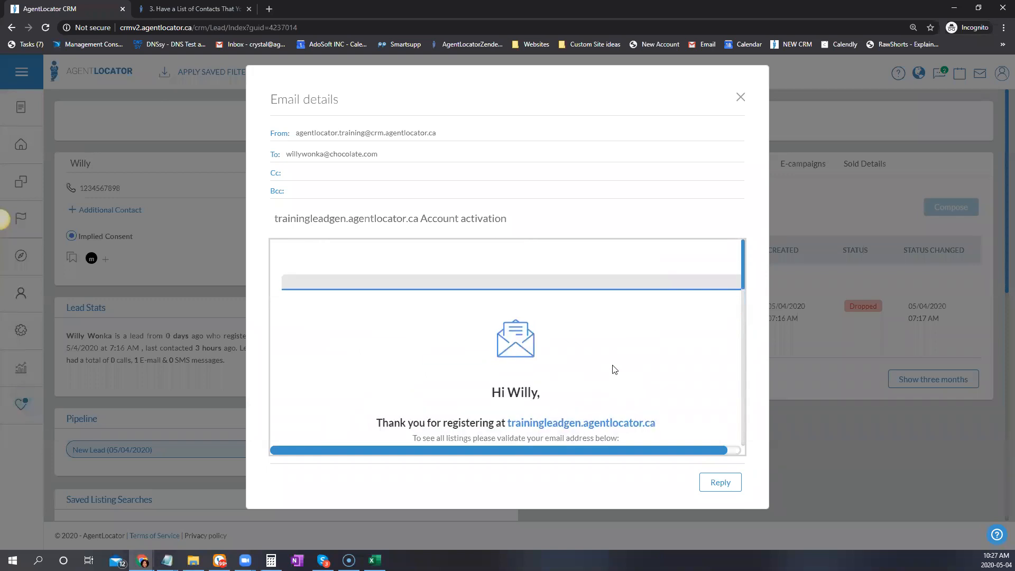
left_click(740, 103)
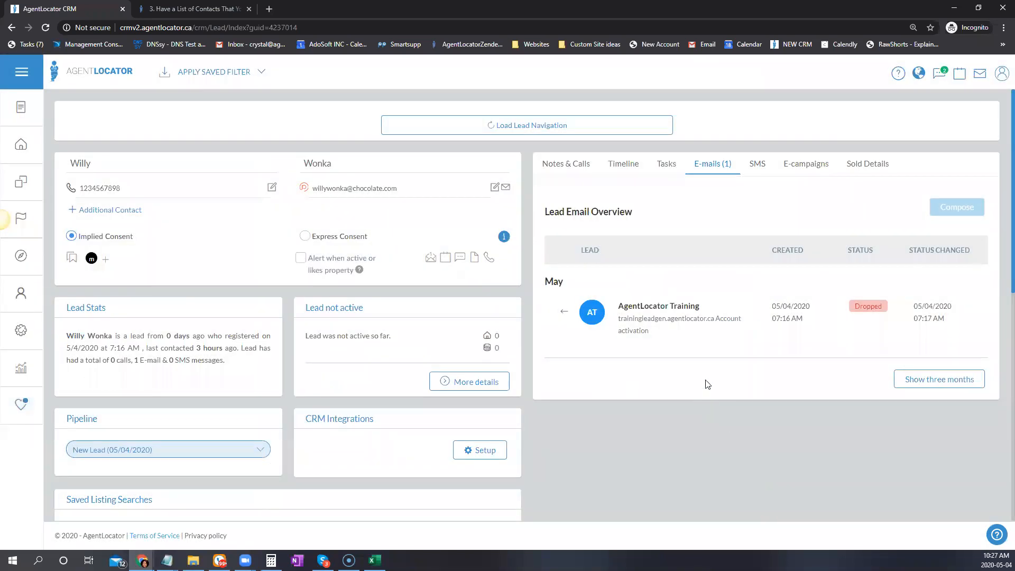
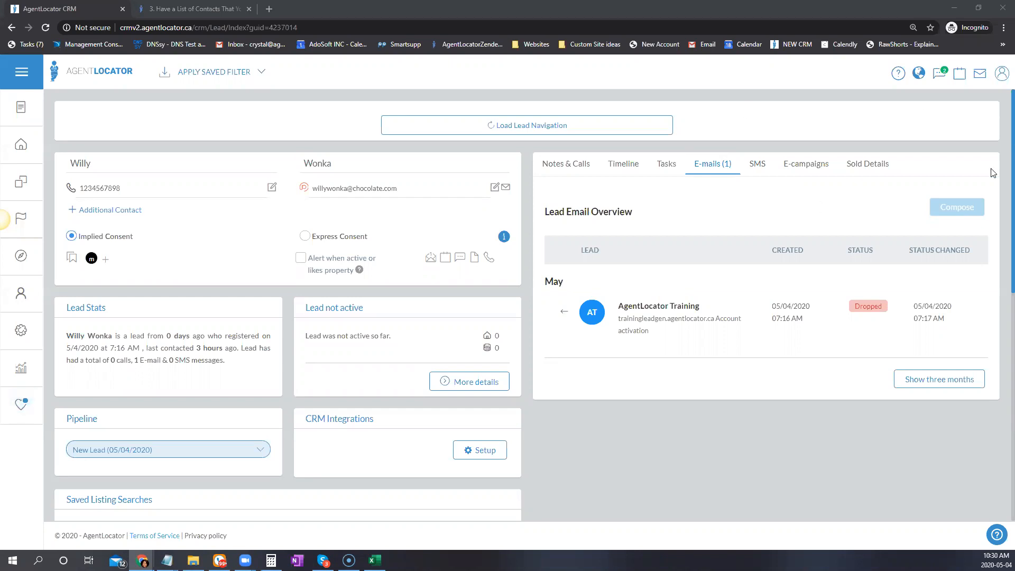
Open the profile dropdown from the user icon in the top-right corner
left_click(999, 78)
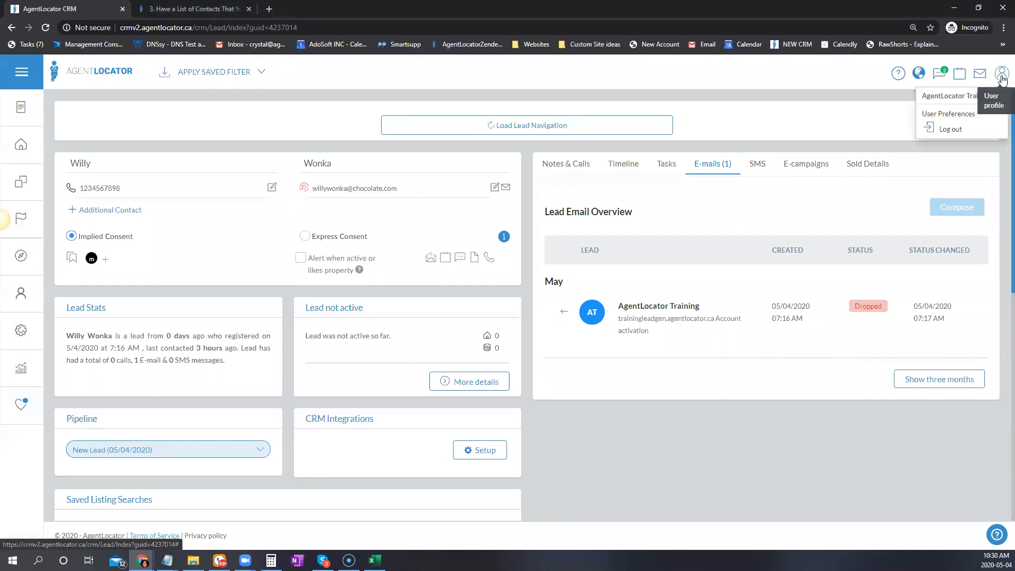
Open User Preferences and select the Feed Leads by E-mail address
left_click(950, 116)
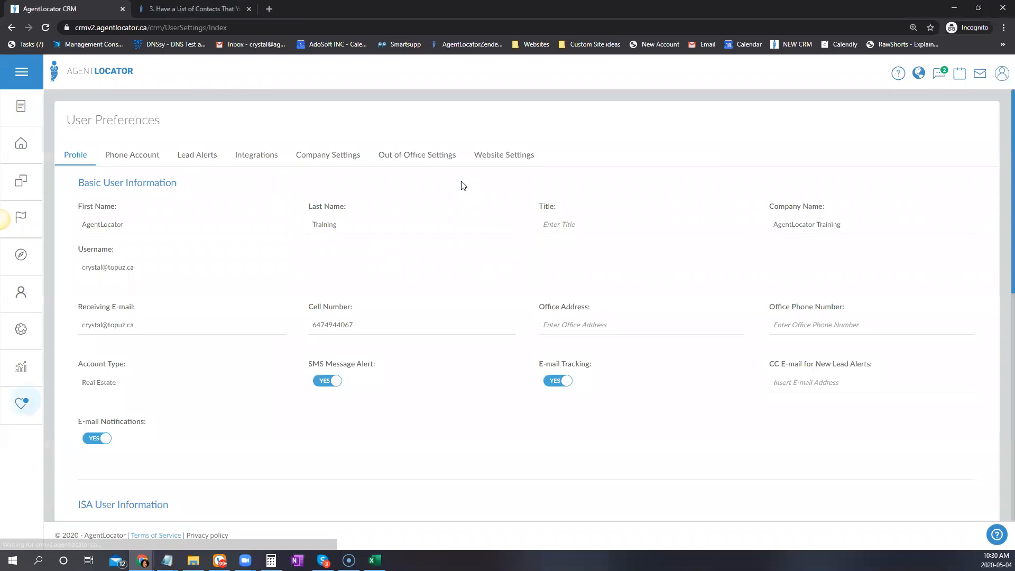
scroll(321, 160, "down", 3)
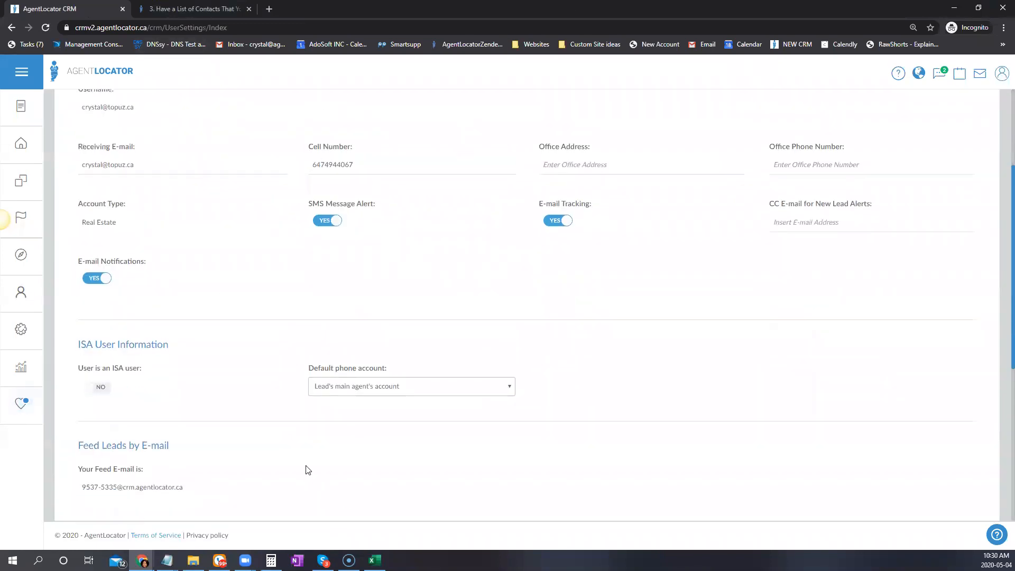
scroll(306, 469, "down", 3)
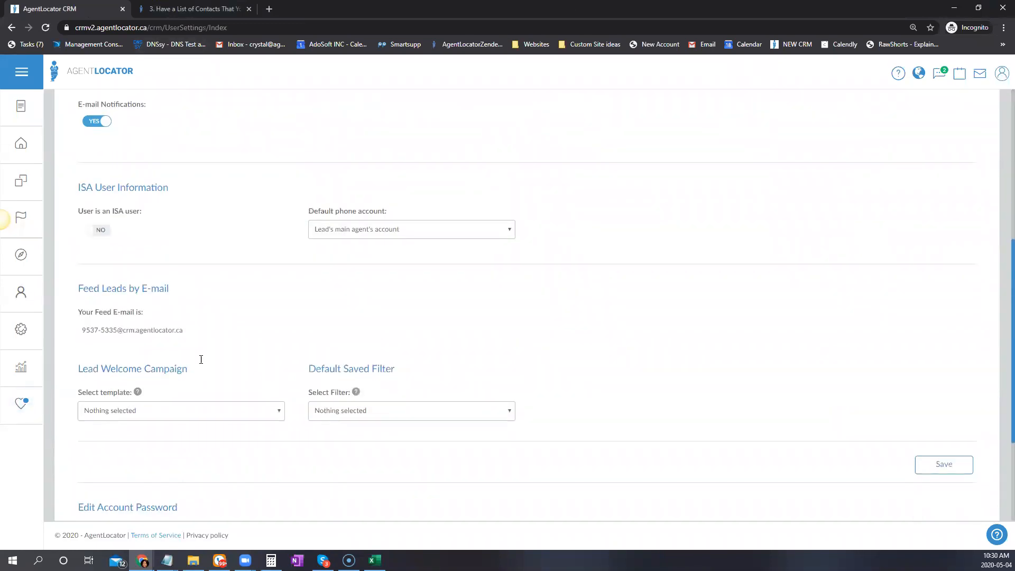
triple_click(136, 326)
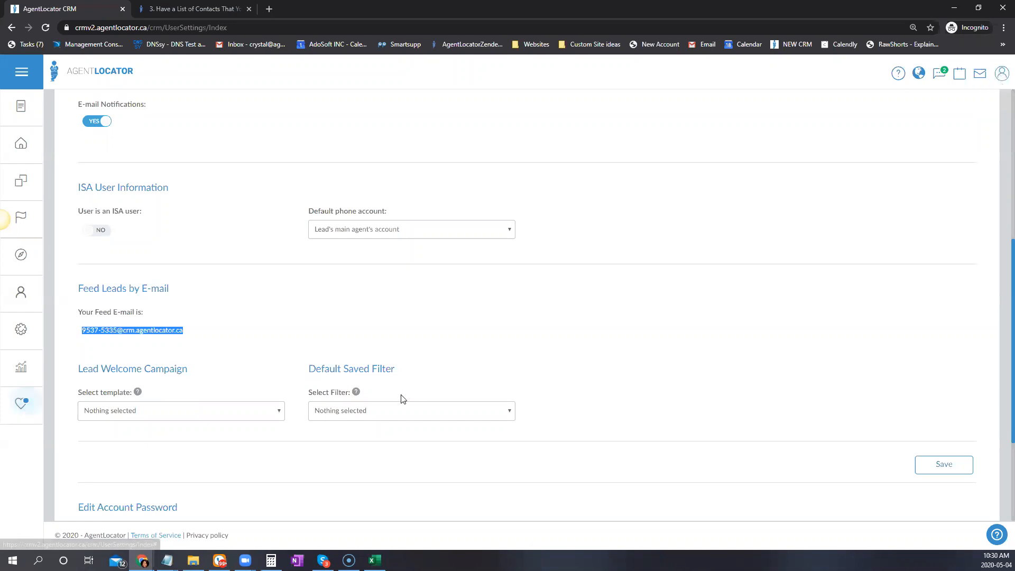
scroll(381, 344, "up", 5)
scroll(302, 471, "down", 5)
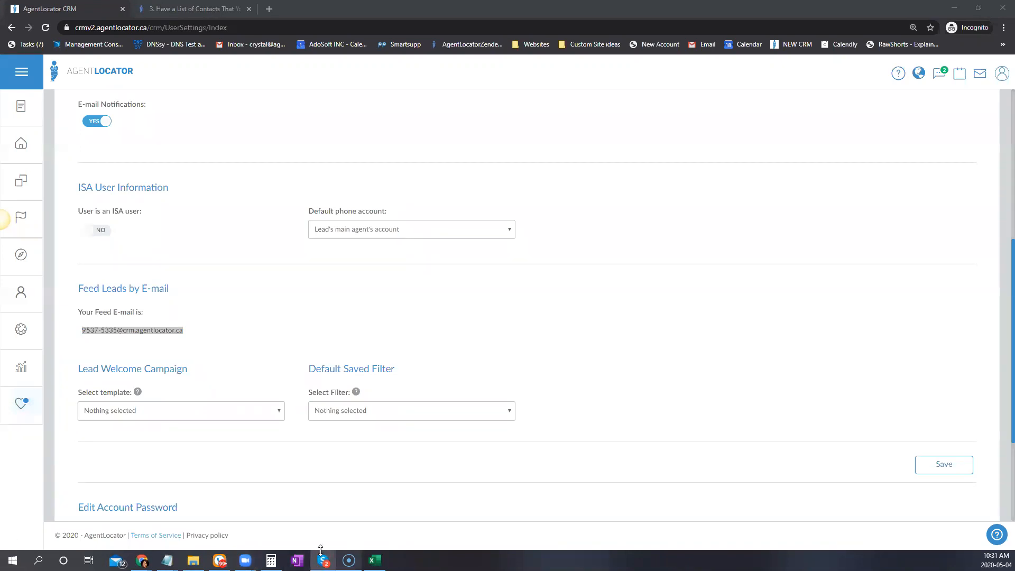
mouse_move(245, 561)
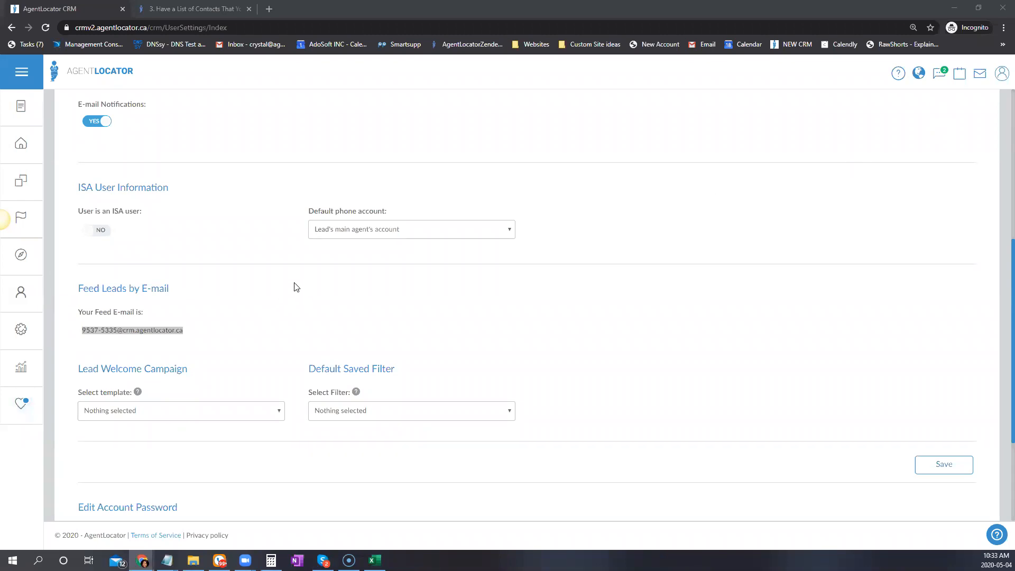
scroll(296, 287, "down", 3)
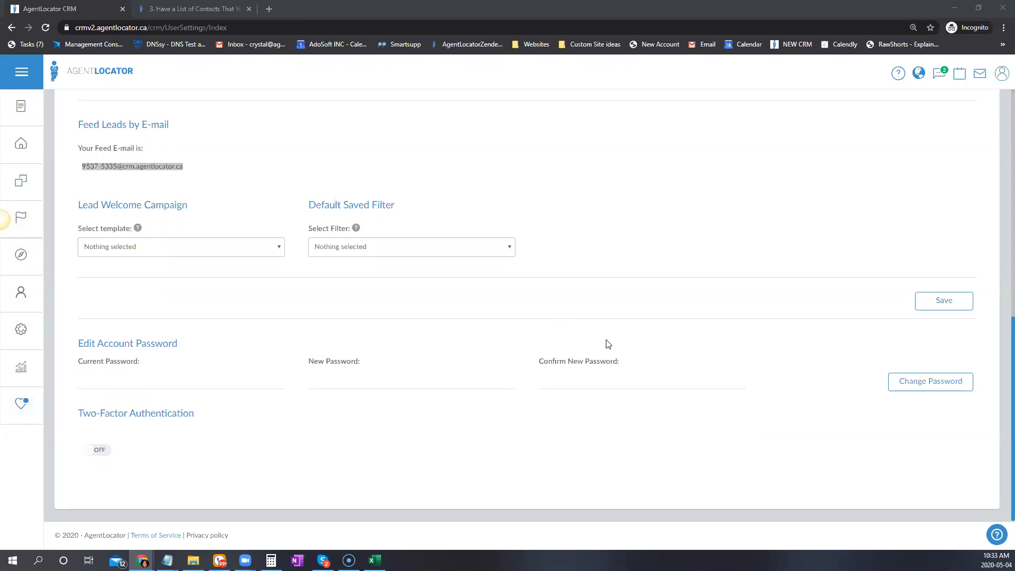
Load the old AgentLocator CRM login page in a new tab via 'crm'
left_click(23, 256)
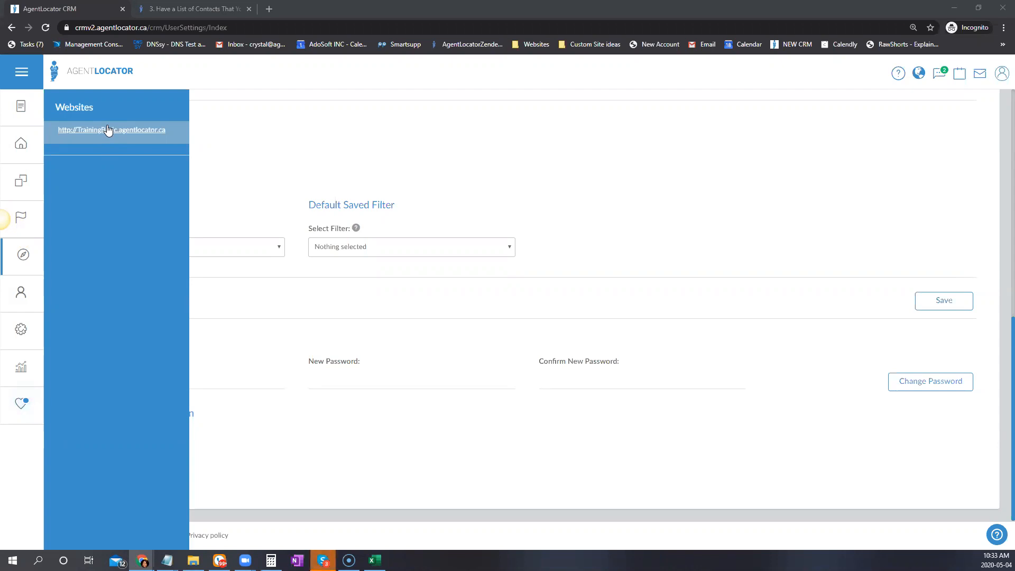
mouse_move(20, 296)
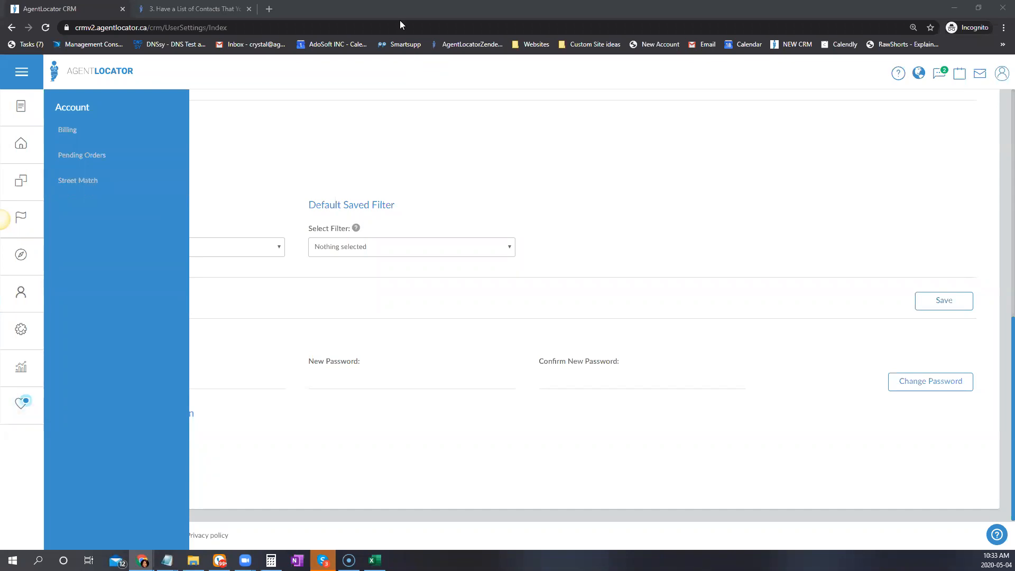
left_click(270, 9)
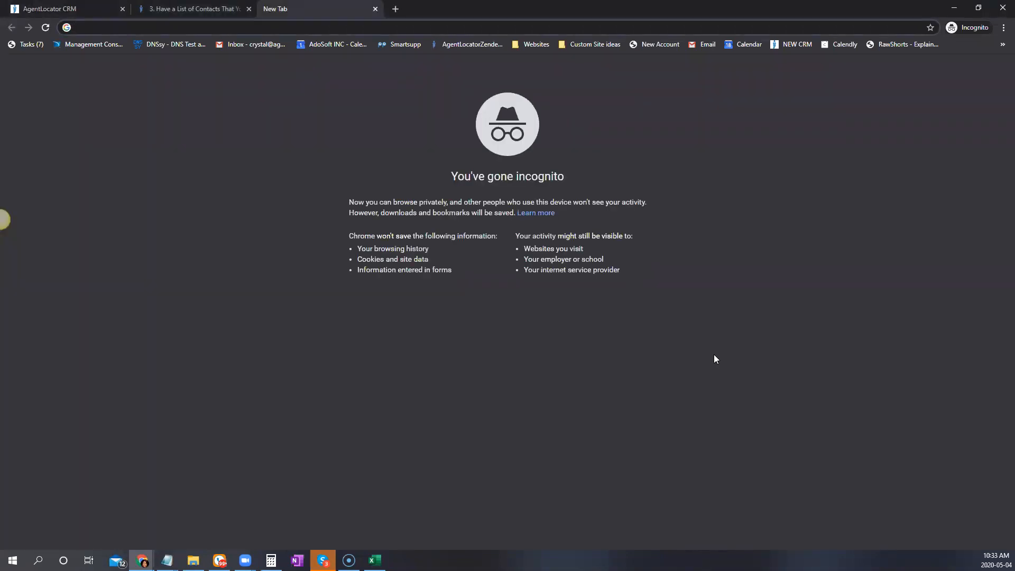
type("crm")
key("Return")
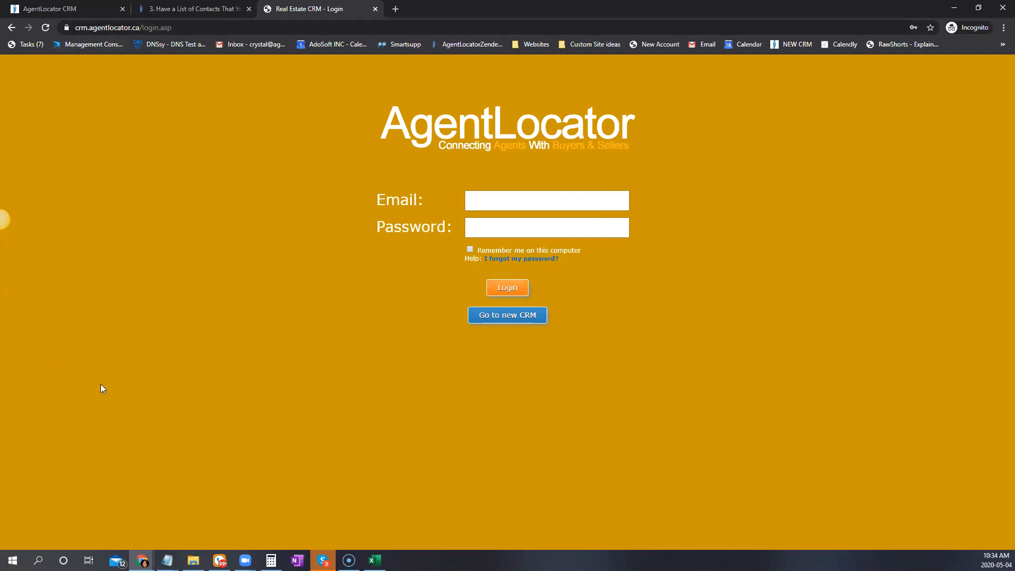
Open the TrainingBasic.agentlocator.ca website admin and dismiss the welcome popup
left_click(77, 6)
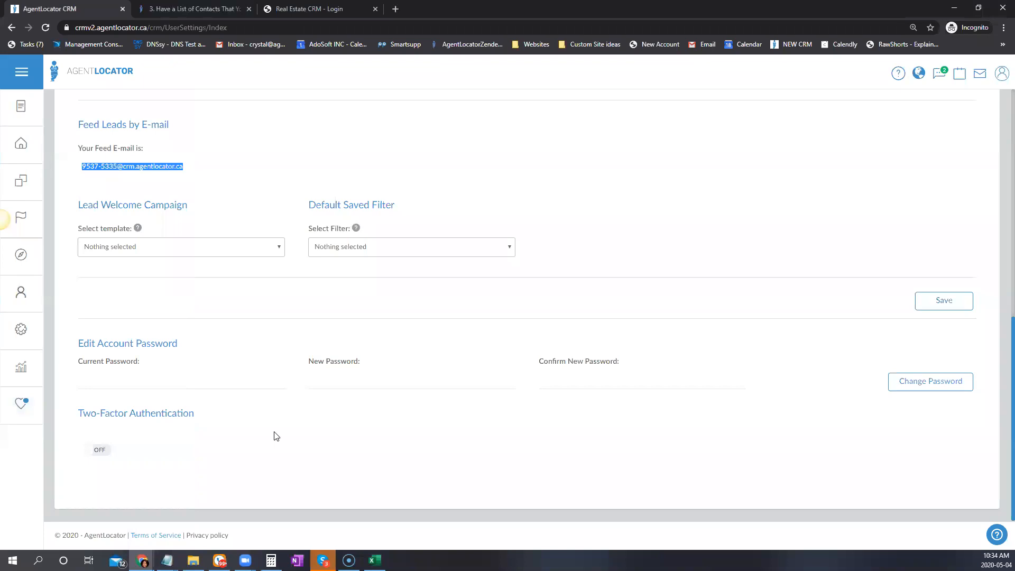
left_click(19, 255)
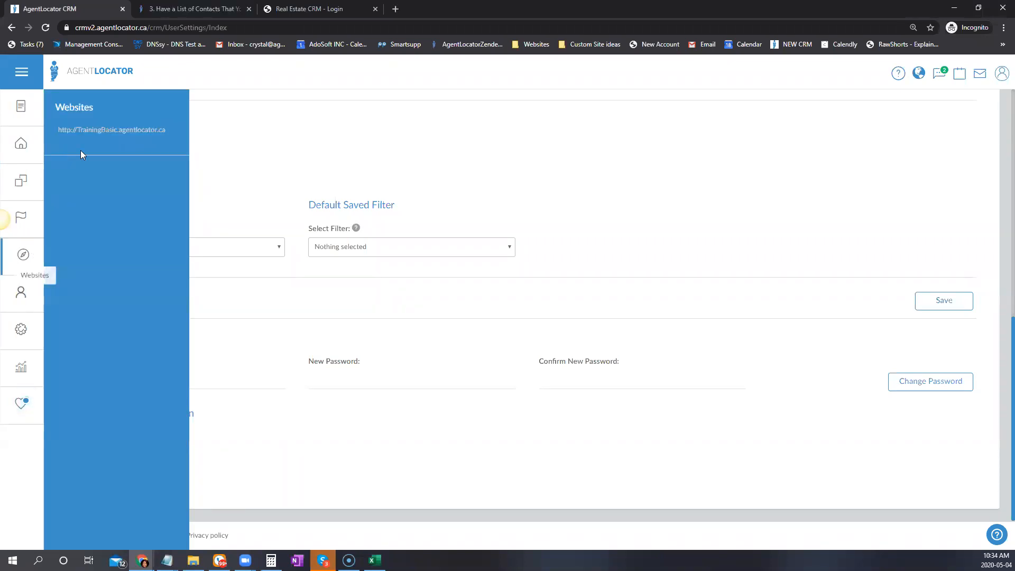
left_click(78, 131)
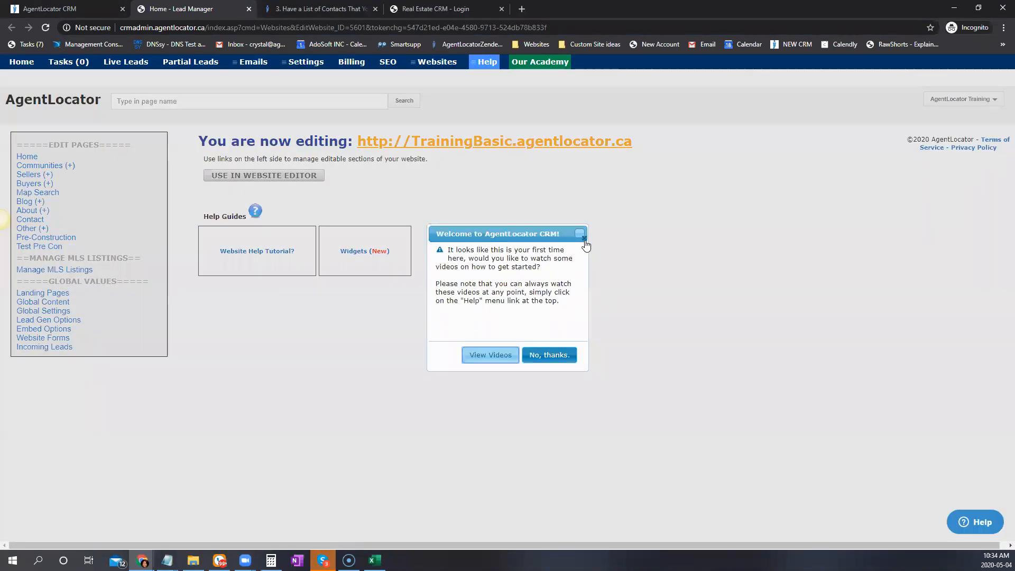
left_click(584, 238)
mouse_move(304, 63)
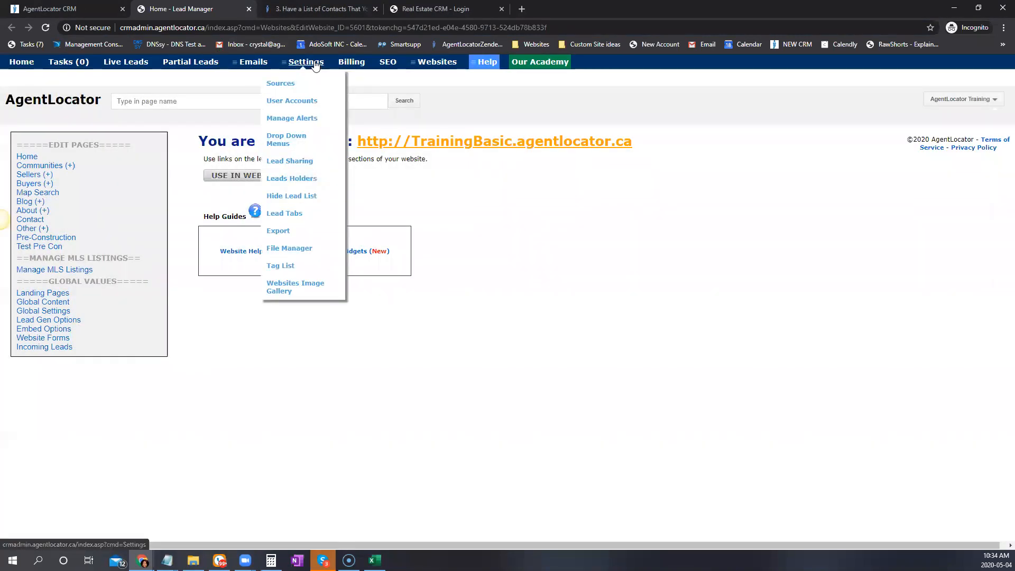
Filter the lead export to agent AgentLocator Training and Home Buyer leads
left_click(281, 231)
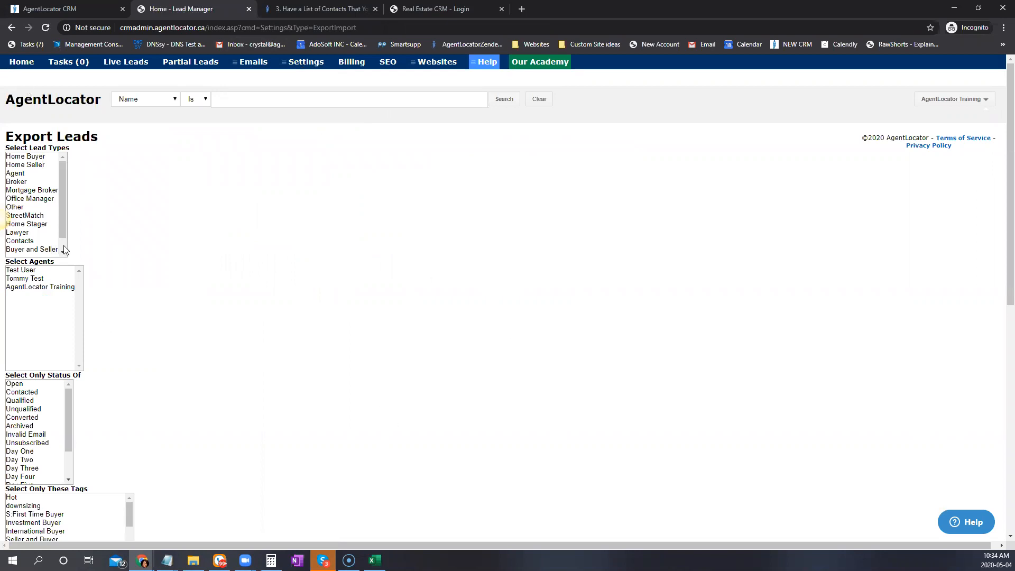
left_click(54, 289)
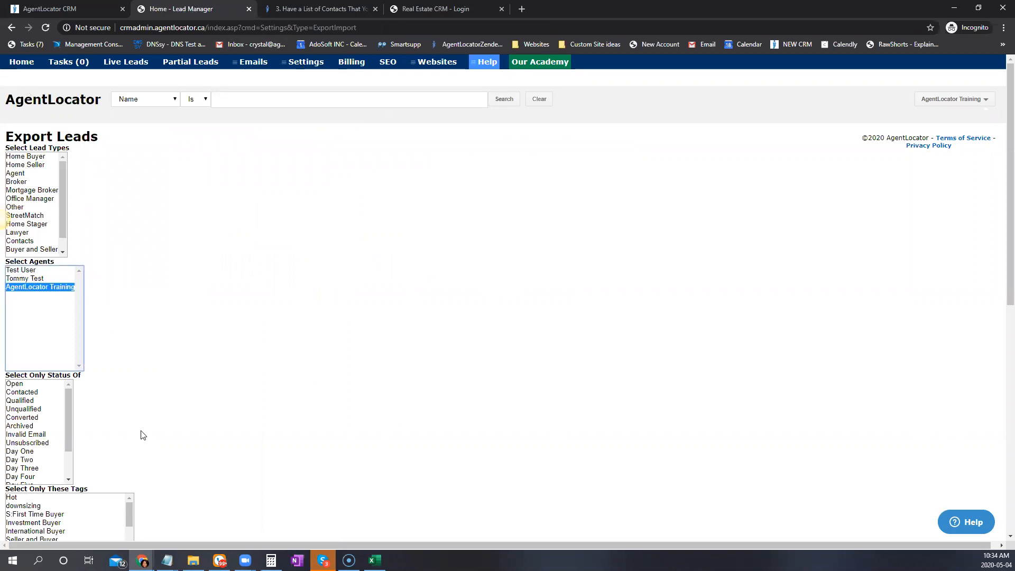
left_click(25, 159)
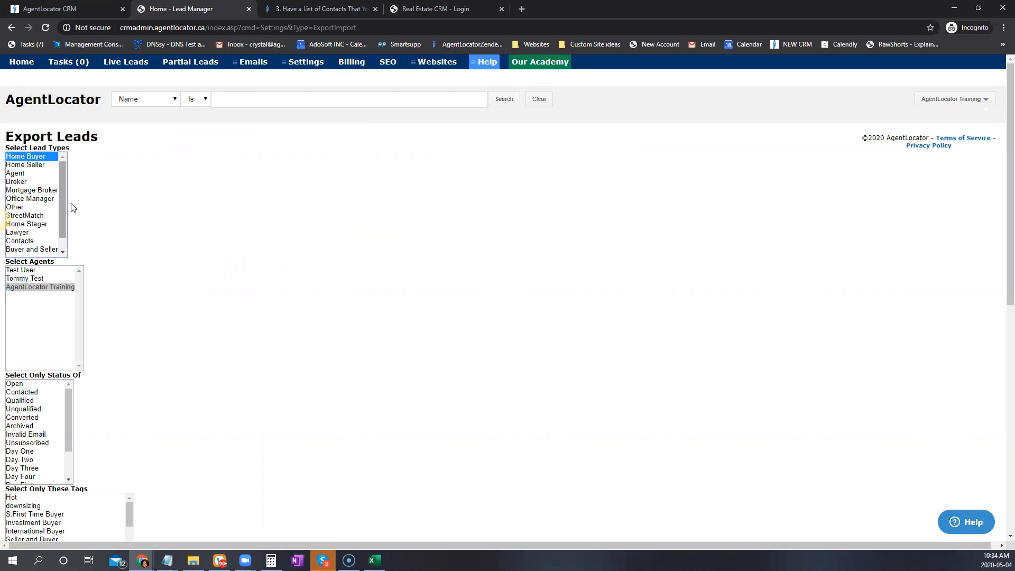
scroll(177, 313, "down", 3)
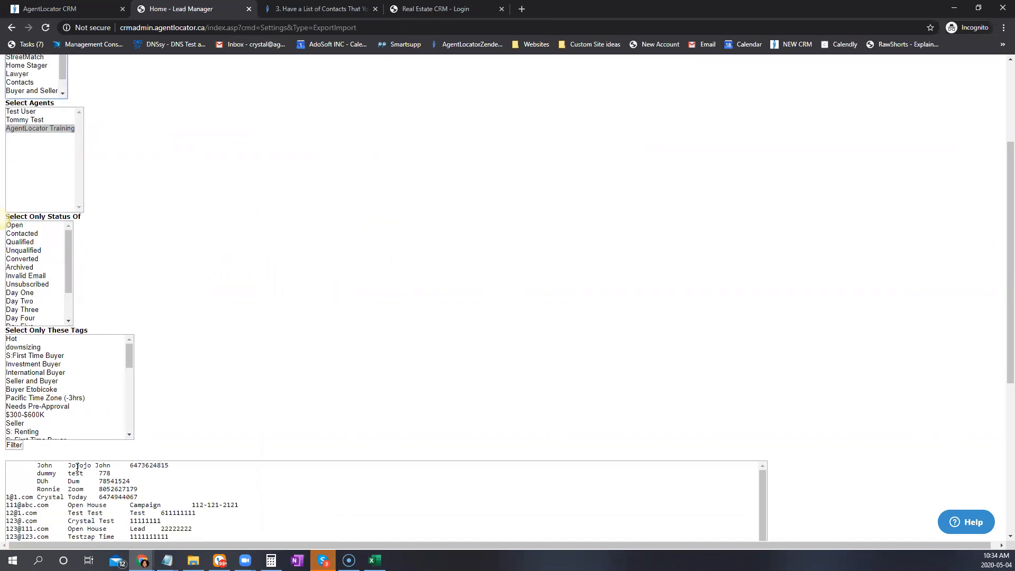
scroll(79, 402, "down", 1)
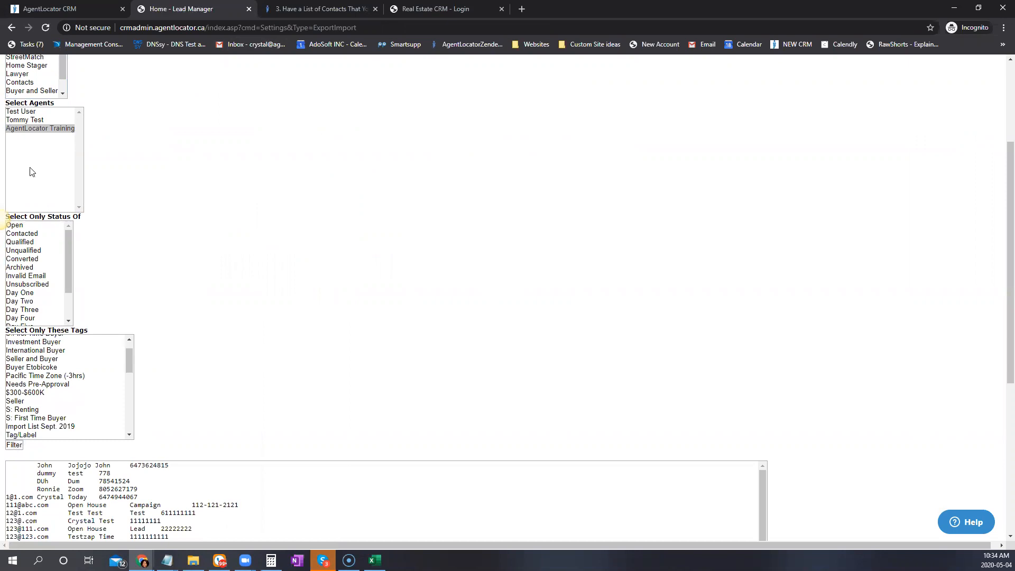
scroll(92, 399, "down", 1)
scroll(93, 398, "down", 5)
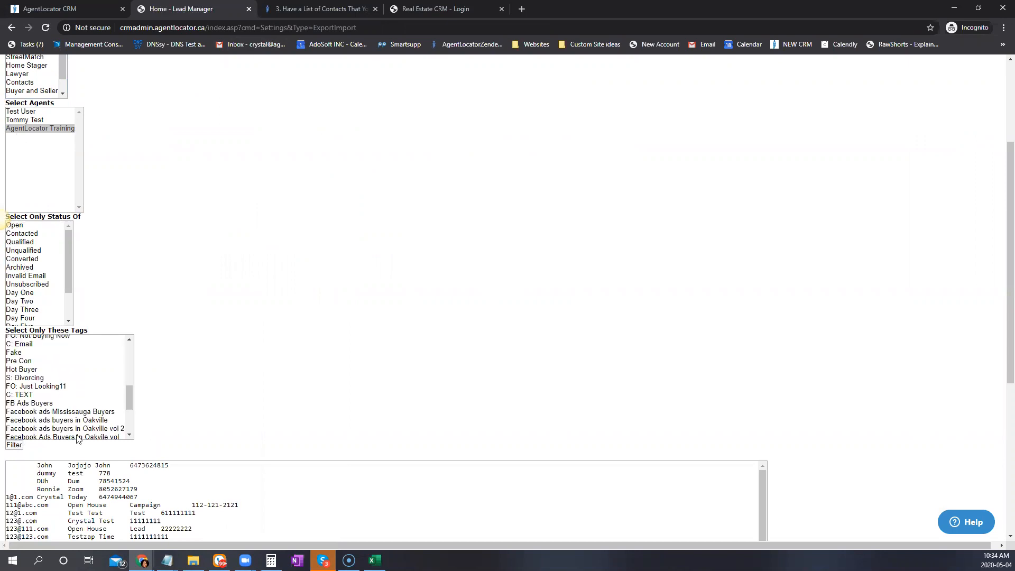
scroll(36, 418, "down", 6)
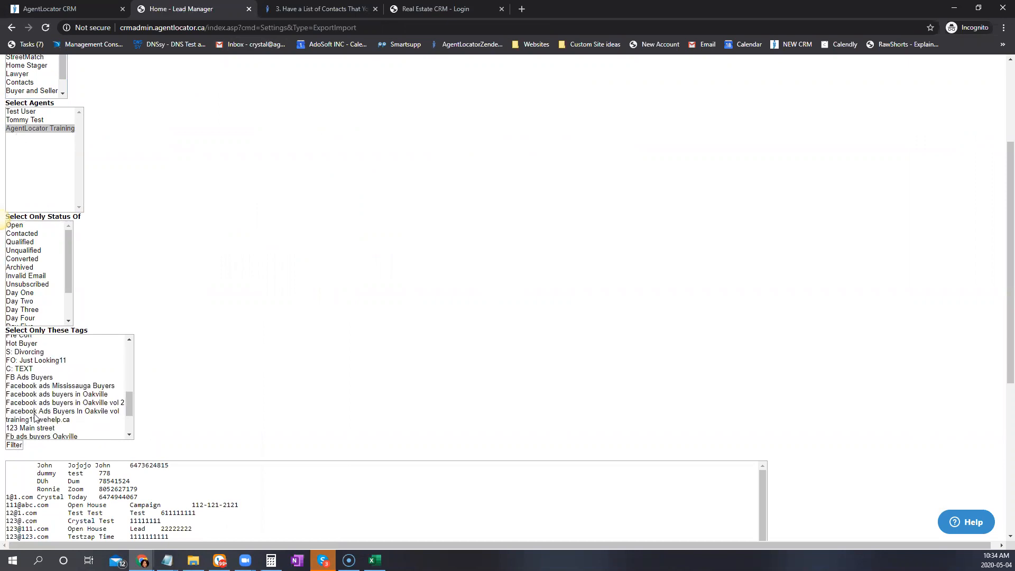
left_click(15, 286)
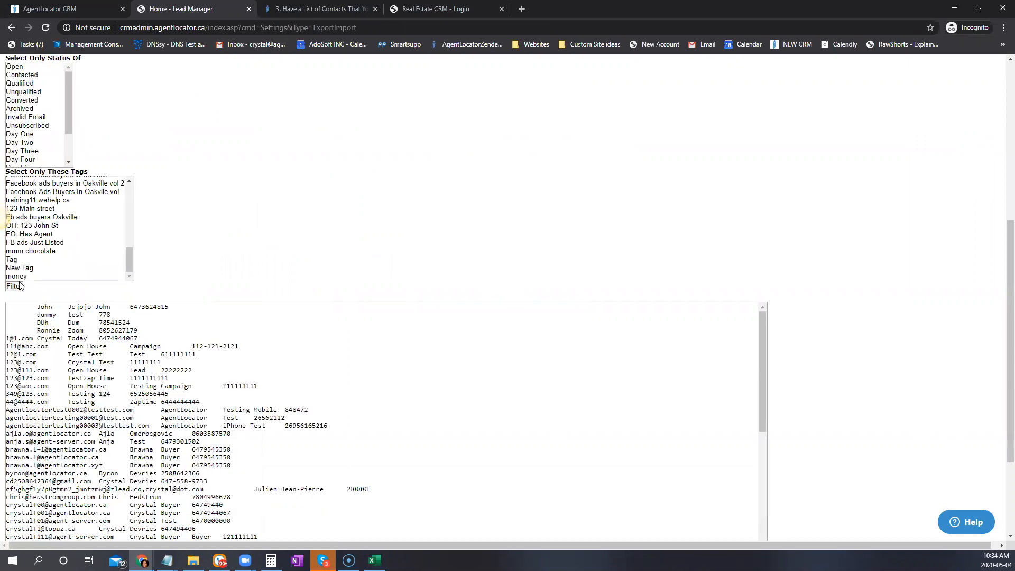
Select all 87 exported contacts in the export results box
scroll(445, 369, "down", 9)
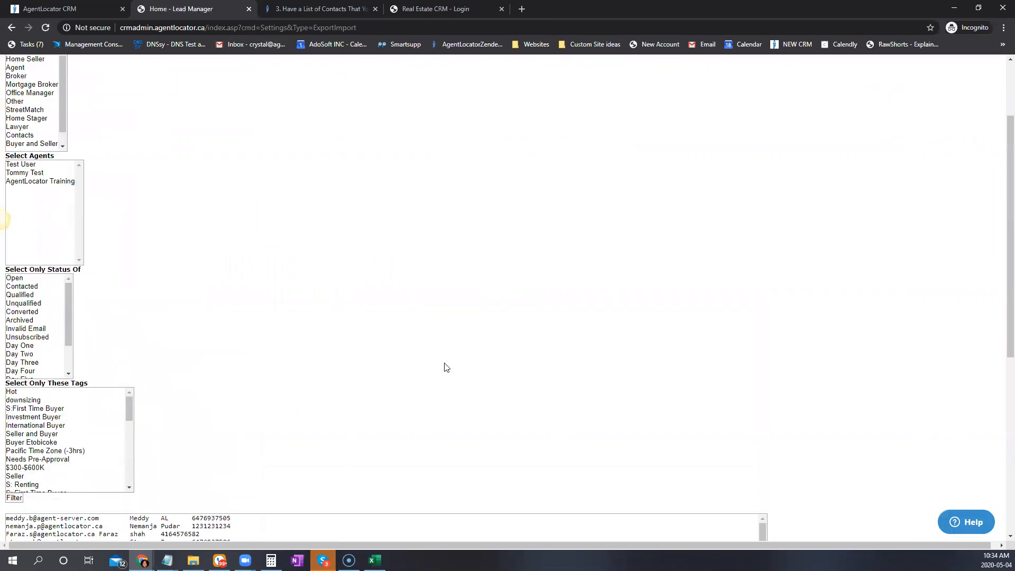
scroll(262, 438, "down", 6)
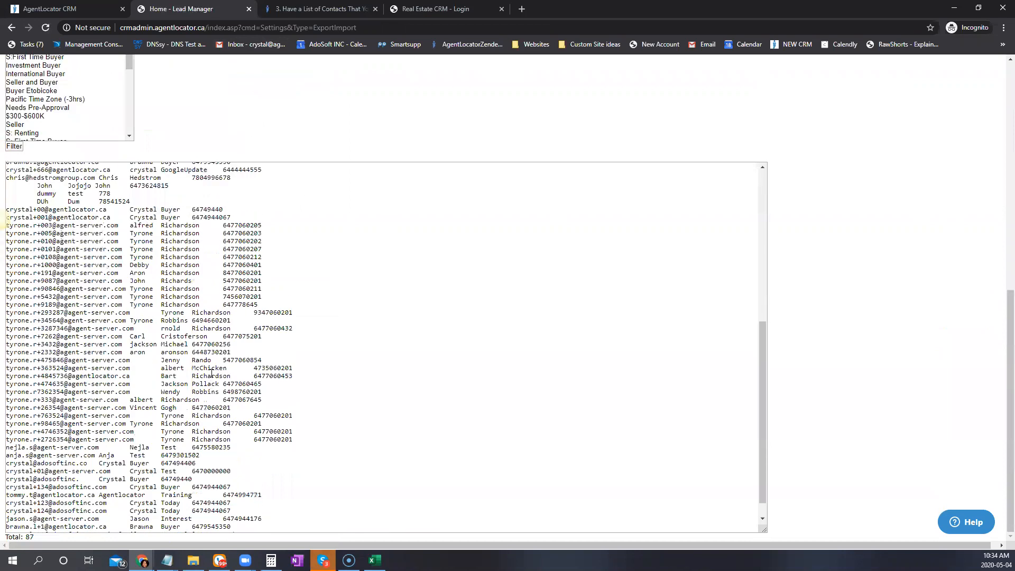
scroll(212, 350, "up", 6)
scroll(212, 351, "up", 1)
left_click(211, 351)
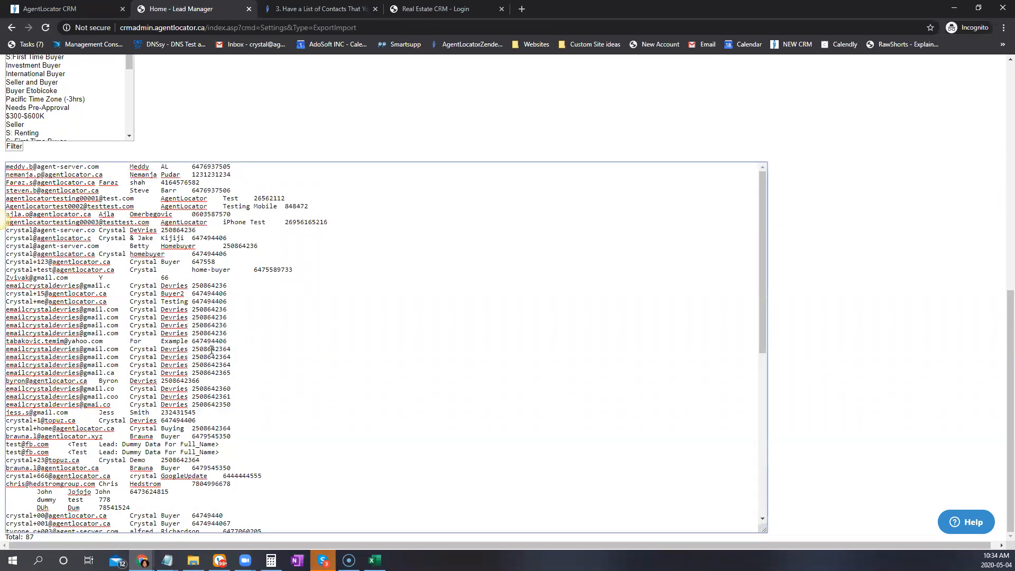
key("ctrl+a")
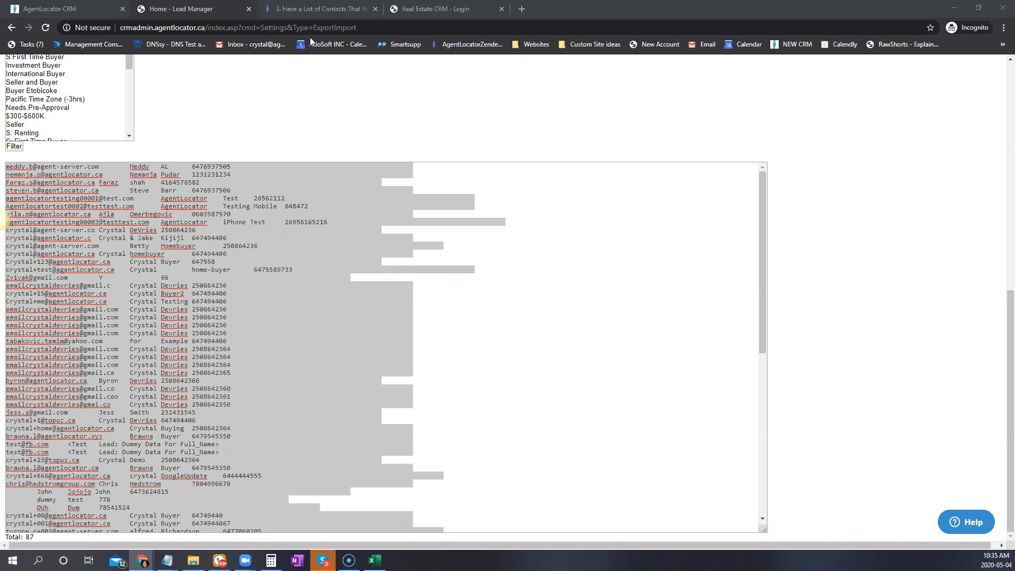
Review the Column Headers list in the '3. Have a List of Contacts' article, then return to the CRM
left_click(317, 9)
scroll(234, 277, "down", 1)
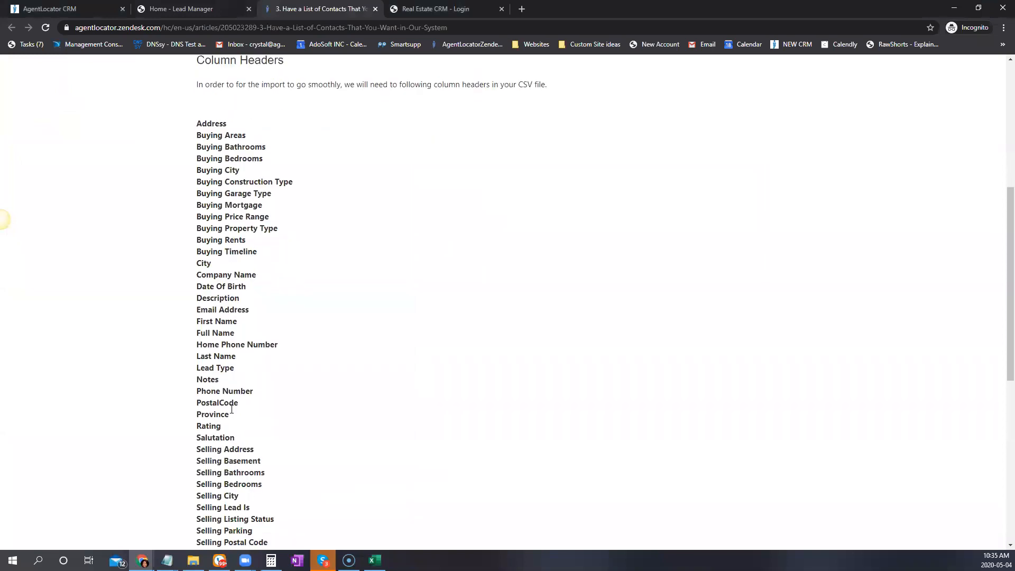
scroll(244, 414, "down", 3)
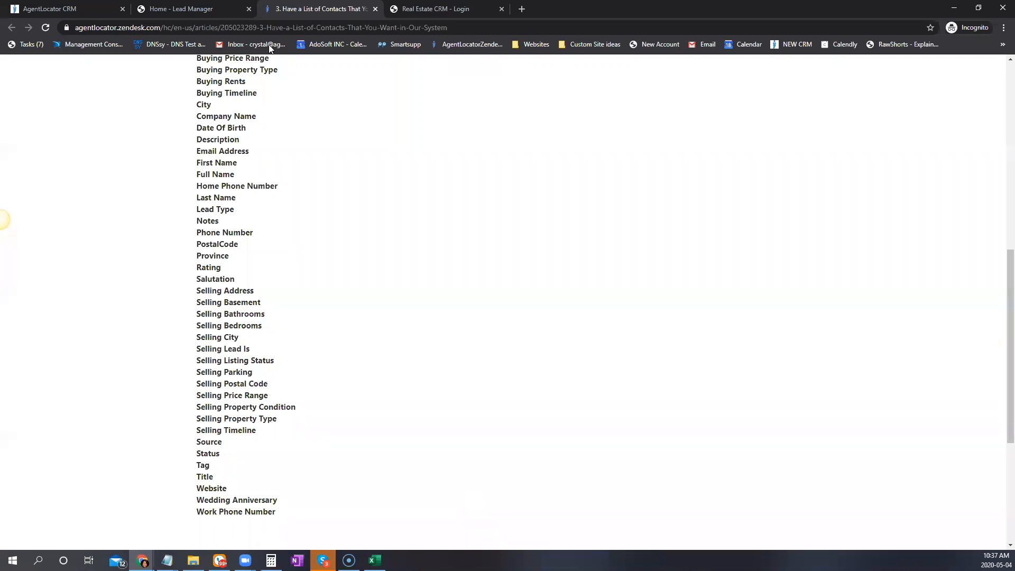
left_click(65, 10)
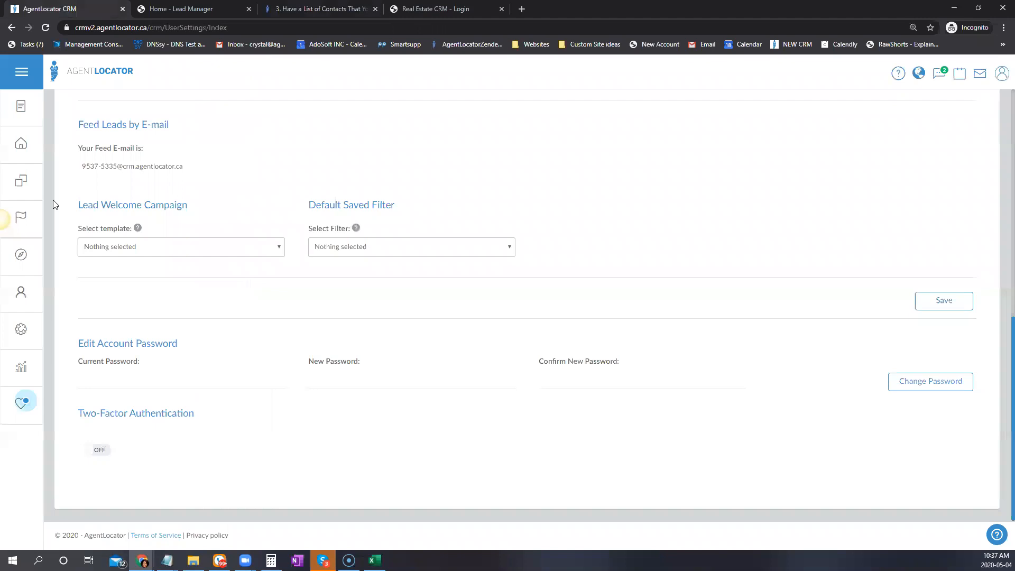
Add a new StreetMatch client 'Brawna' and select the first matching existing lead
mouse_move(23, 292)
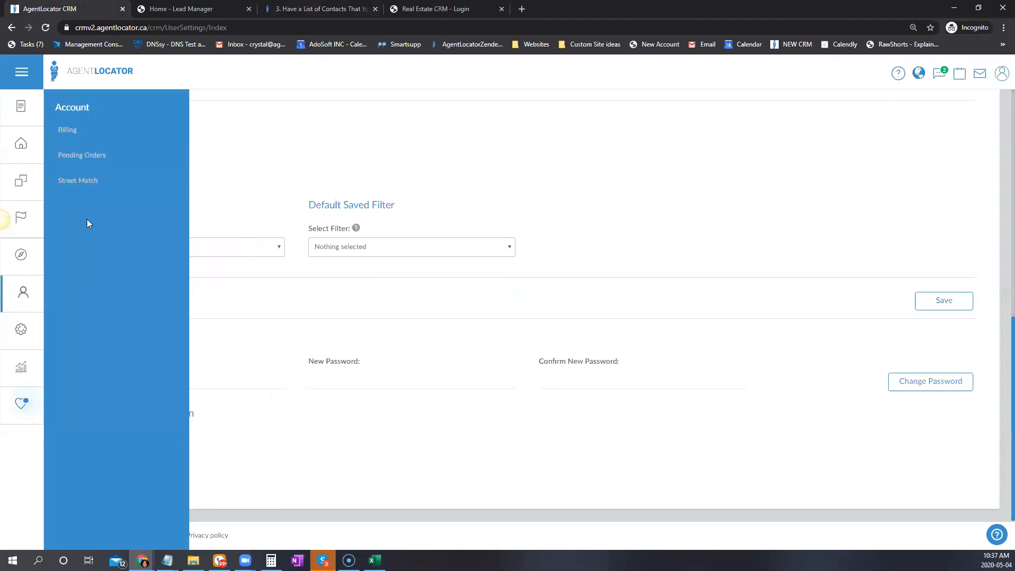
left_click(87, 181)
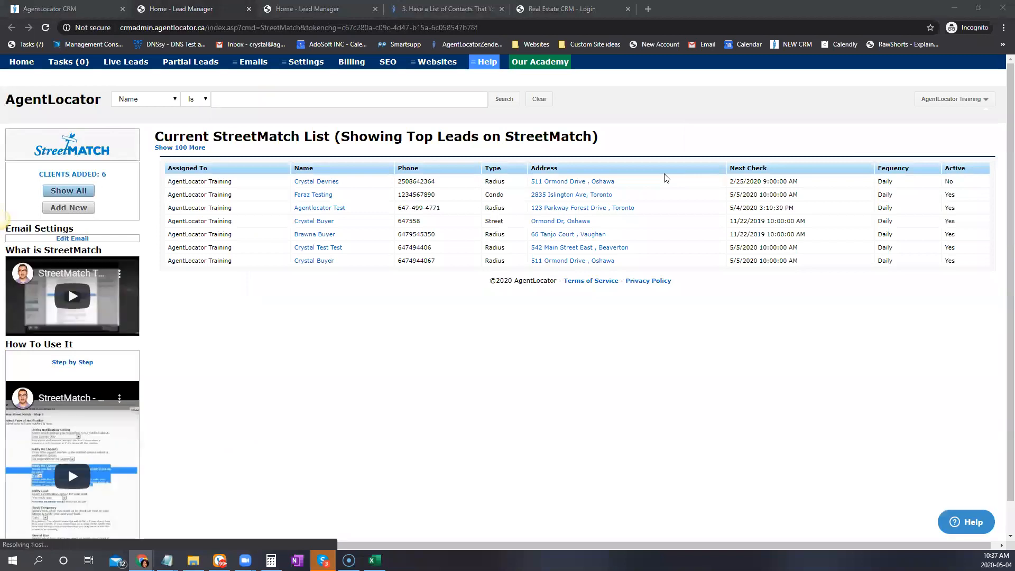
left_click(79, 209)
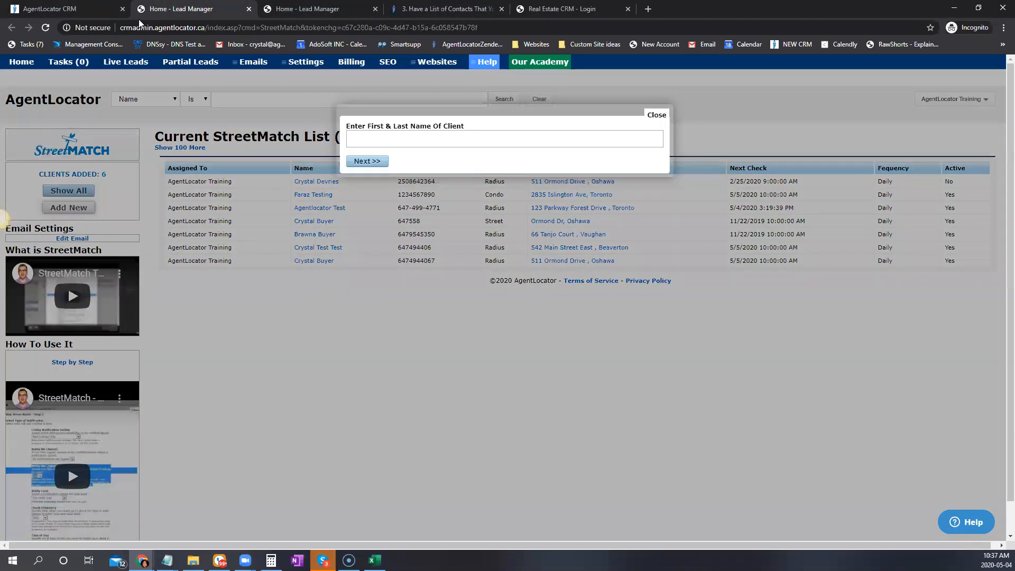
left_click(410, 143)
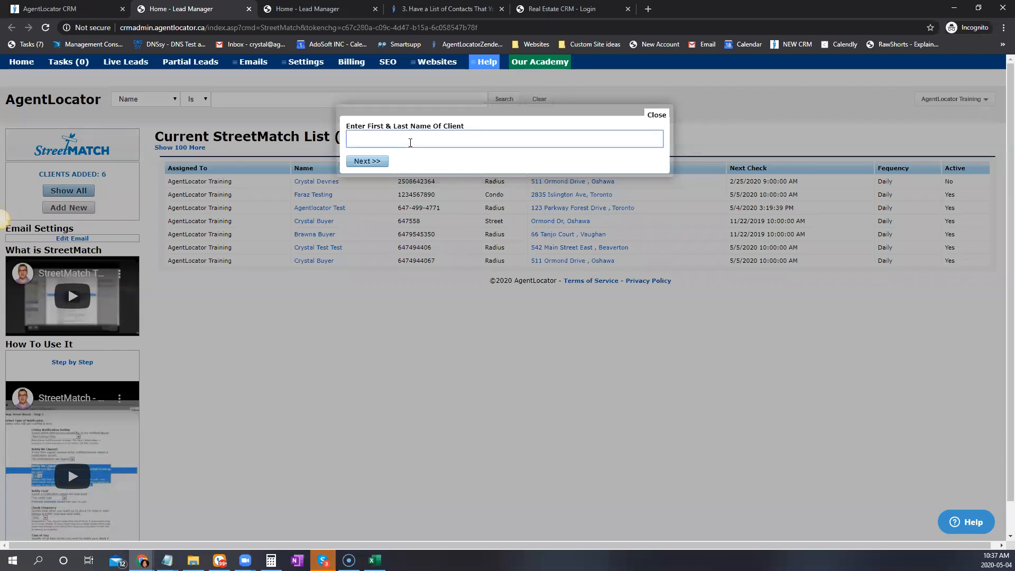
type("Brawna")
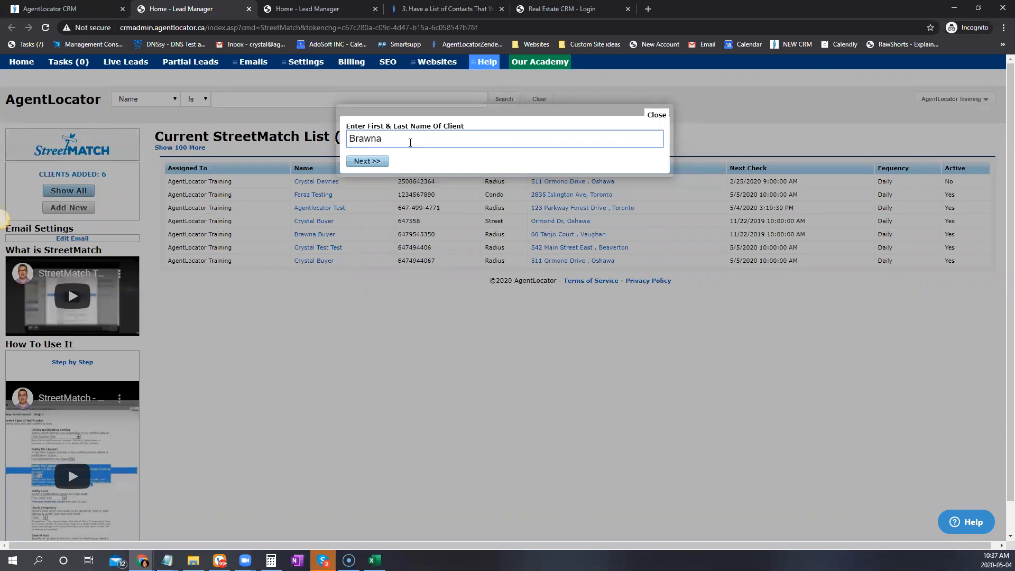
left_click(387, 162)
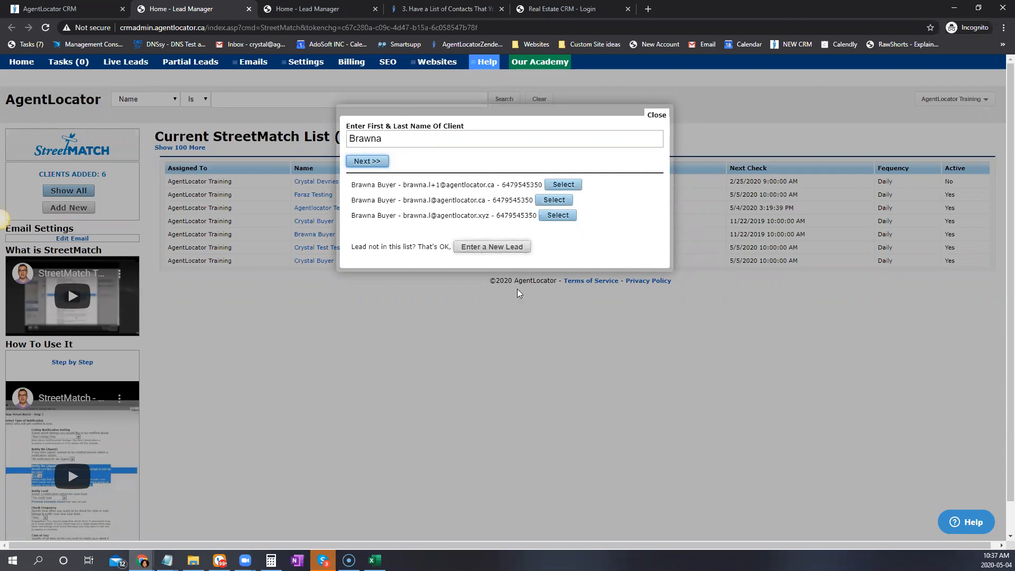
left_click(567, 190)
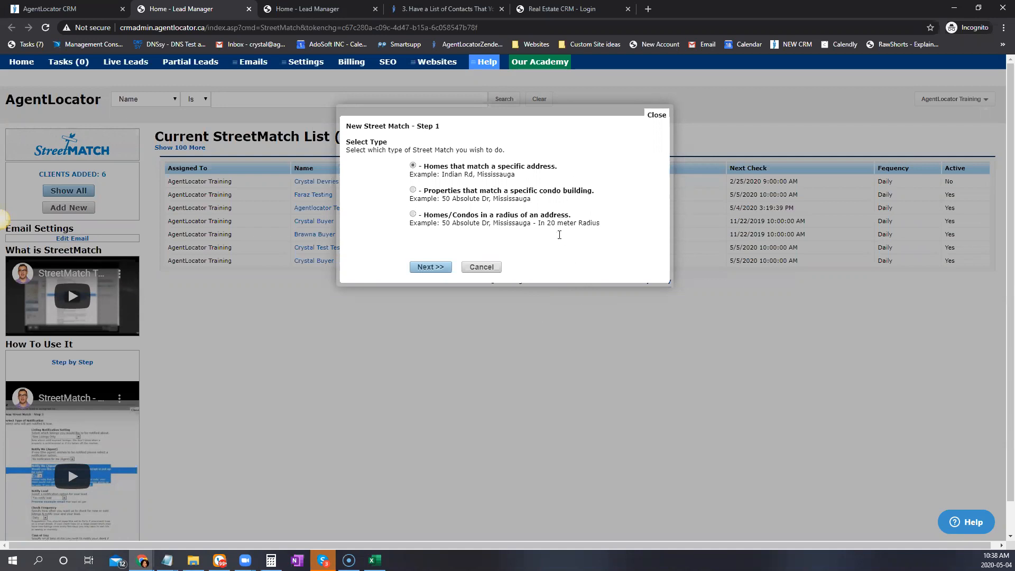
Choose the 'Homes/Condos in a radius of an address' match type and continue
left_click_drag(442, 174, 551, 204)
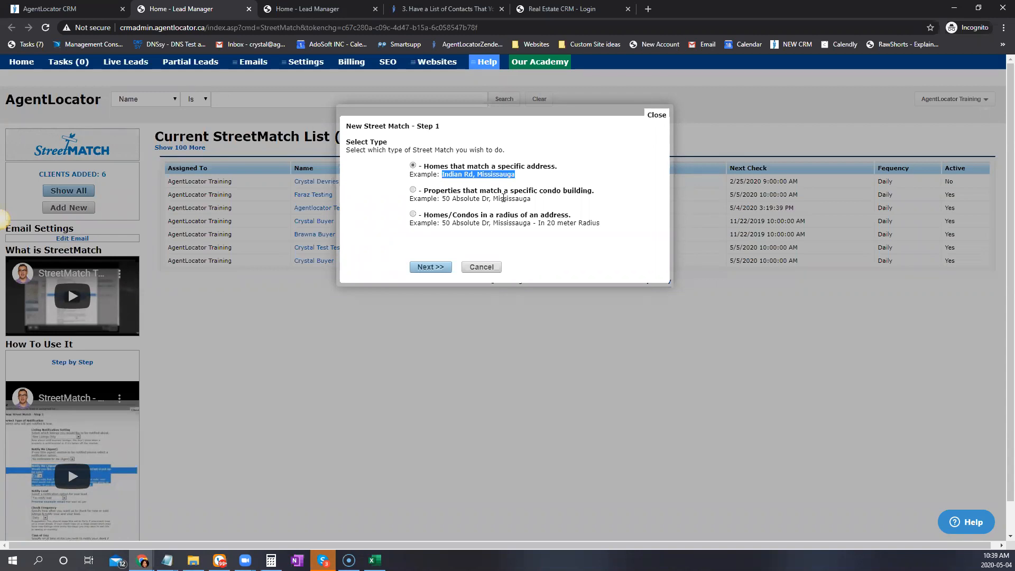
left_click(413, 214)
left_click(432, 267)
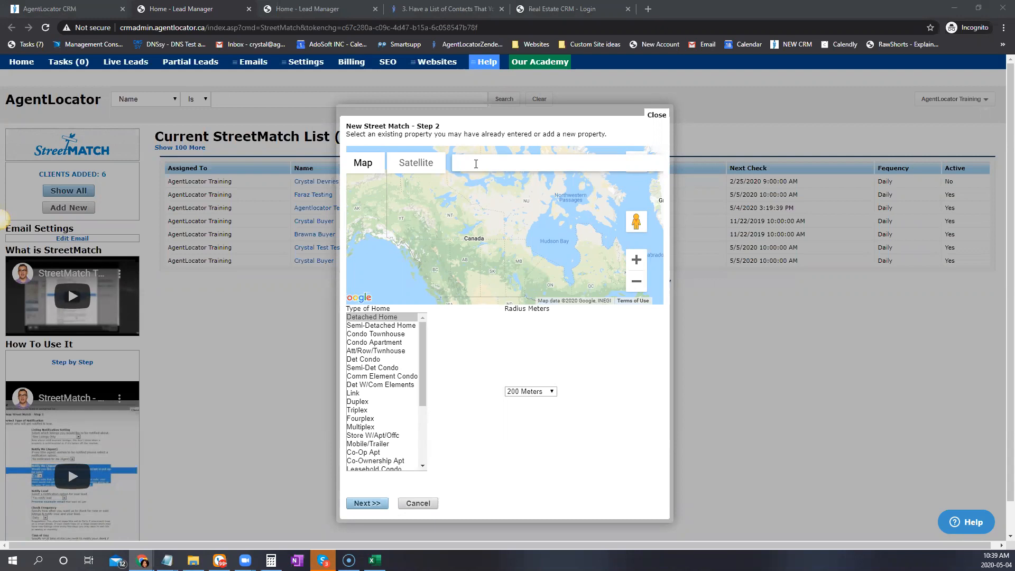
Set the StreetMatch address to 123 Main Street, Toronto on the map
left_click(476, 164)
type("123 main")
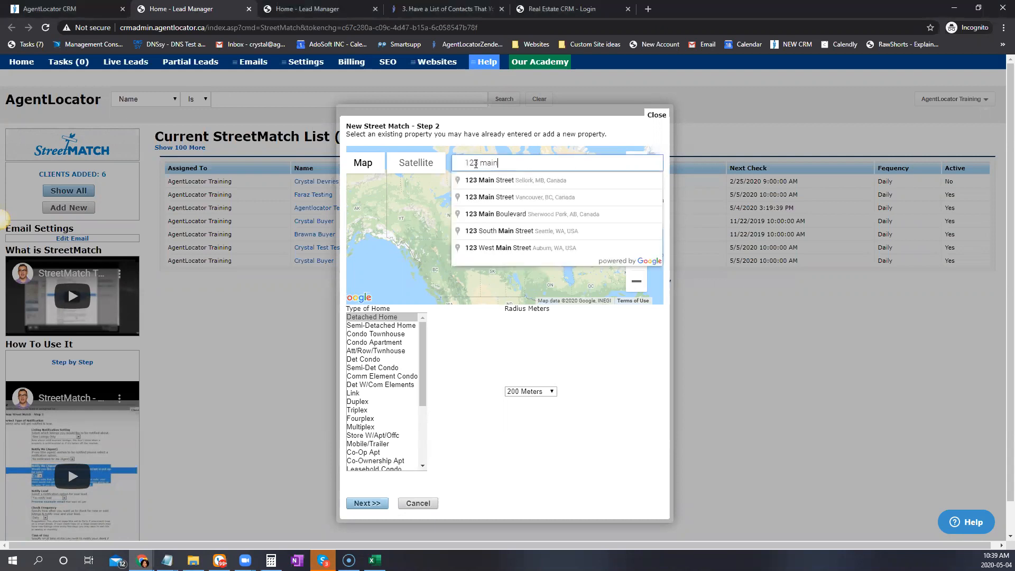
type("s")
key("BackSpace")
type("str")
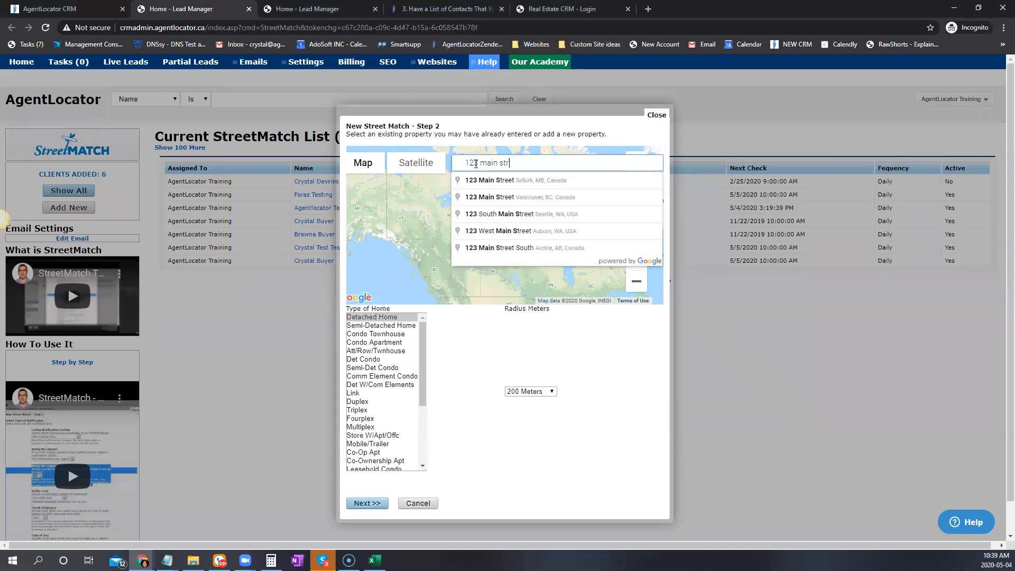
type("eet tor")
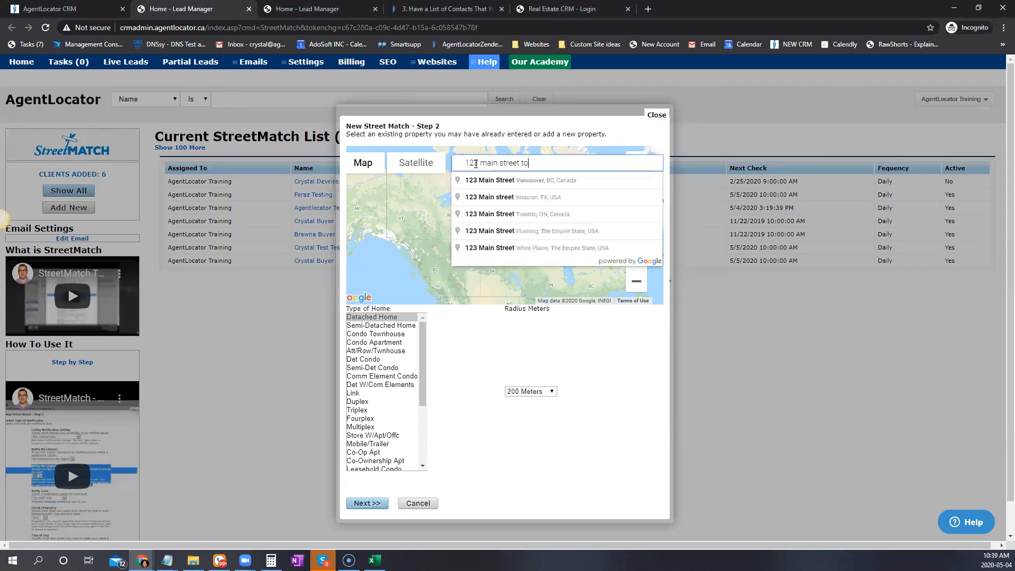
left_click(517, 180)
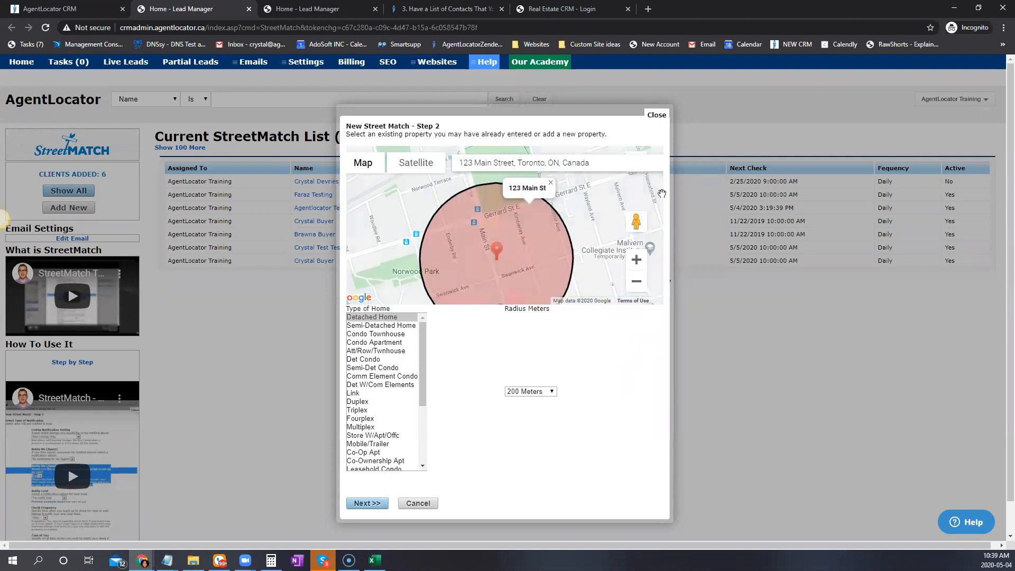
scroll(664, 191, "down", 1)
mouse_move(527, 234)
left_mouse_down()
mouse_move(557, 190)
mouse_move(537, 229)
left_mouse_up()
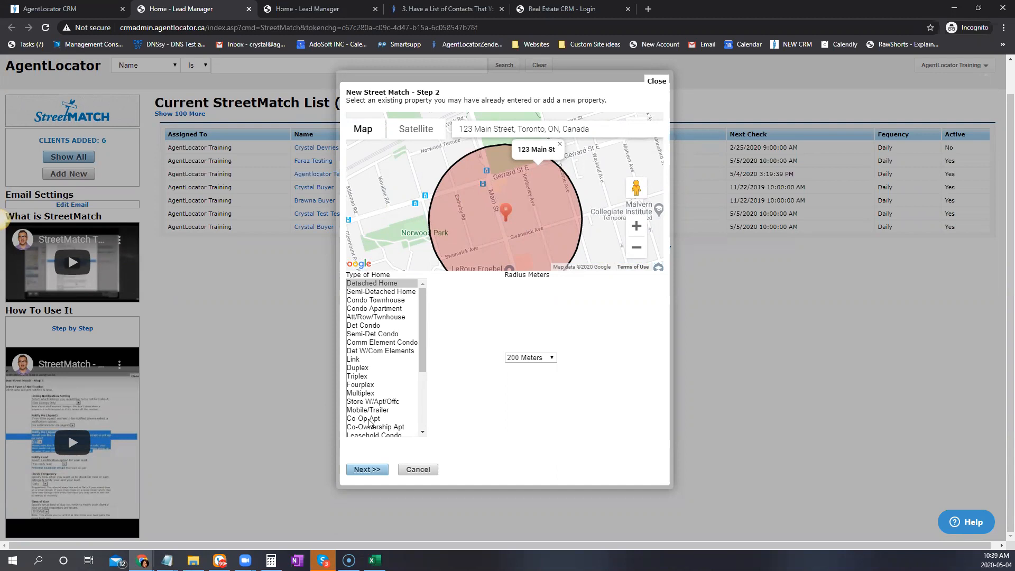
scroll(391, 360, "down", 3)
scroll(381, 392, "up", 3)
scroll(393, 386, "down", 2)
scroll(393, 387, "down", 2)
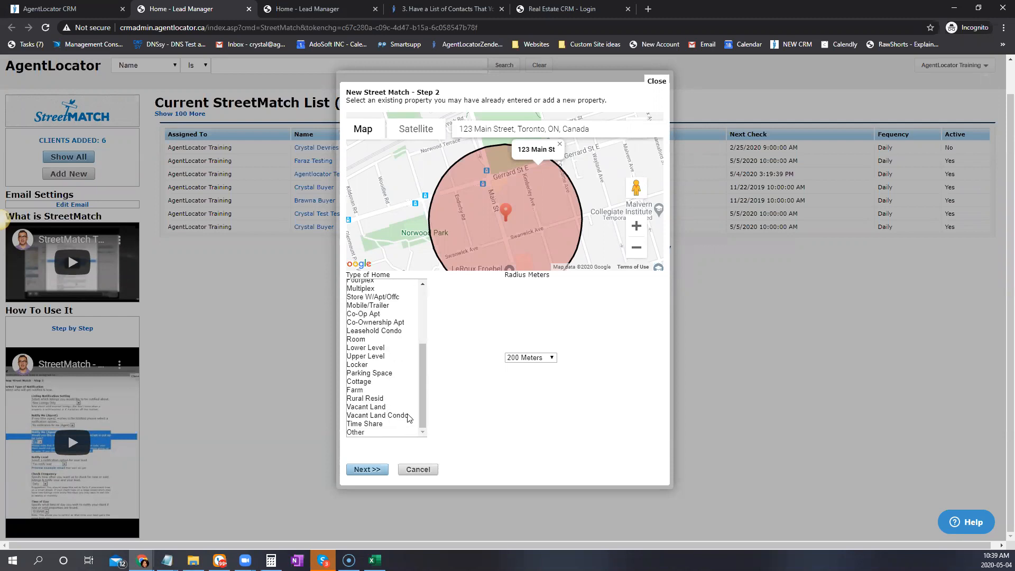
left_click_drag(423, 407, 425, 375)
Choose Link and Detached Home types, keep a 200 Meters radius, and continue
left_click(353, 317)
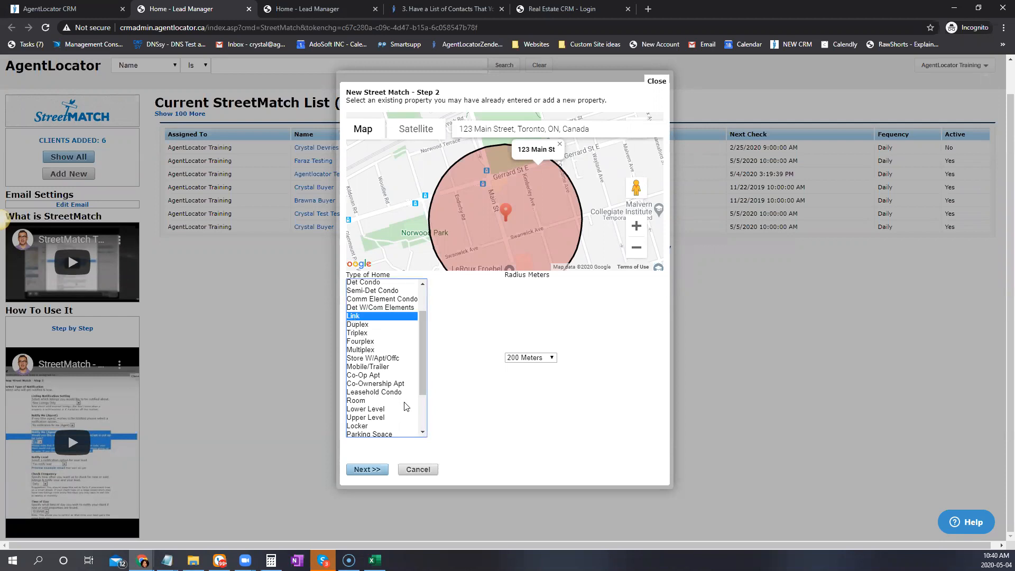
scroll(404, 402, "up", 2)
left_click(372, 283, "ctrl")
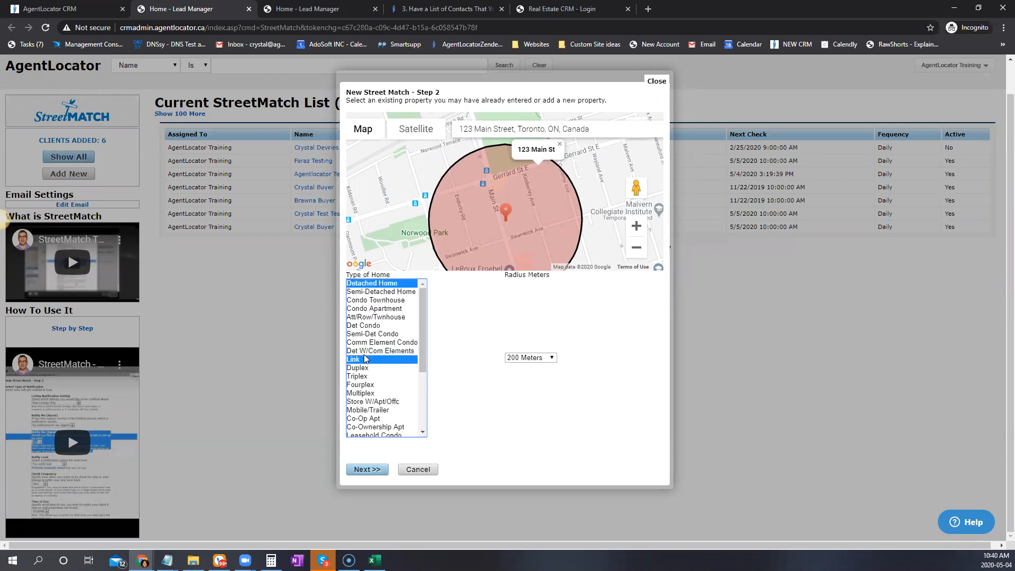
left_click(528, 358)
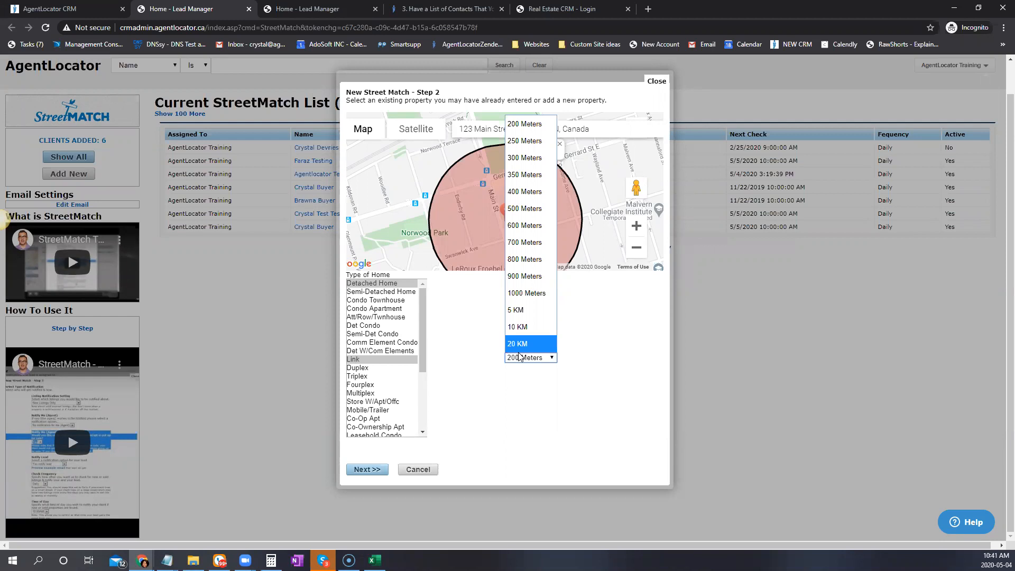
left_click(592, 384)
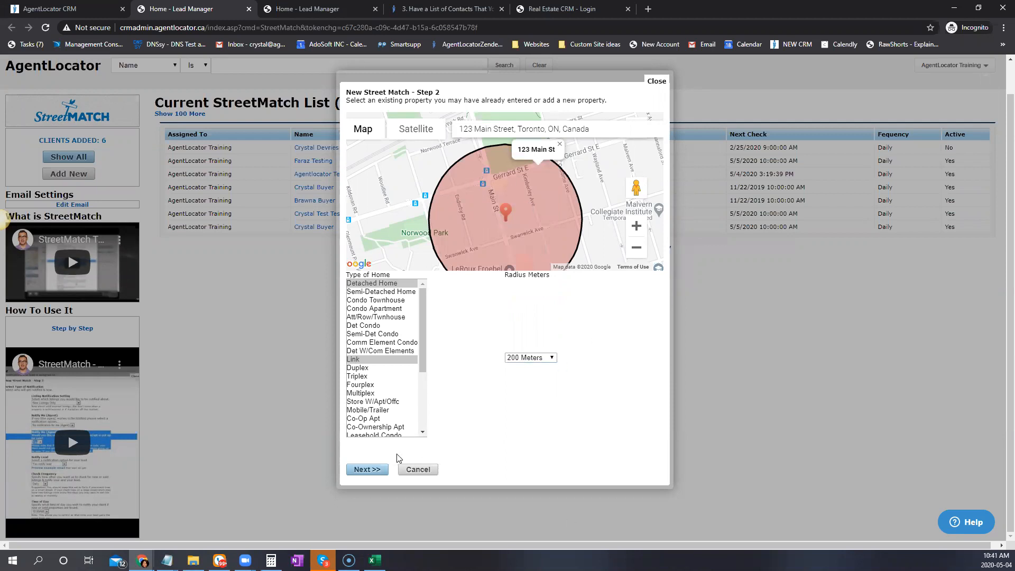
left_click(366, 470)
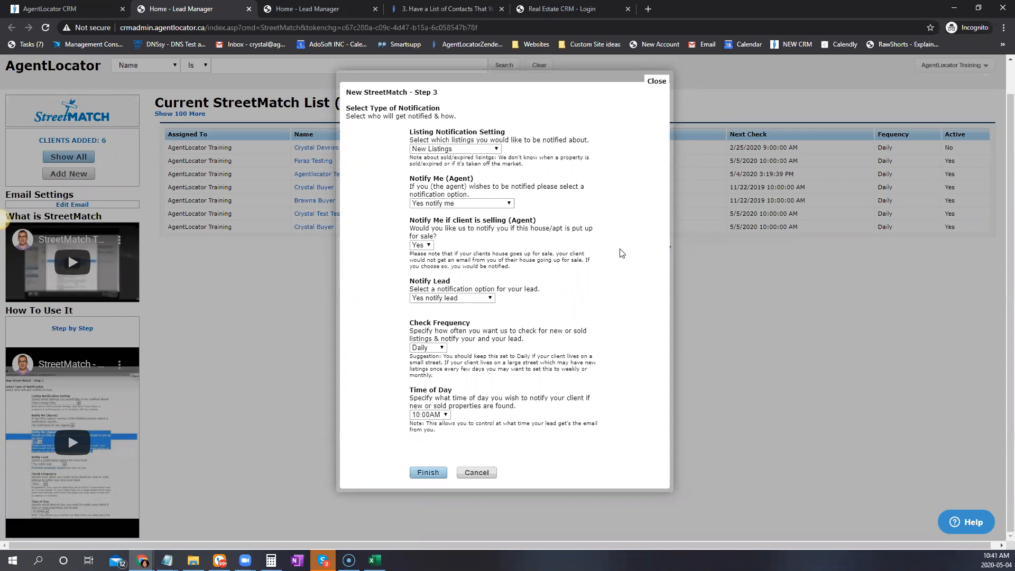
left_click(483, 150)
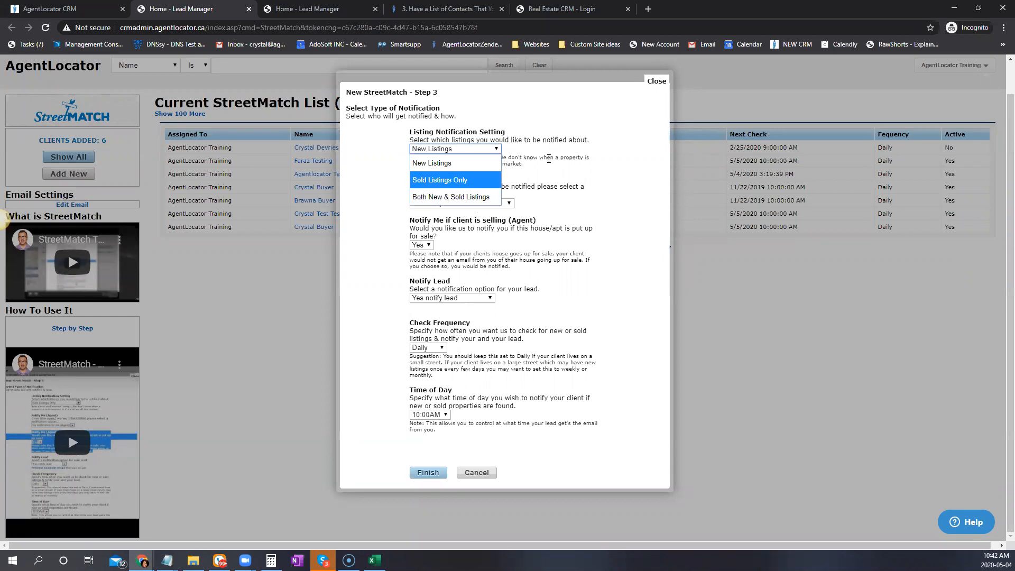
left_click(464, 160)
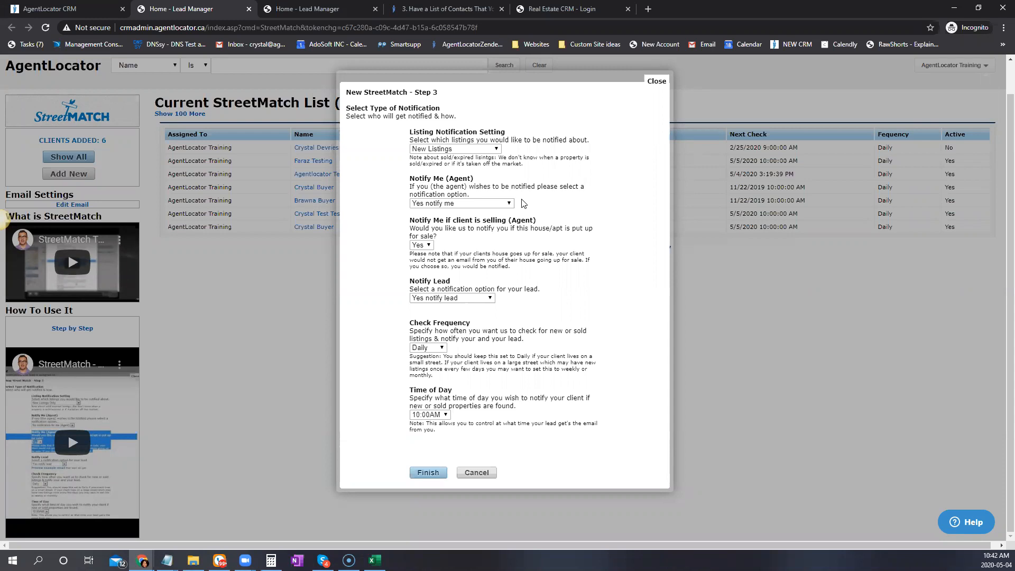
left_click(505, 204)
Set no agent notification, keep Daily check frequency, and finish the StreetMatch
left_click(503, 212)
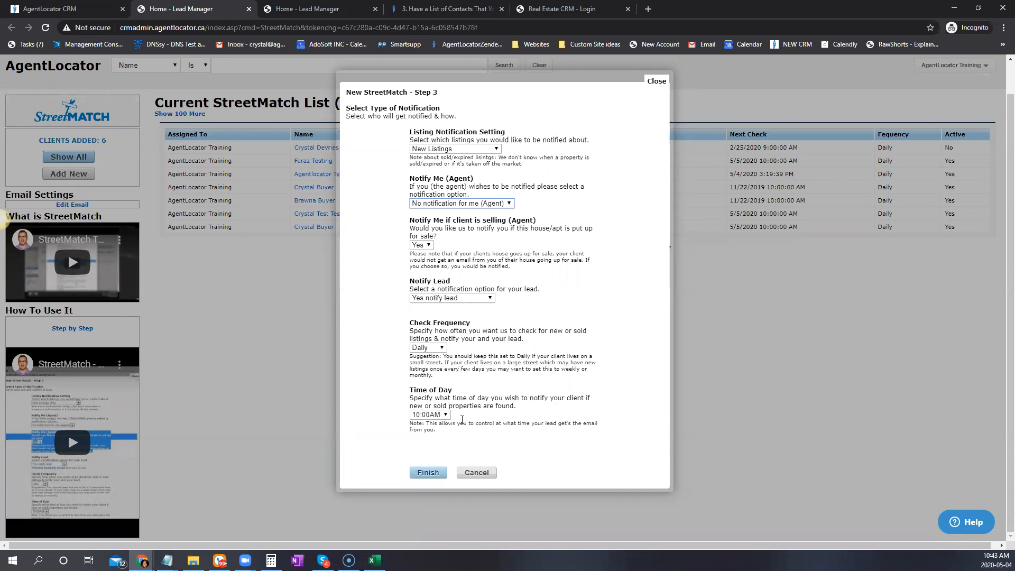
left_click(439, 349)
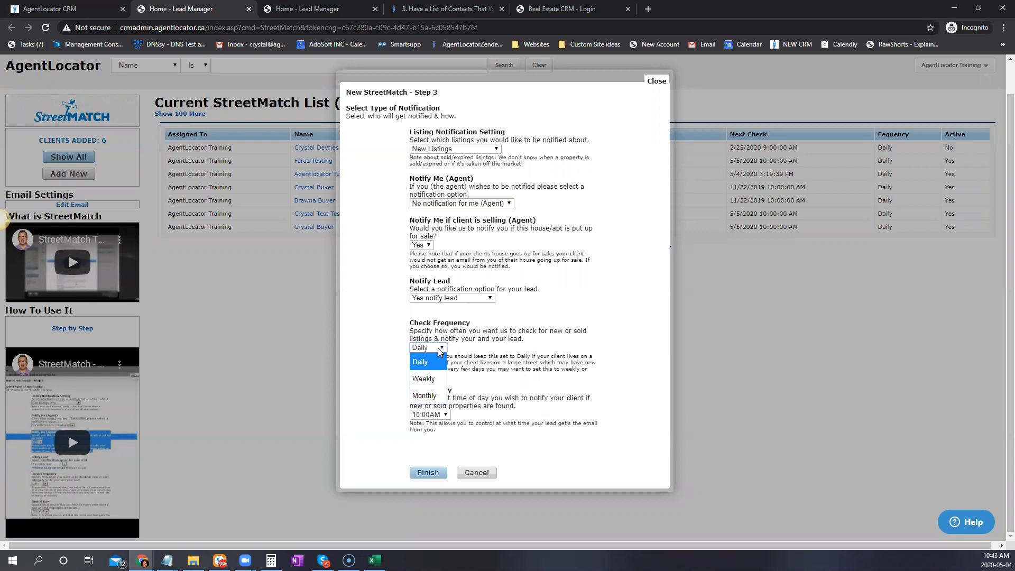
left_click(655, 317)
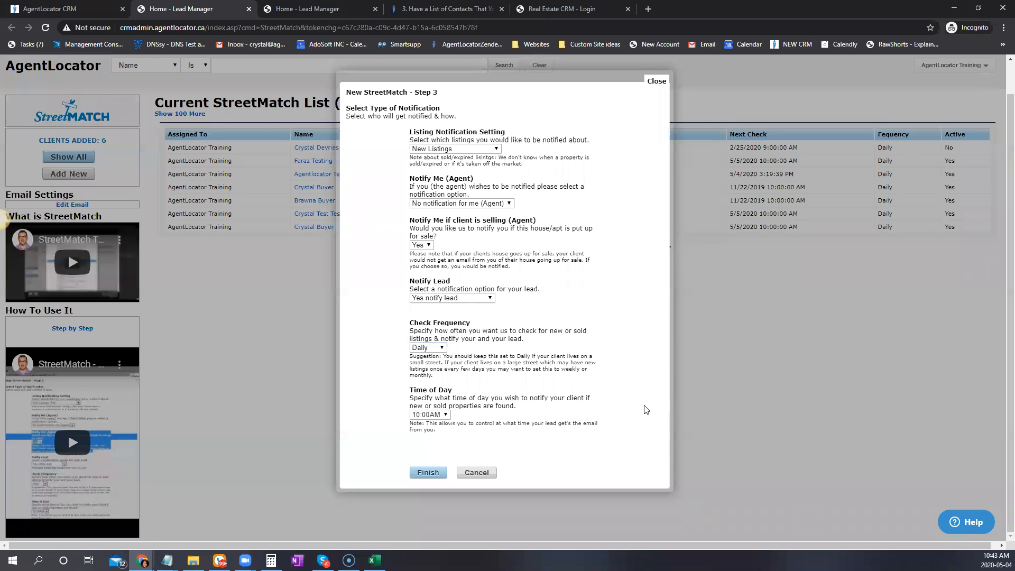
left_click(438, 472)
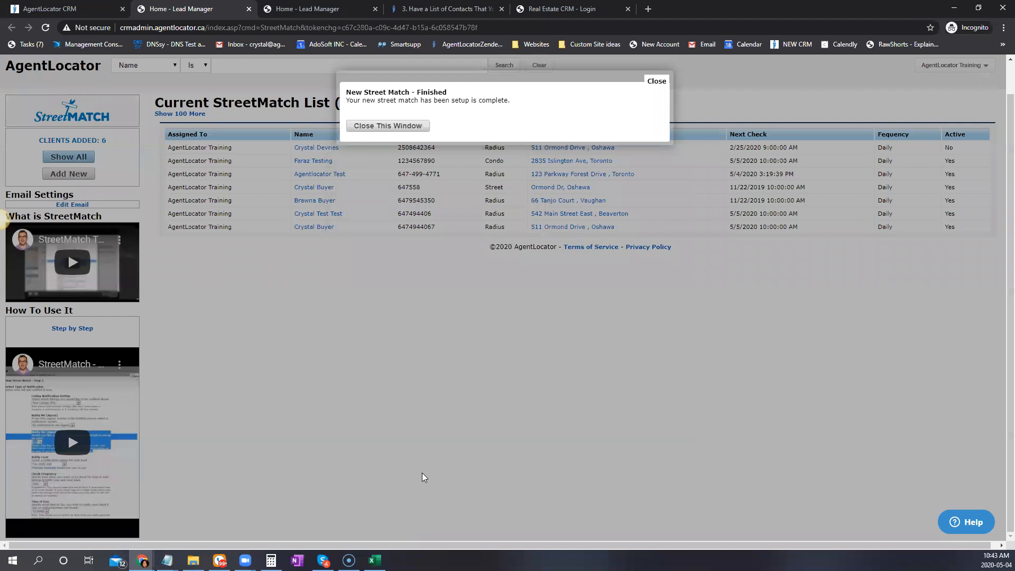
Dismiss the setup-complete message and open the new Toronto StreetMatch entry for editing
left_click(410, 126)
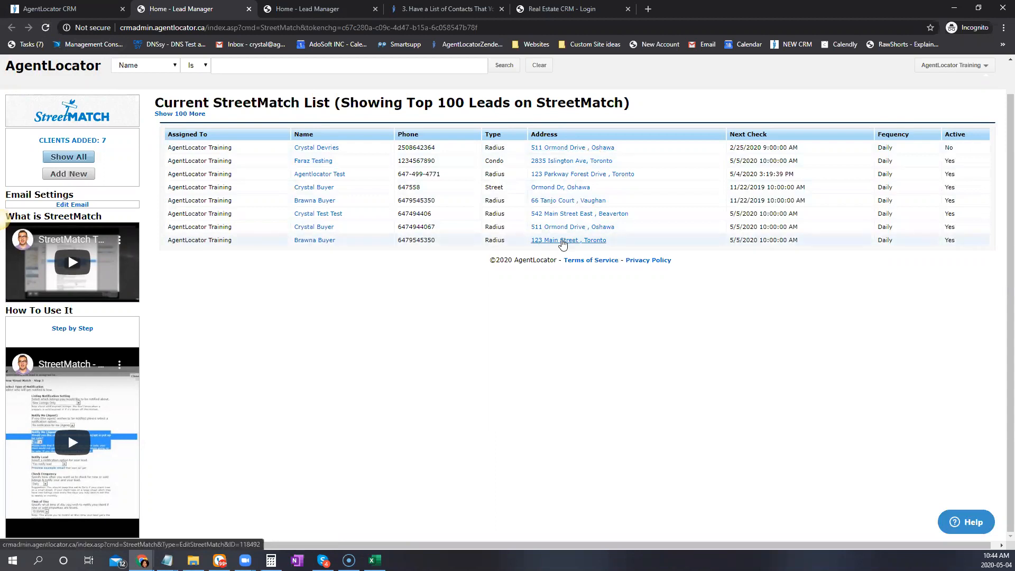
left_click(563, 243)
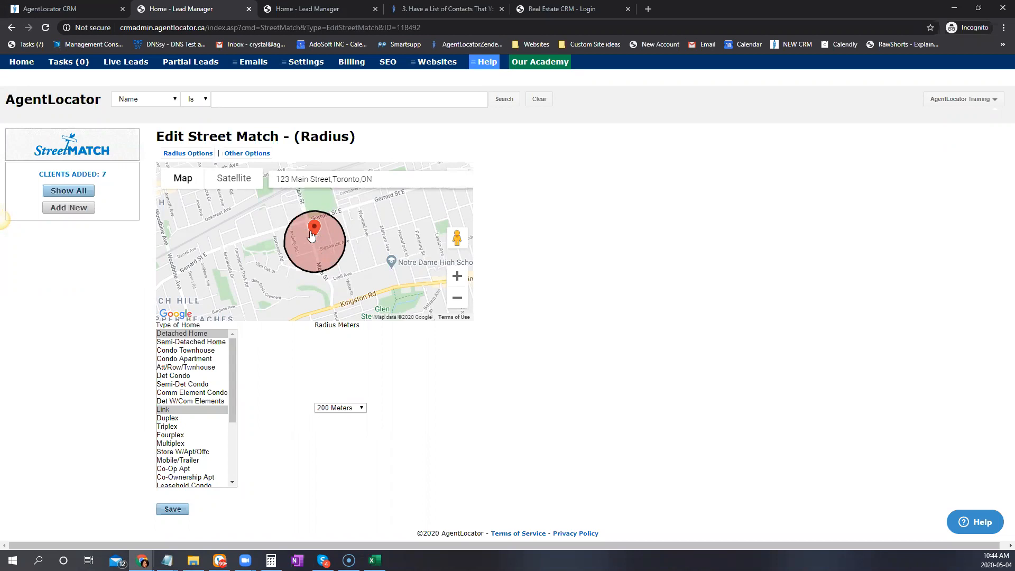
Nudge the search circle, then confirm Other Options: status Active and listing notification New Listings
mouse_move(312, 236)
left_mouse_down()
mouse_move(340, 251)
mouse_move(351, 245)
mouse_move(328, 253)
left_mouse_up()
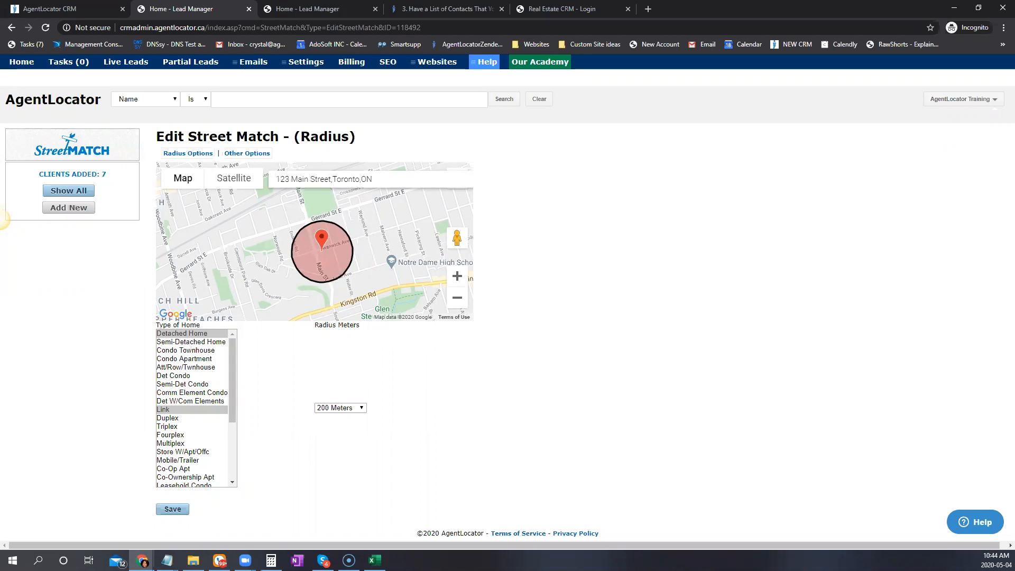
left_click(254, 155)
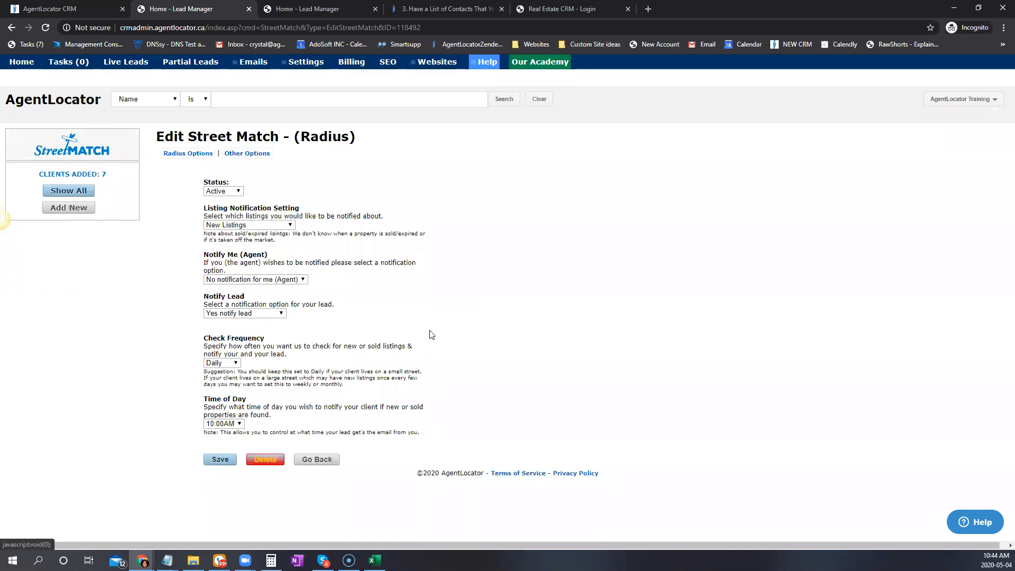
left_click(223, 190)
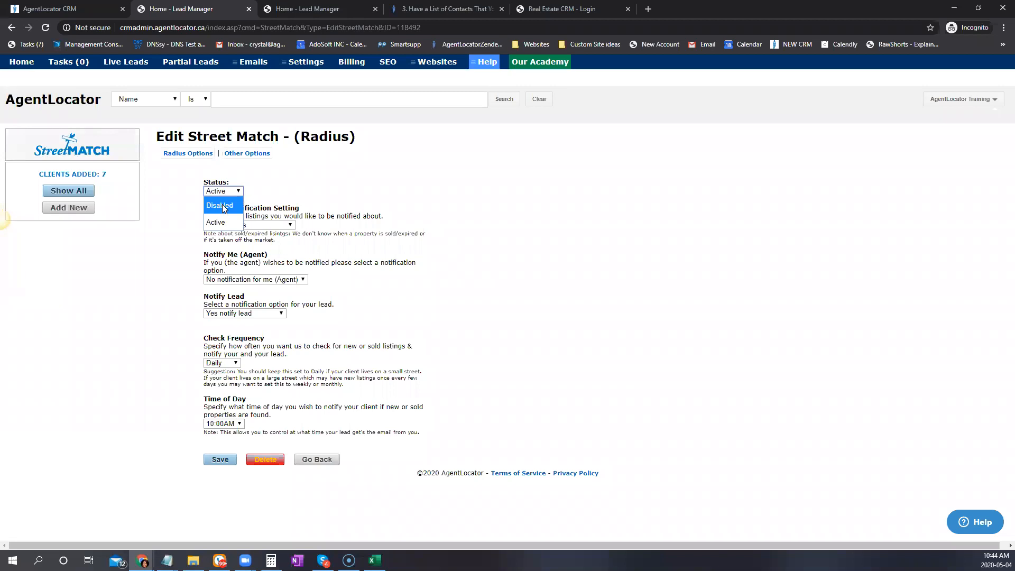
left_click(225, 191)
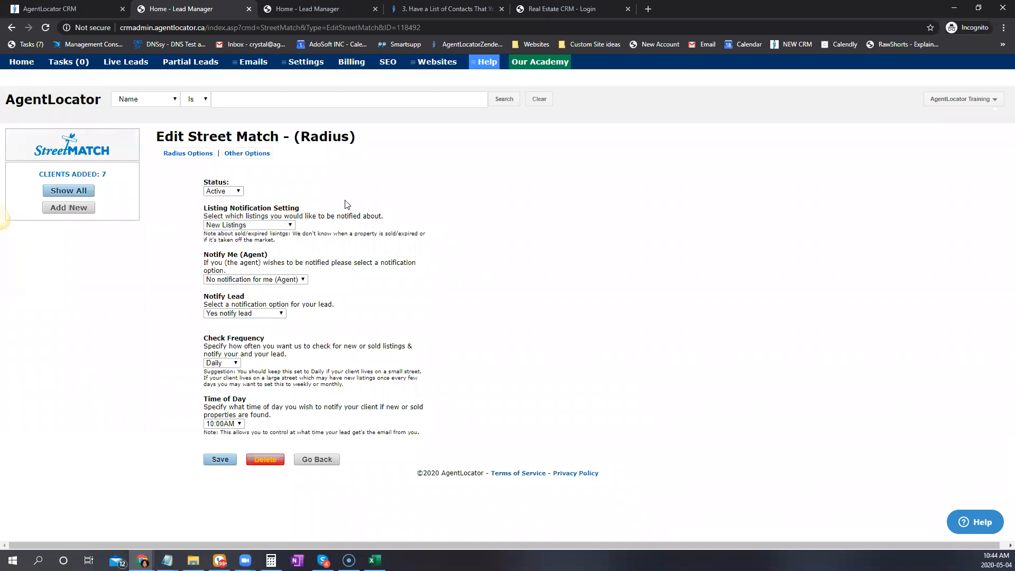
left_click(264, 228)
left_click(424, 211)
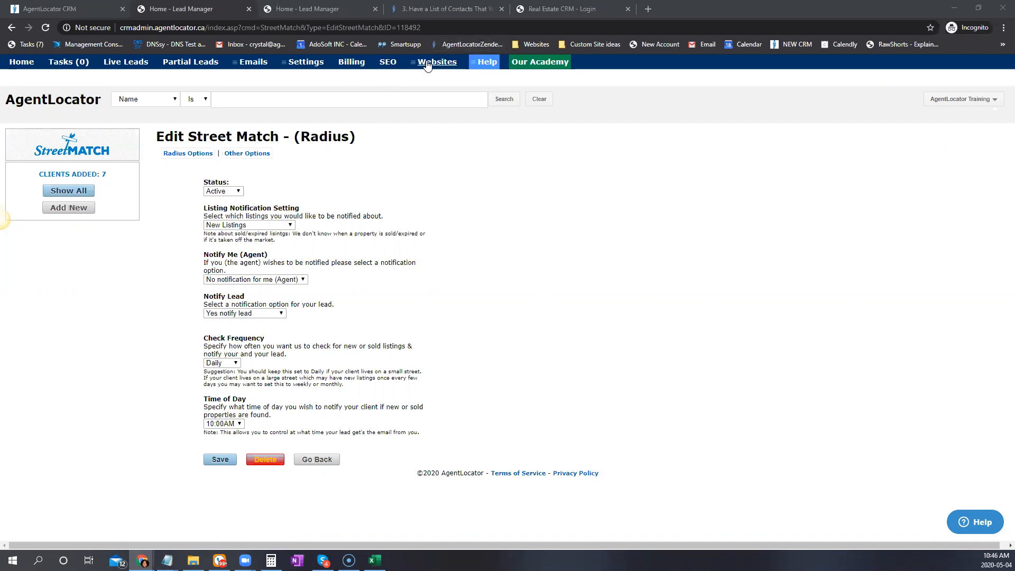
Open the live TrainingBasic website in a new tab and go to its Sellers > Street Match page
mouse_move(429, 65)
left_click(429, 82)
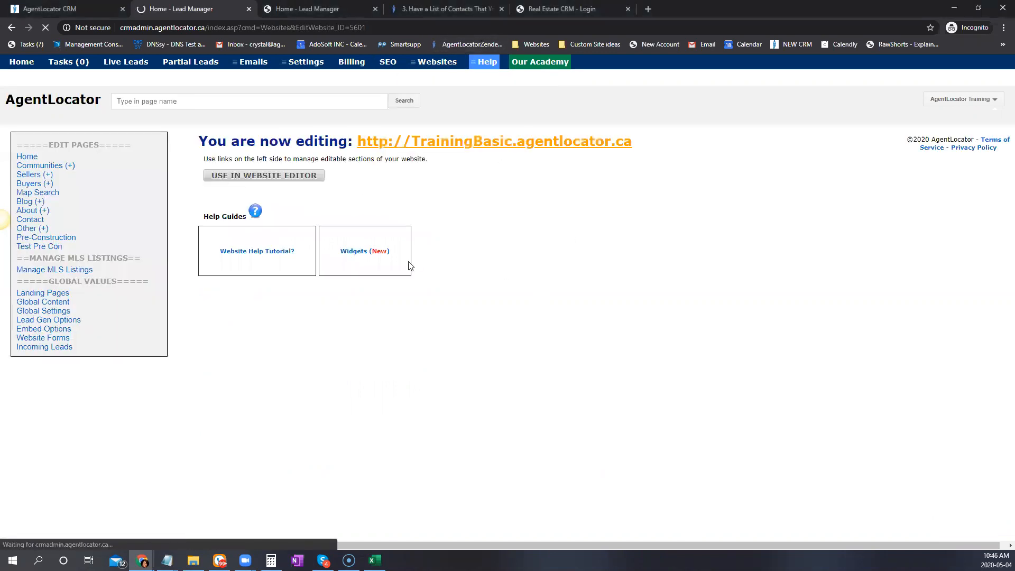
left_click(483, 141)
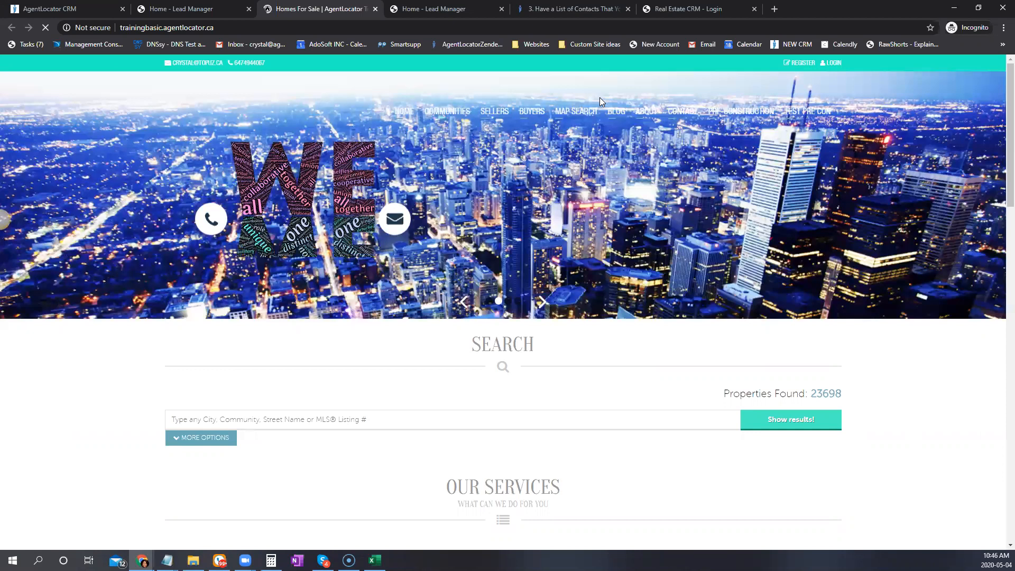
mouse_move(498, 114)
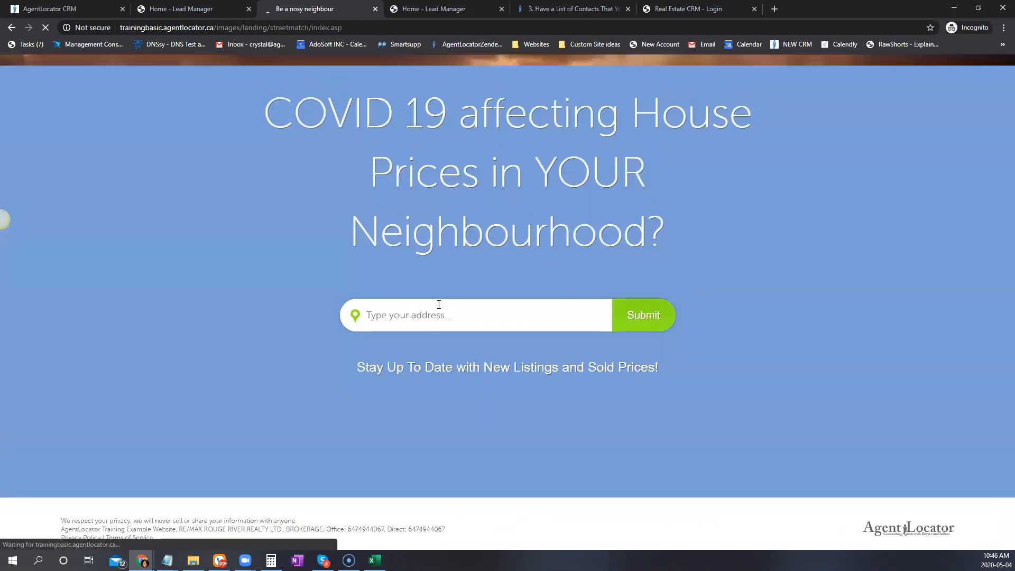
Enter a Mississauga home address, try 900 m and 5 km radii, then settle on 200 m
type("654")
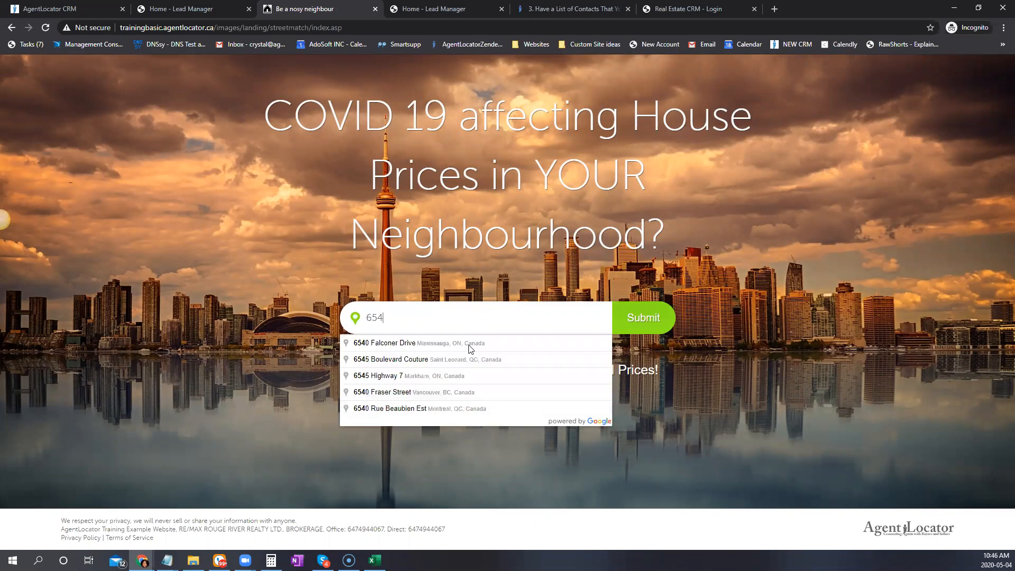
left_click(402, 342)
left_click(644, 317)
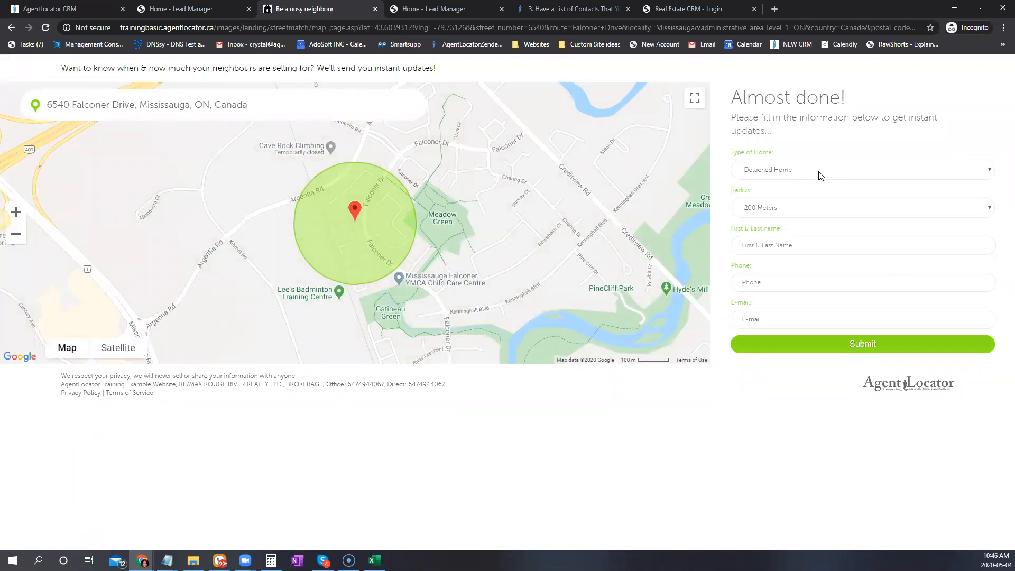
left_click(831, 217)
left_click(800, 384)
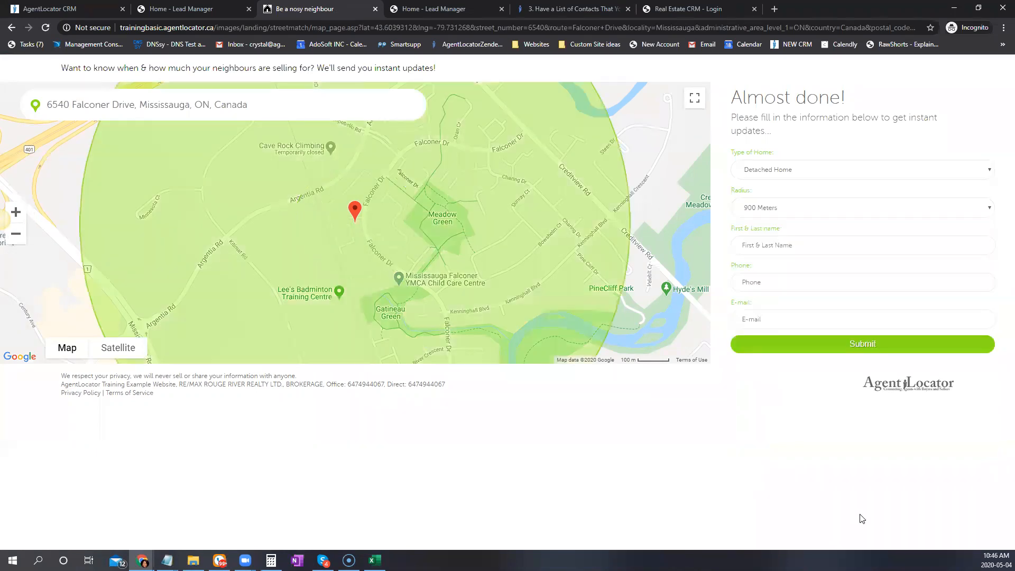
left_click(773, 207)
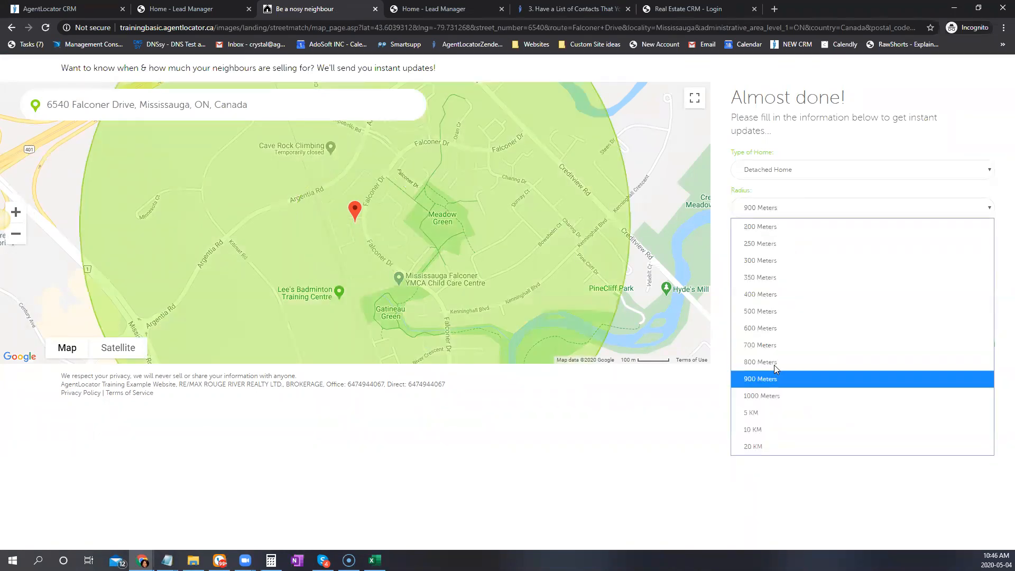
left_click(774, 414)
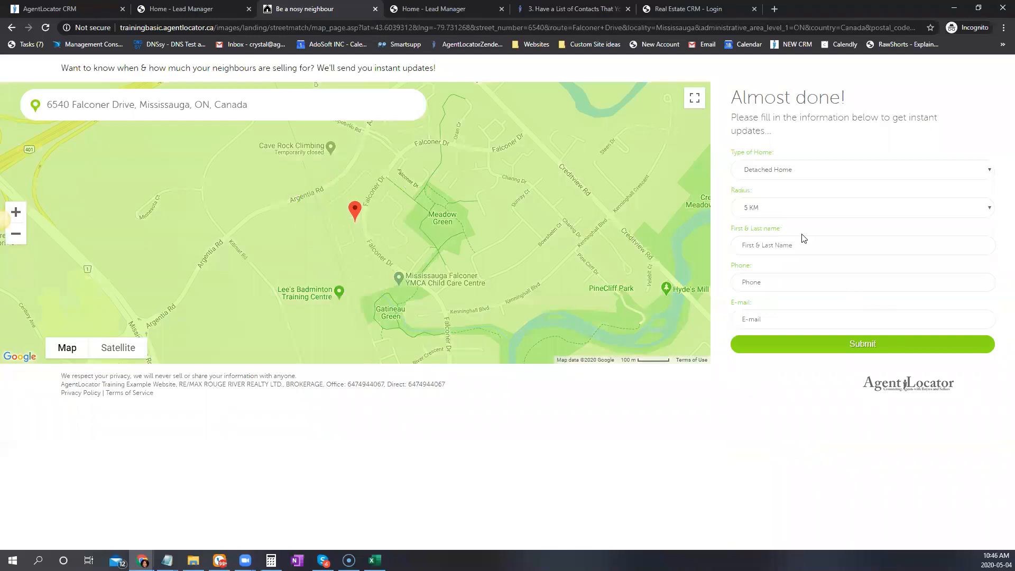
left_click(784, 211)
left_click(762, 243)
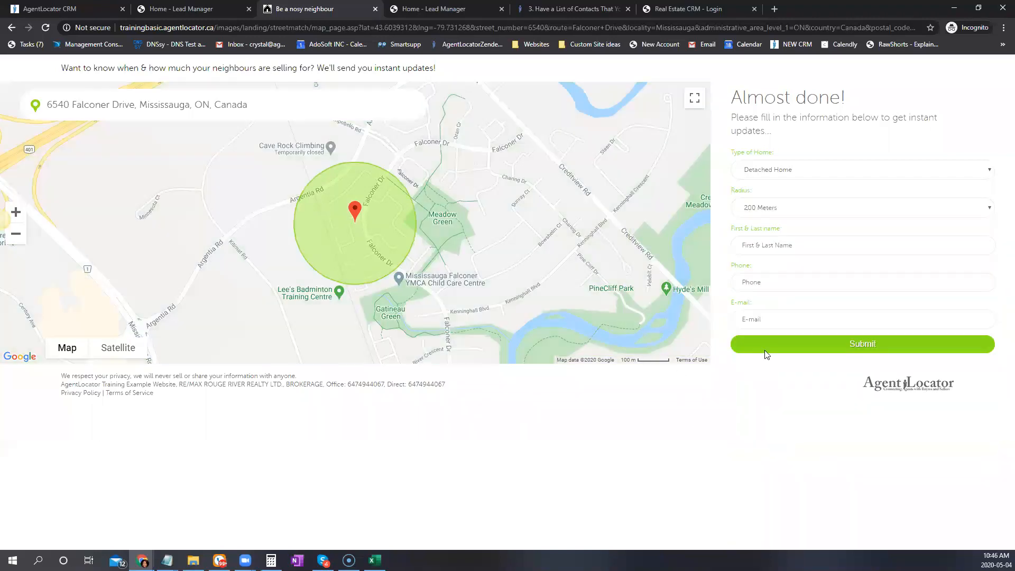
Fill in the test lead's name, phone number and e-mail, then submit the form
key("Tab")
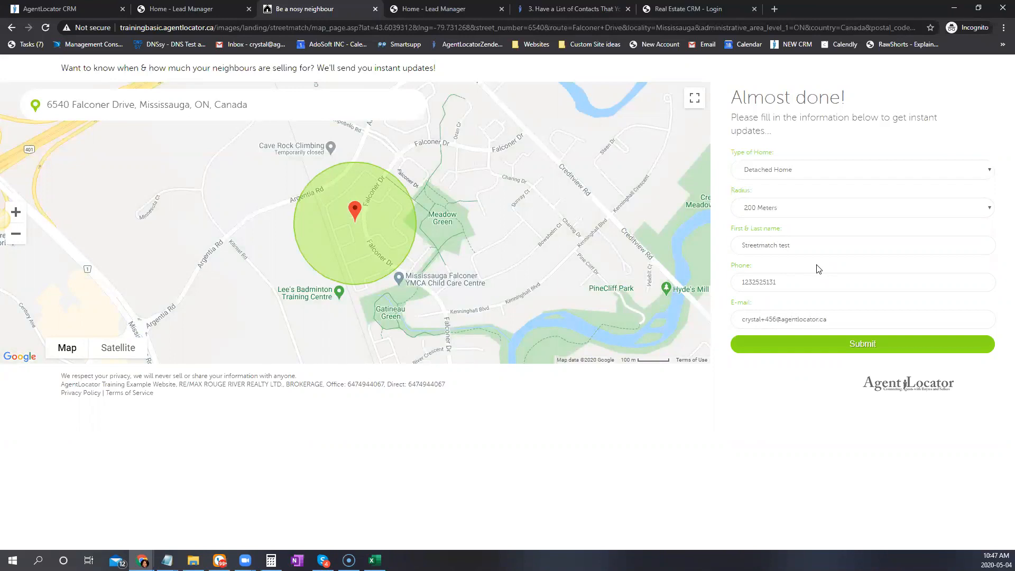
left_click(854, 350)
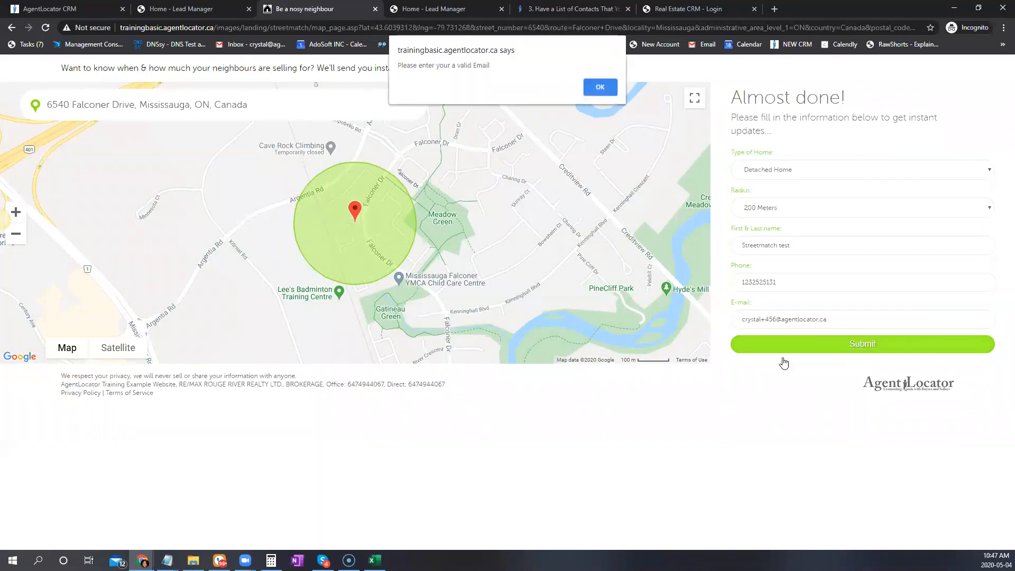
Replace the rejected e-mail with a valid address and resubmit the StreetMatch form
left_click(611, 94)
left_click(760, 320, "shift")
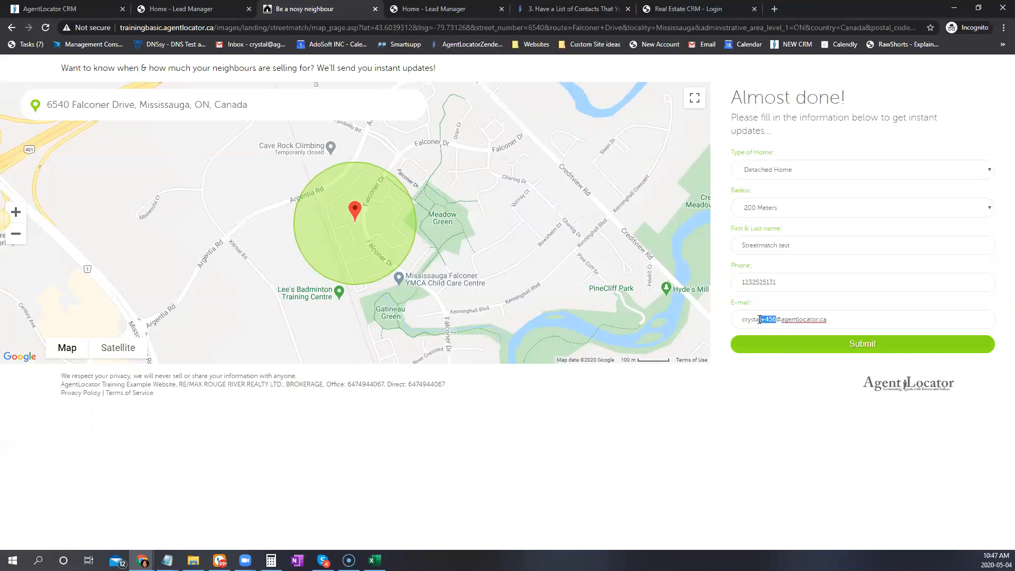
key("ctrl+a")
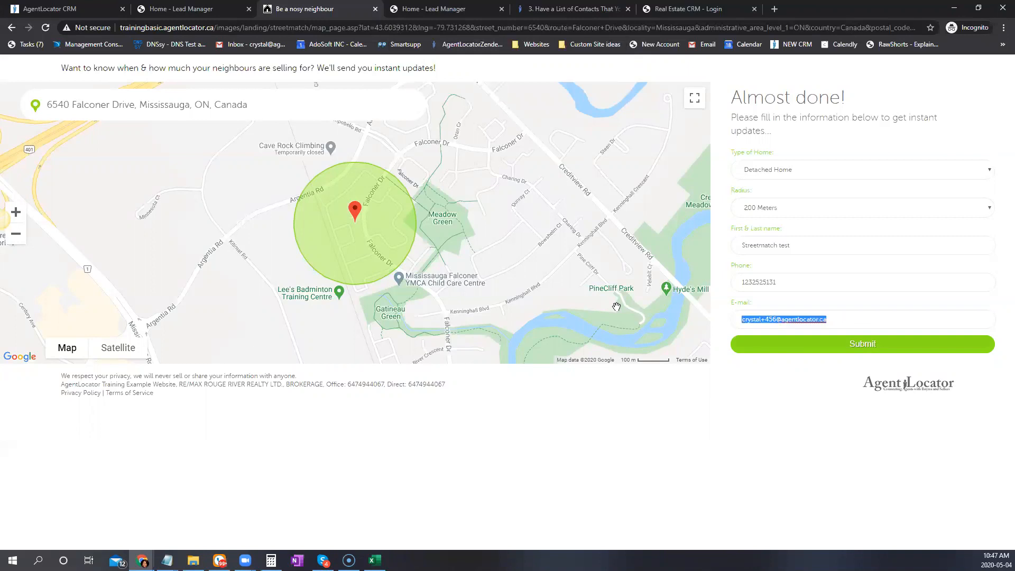
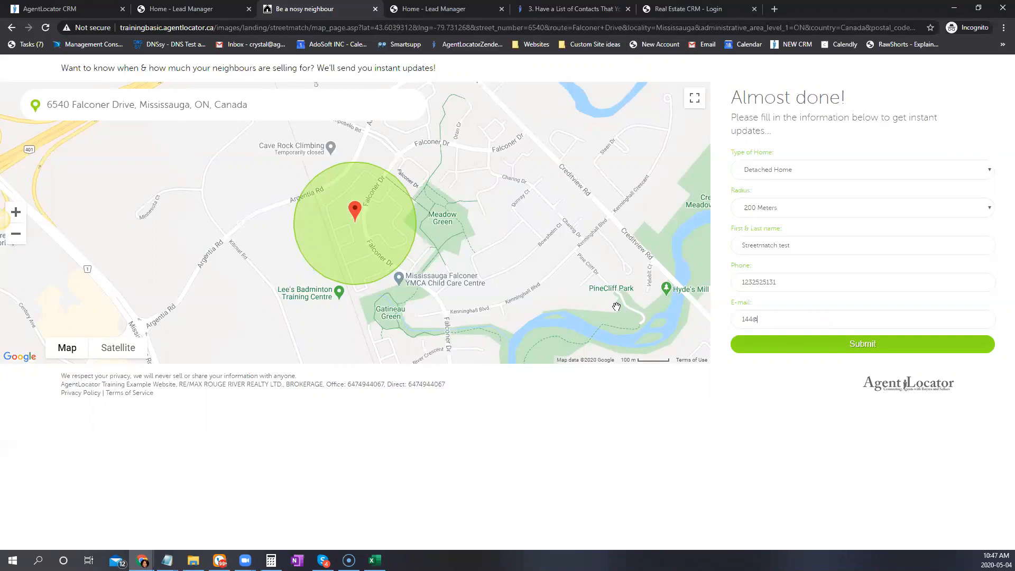
left_click(880, 346)
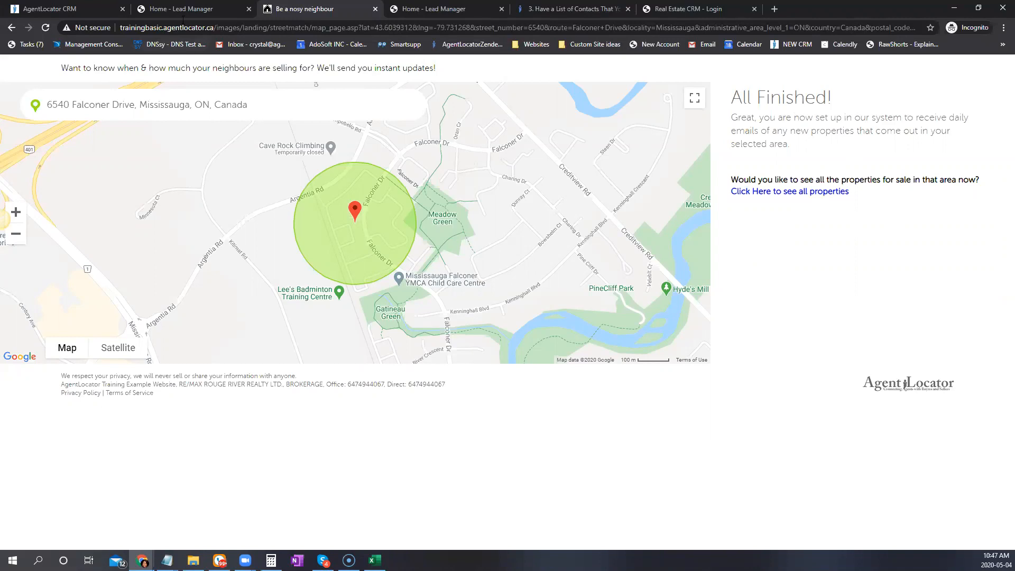
left_click(63, 7)
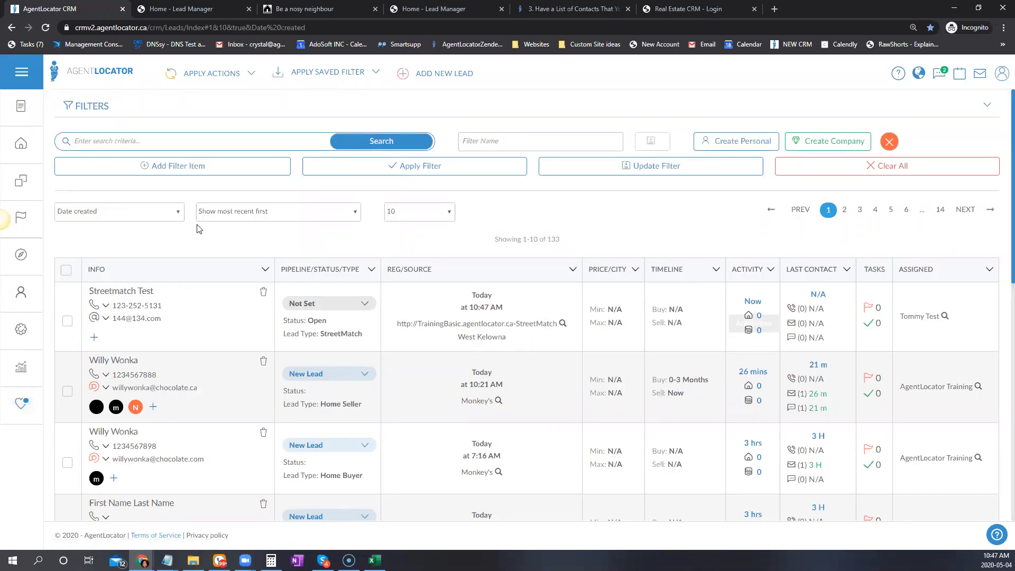
Back in the CRM, open the StreetMatch list and the new Mississauga test lead's entry
left_click(439, 8)
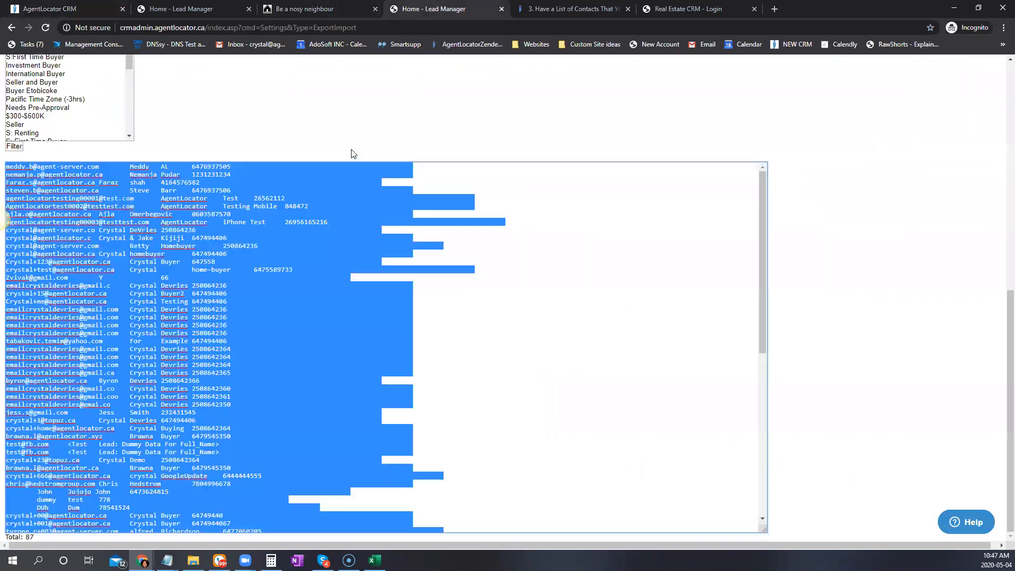
left_click(212, 9)
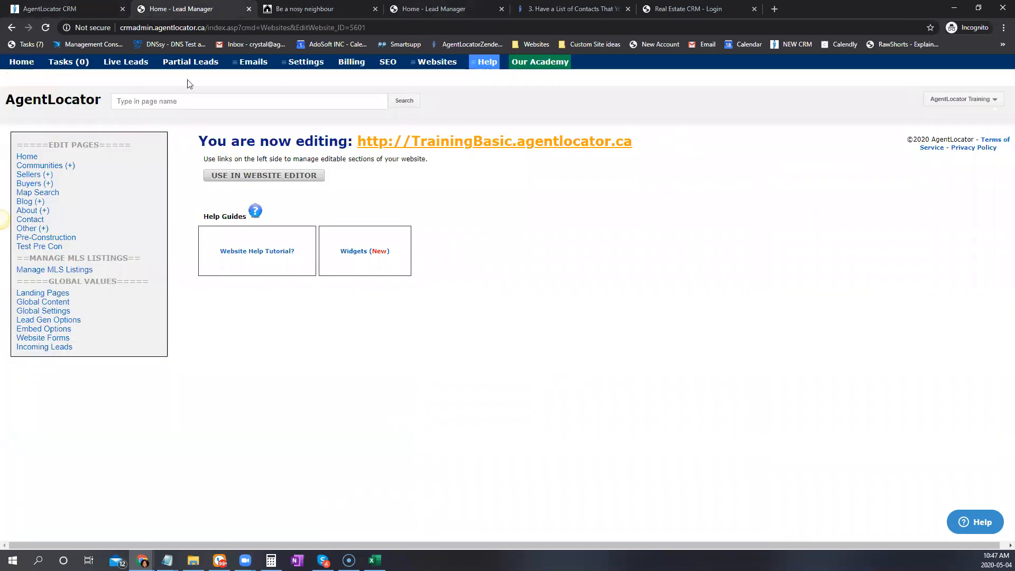
left_click(21, 63)
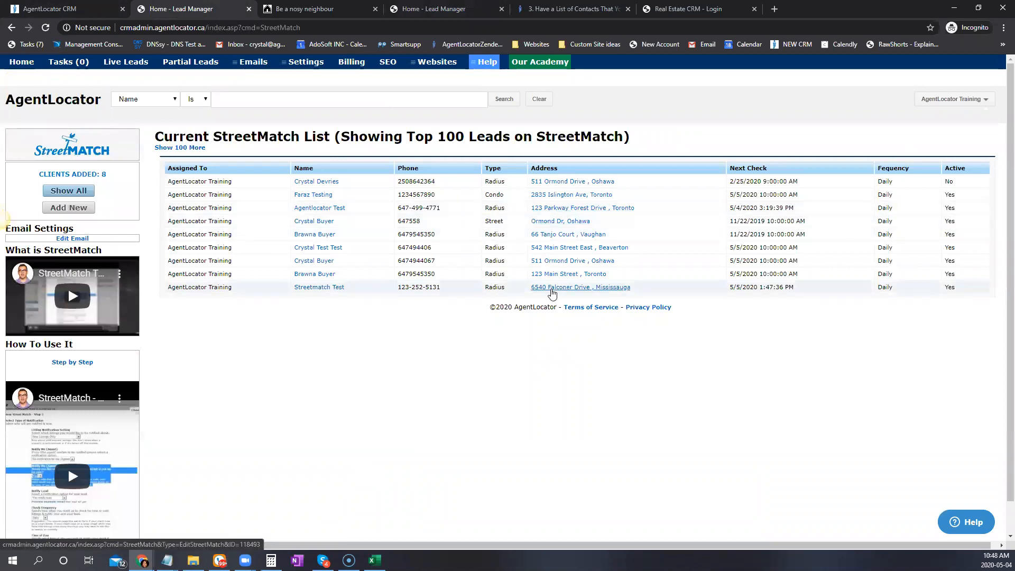
left_click(553, 289)
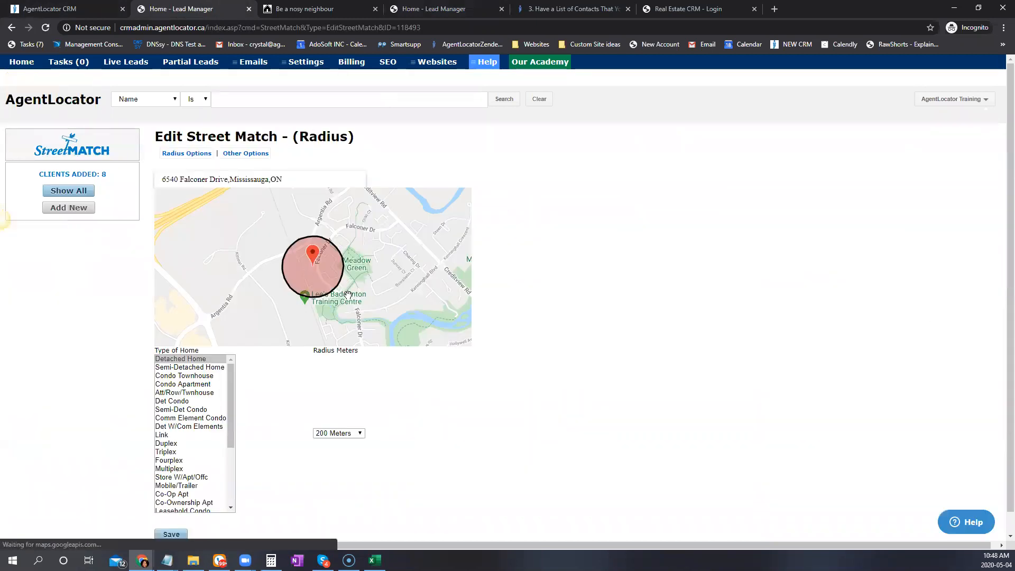
Check the test lead's listing notification option without changing it, then return to the leads list
left_click(242, 154)
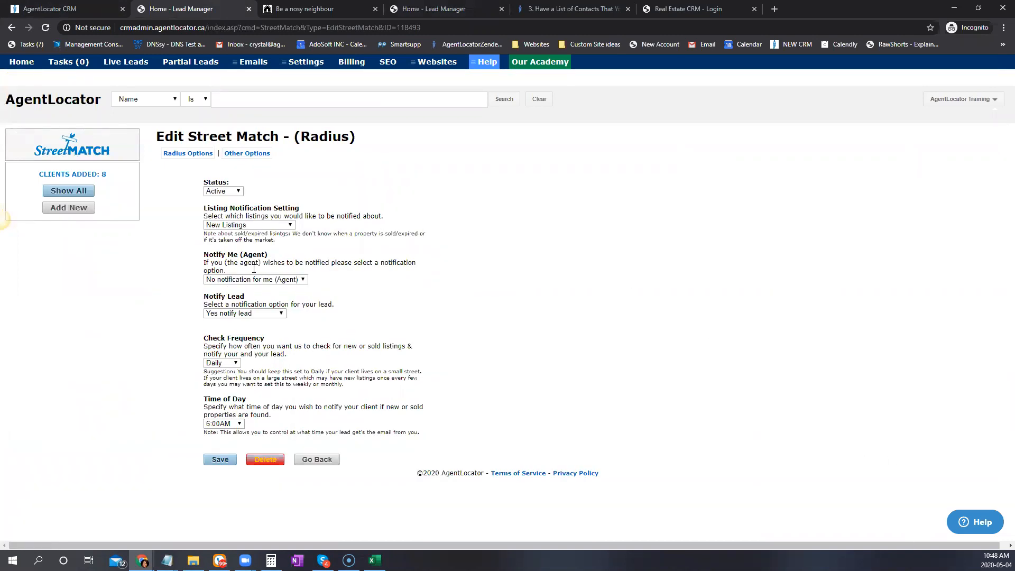
left_click(256, 225)
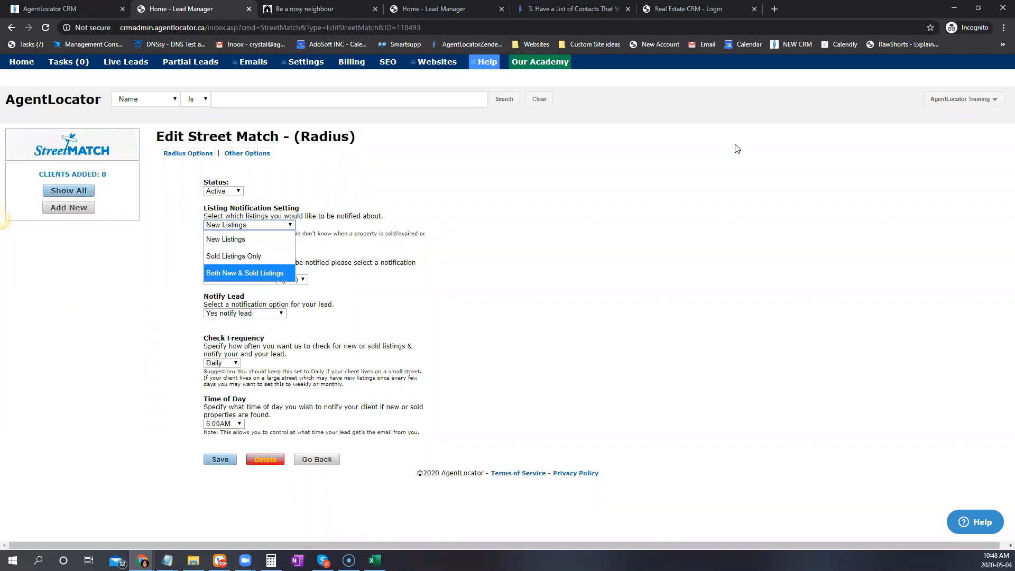
key("alt+Tab")
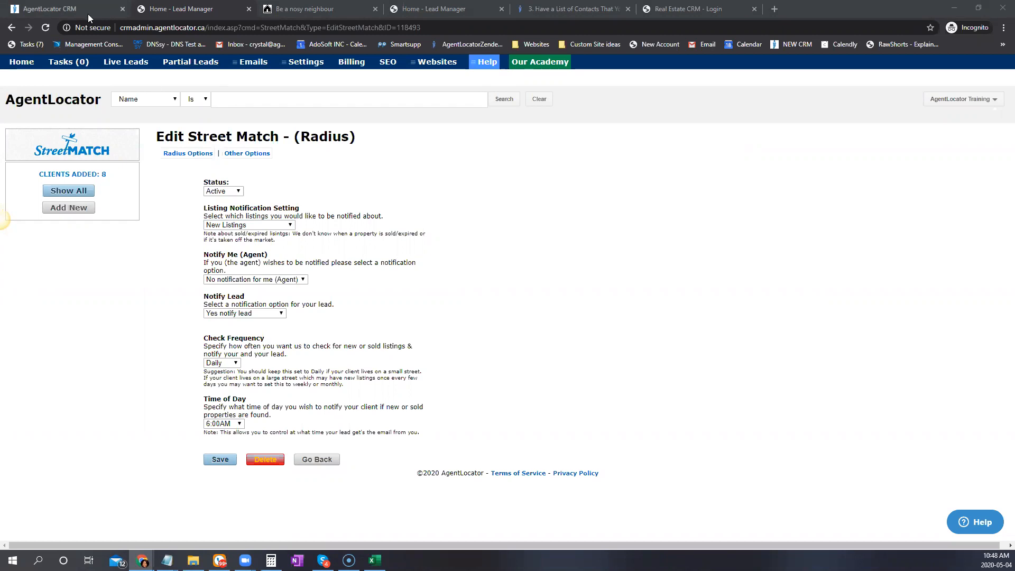
key("ctrl+1")
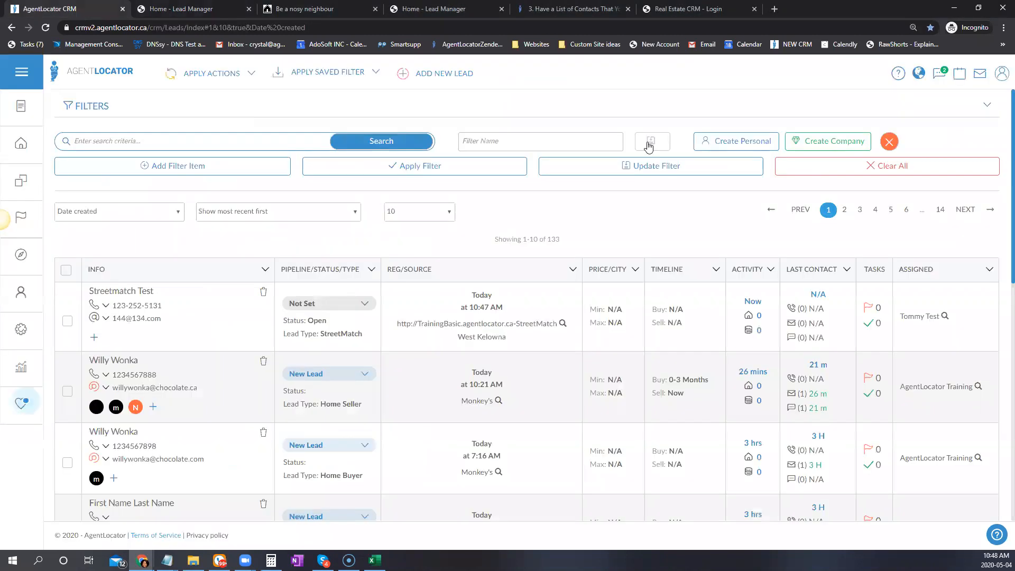
scroll(792, 443, "down", 3)
scroll(791, 443, "down", 5)
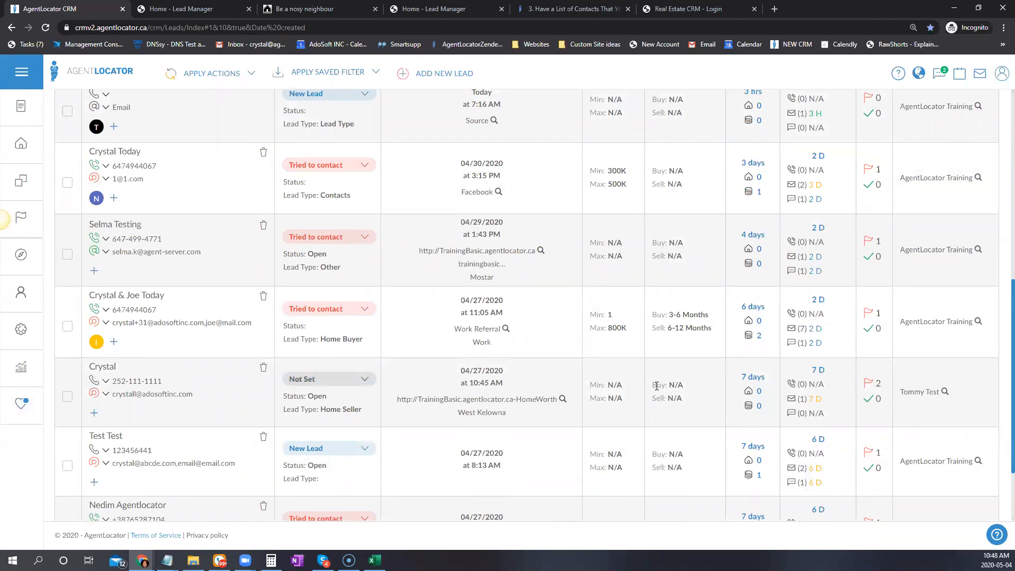
scroll(470, 481, "down", 3)
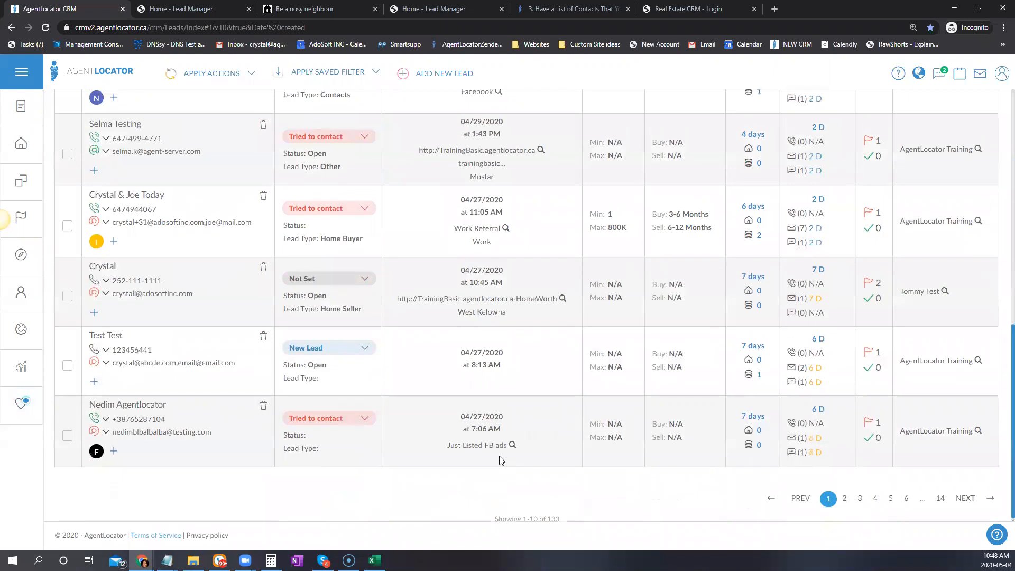
scroll(502, 461, "up", 3)
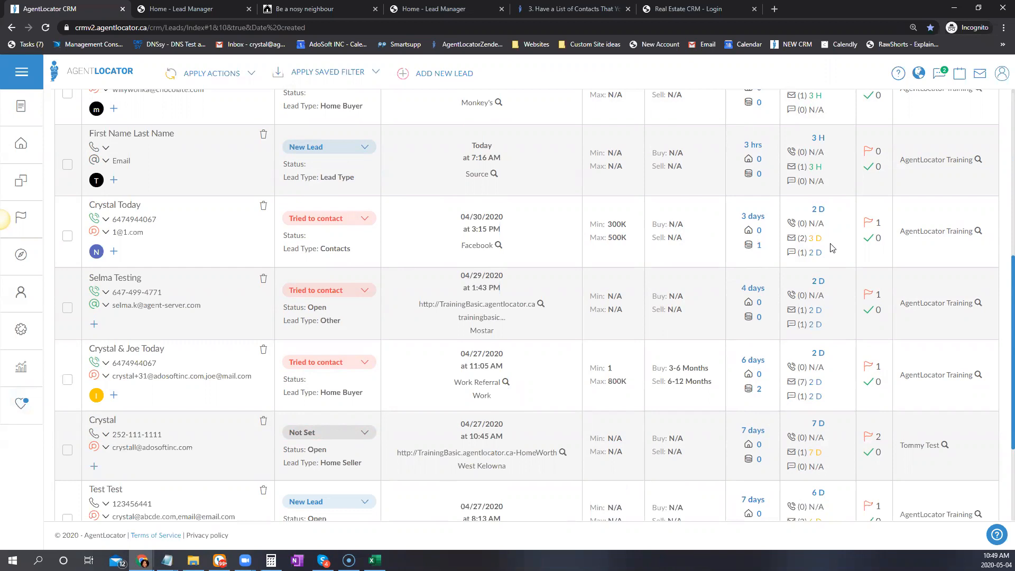
mouse_move(812, 240)
mouse_move(744, 213)
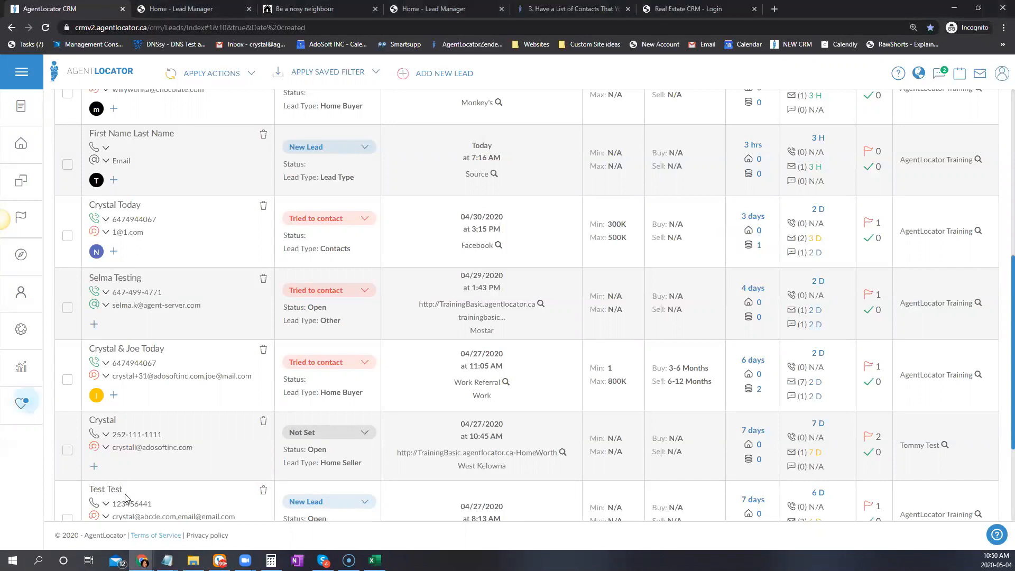
scroll(153, 502, "up", 5)
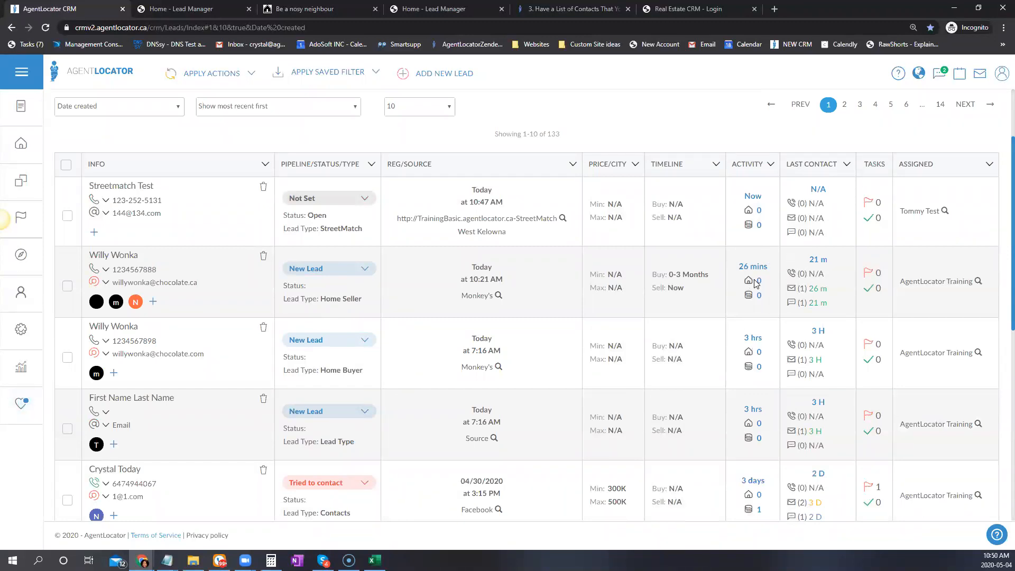
Highlight the second lead's activity times and open the 04/30/2020 Facebook lead's record
left_click_drag(744, 266, 808, 282)
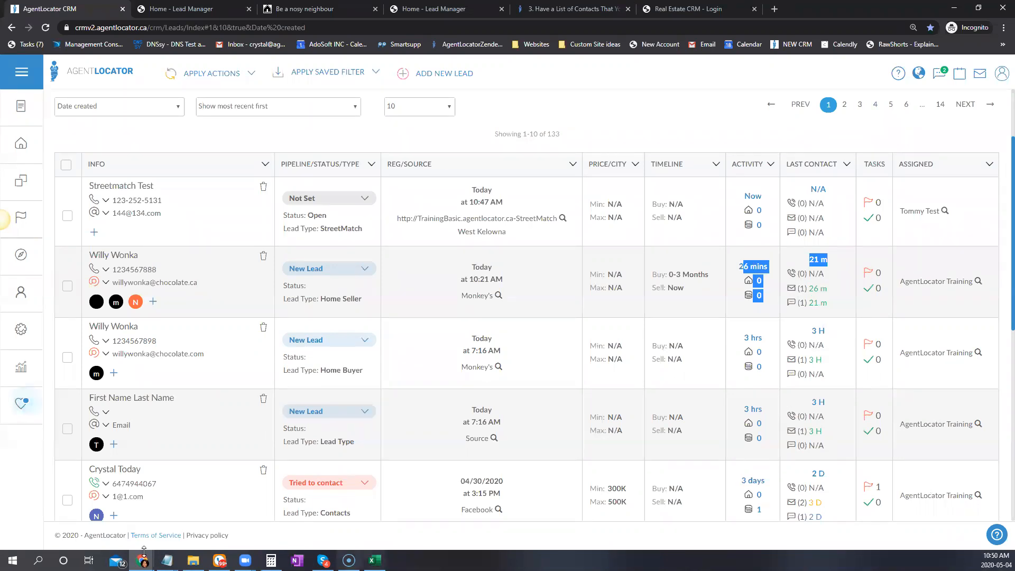
left_click(103, 470)
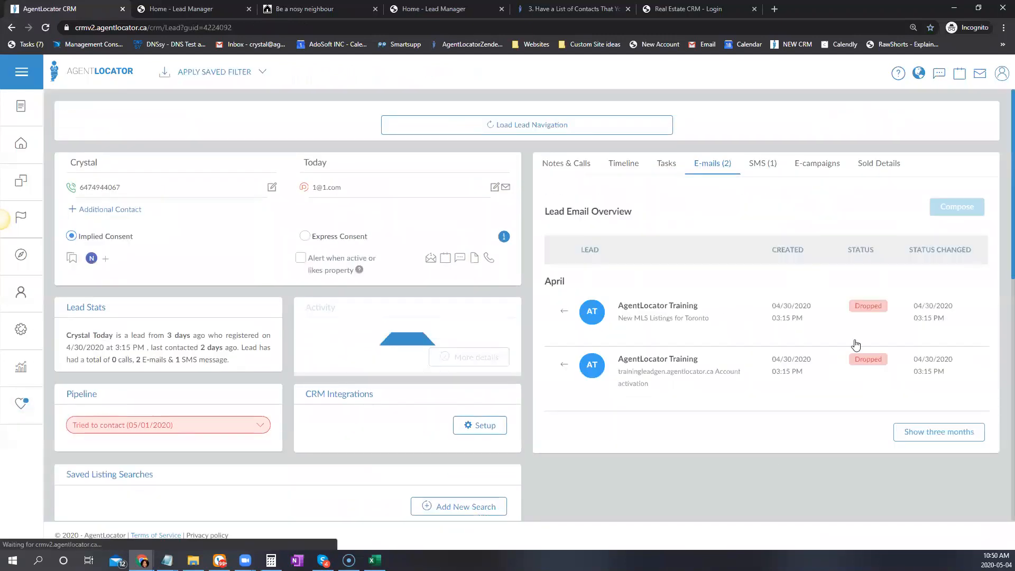
left_click(822, 165)
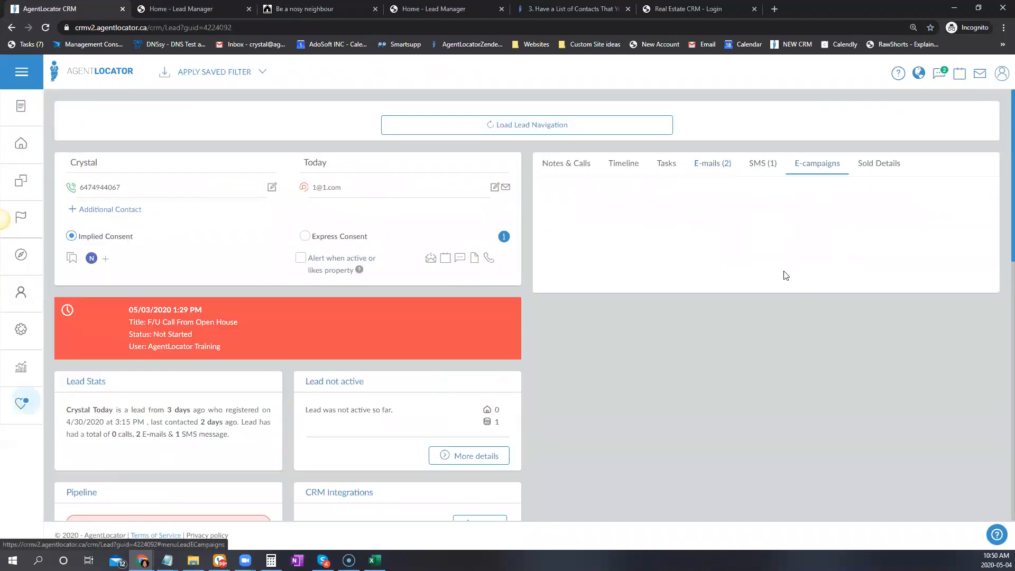
left_click(687, 208)
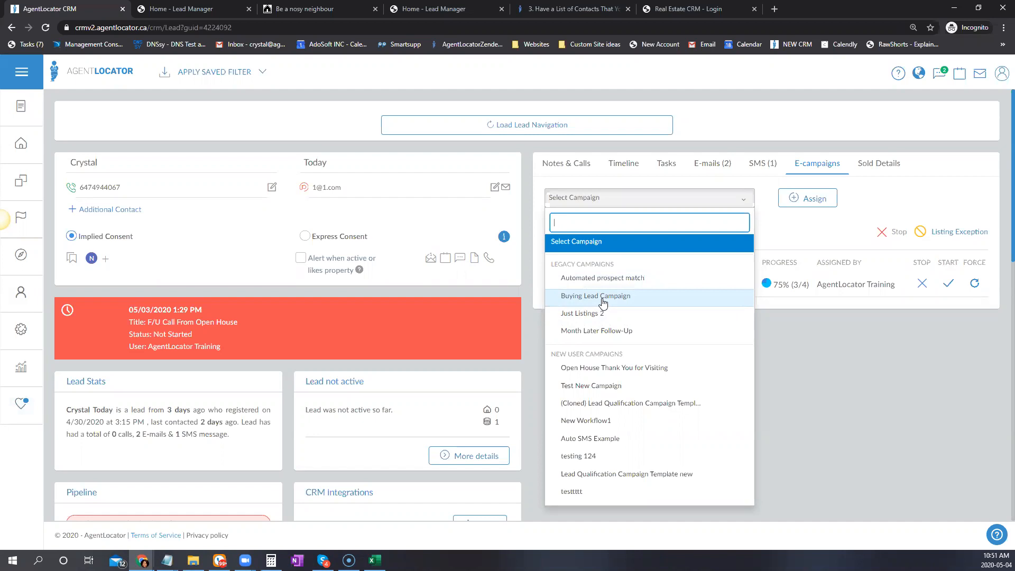
left_click(713, 164)
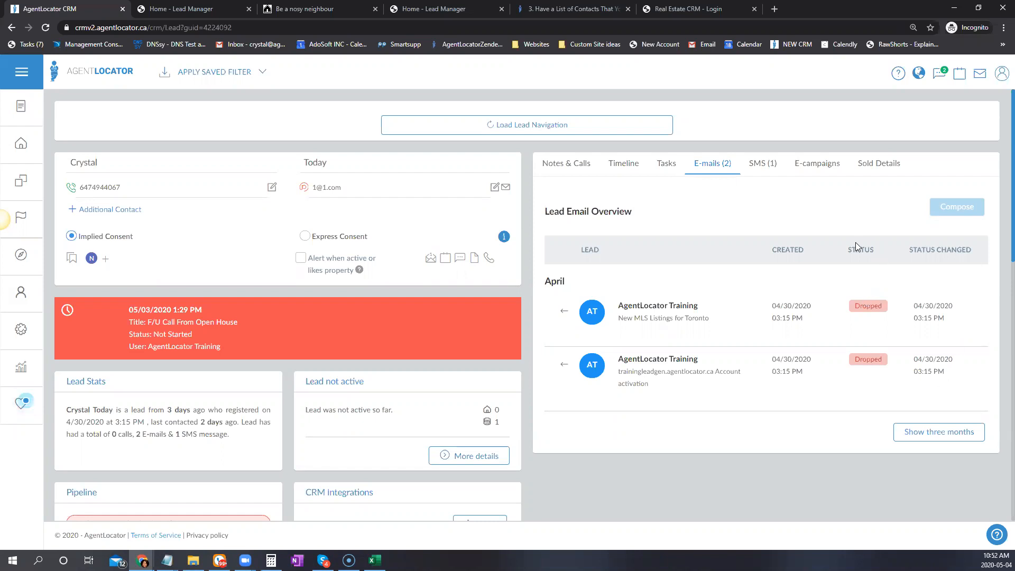
left_click(29, 341)
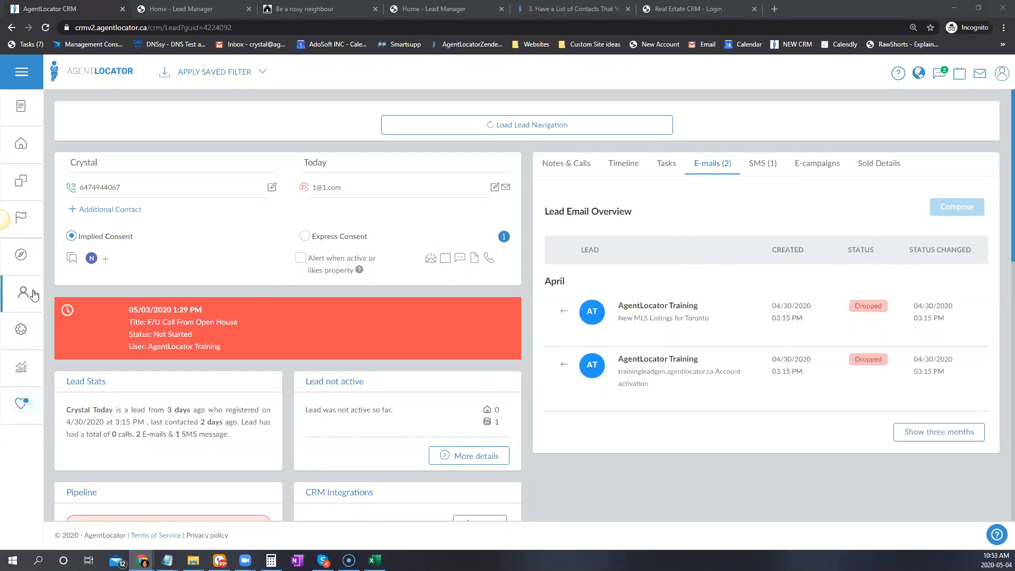
left_click(20, 299)
Filter Settings > E-mail templates to Default Buyers Campaign and open Buyers - Email 1
left_click(22, 329)
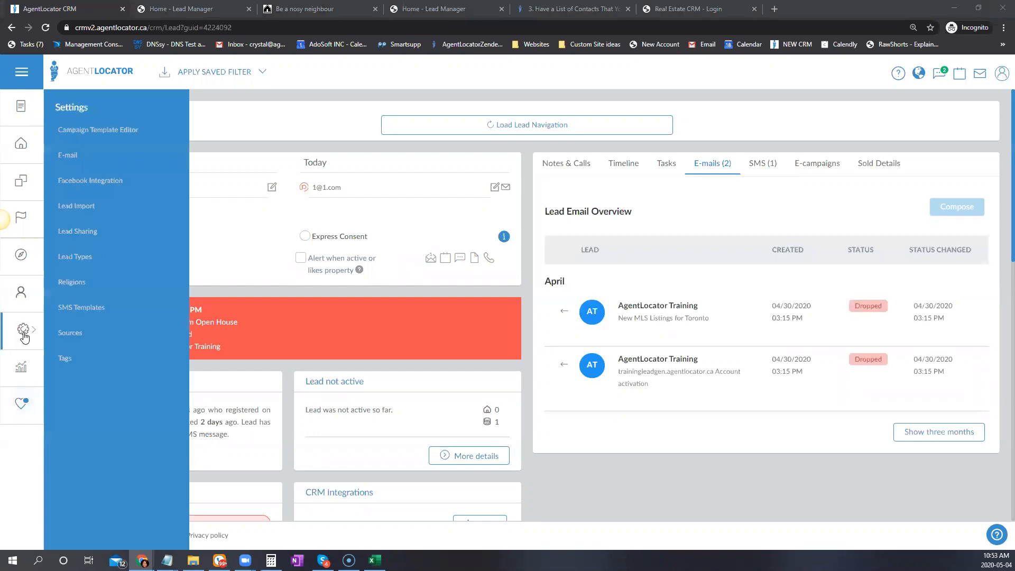
left_click(67, 157)
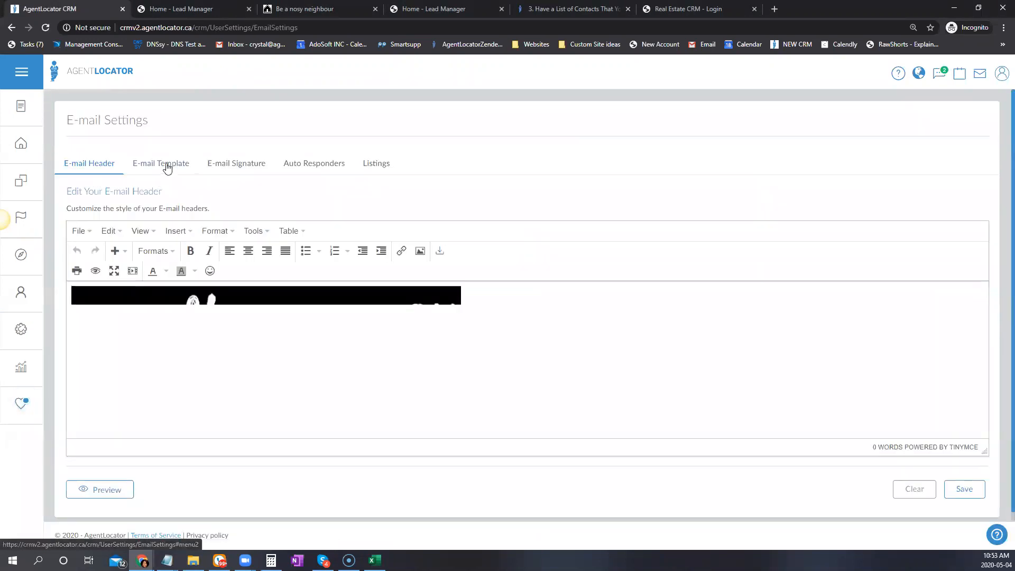
left_click(162, 164)
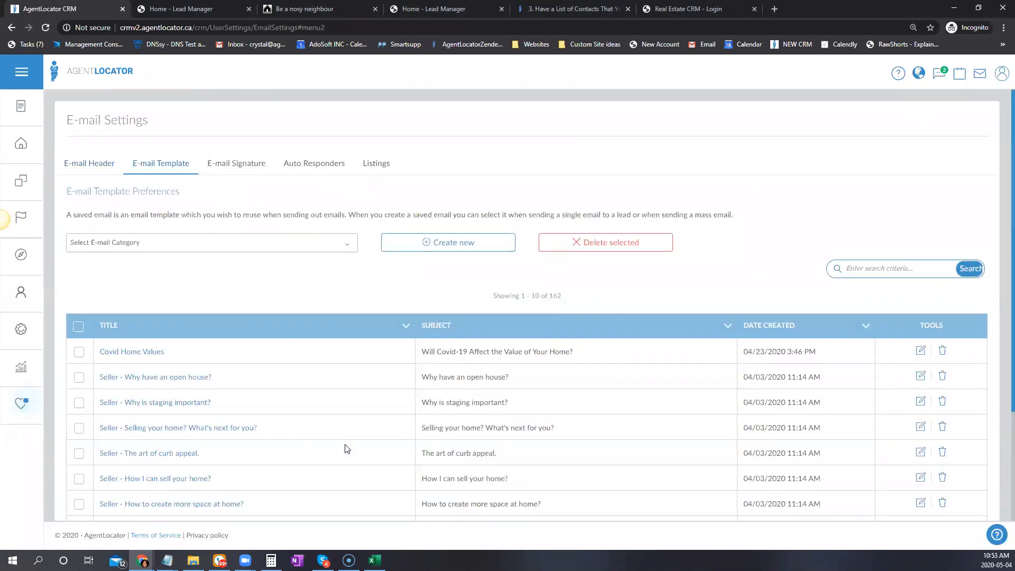
left_click(182, 245)
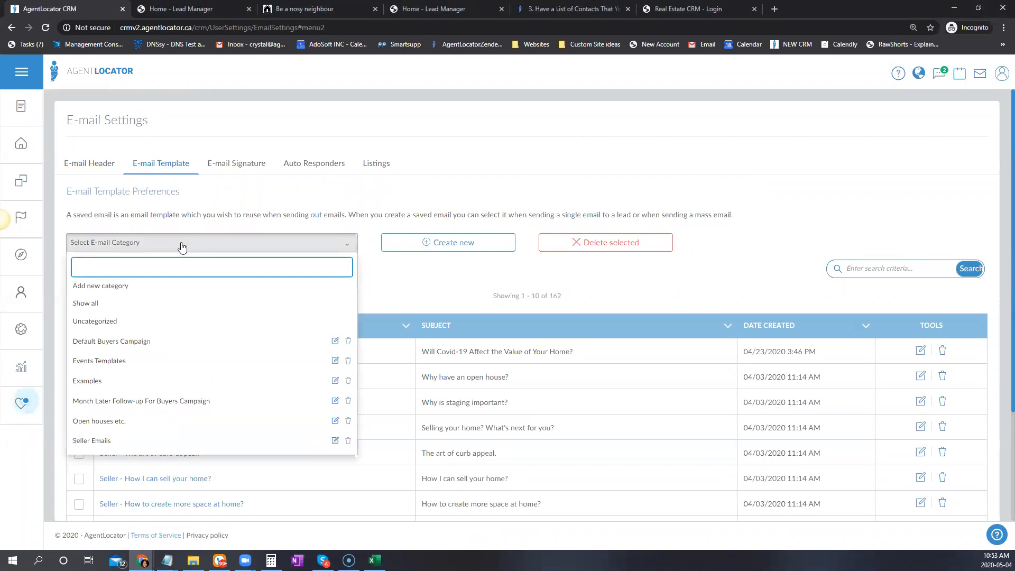
left_click(124, 342)
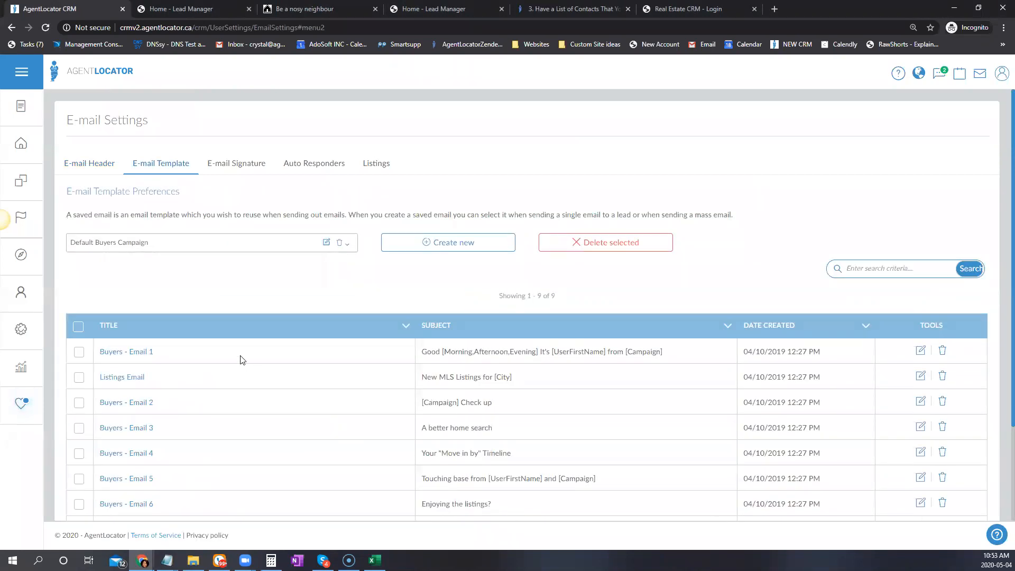
scroll(236, 355, "down", 3)
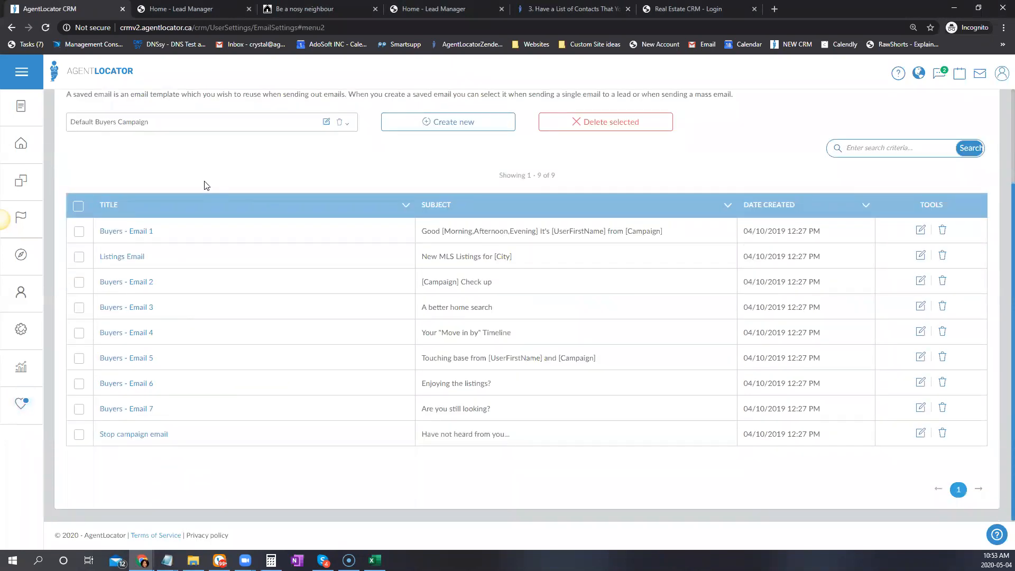
left_click(921, 230)
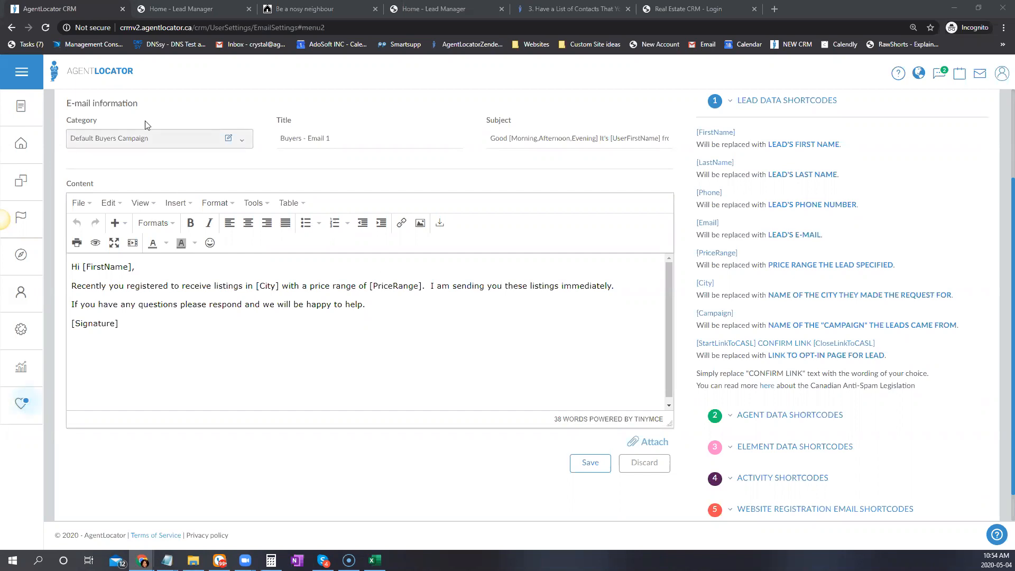
Inspect the Buyers - Email 1 title and subject unchanged, then return to the full 162-template list
scroll(227, 248, "up", 2)
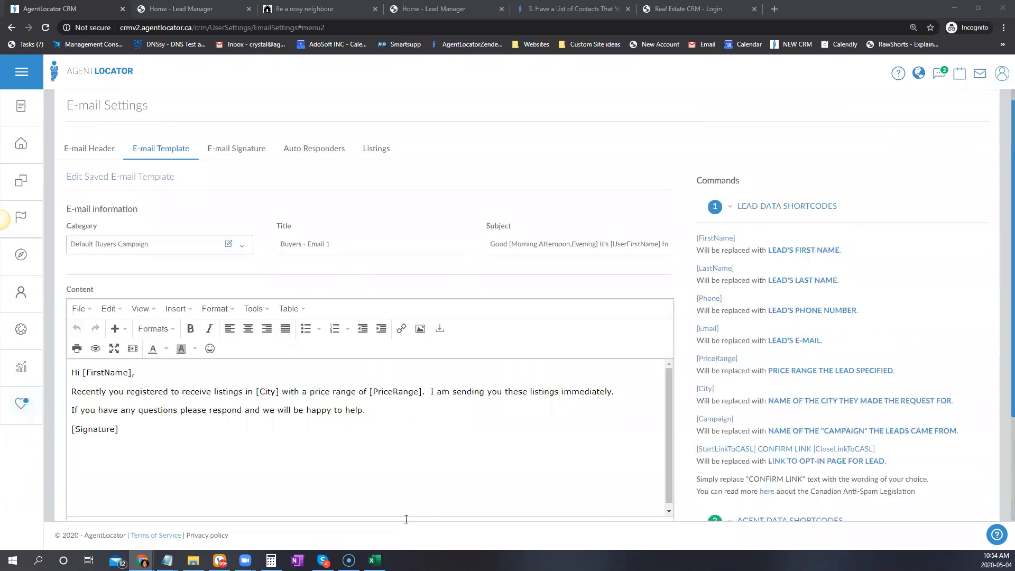
triple_click(356, 249)
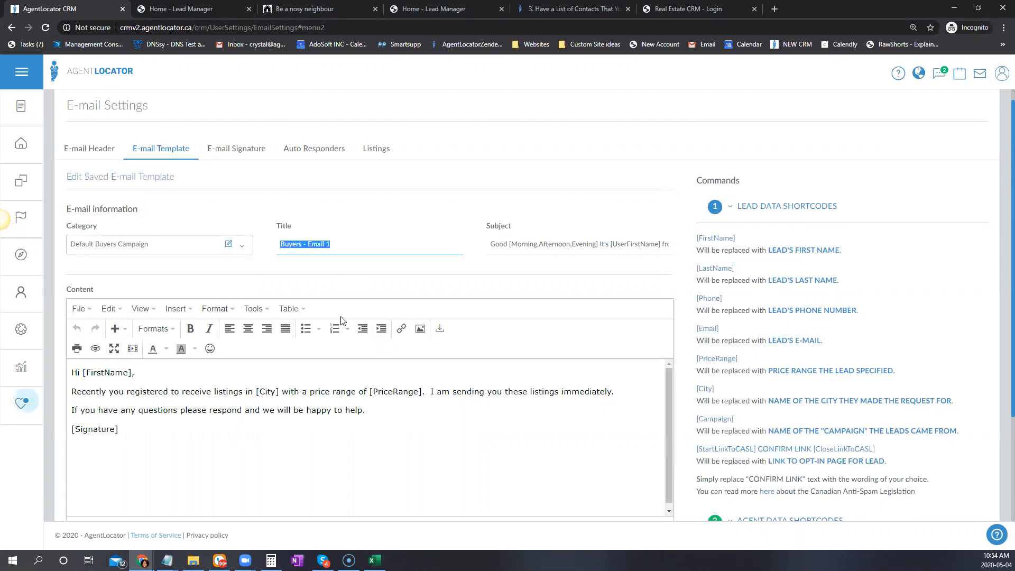
left_click(501, 246)
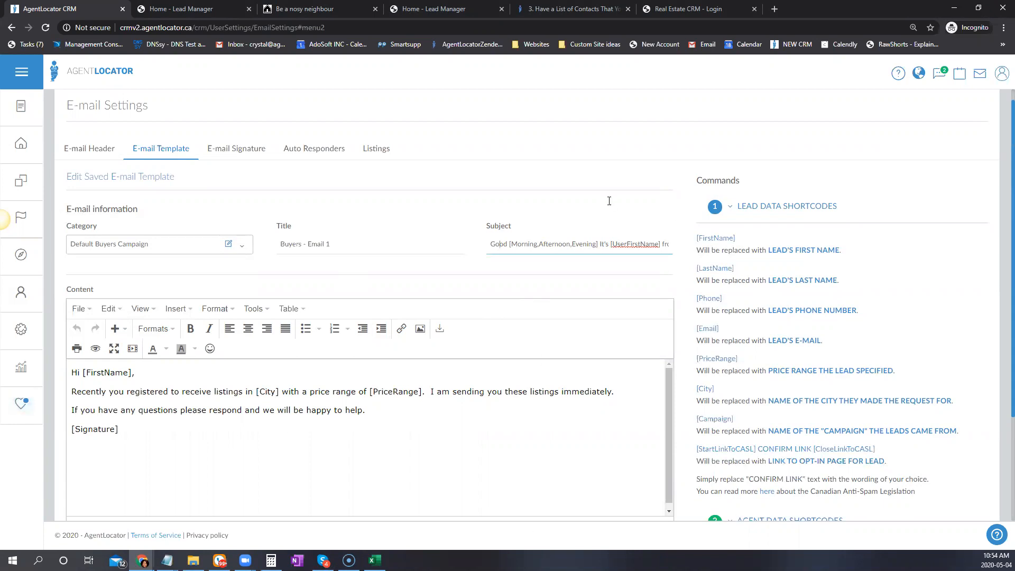
triple_click(639, 244)
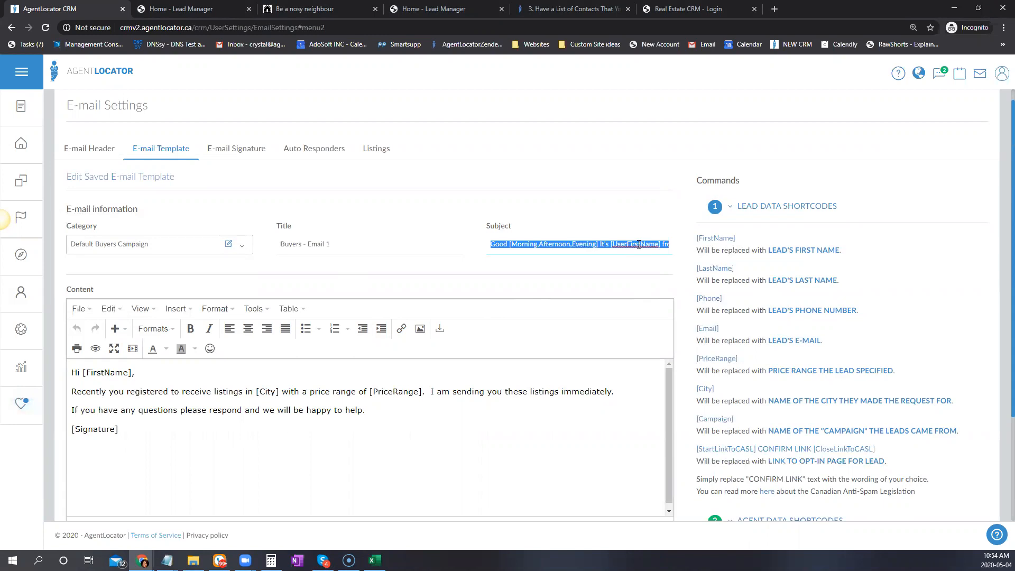
left_click(155, 152)
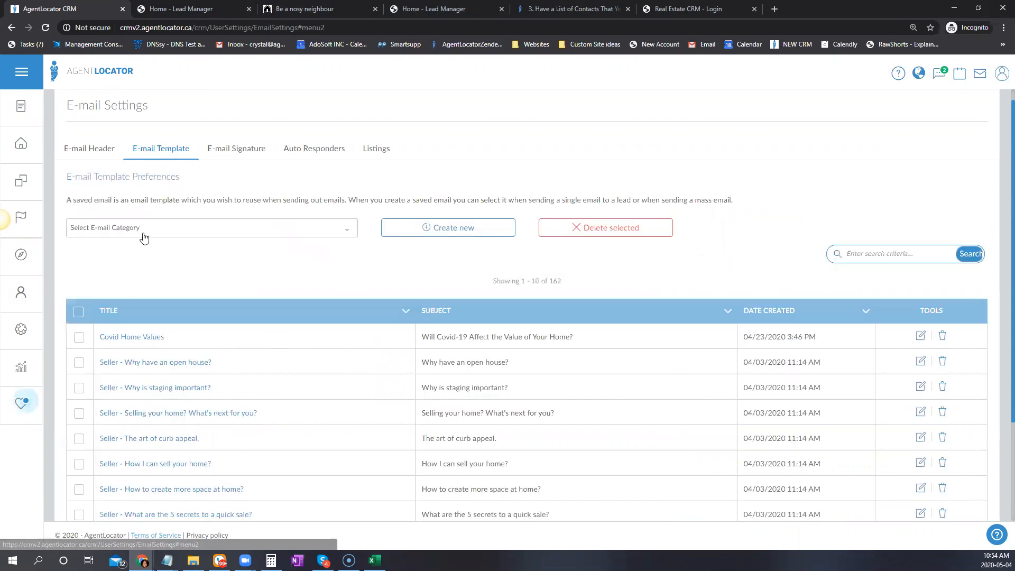
left_click(144, 235)
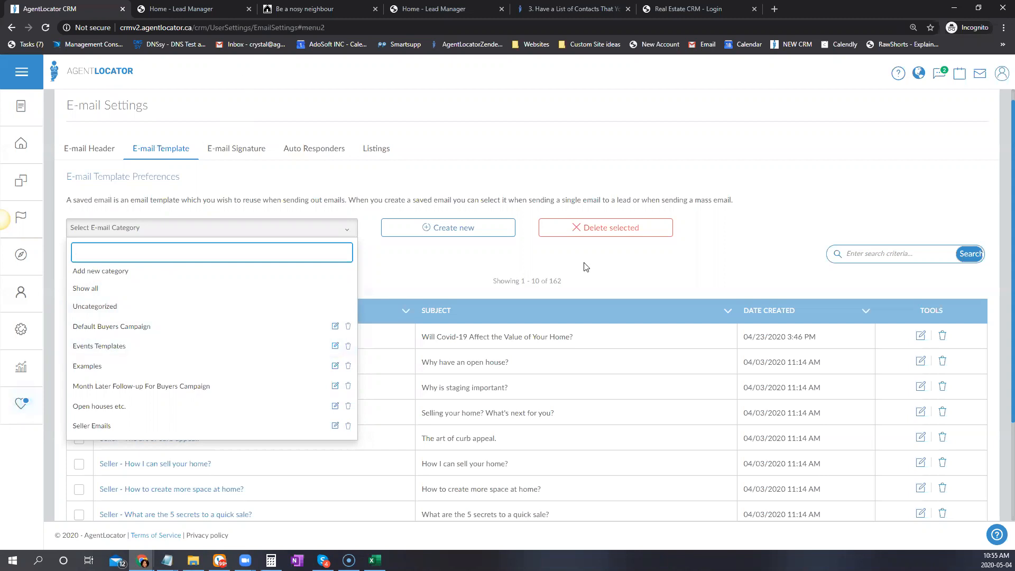
left_click(468, 254)
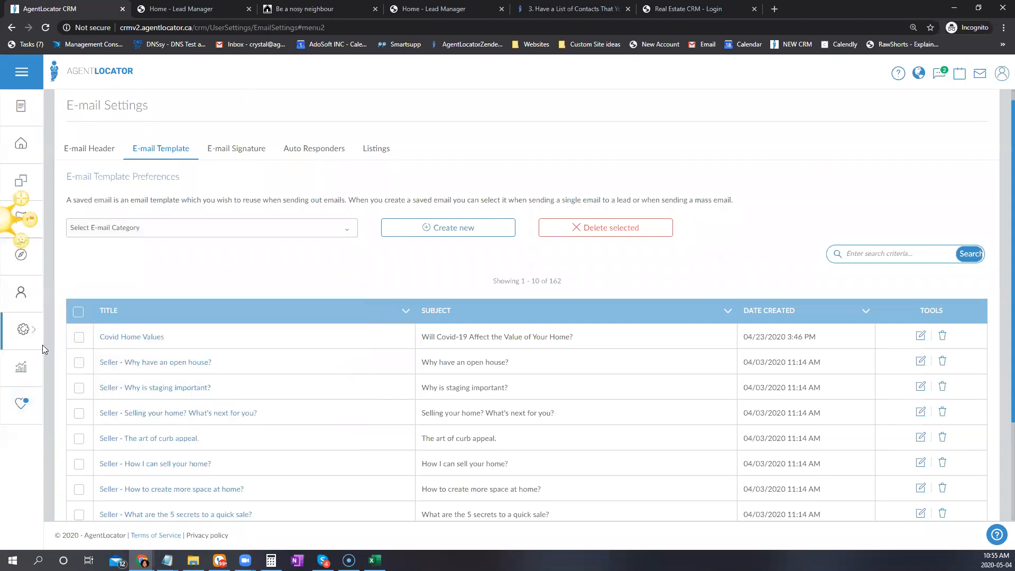
left_click(23, 329)
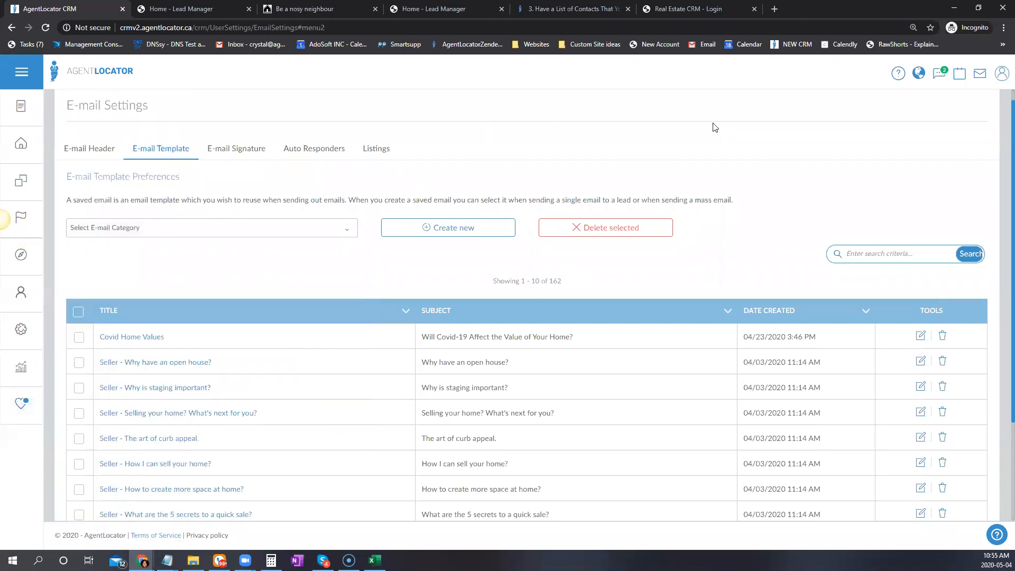
left_click(899, 74)
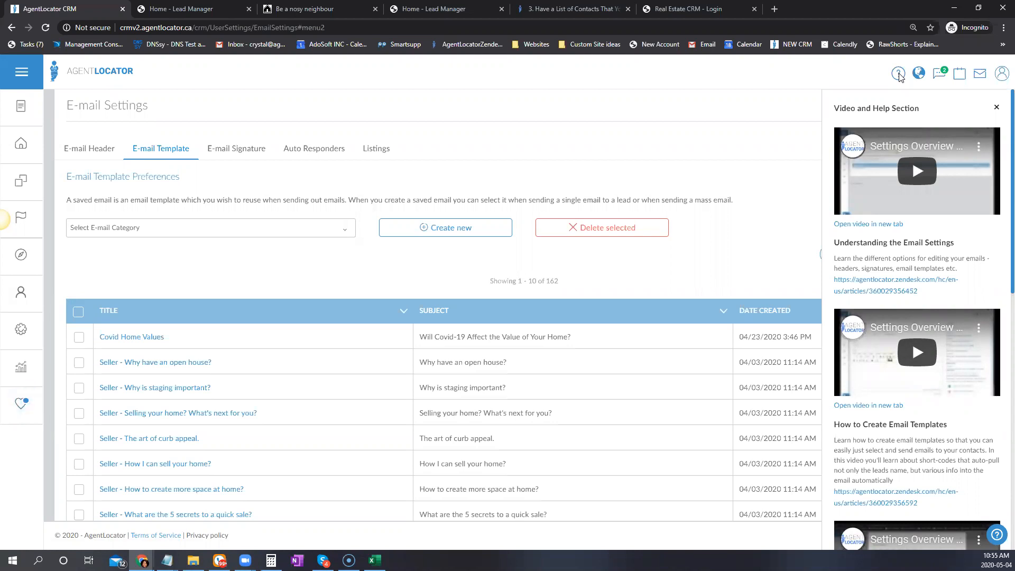
scroll(921, 198, "down", 8)
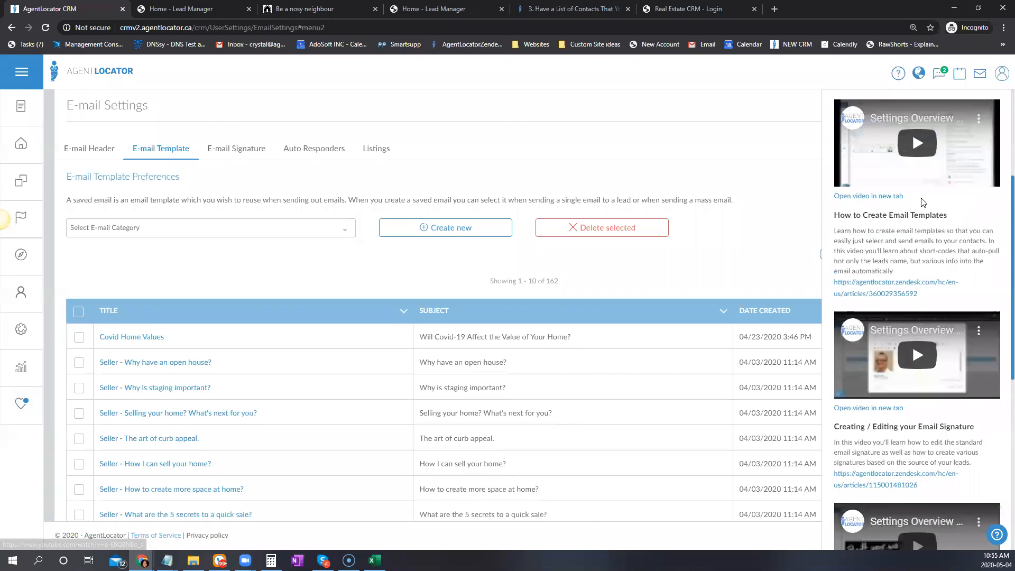
scroll(913, 217, "down", 5)
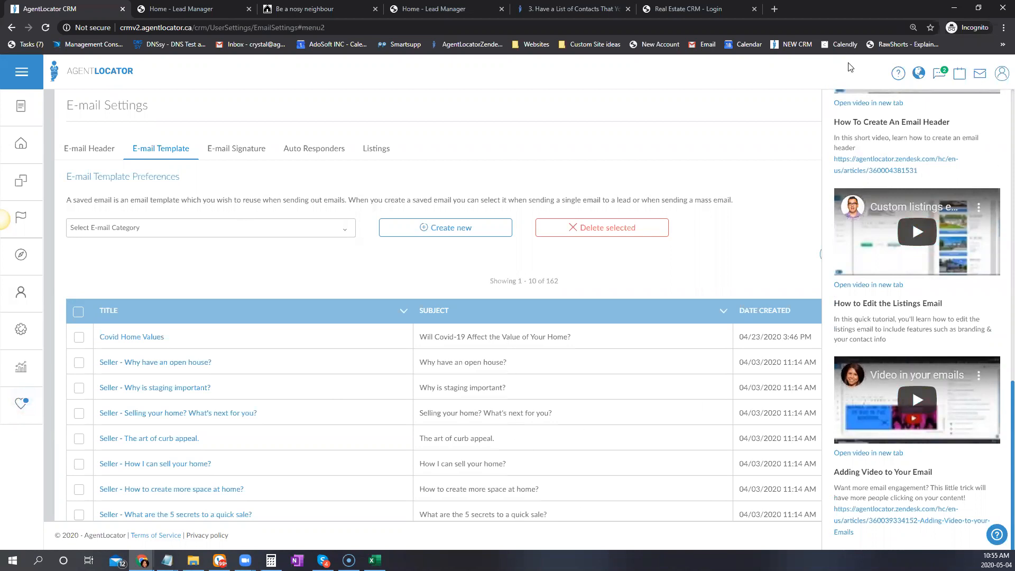
left_click(902, 77)
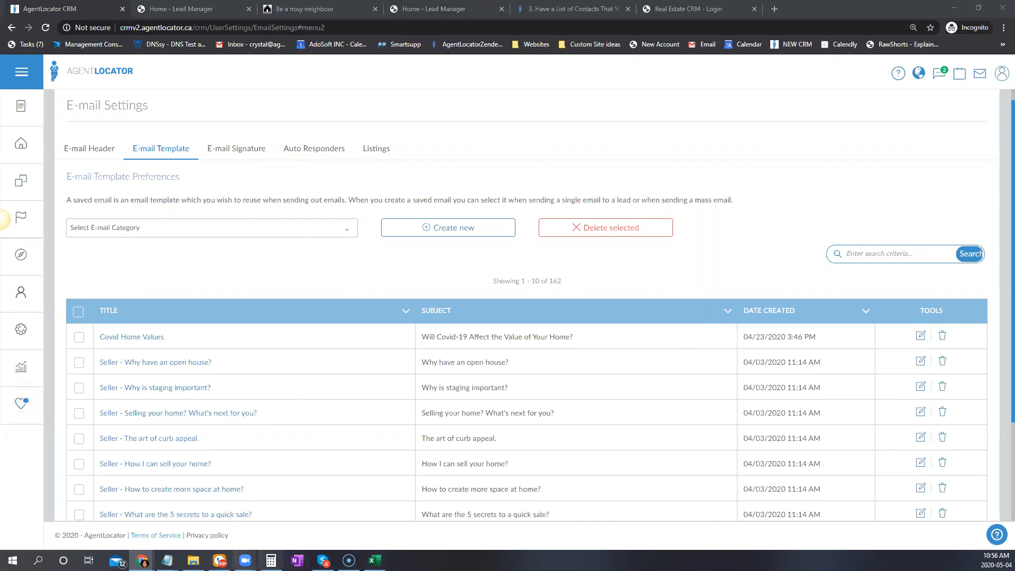
mouse_move(142, 560)
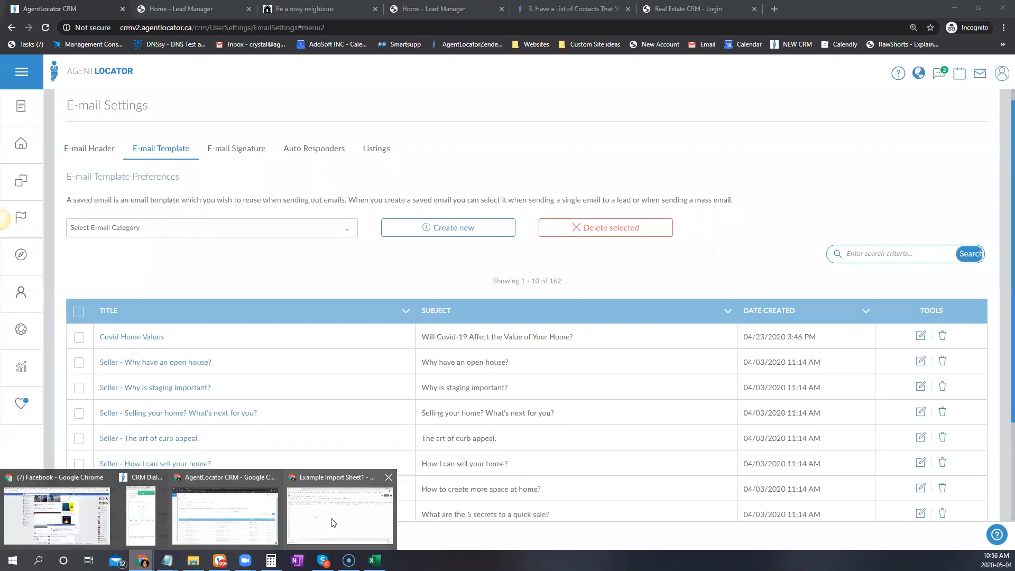
left_click(397, 531)
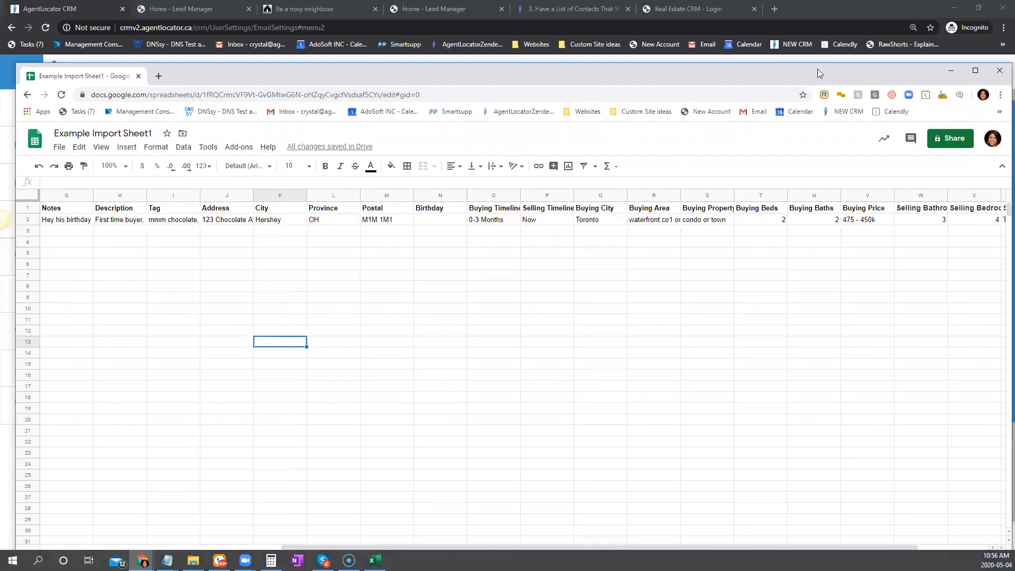
Raise the Google Sheets window and scroll right to view the import columns through Z
left_click_drag(818, 69, 802, 46)
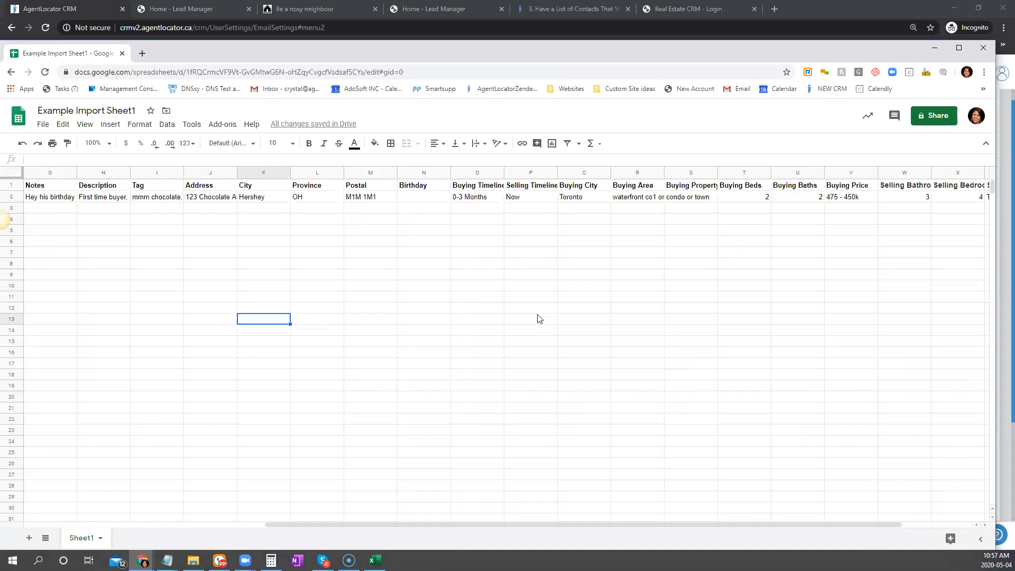
left_click_drag(661, 526, 871, 523)
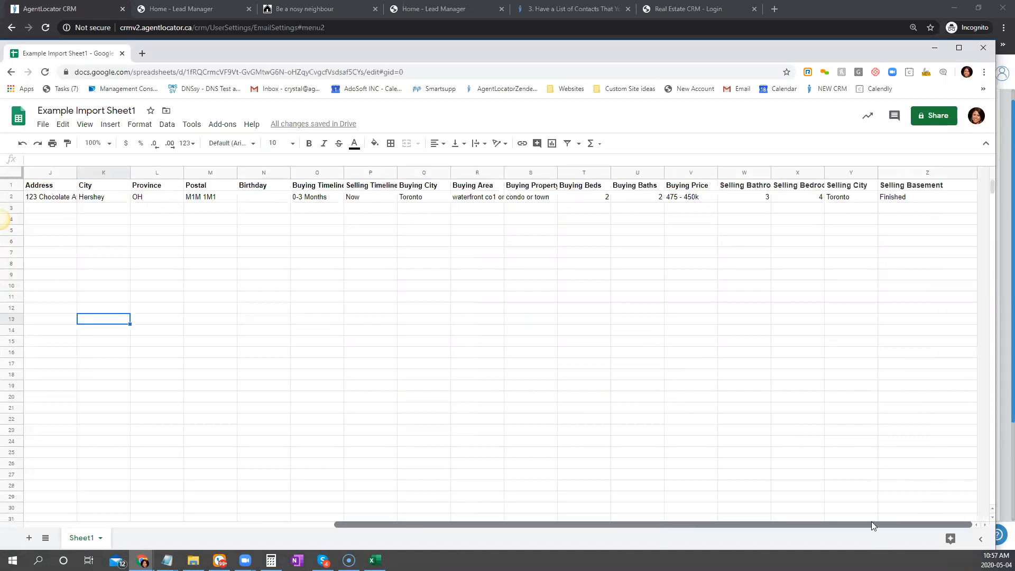